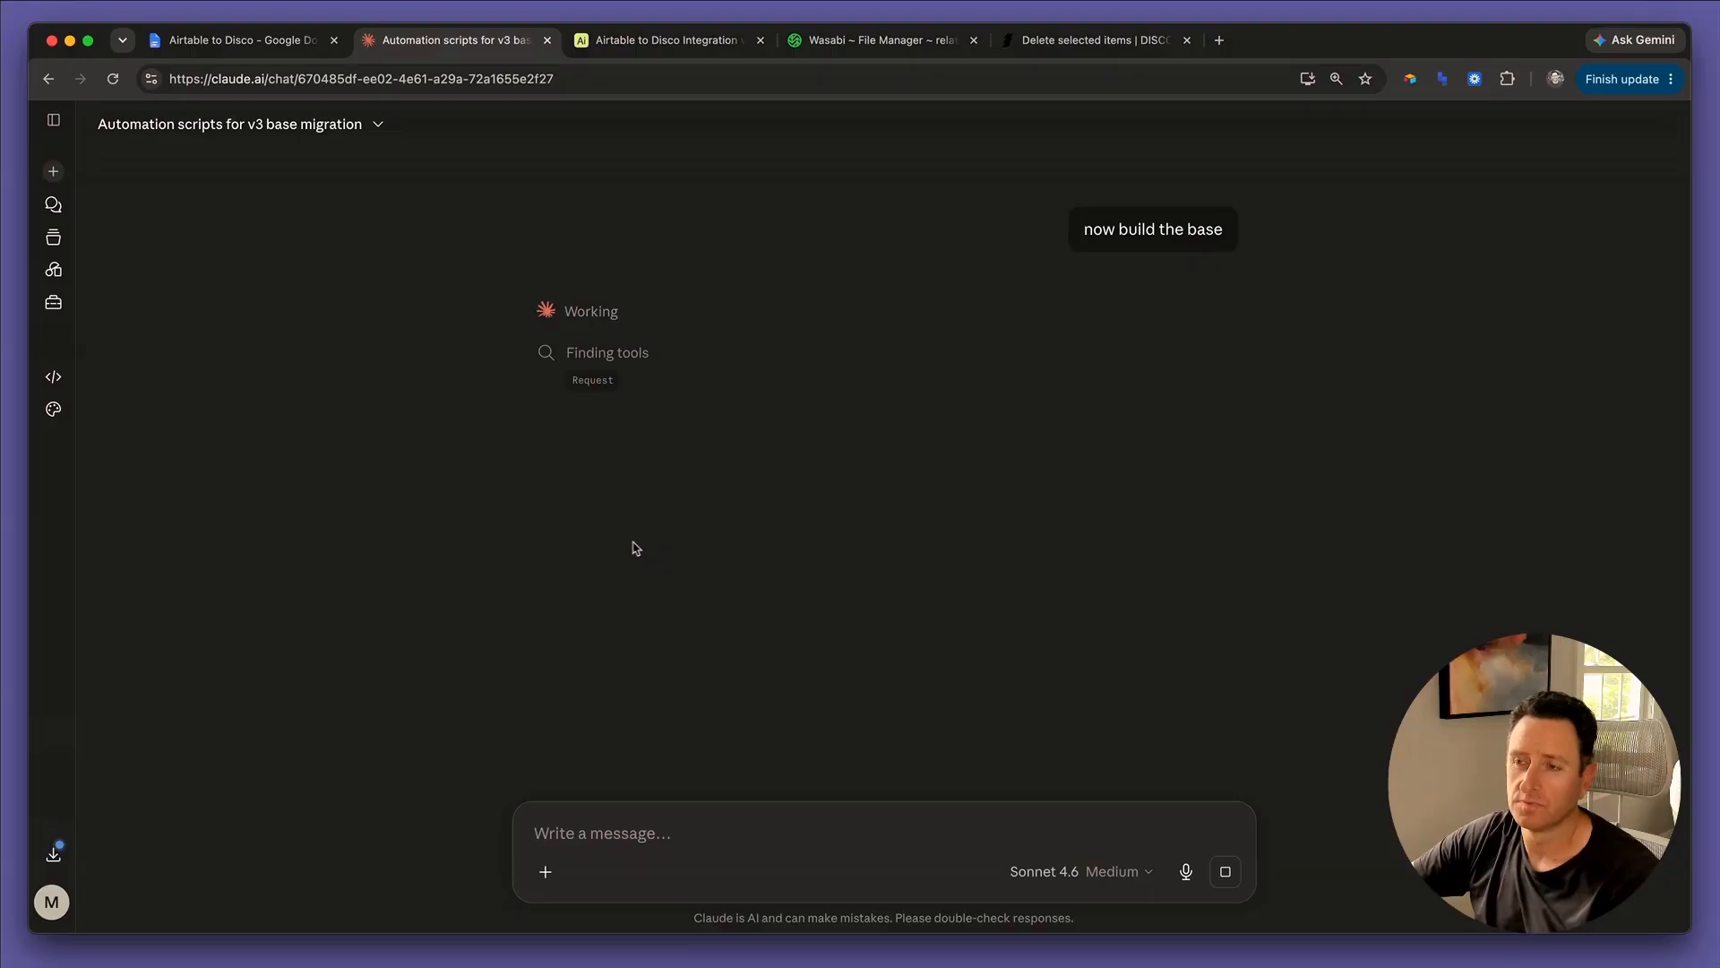
# Place Airtable beside the Claude chat in split view and watch Claude add the Tracks fields.
pyautogui.rightClick(647, 41)
pyautogui.click(708, 70)
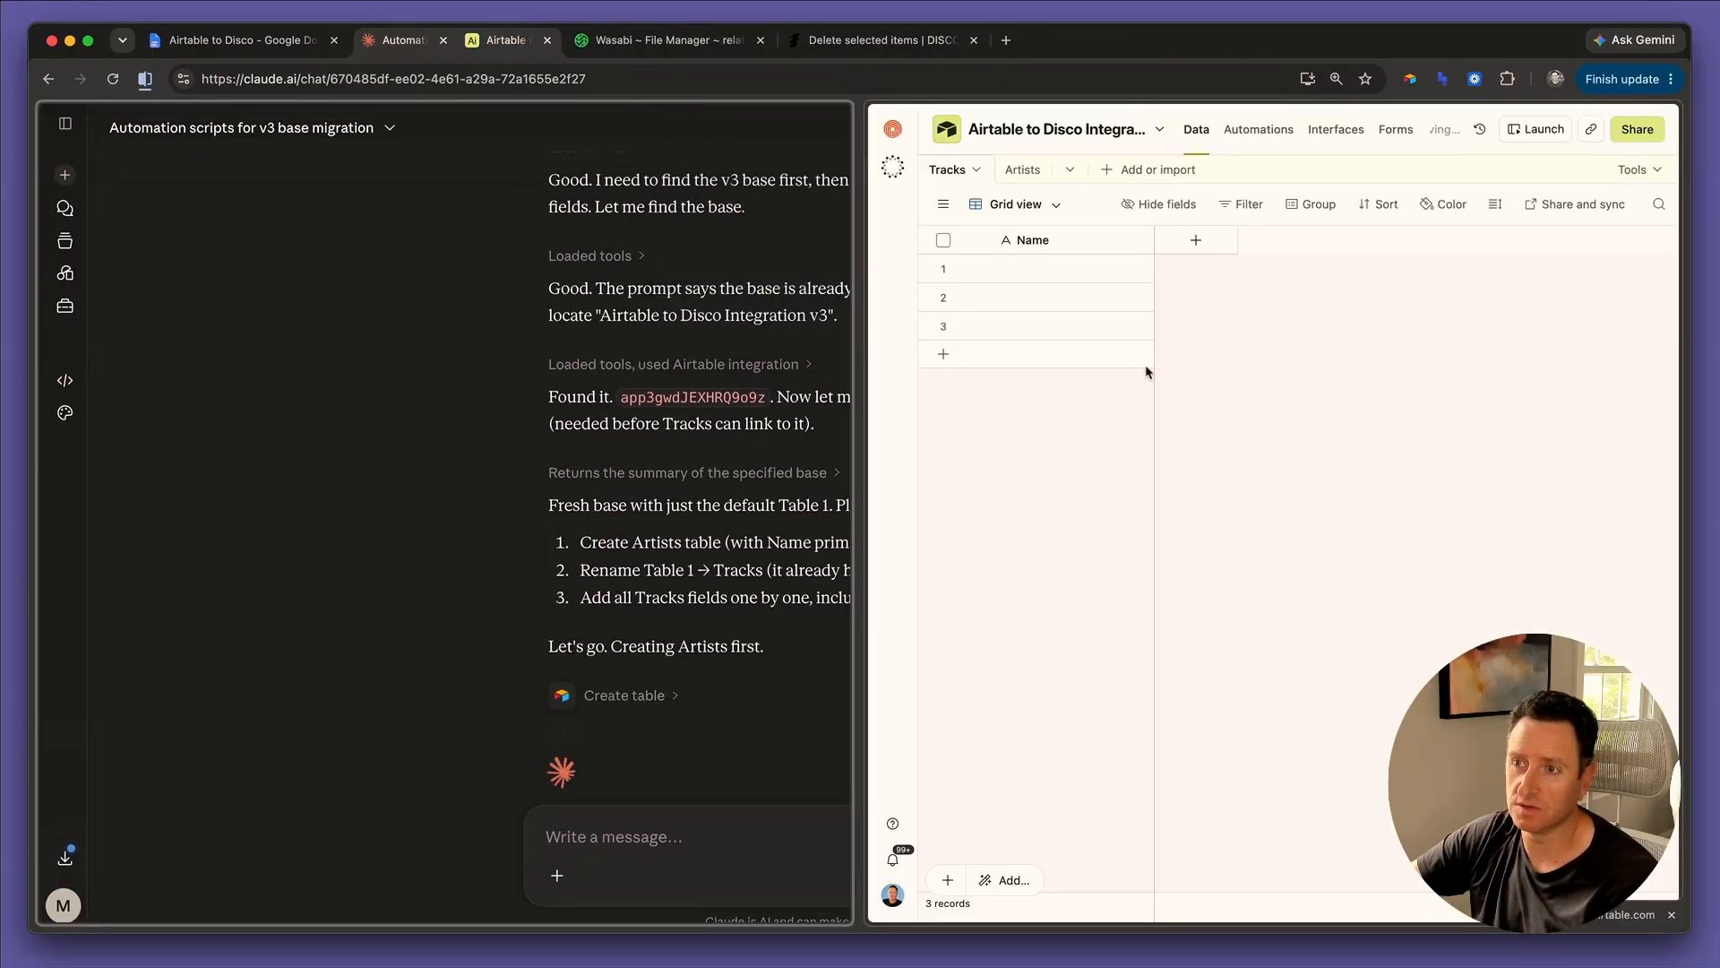
pyautogui.click(1021, 170)
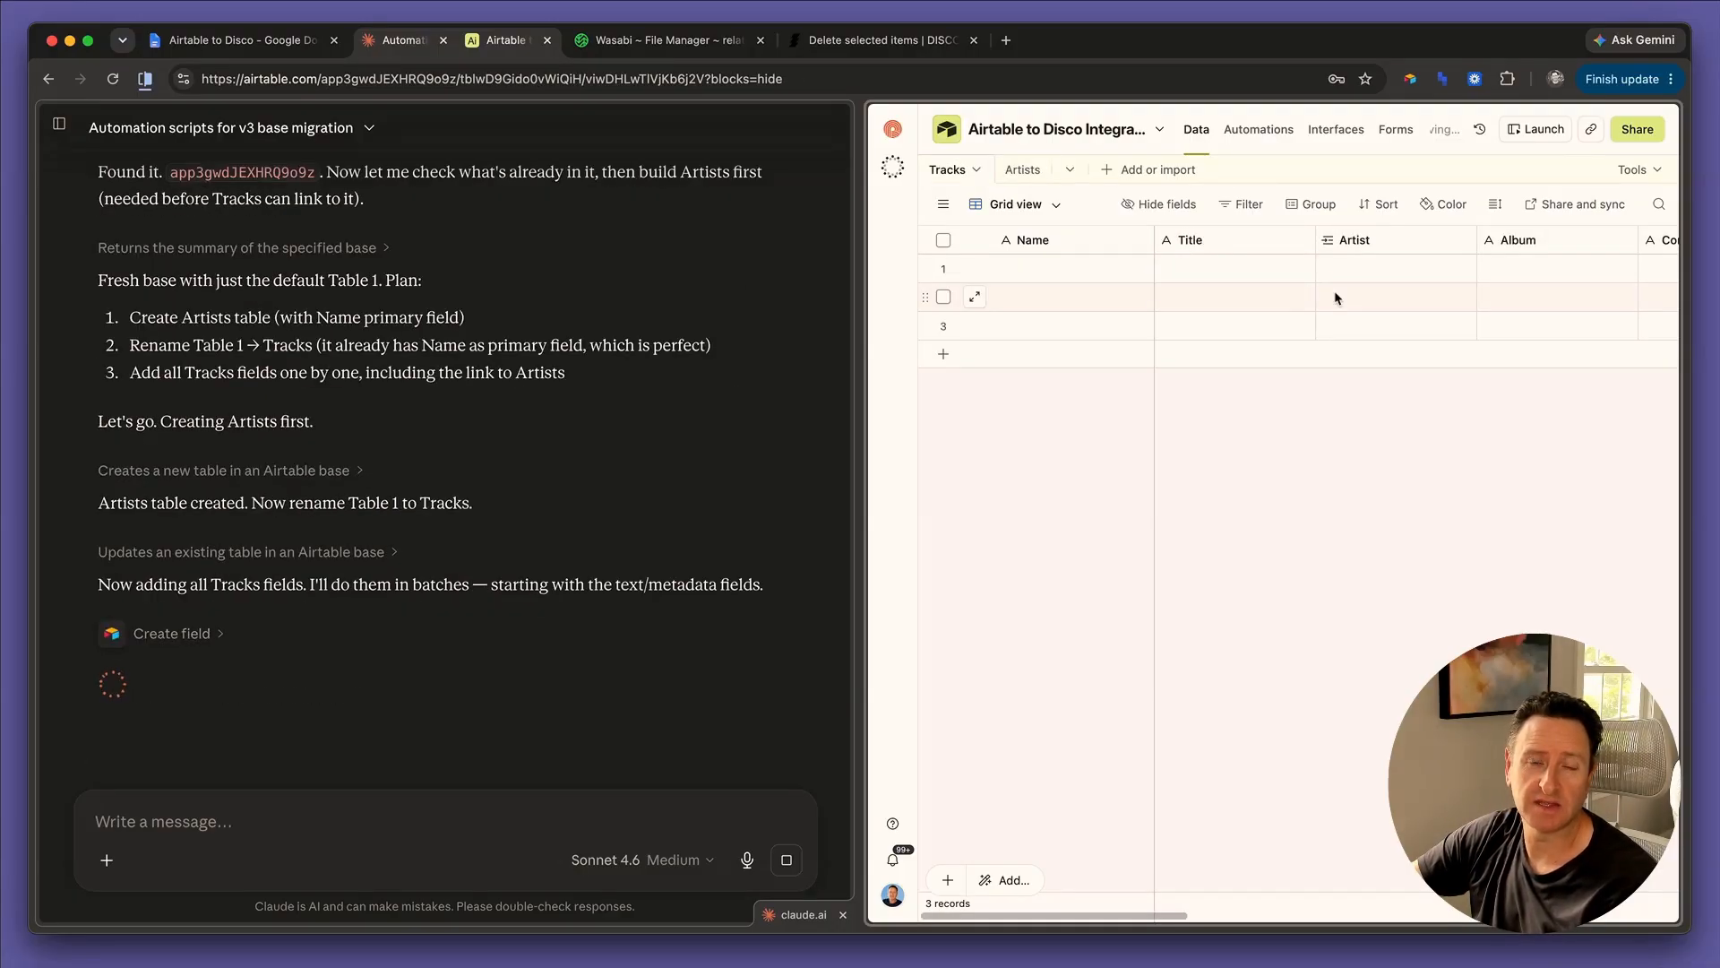
pyautogui.hscroll(10, 1335, 290)
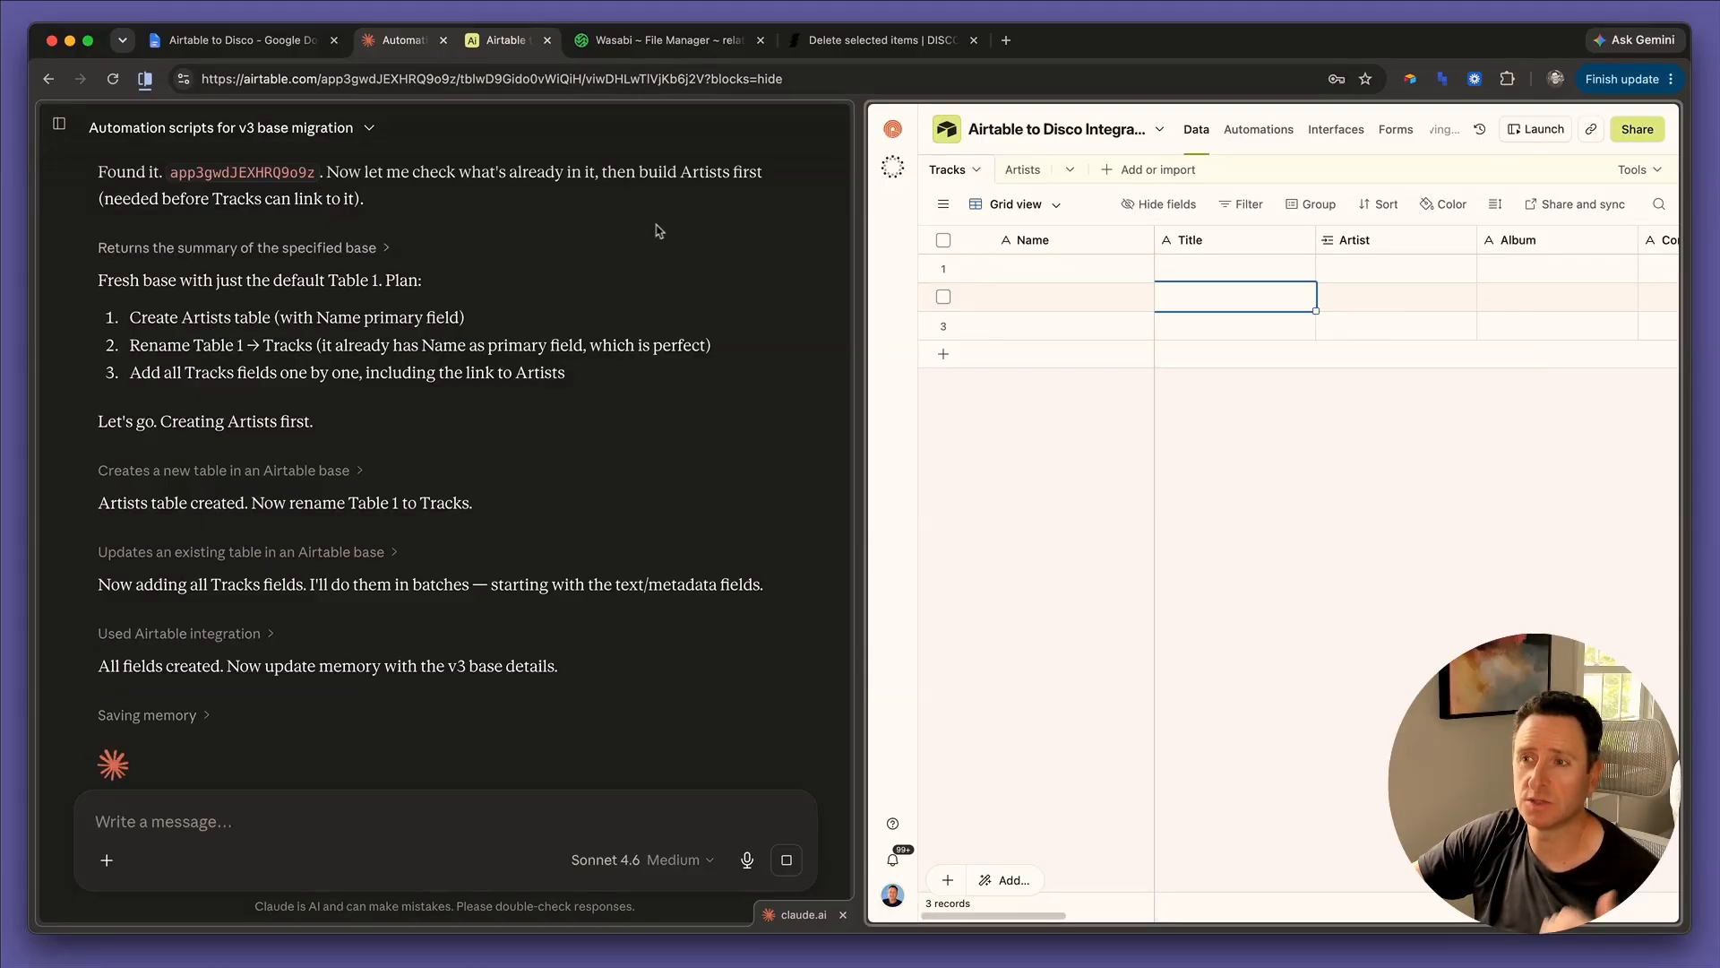
# Return Airtable to full window and add a new record in the Artists table.
pyautogui.rightClick(414, 44)
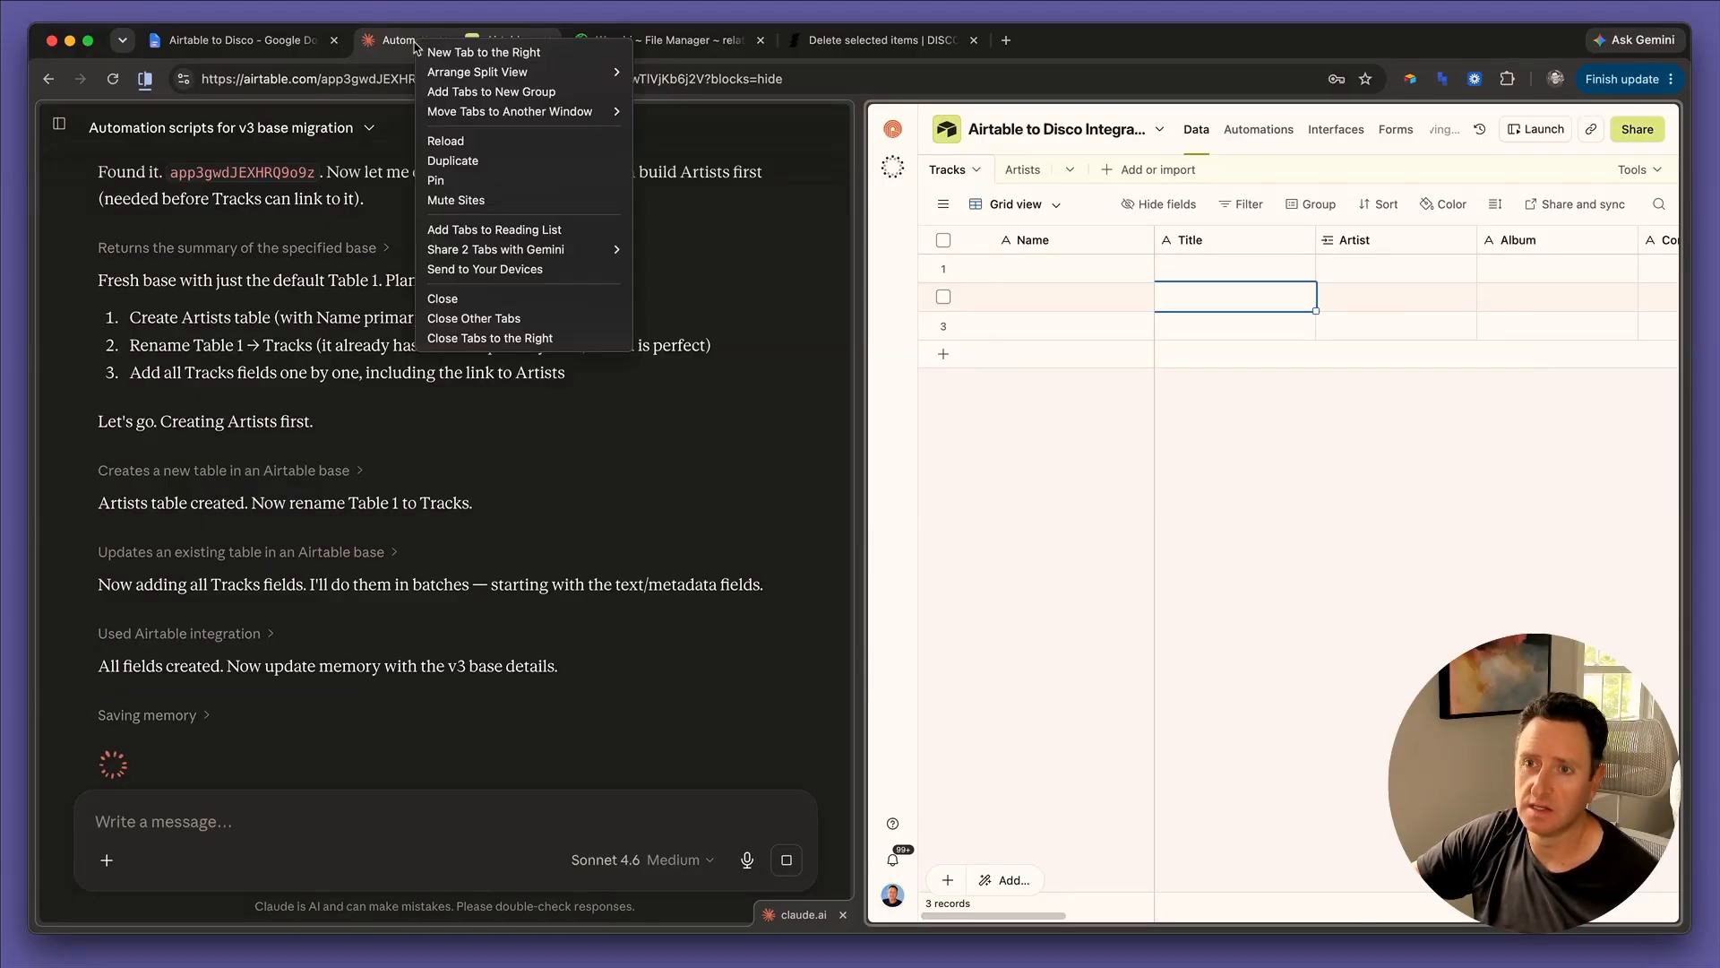
pyautogui.moveTo(502, 73)
pyautogui.click(696, 74)
pyautogui.doubleClick(426, 264)
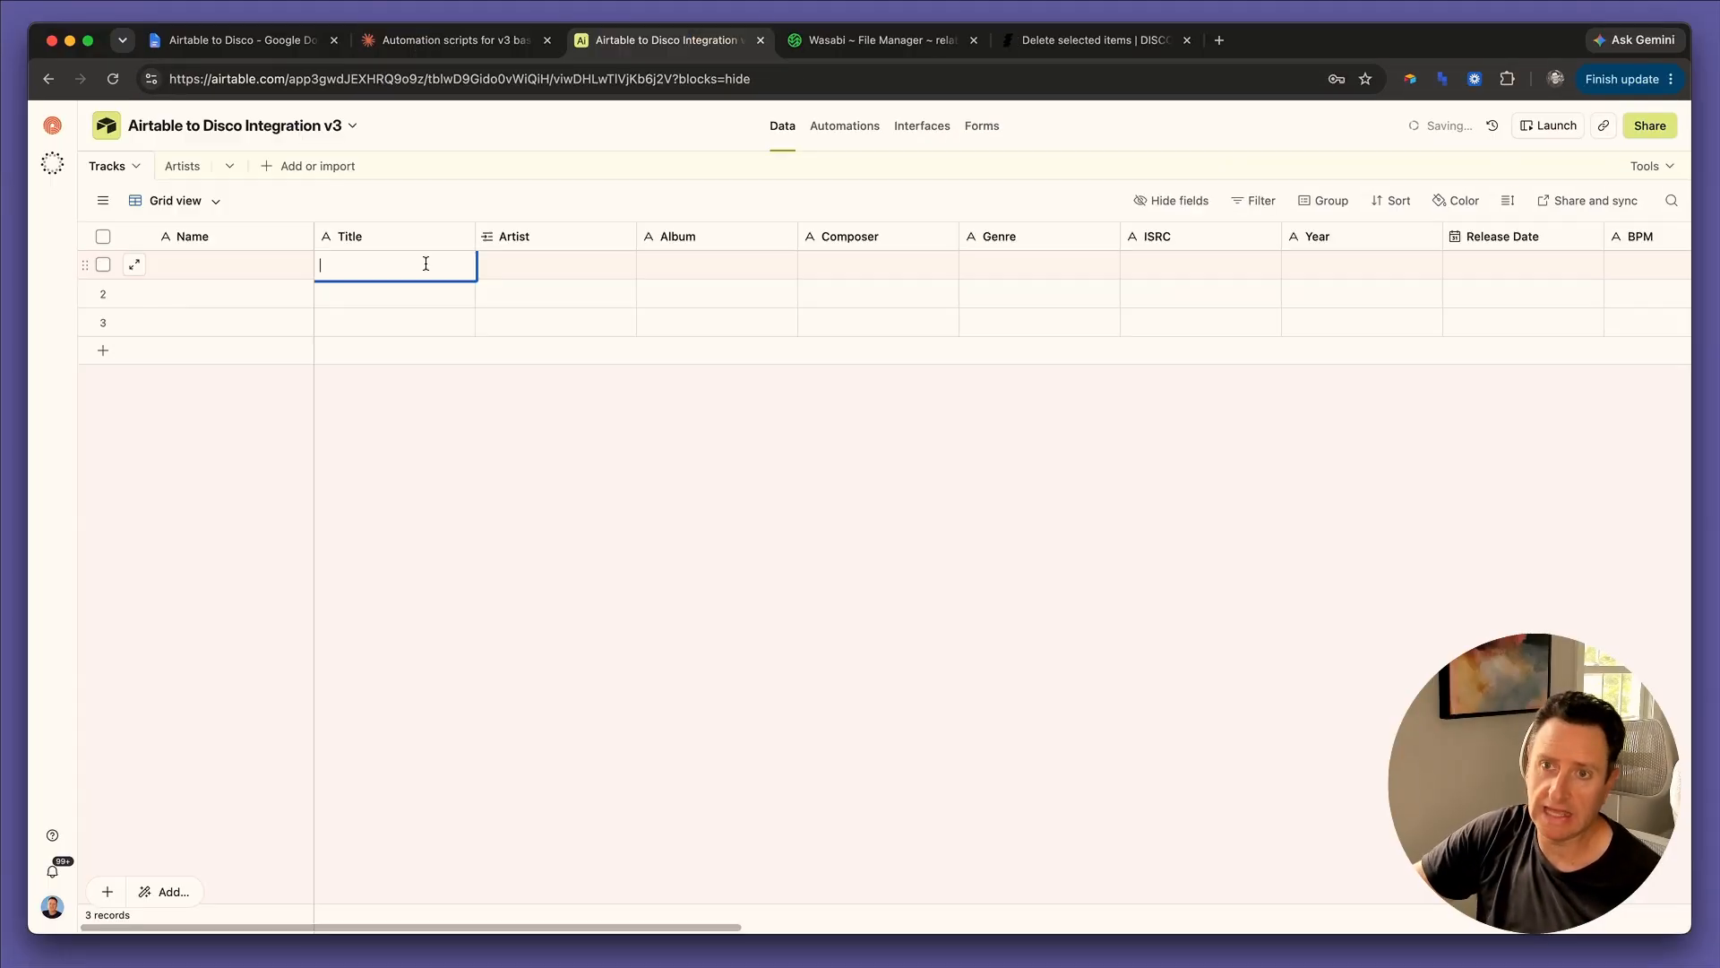
pyautogui.click(184, 170)
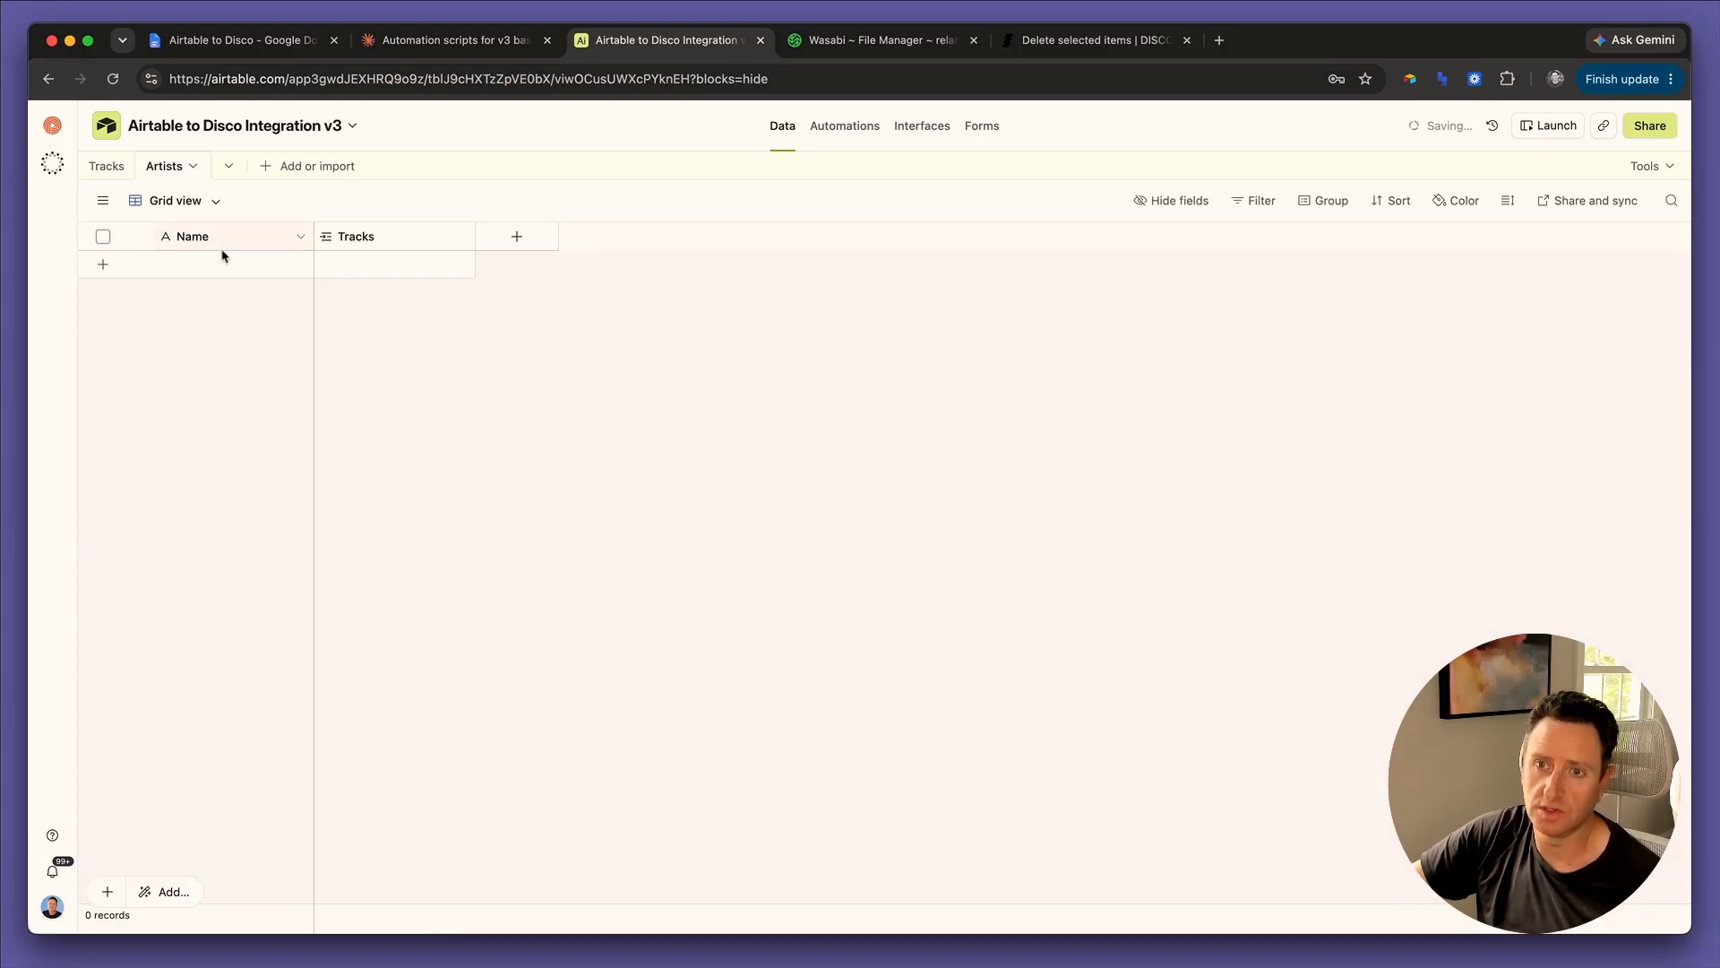
pyautogui.click(216, 264)
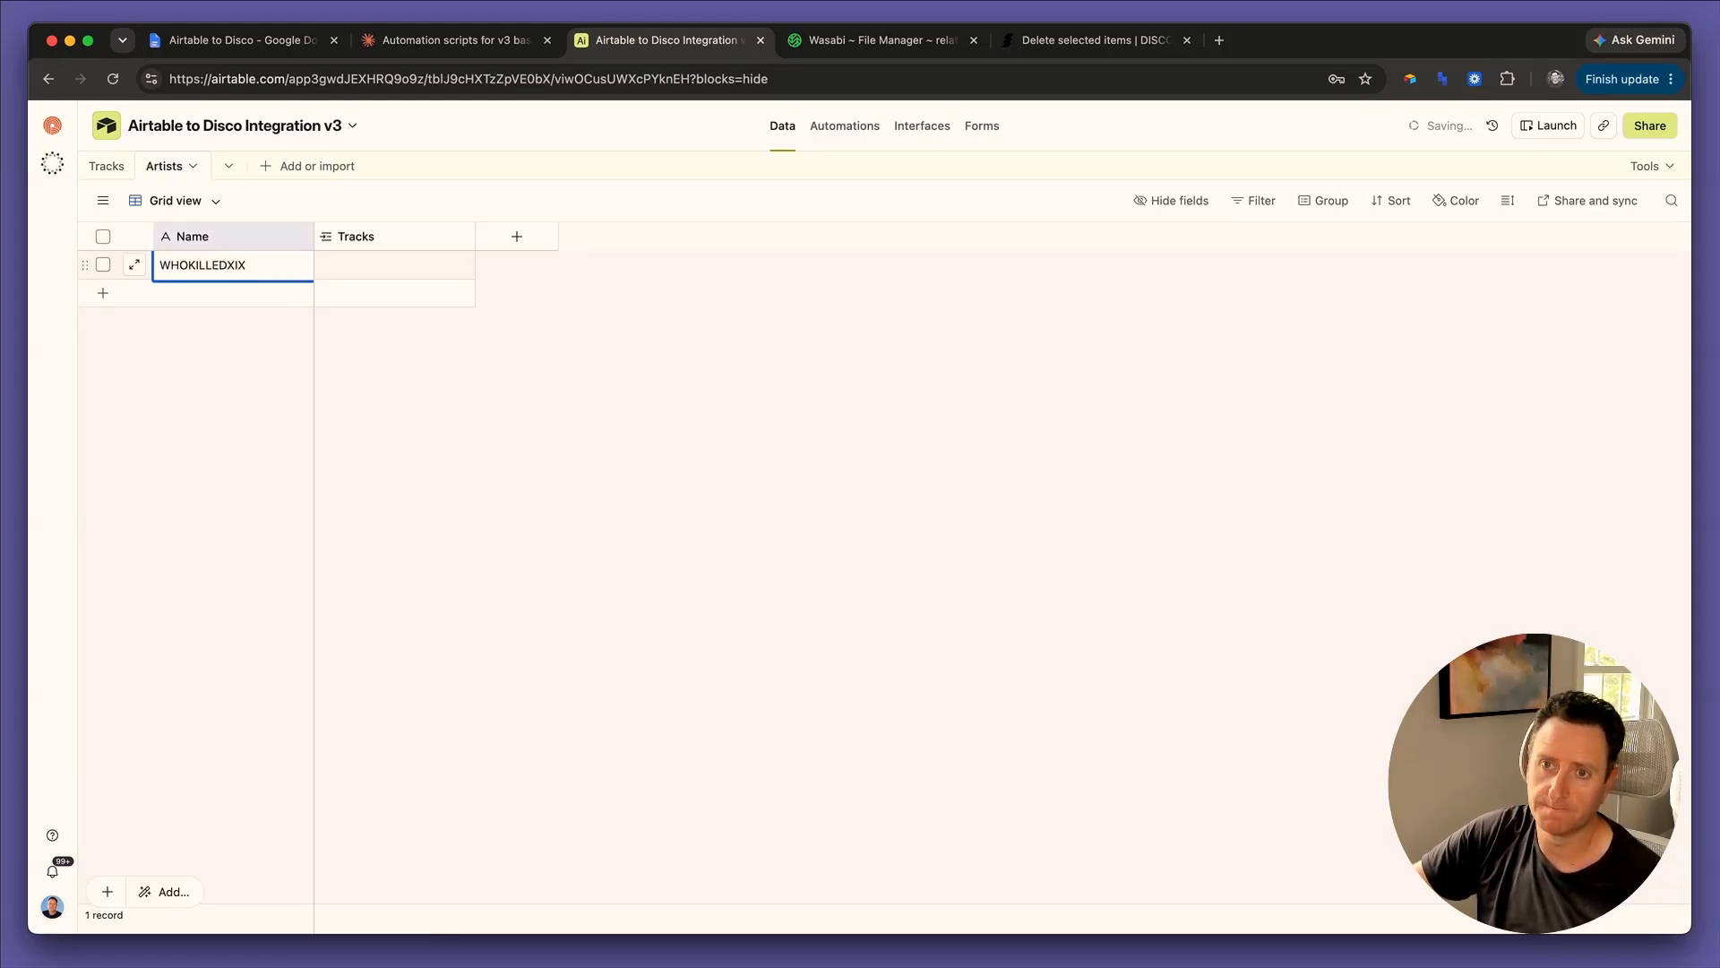
pyautogui.click(107, 166)
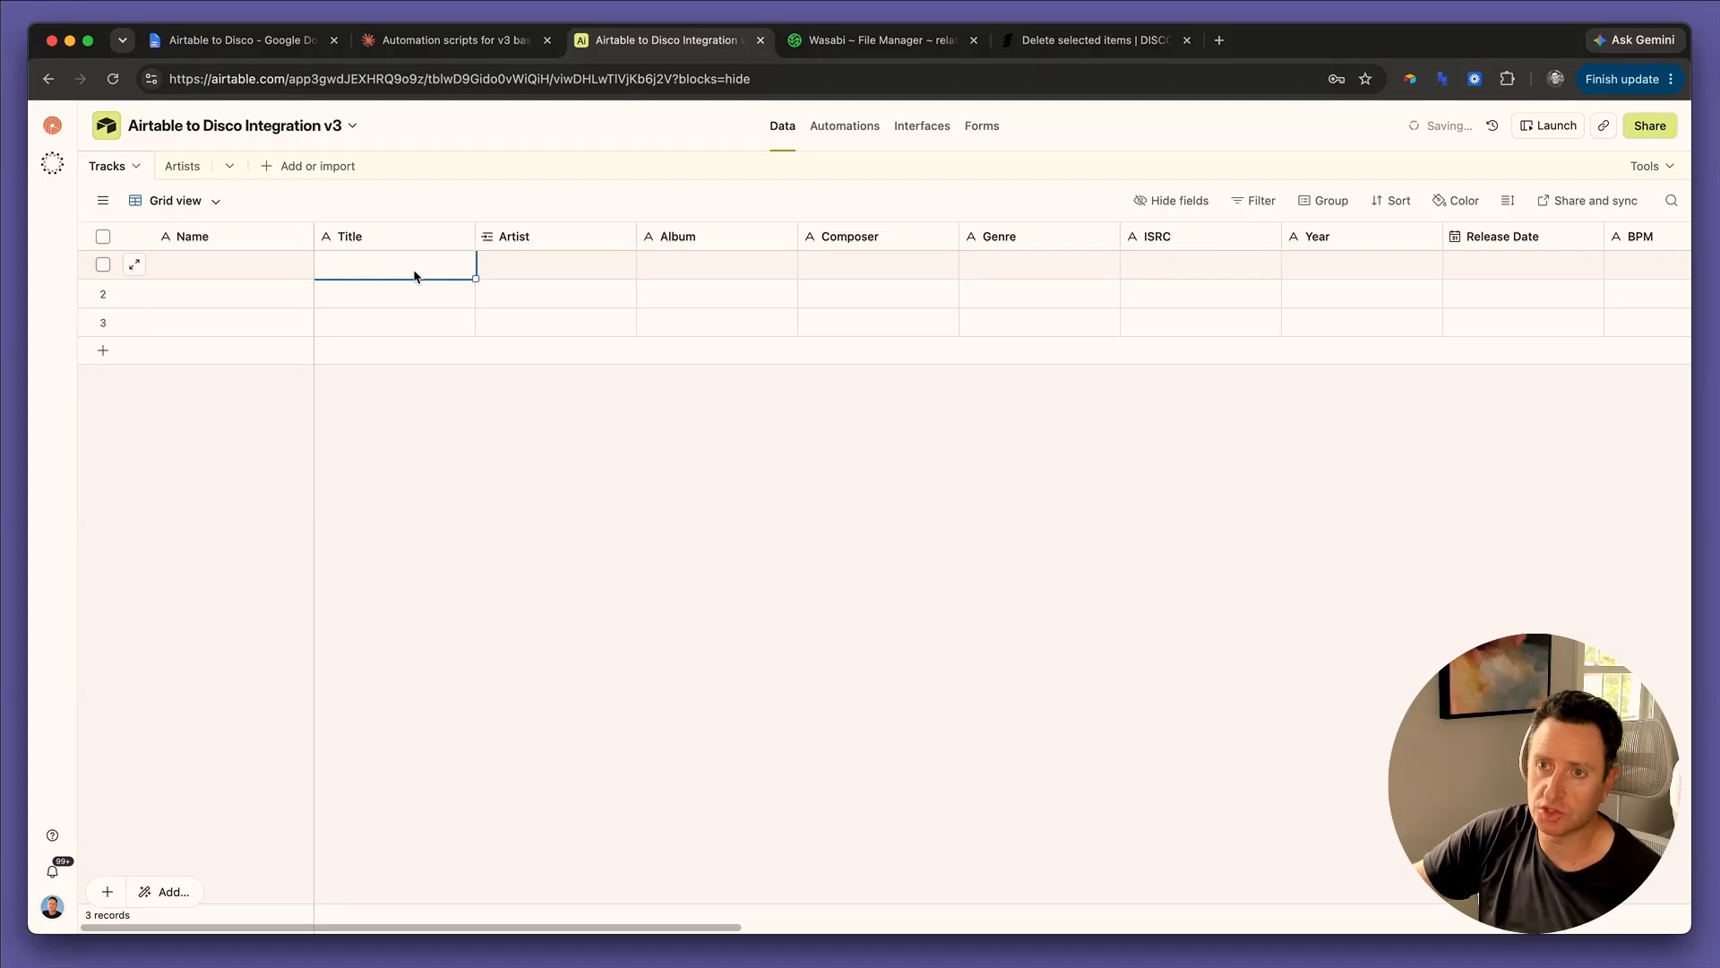
# Enter the first track as MIGRAINE by WHOKILLEDXIX, album Pullback, genre Pop-punk.
pyautogui.click(414, 270)
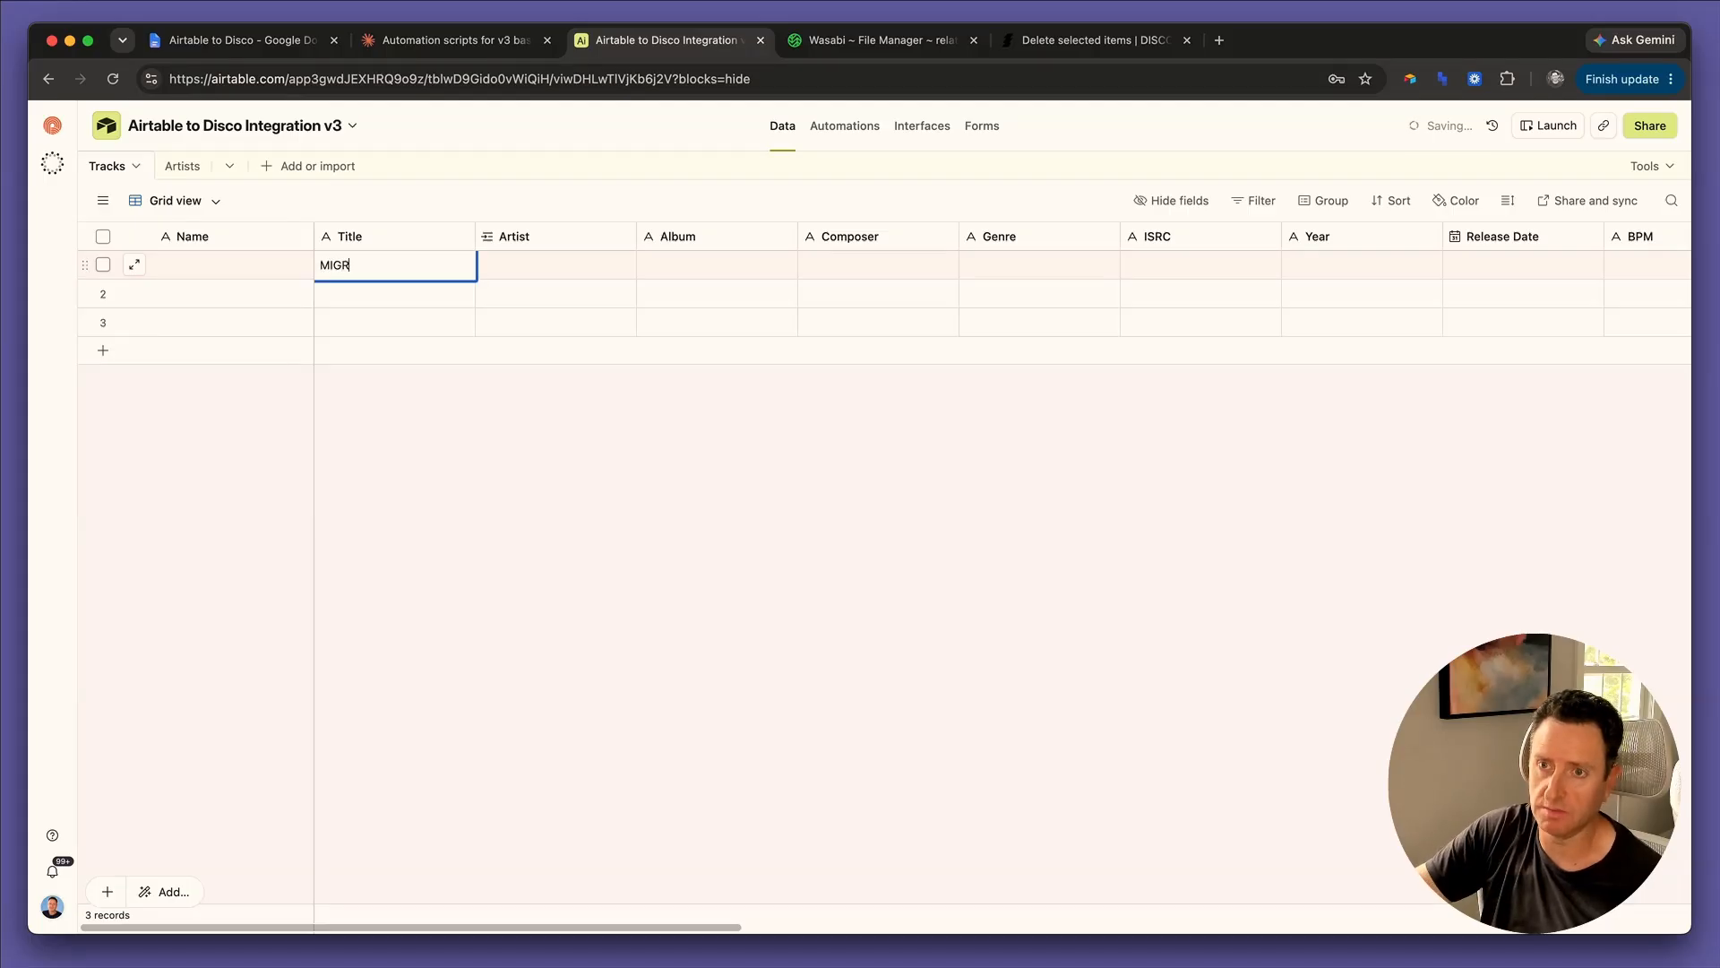
pyautogui.press('Tab')
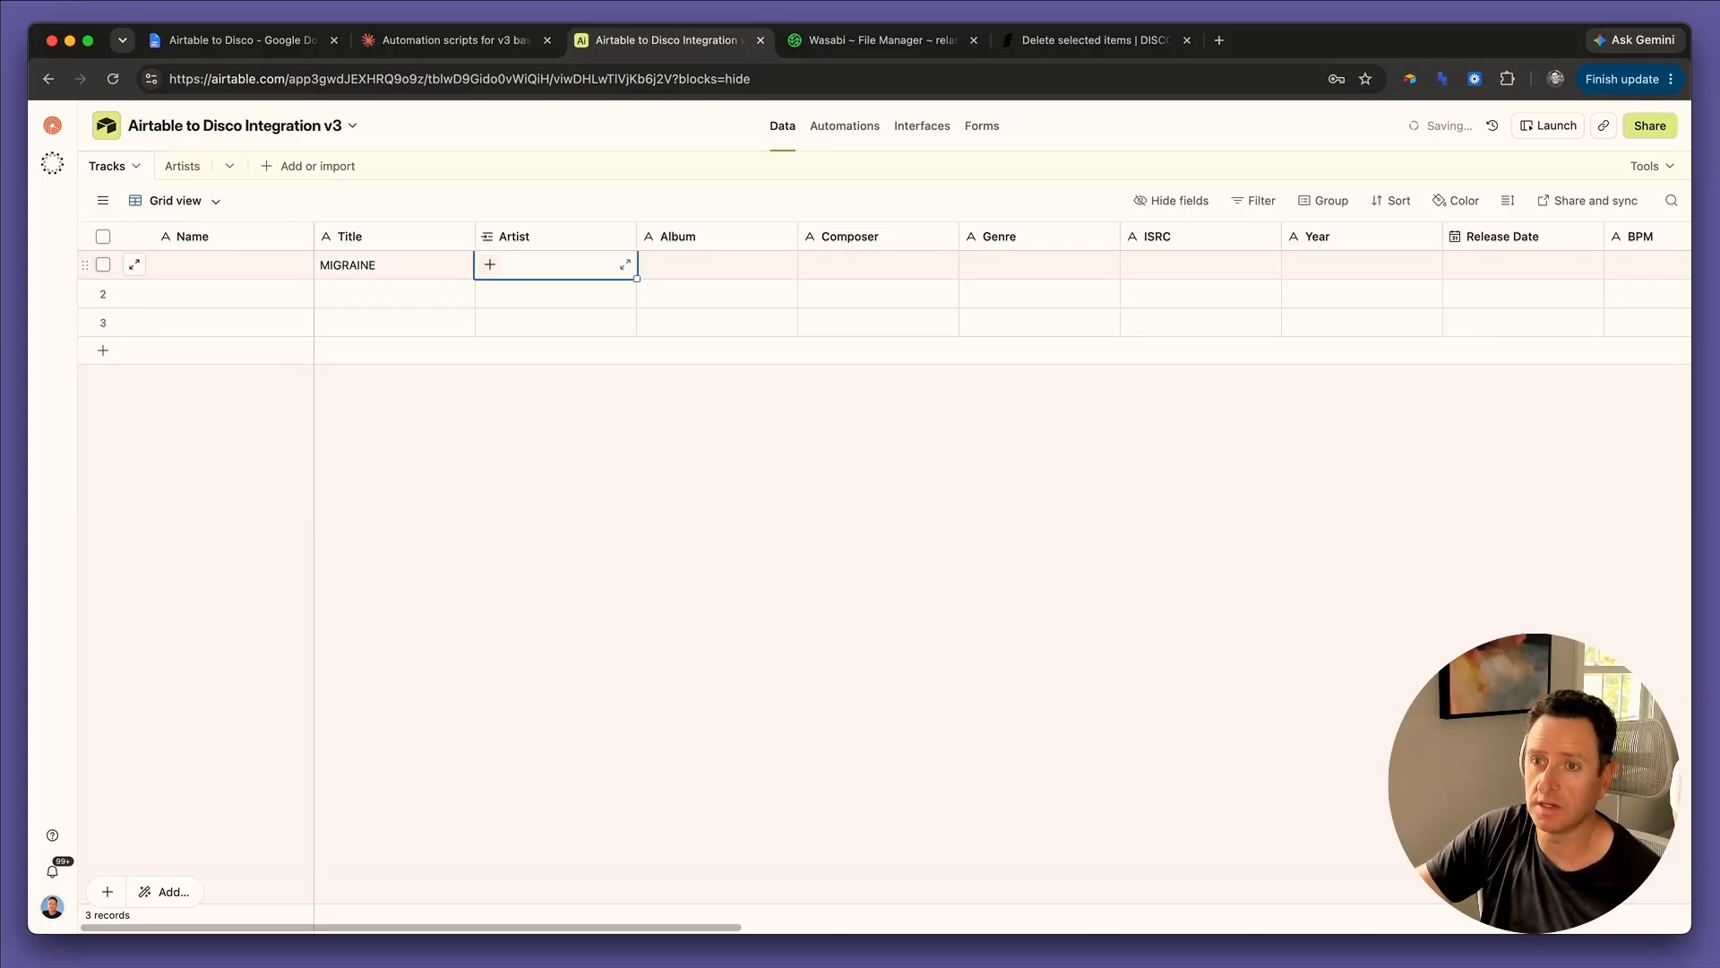
pyautogui.write('who')
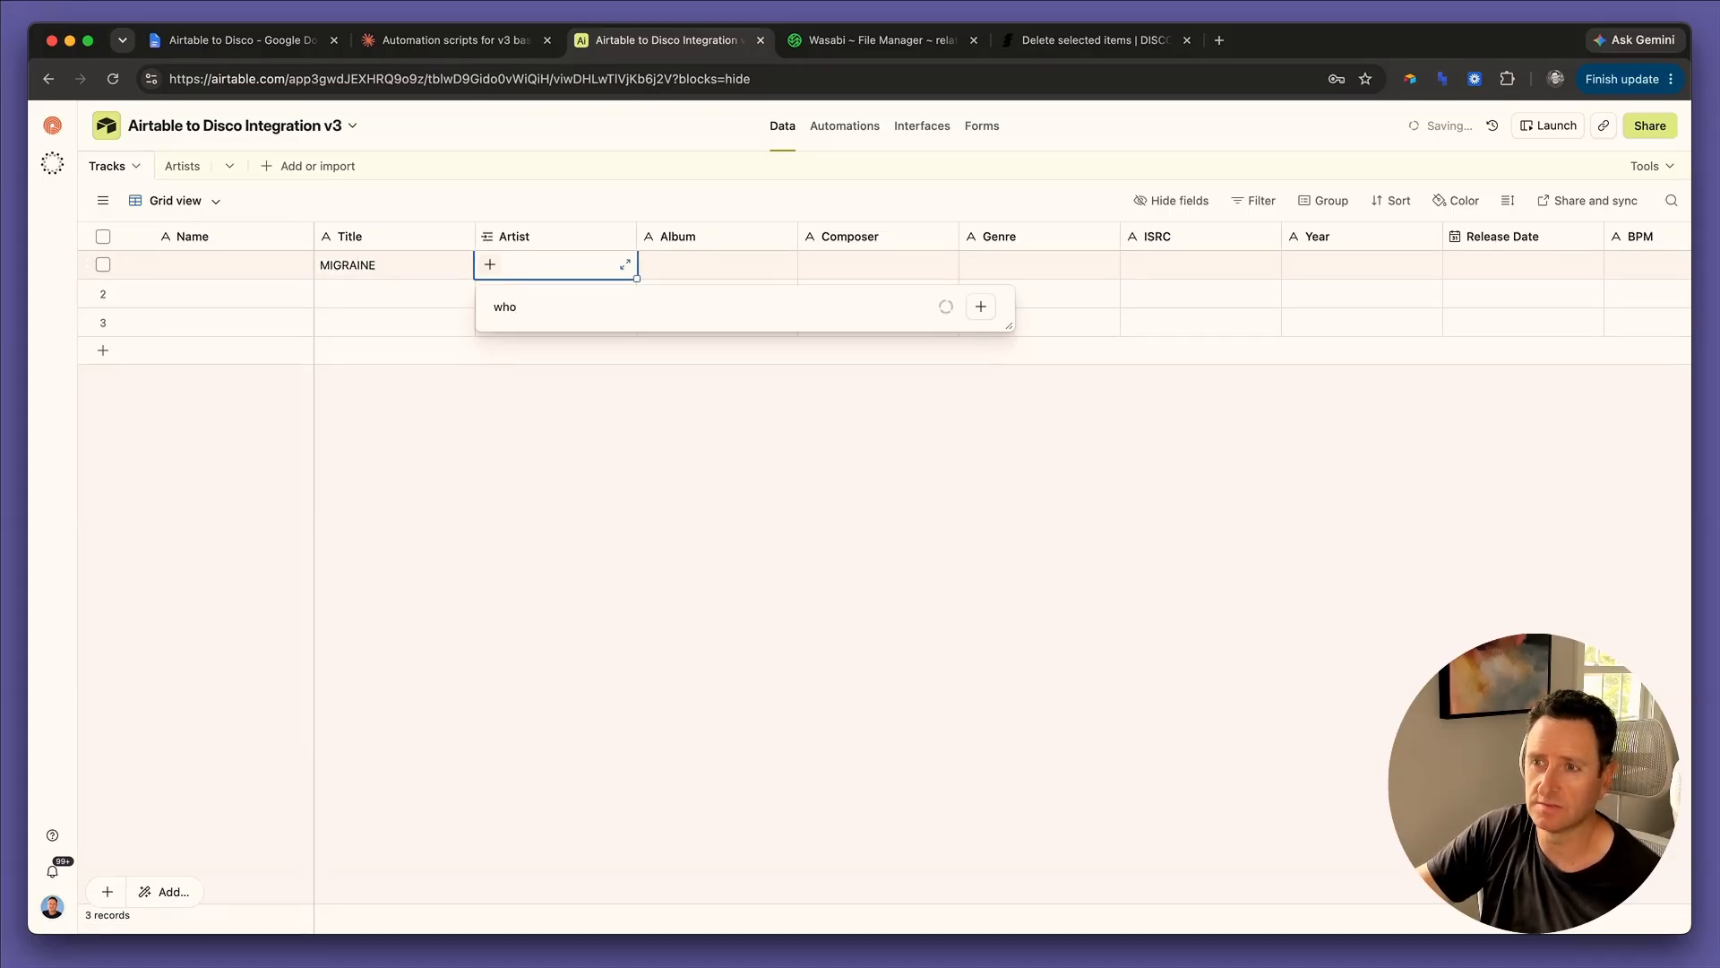
pyautogui.press('Return')
pyautogui.press('Tab')
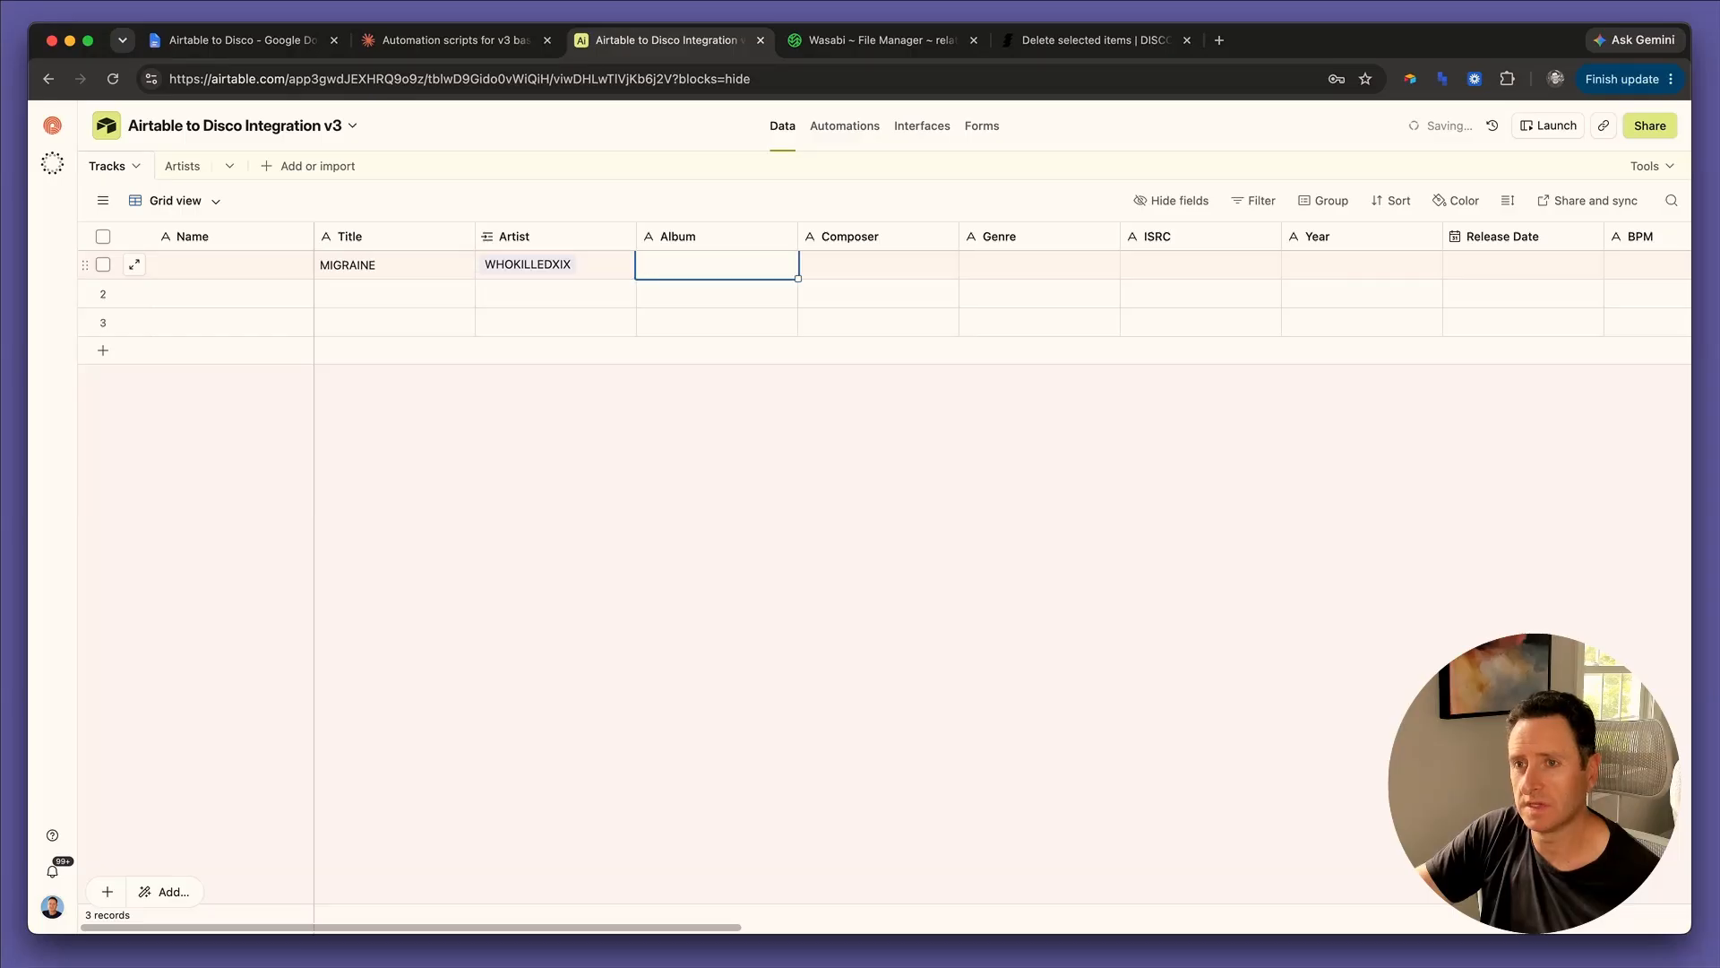
pyautogui.write('Pullback')
pyautogui.press('Tab')
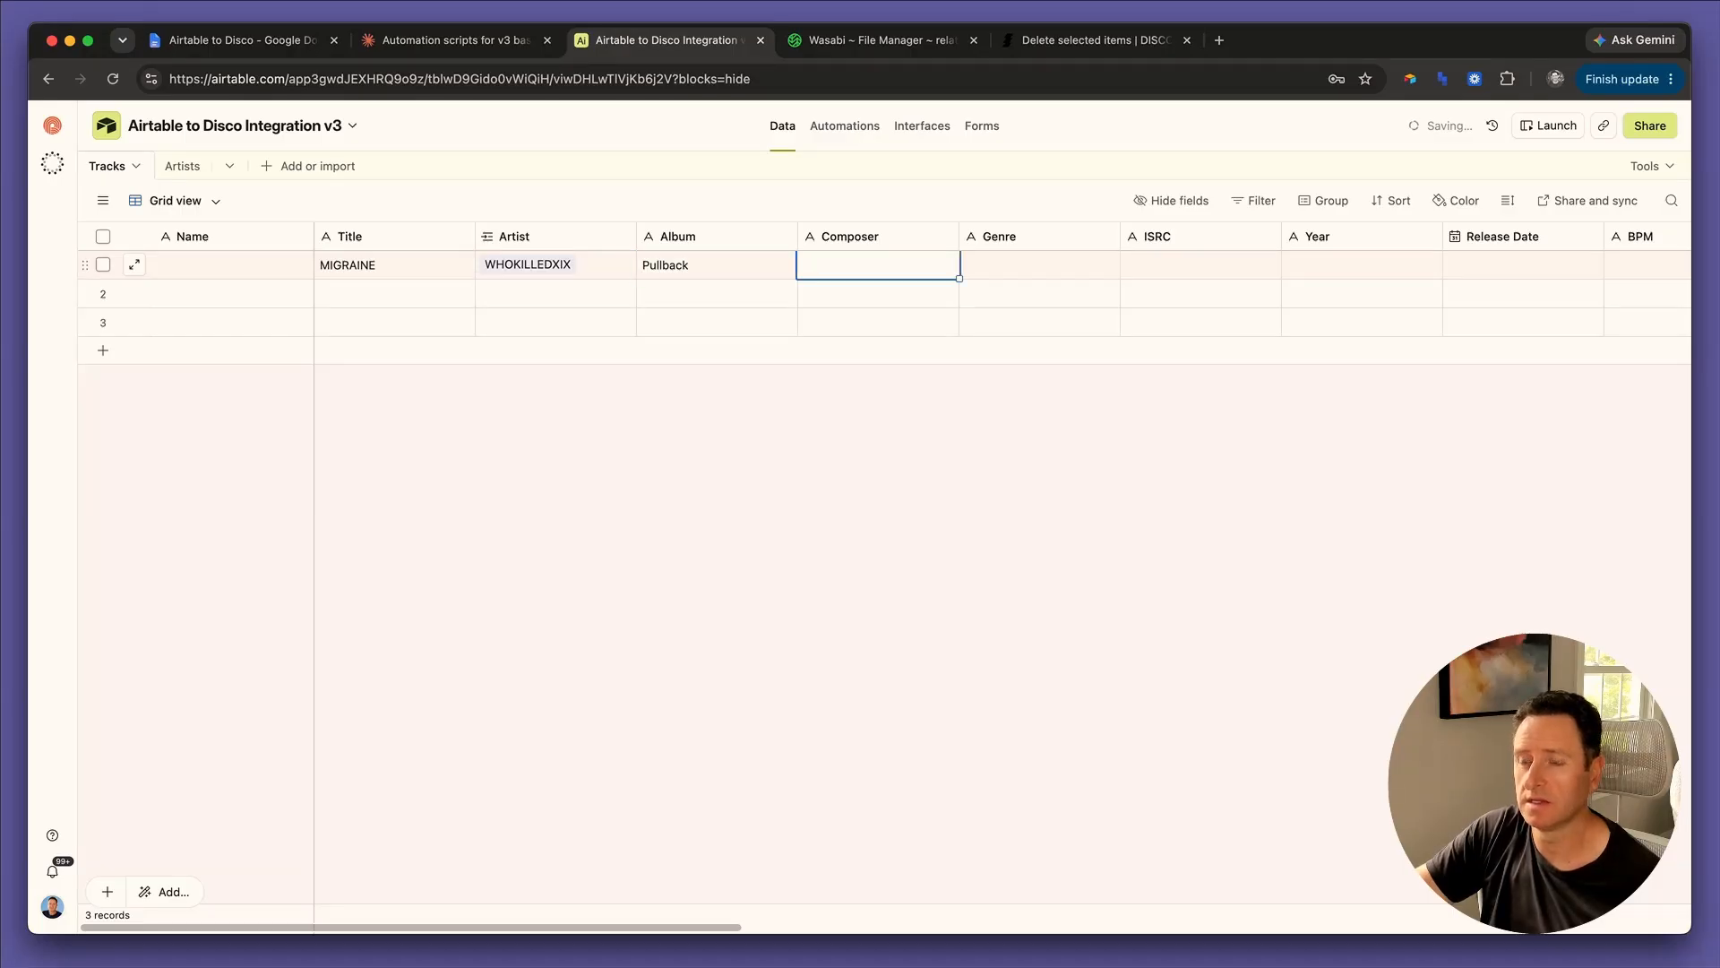
pyautogui.press('Tab')
pyautogui.write('P')
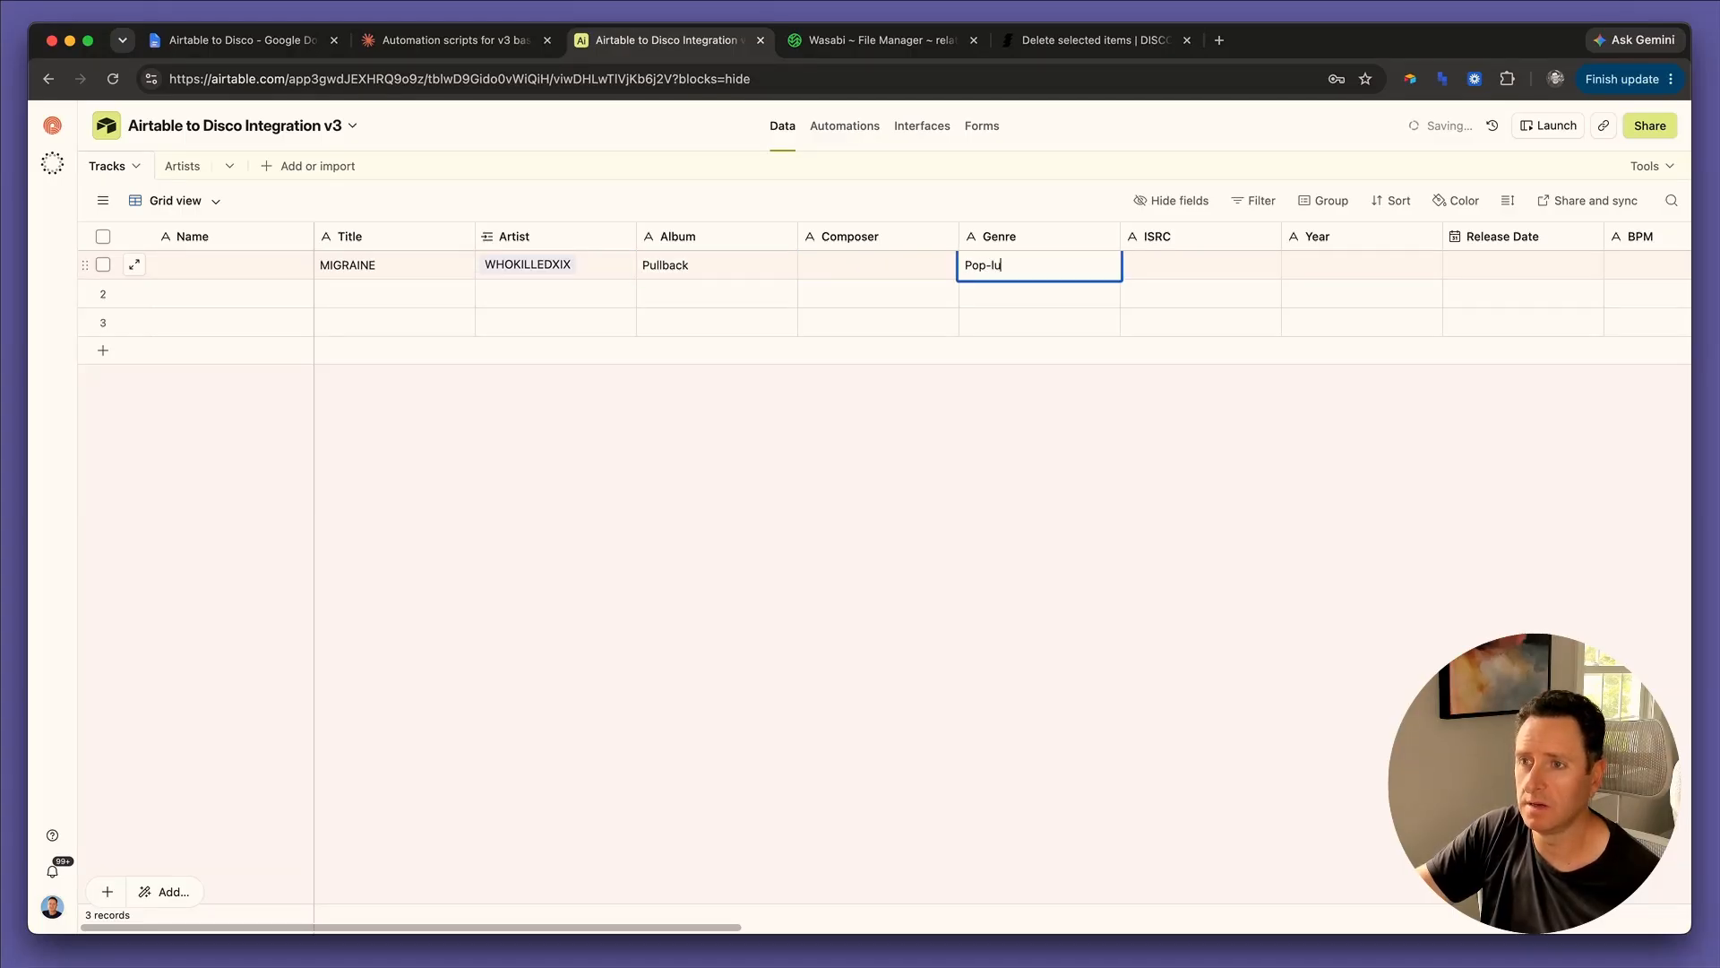
pyautogui.press('Tab')
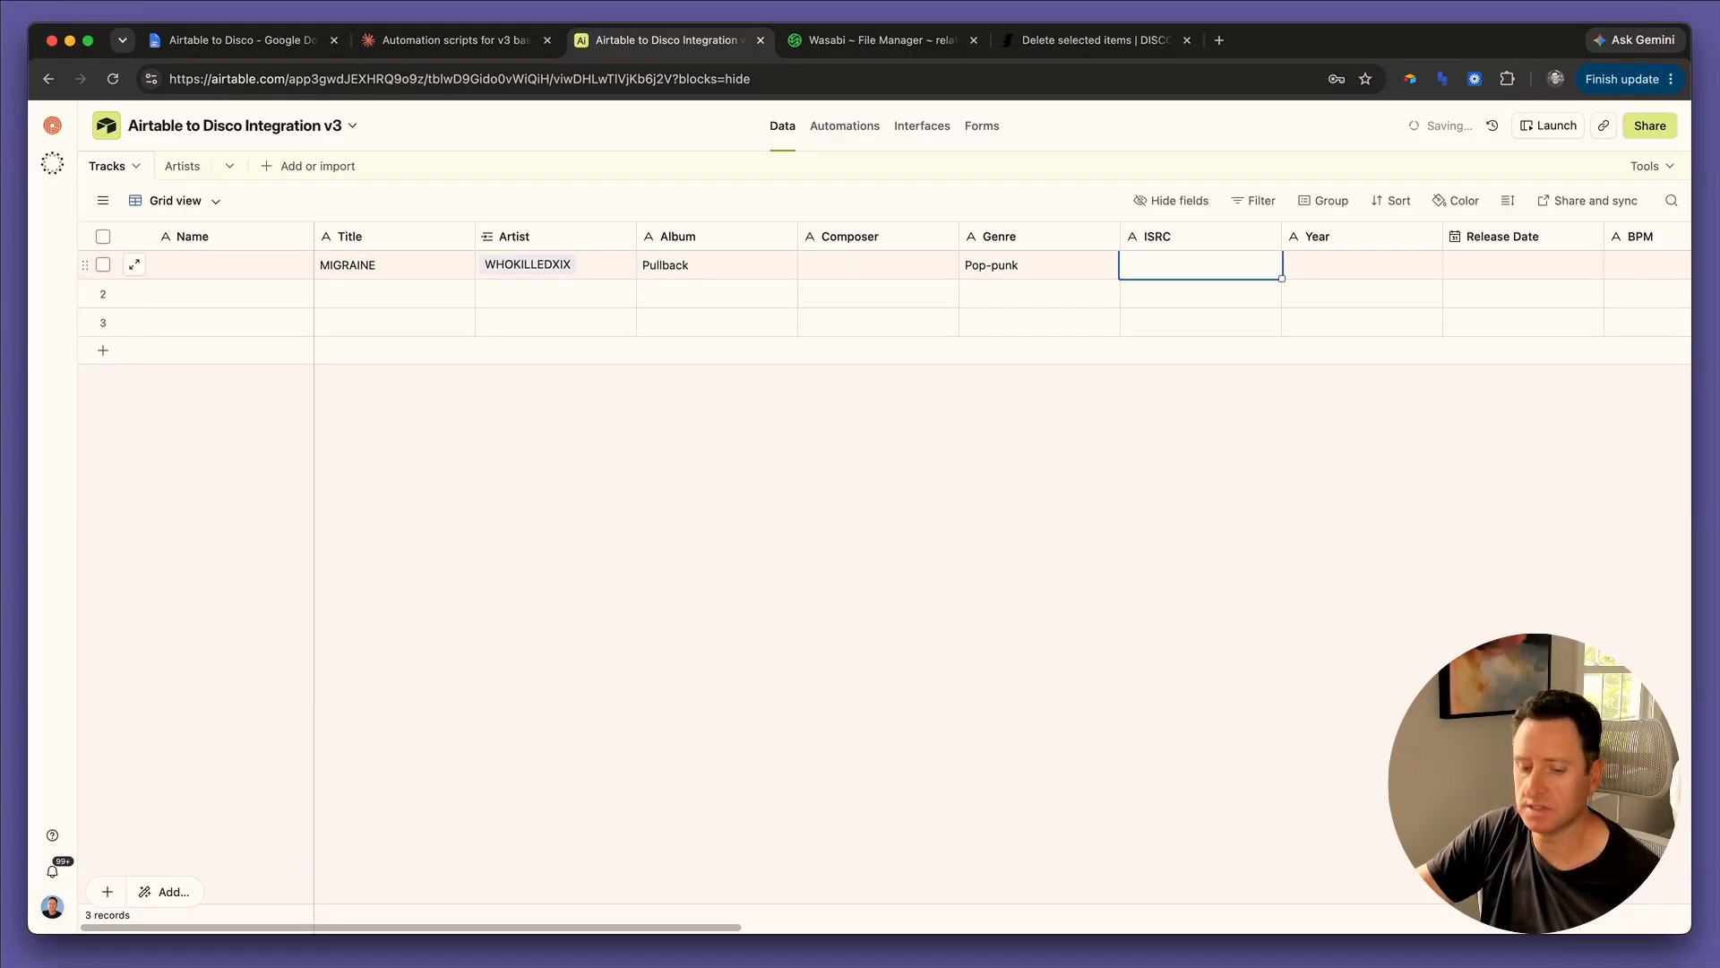
pyautogui.write('123456789')
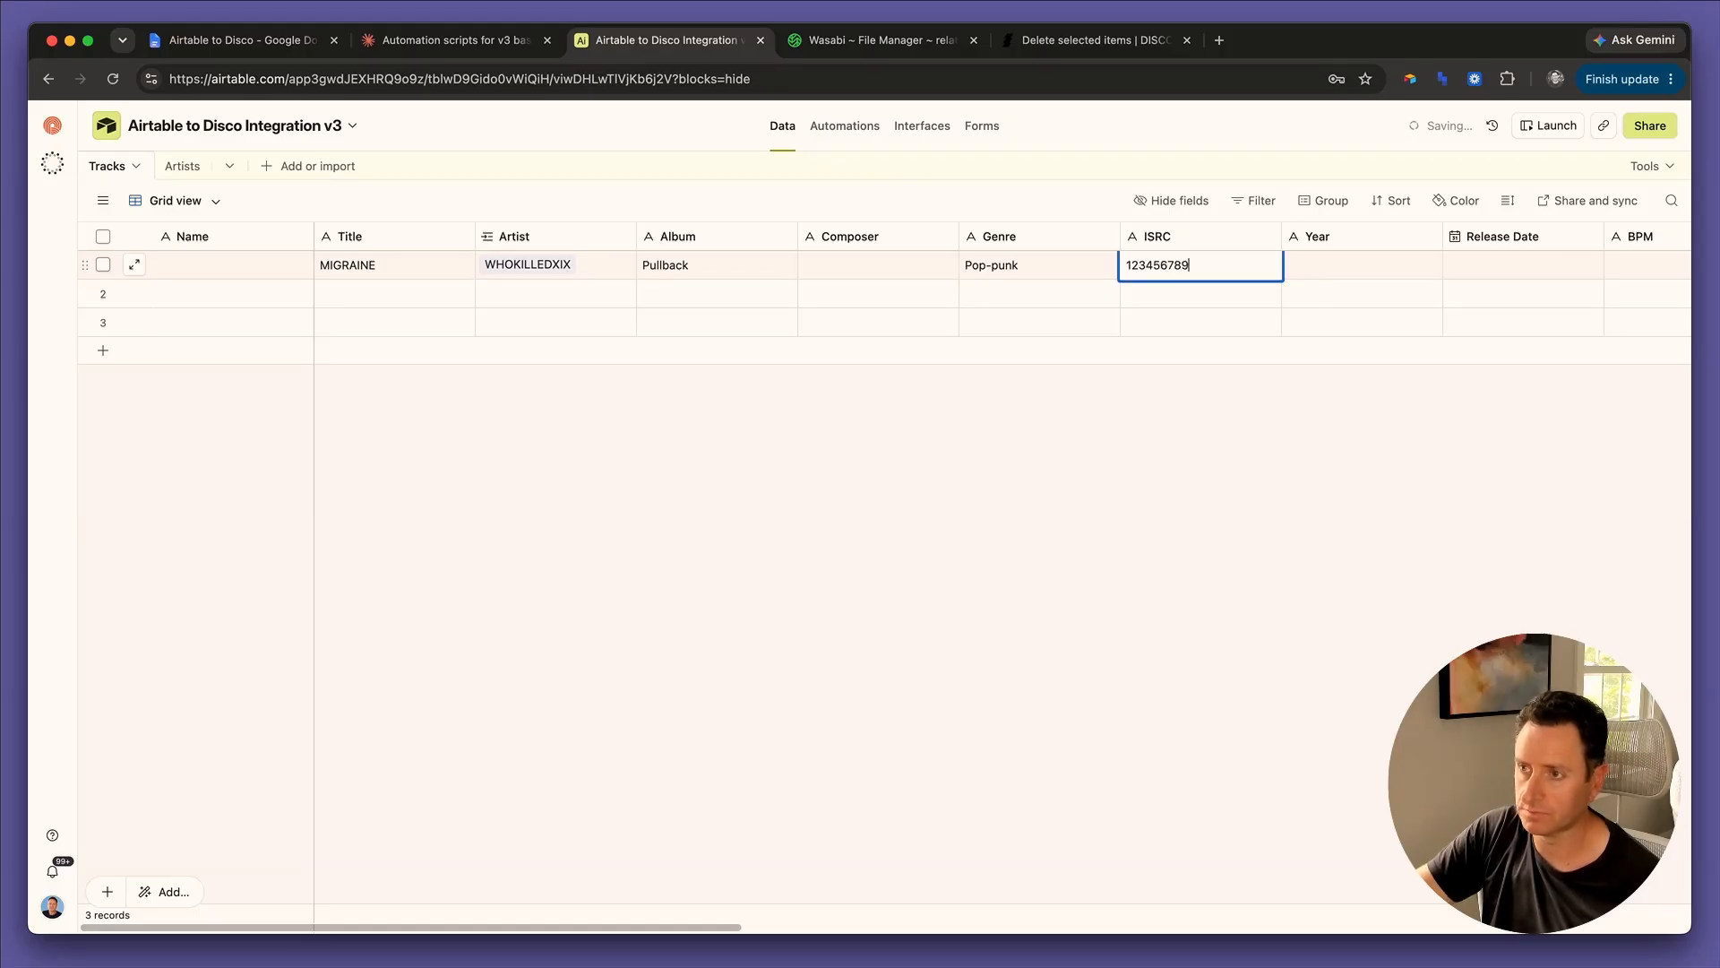
pyautogui.write('0')
pyautogui.press('Tab')
pyautogui.write('2022')
pyautogui.press('Tab')
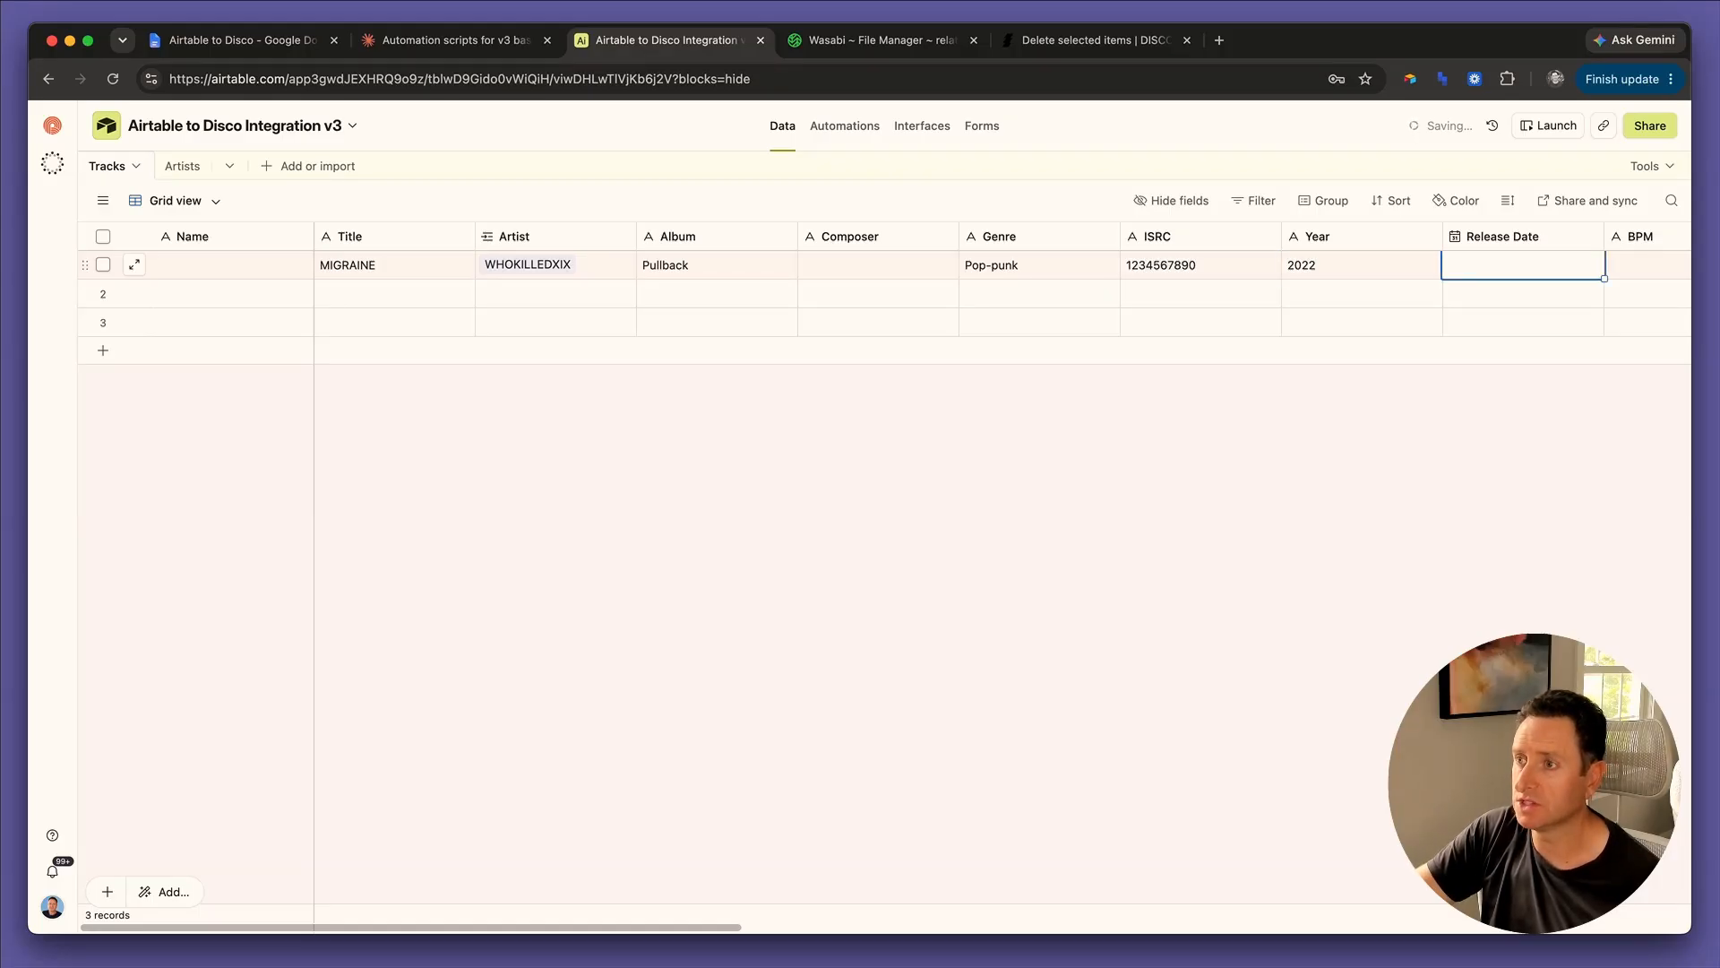
pyautogui.press('Return')
pyautogui.press('Return')
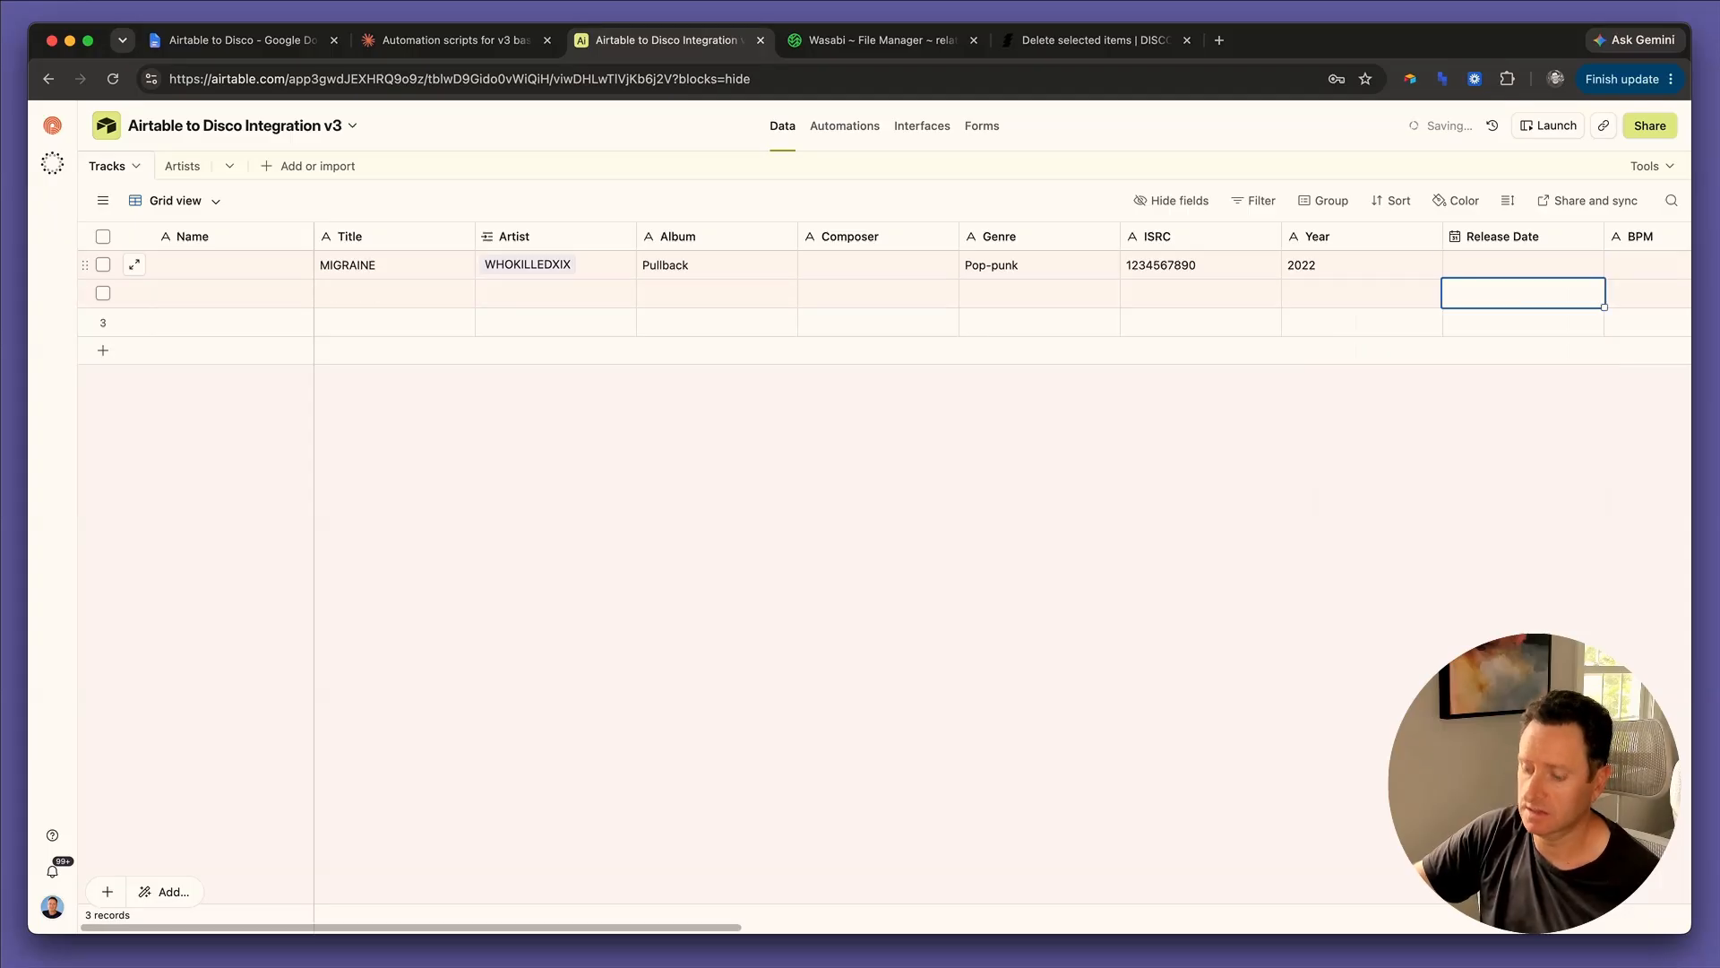
pyautogui.press('Up')
pyautogui.write('2022-10-20')
pyautogui.press('Tab')
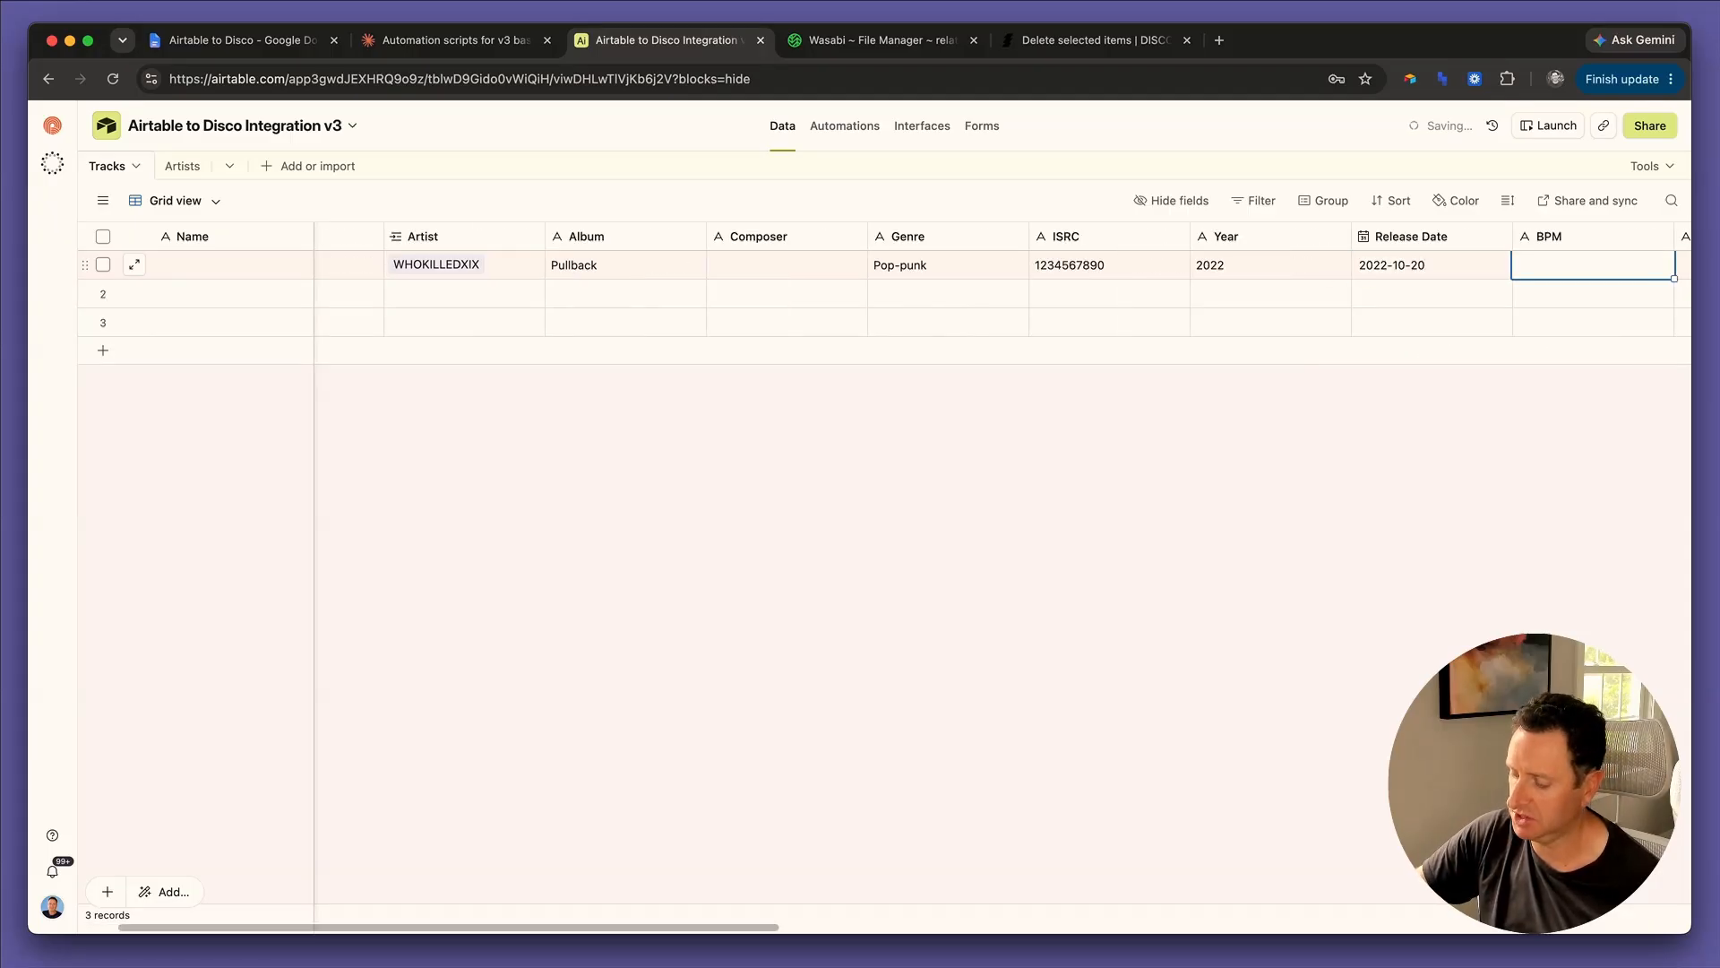
# Set BPM 89, Grouping n/a and Track Number 7.
pyautogui.write('89')
pyautogui.press('Tab')
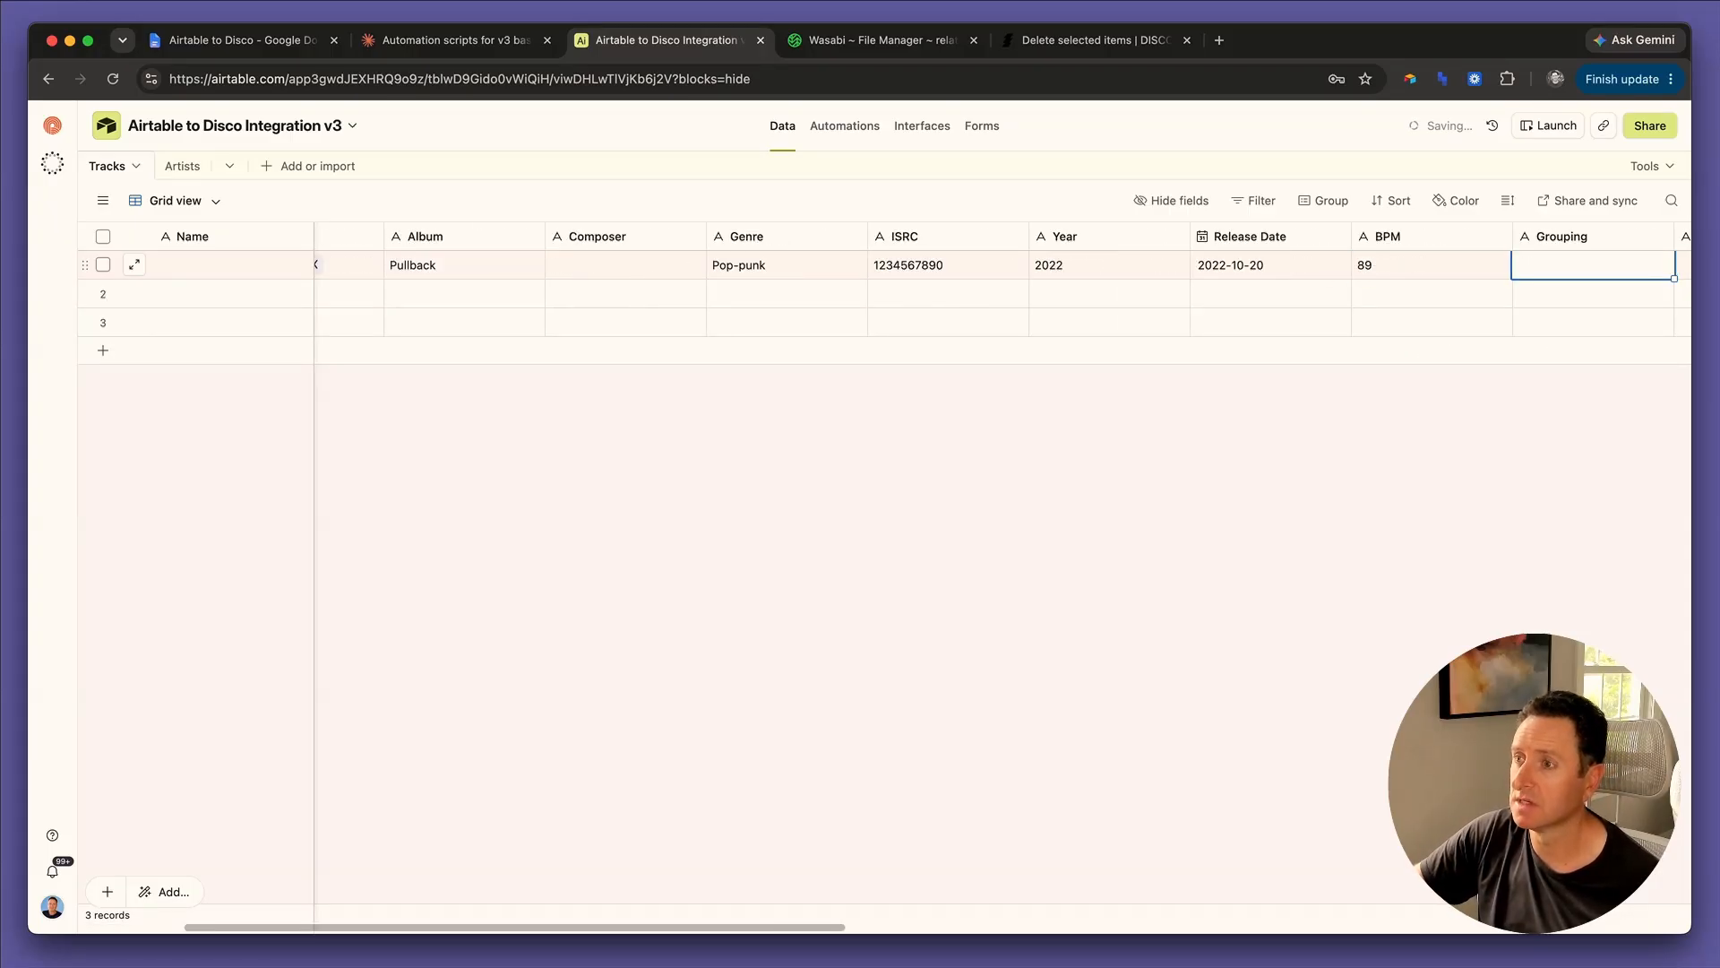
pyautogui.write('n/a')
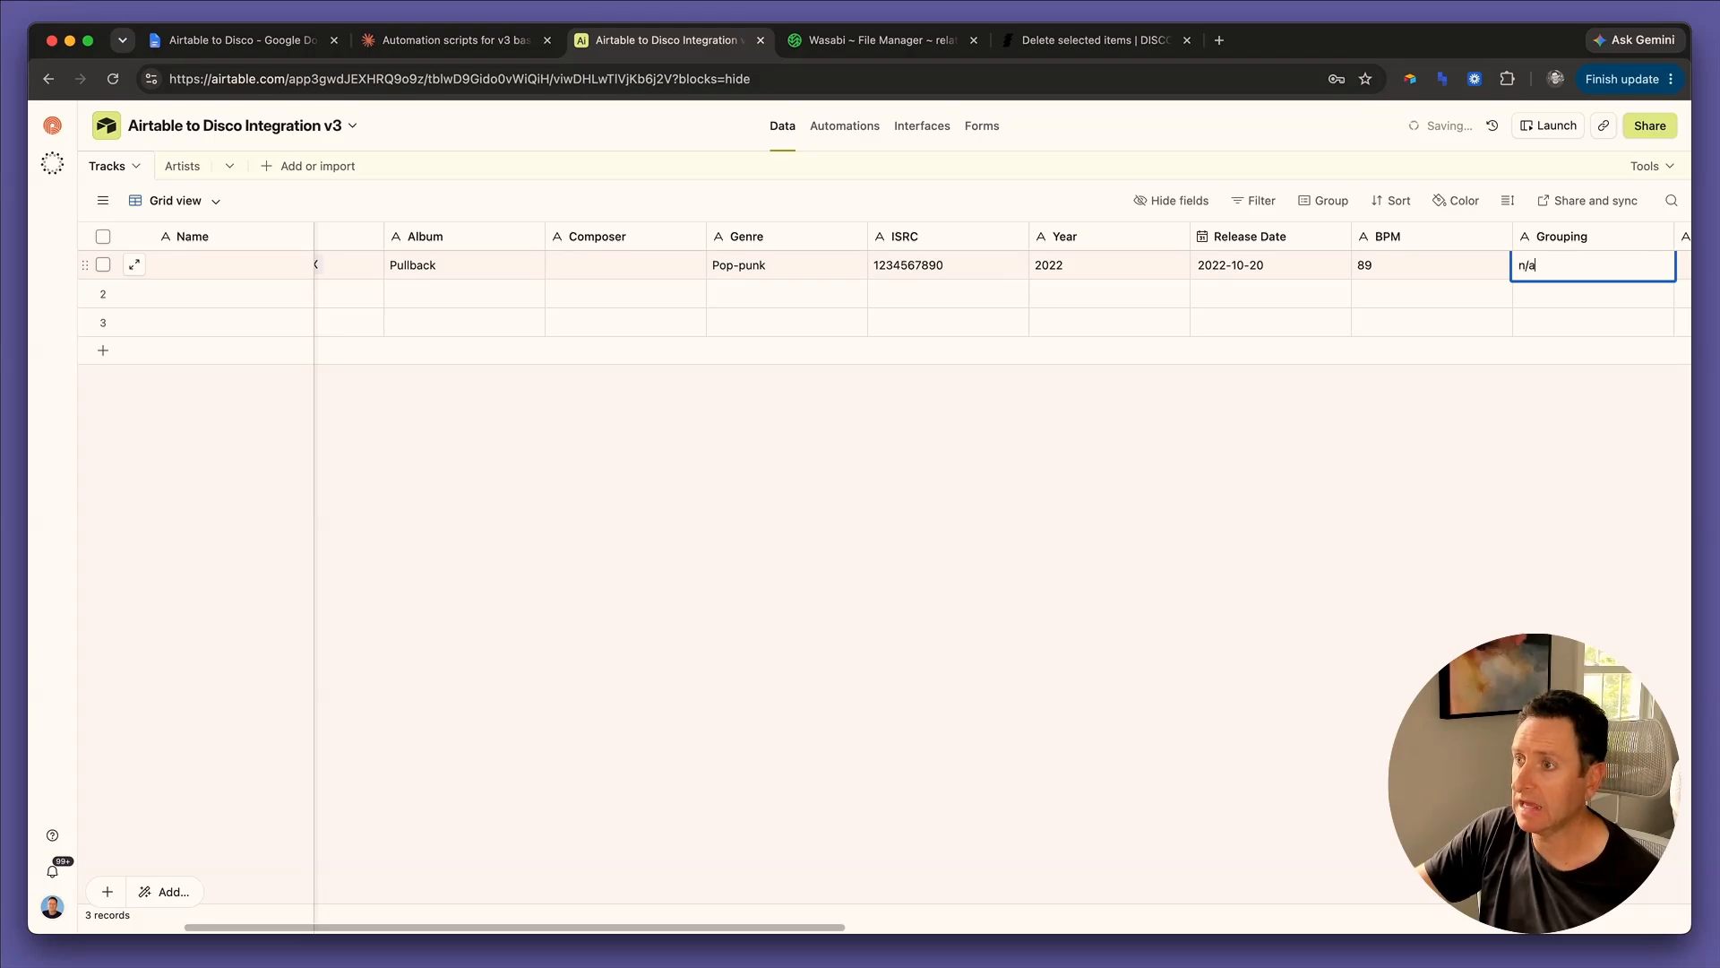
pyautogui.press('Tab')
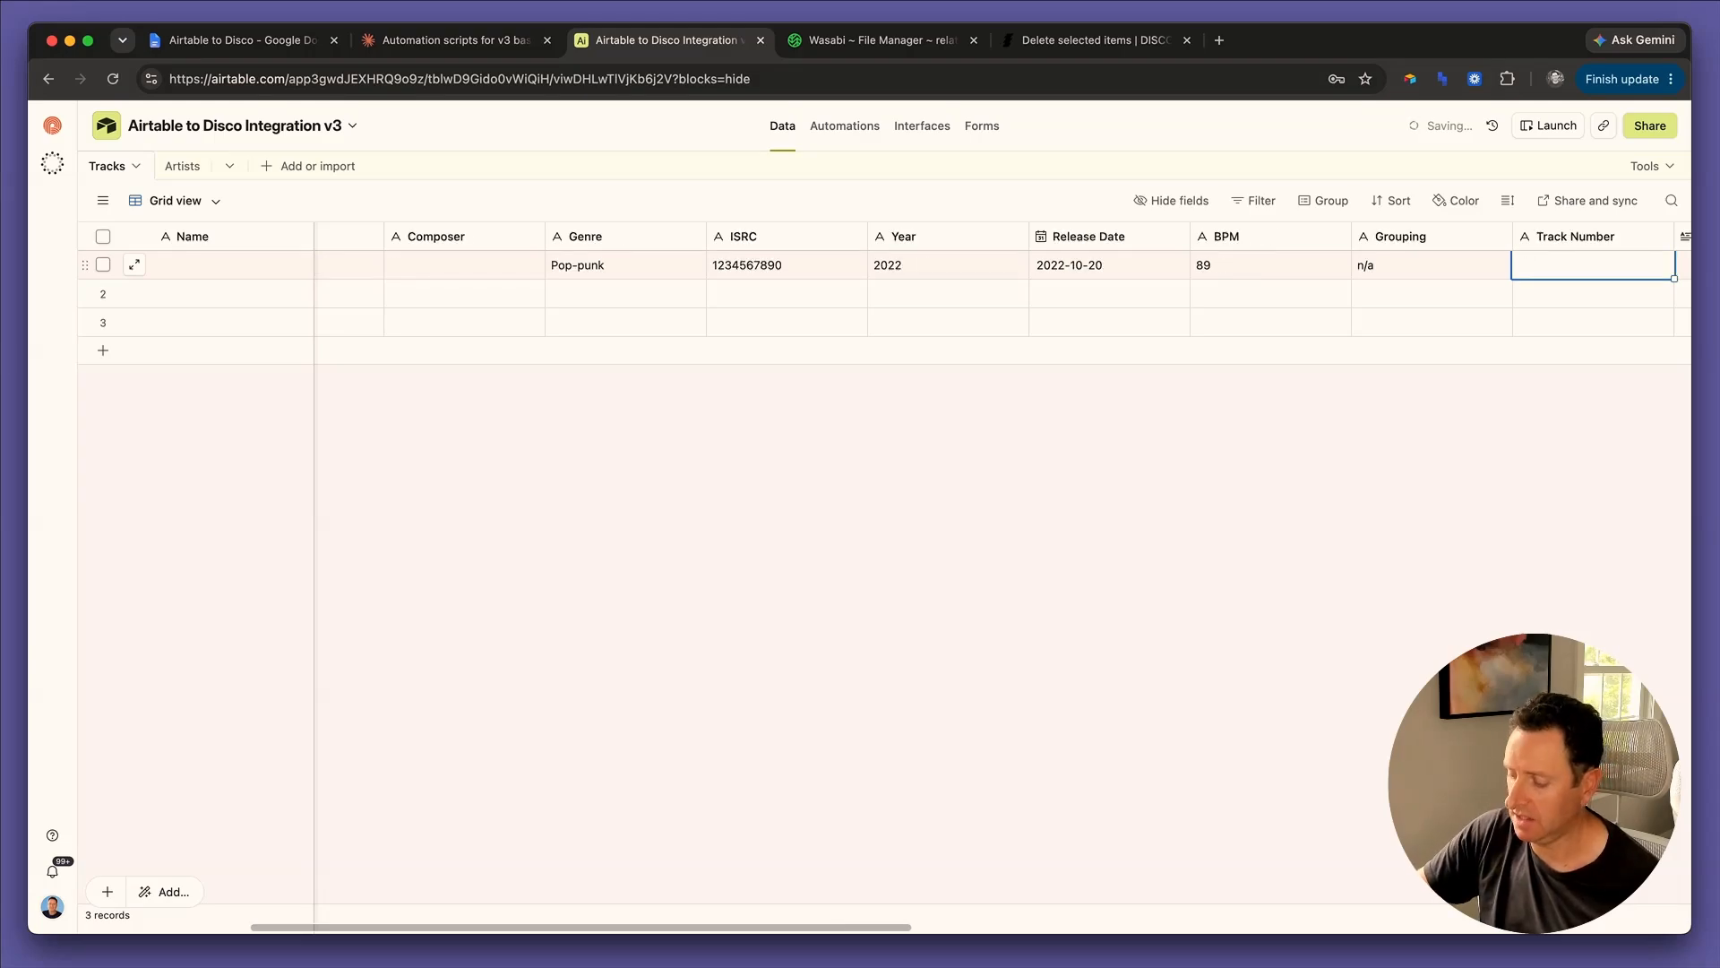
pyautogui.write('7')
pyautogui.press('Tab')
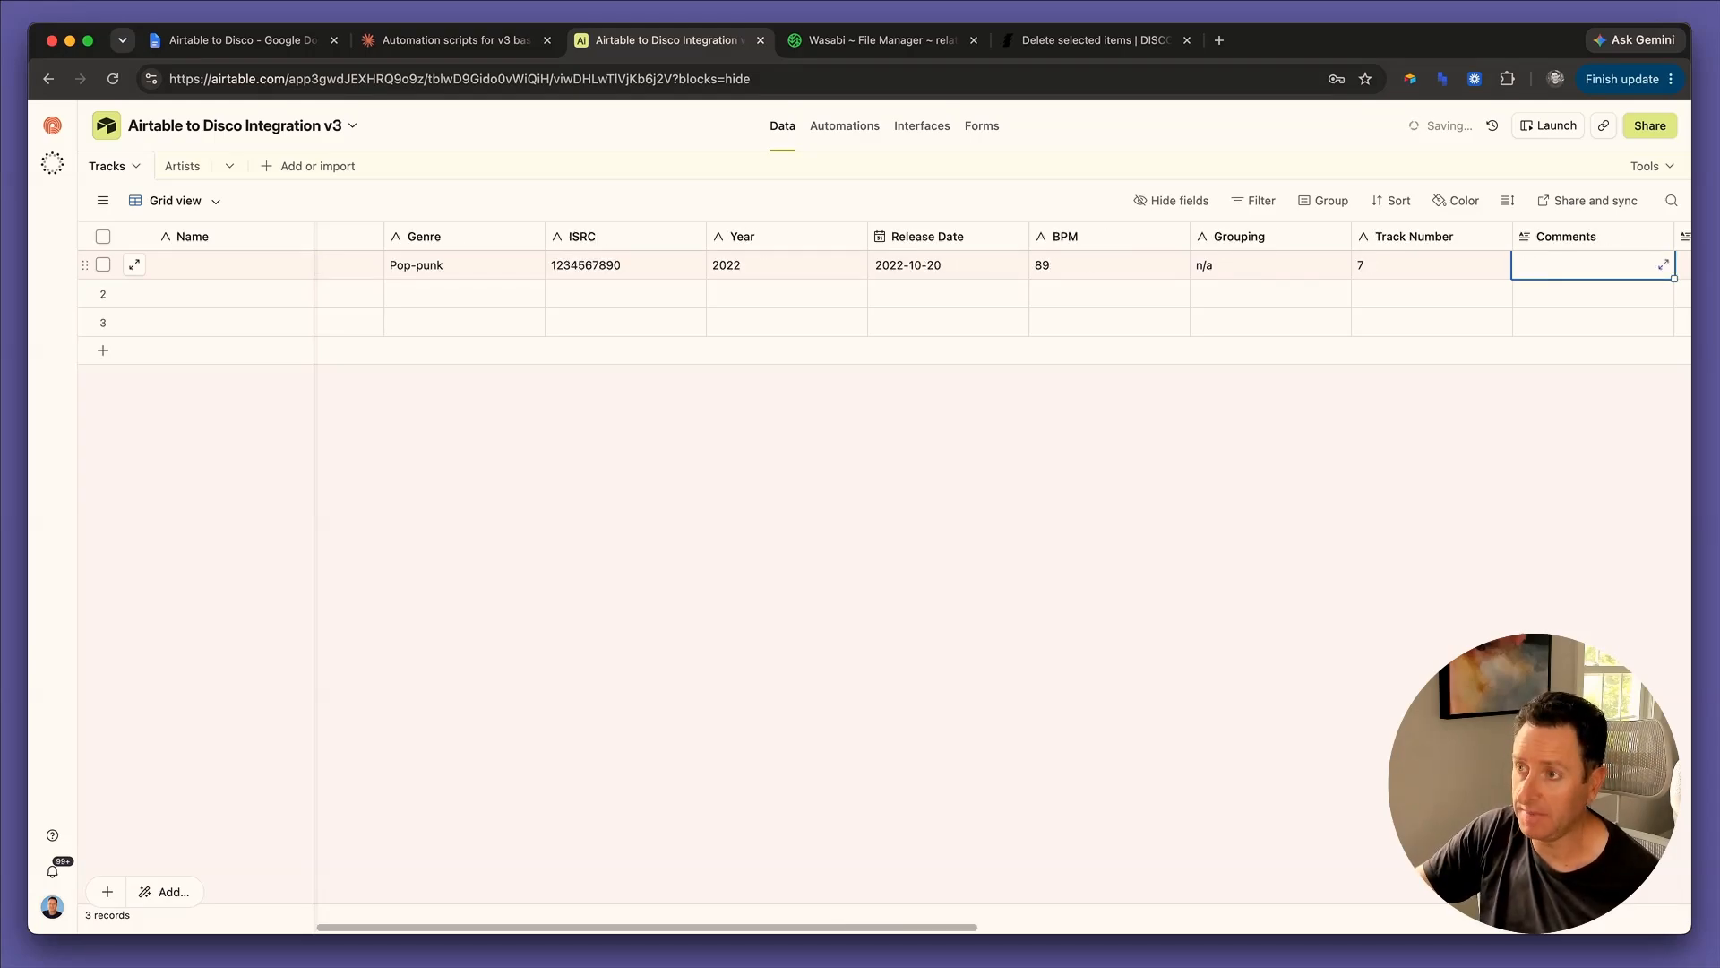
# Fill the Comments and Lyrics fields with lorem ipsum placeholder text.
pyautogui.press('Return')
pyautogui.write('j')
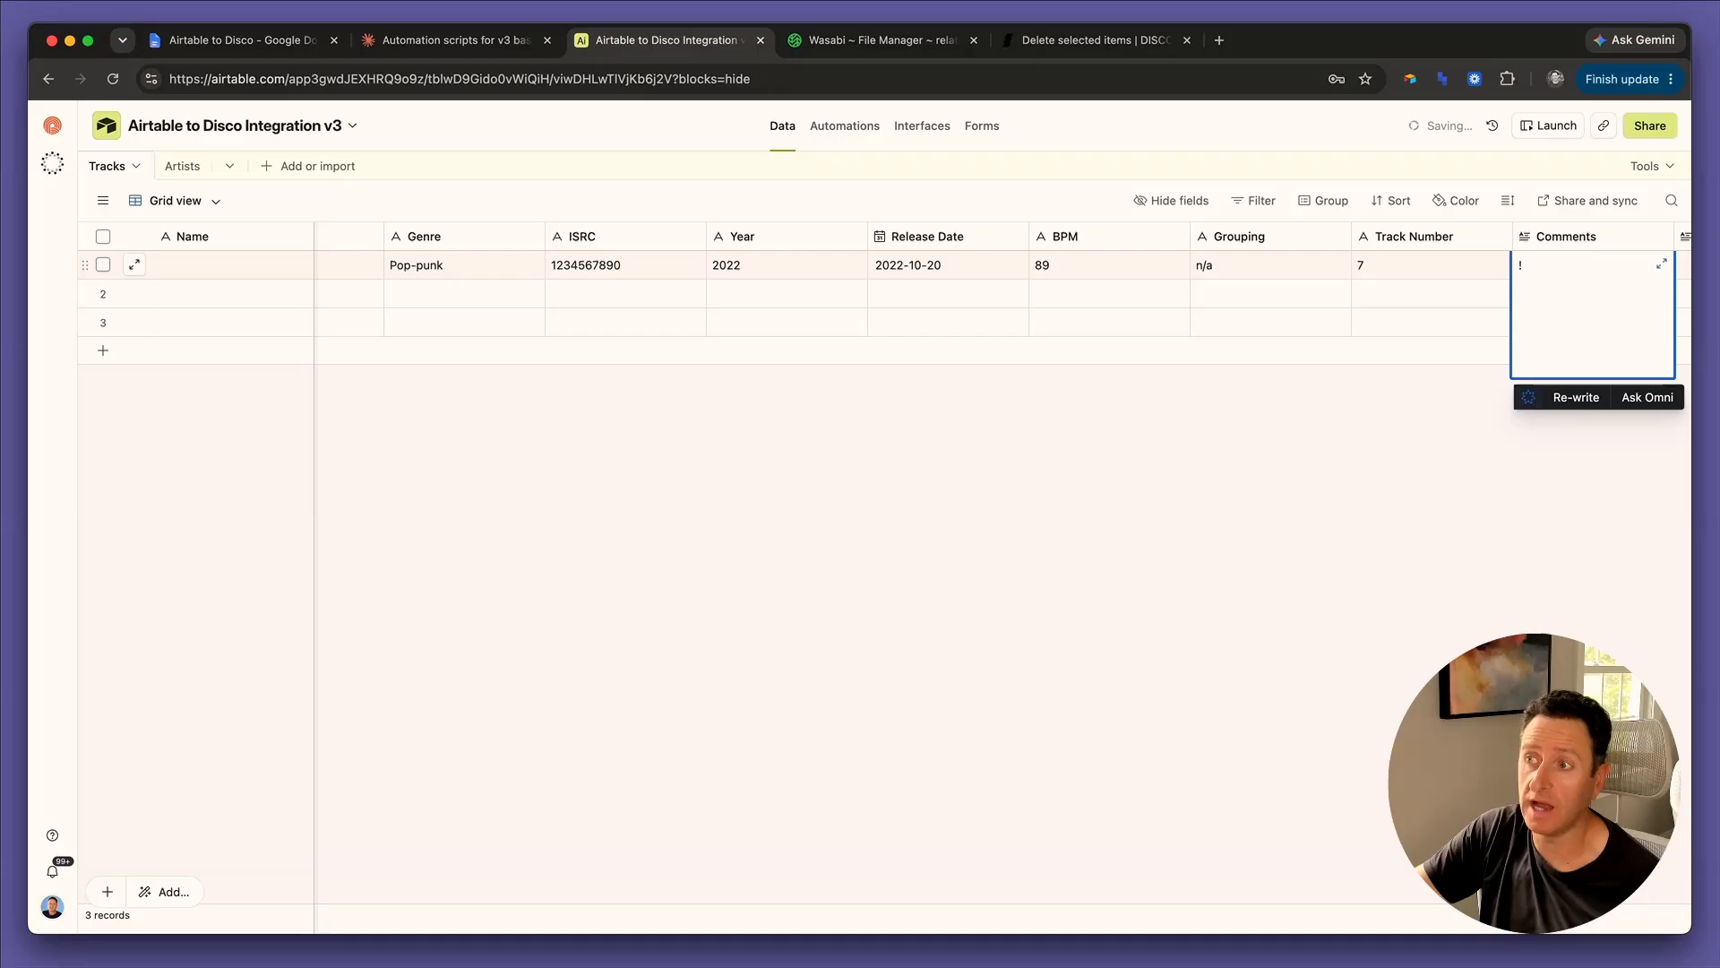
pyautogui.write('ipsum')
pyautogui.press('super+a')
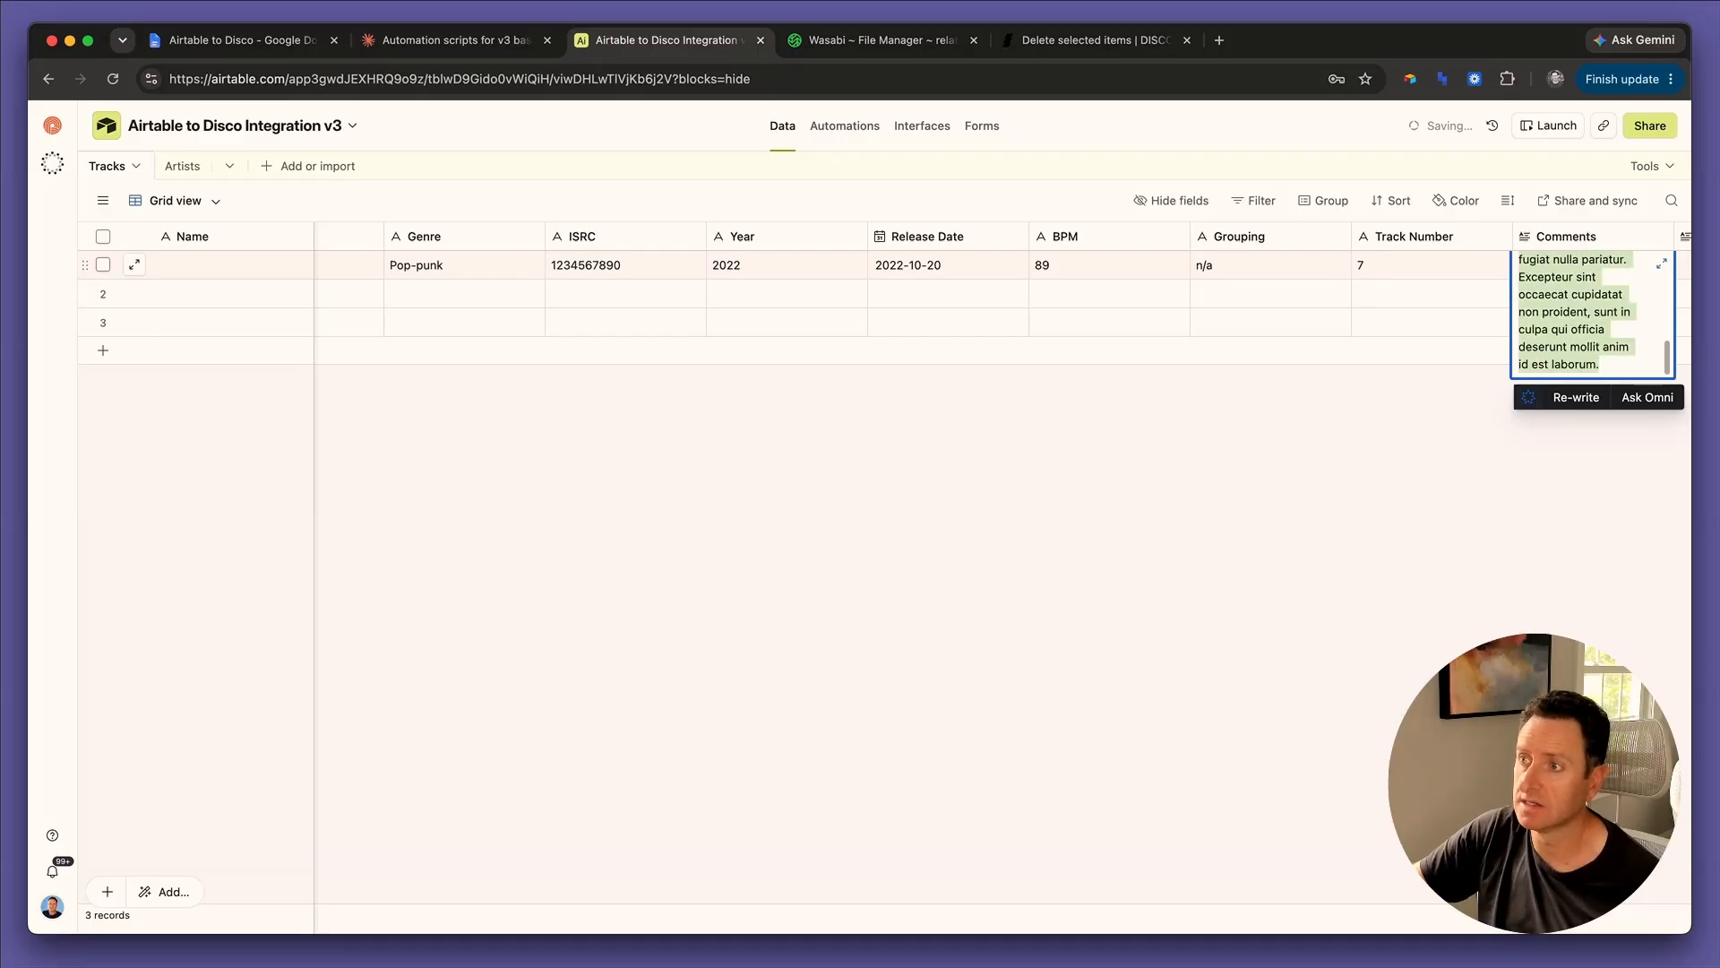
pyautogui.press('BackSpace')
pyautogui.press('super+v')
pyautogui.press('Tab')
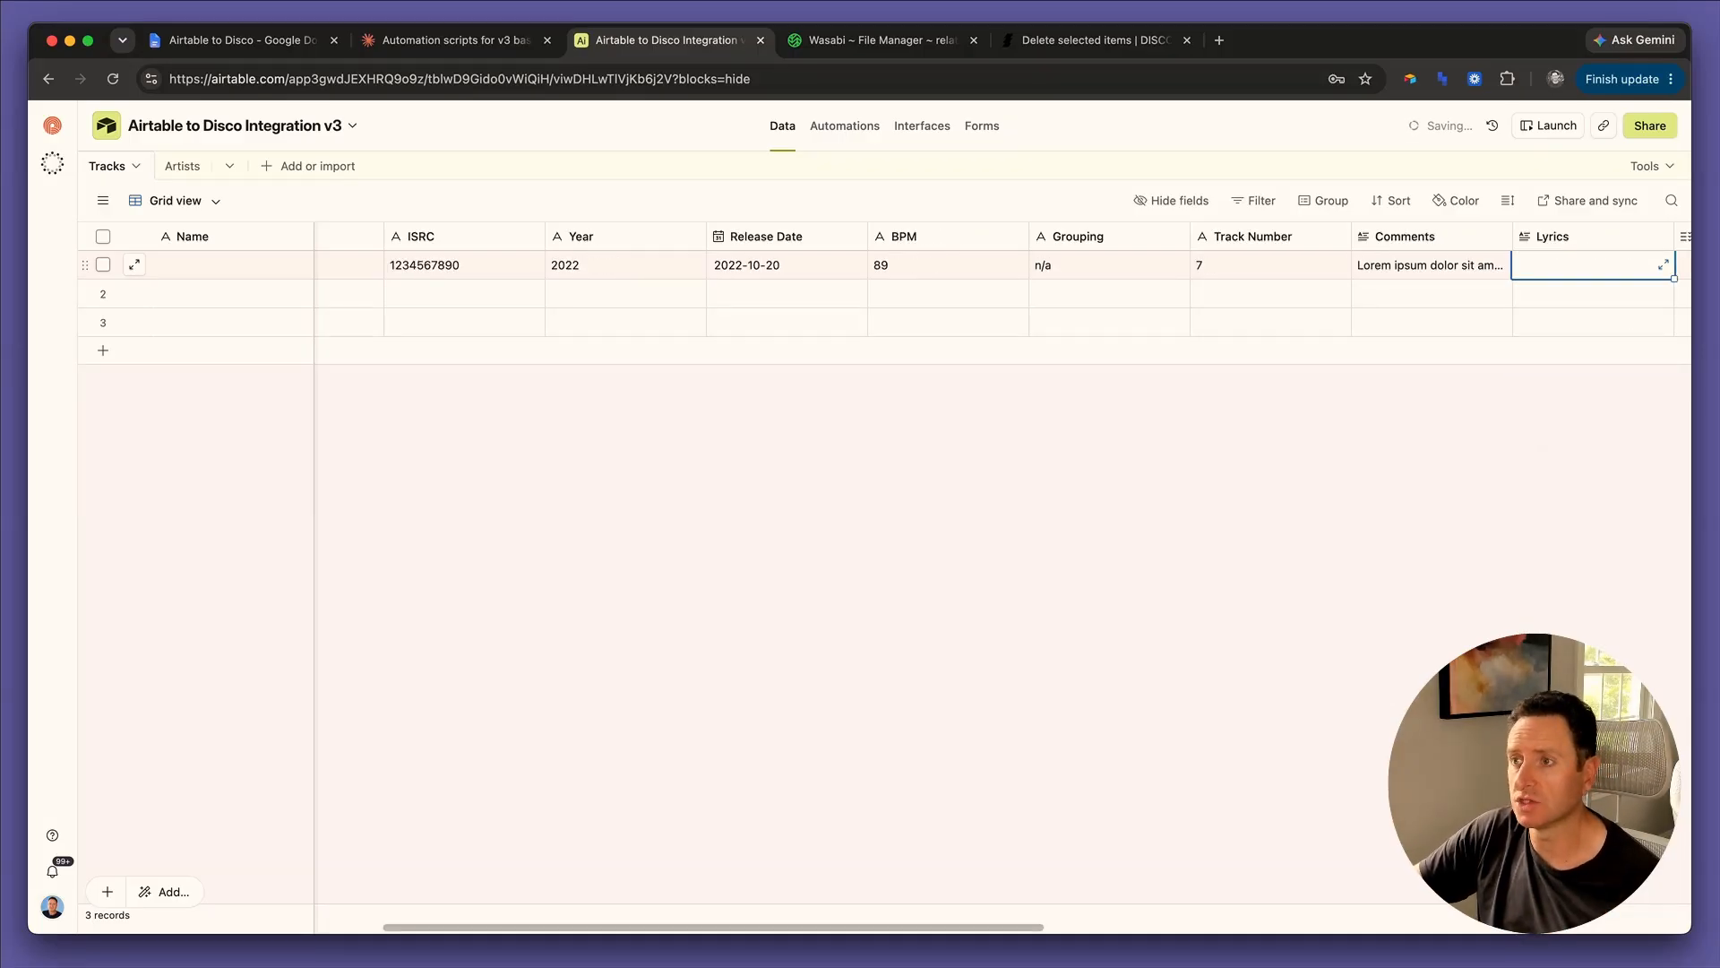
pyautogui.press('Tab')
pyautogui.hotkey('shift', 'Tab')
pyautogui.press('Return')
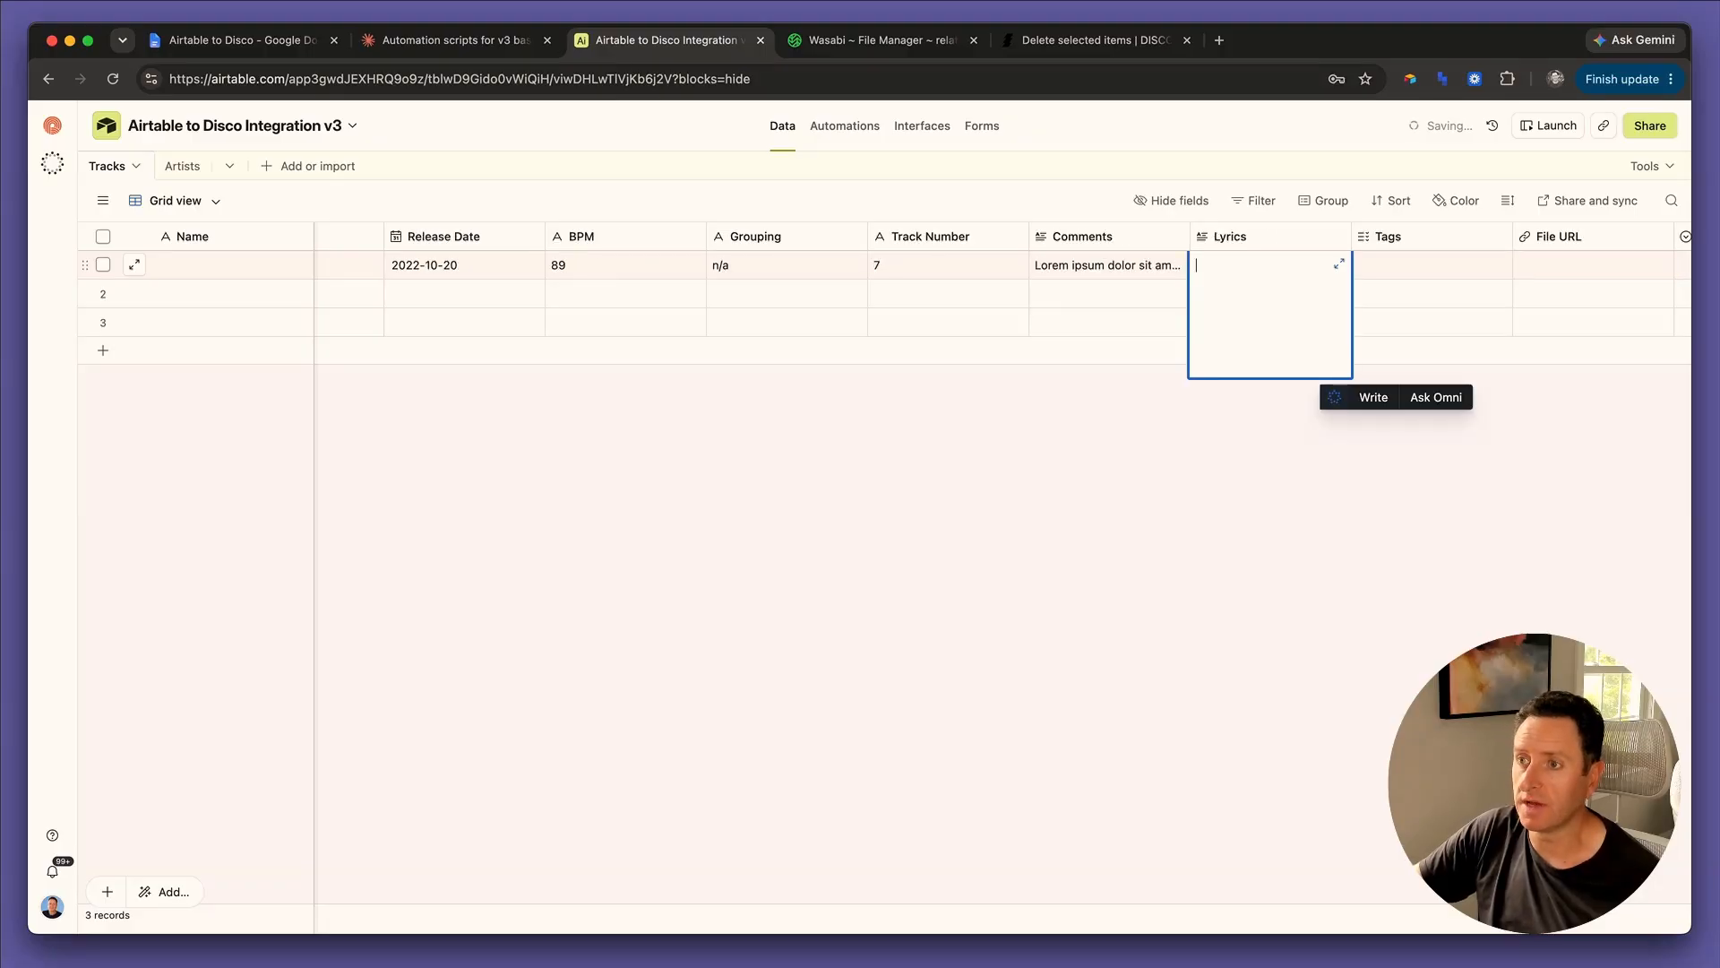
pyautogui.press('super+v')
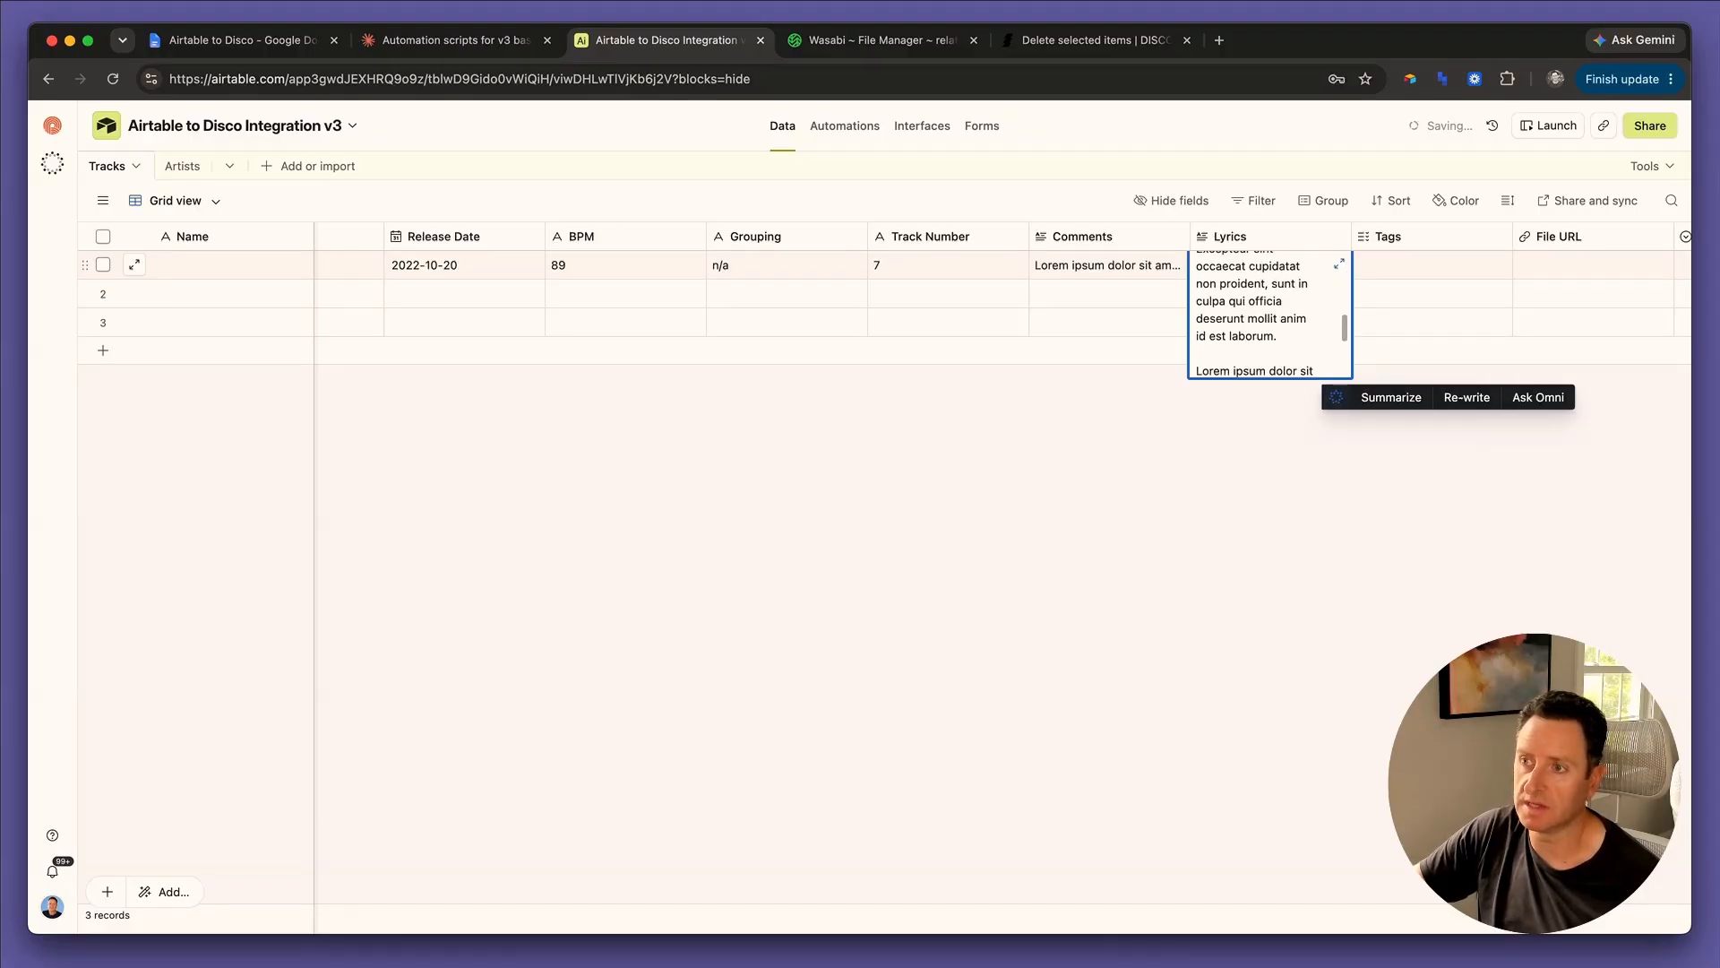
pyautogui.press('Tab')
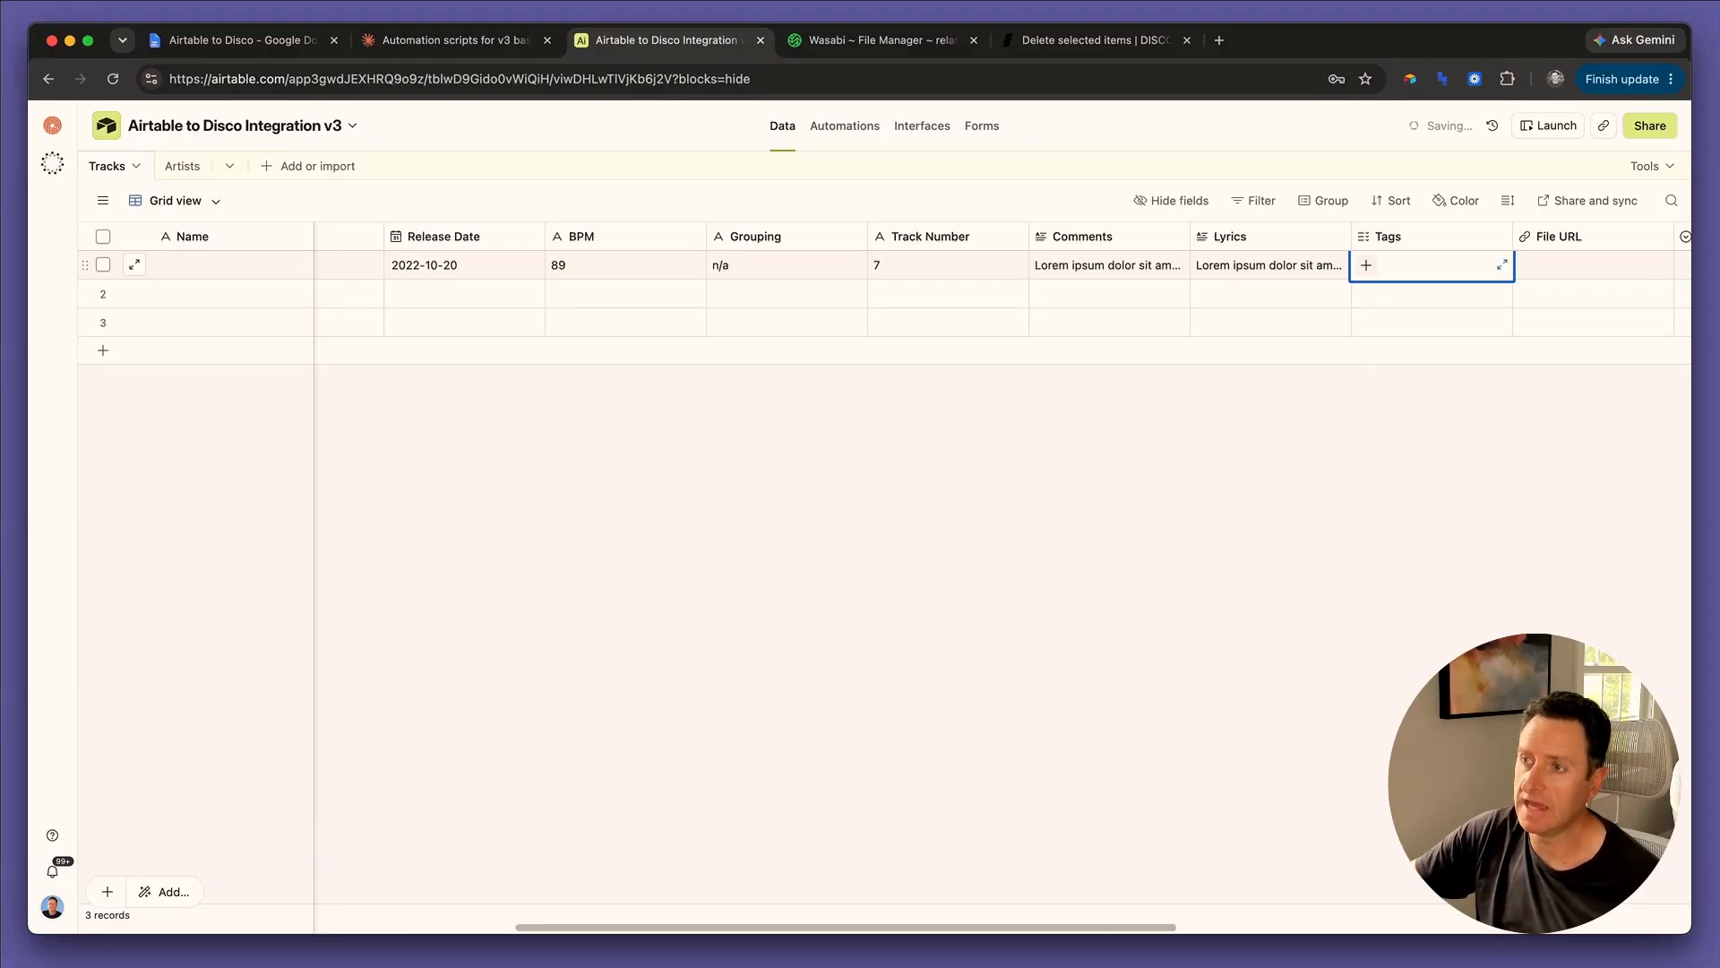
# Tag the first track Rock, Electric guitar, Energy, Party, Midtempo and Mainstream.
pyautogui.click(1371, 266)
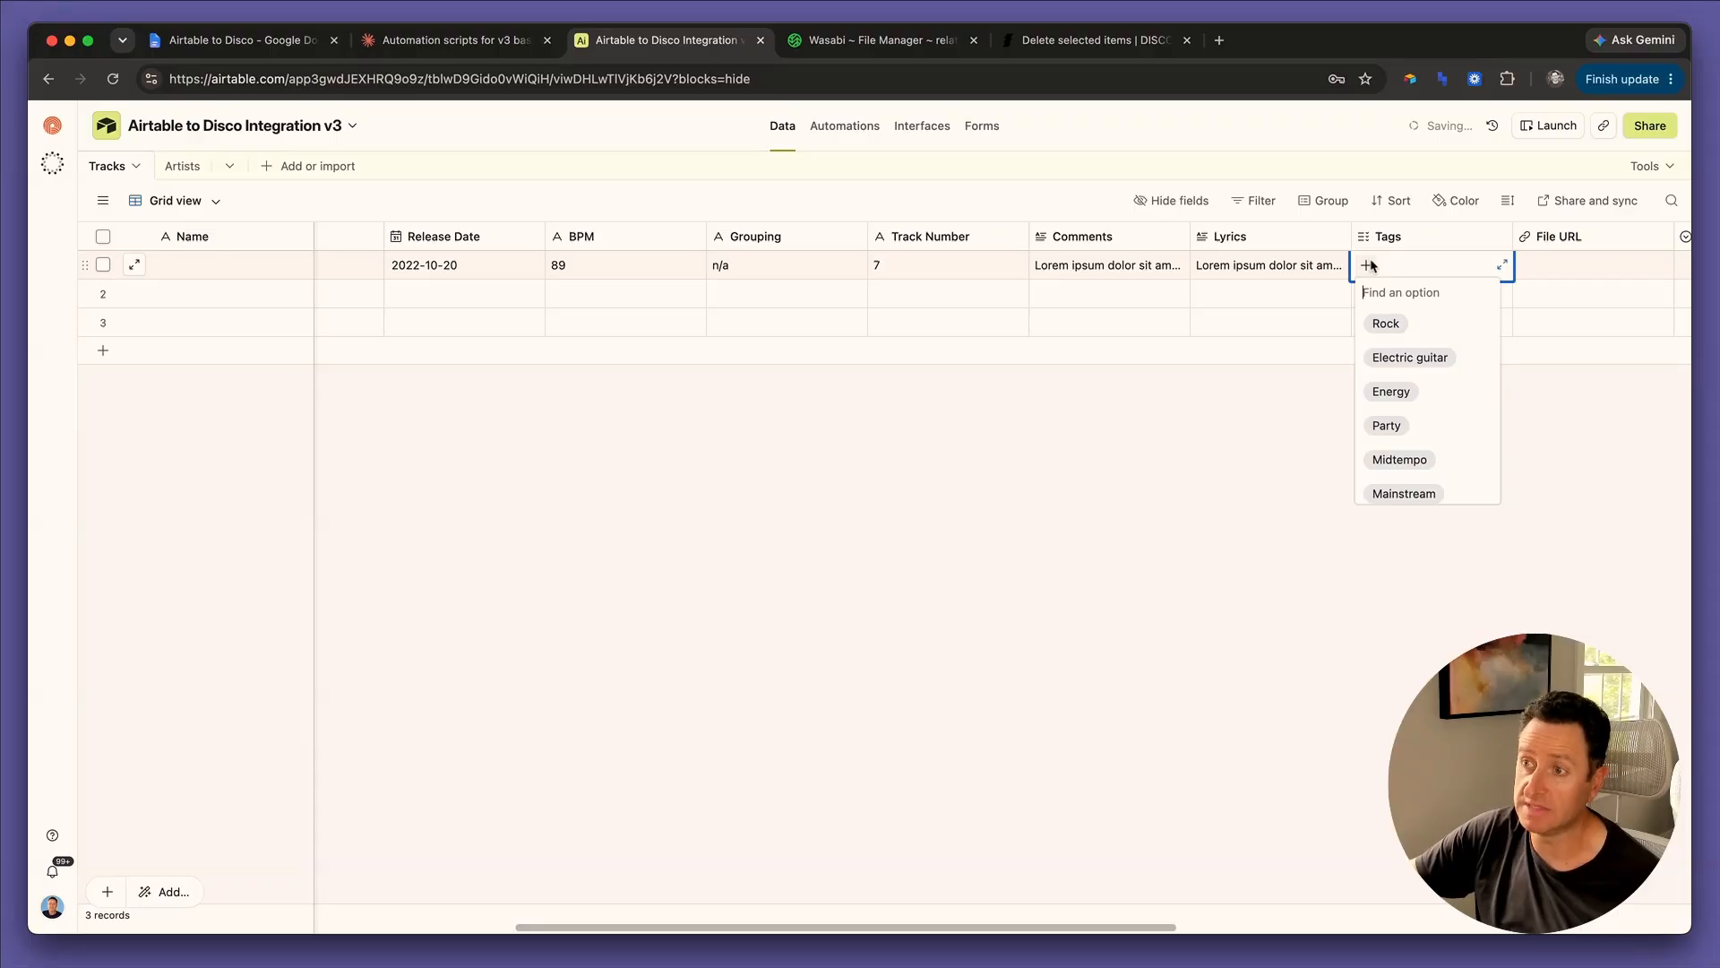
pyautogui.click(1394, 323)
pyautogui.click(1430, 269)
pyautogui.click(1444, 326)
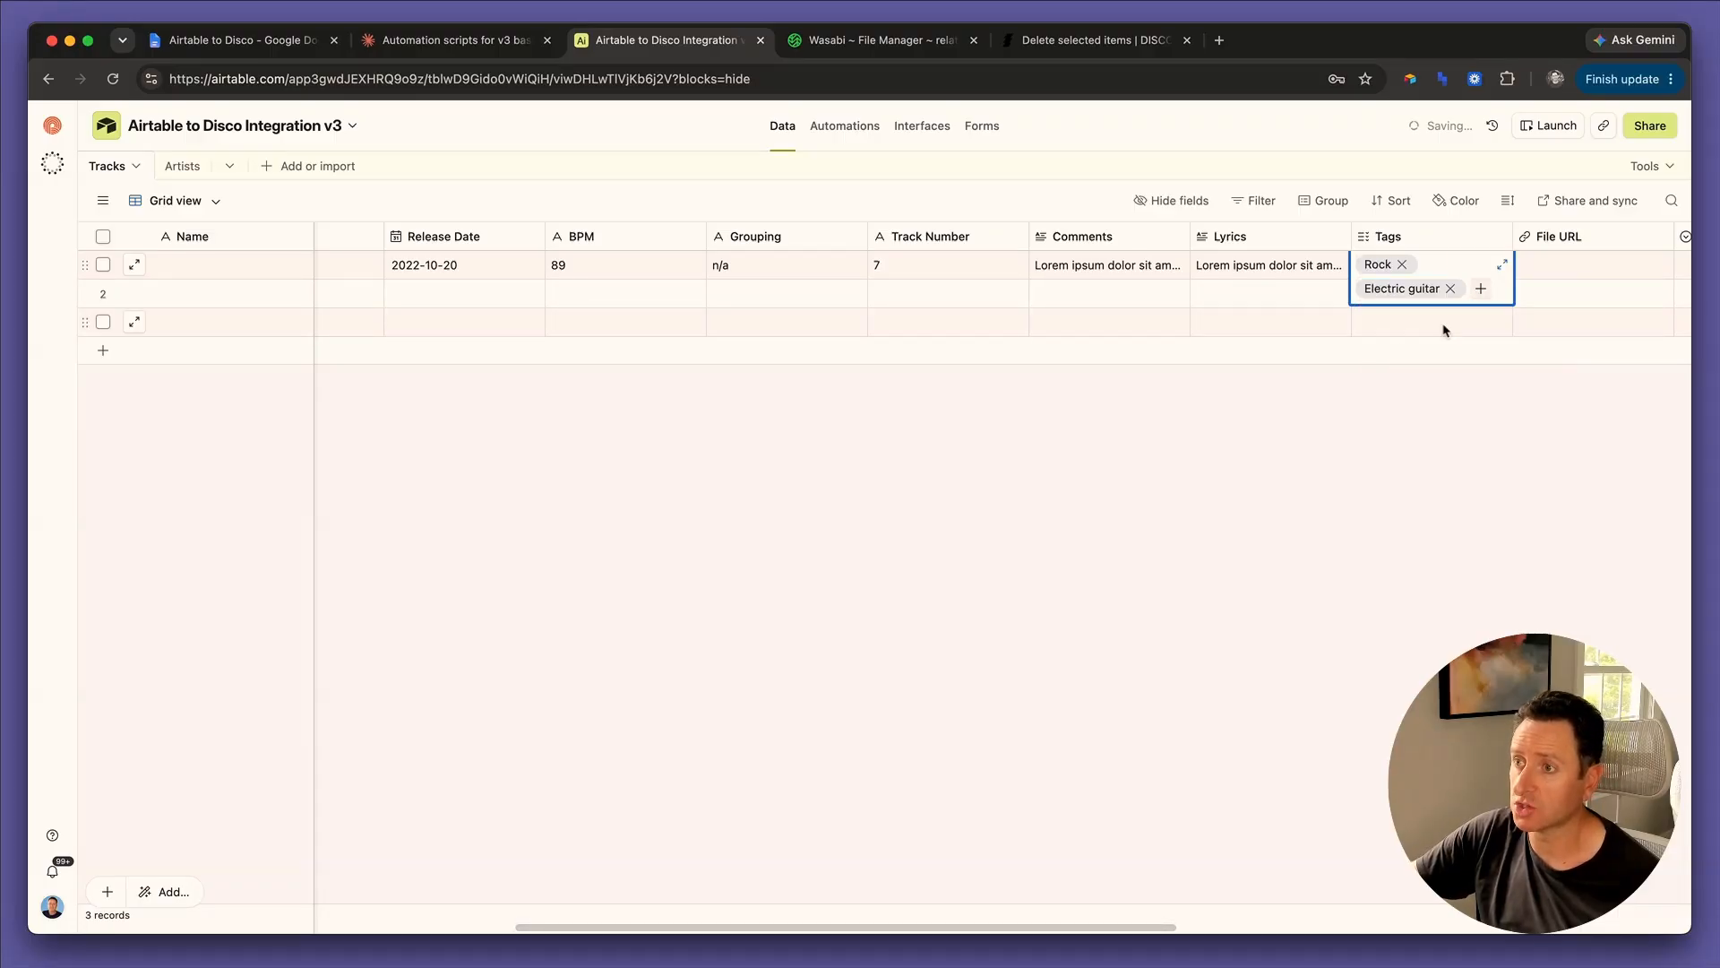
pyautogui.click(1478, 287)
pyautogui.click(1505, 347)
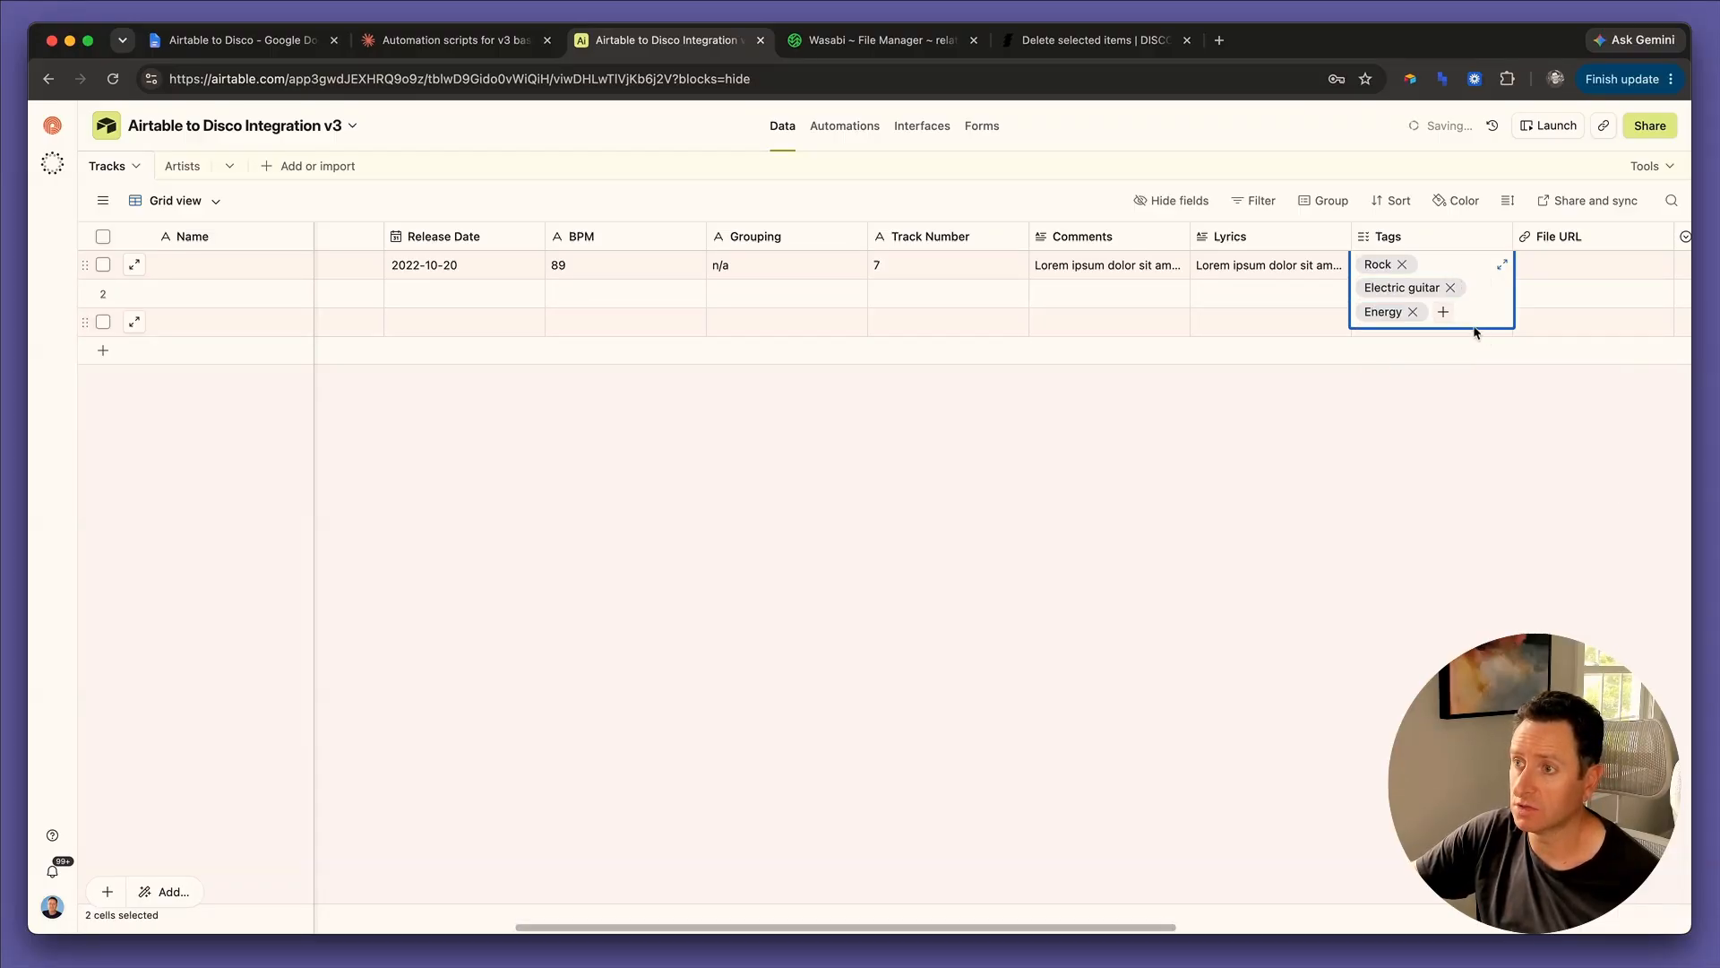
pyautogui.click(1443, 311)
pyautogui.click(1467, 371)
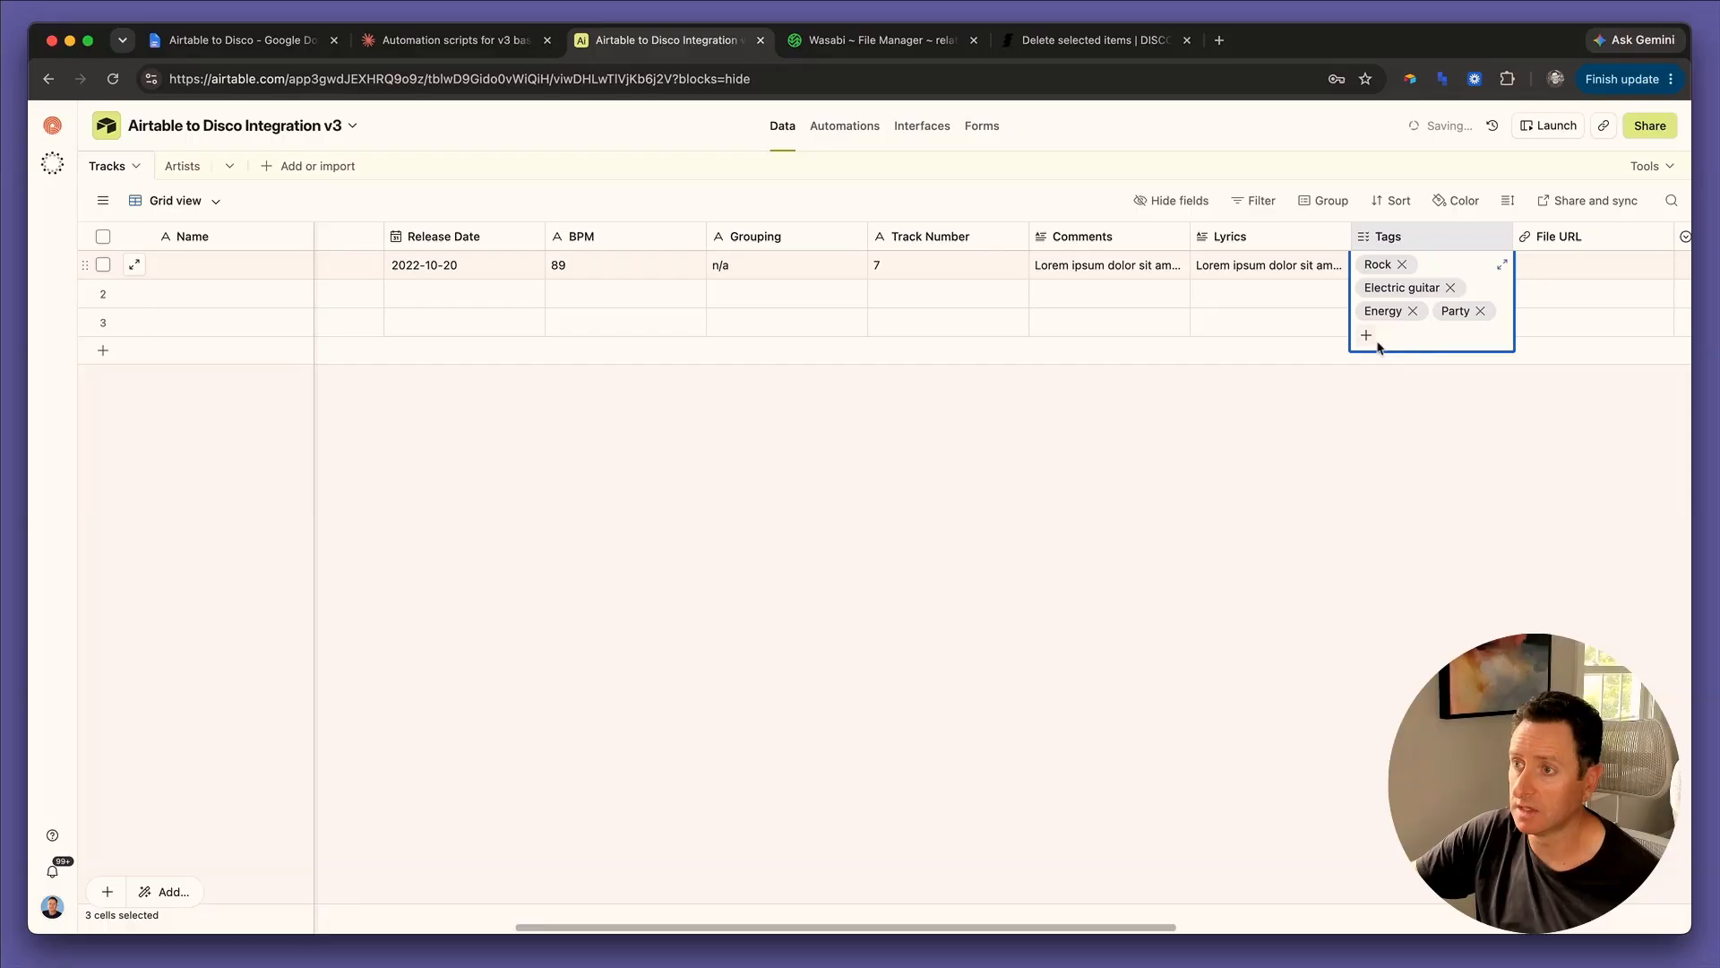
pyautogui.click(1367, 336)
pyautogui.click(1402, 388)
pyautogui.click(1457, 338)
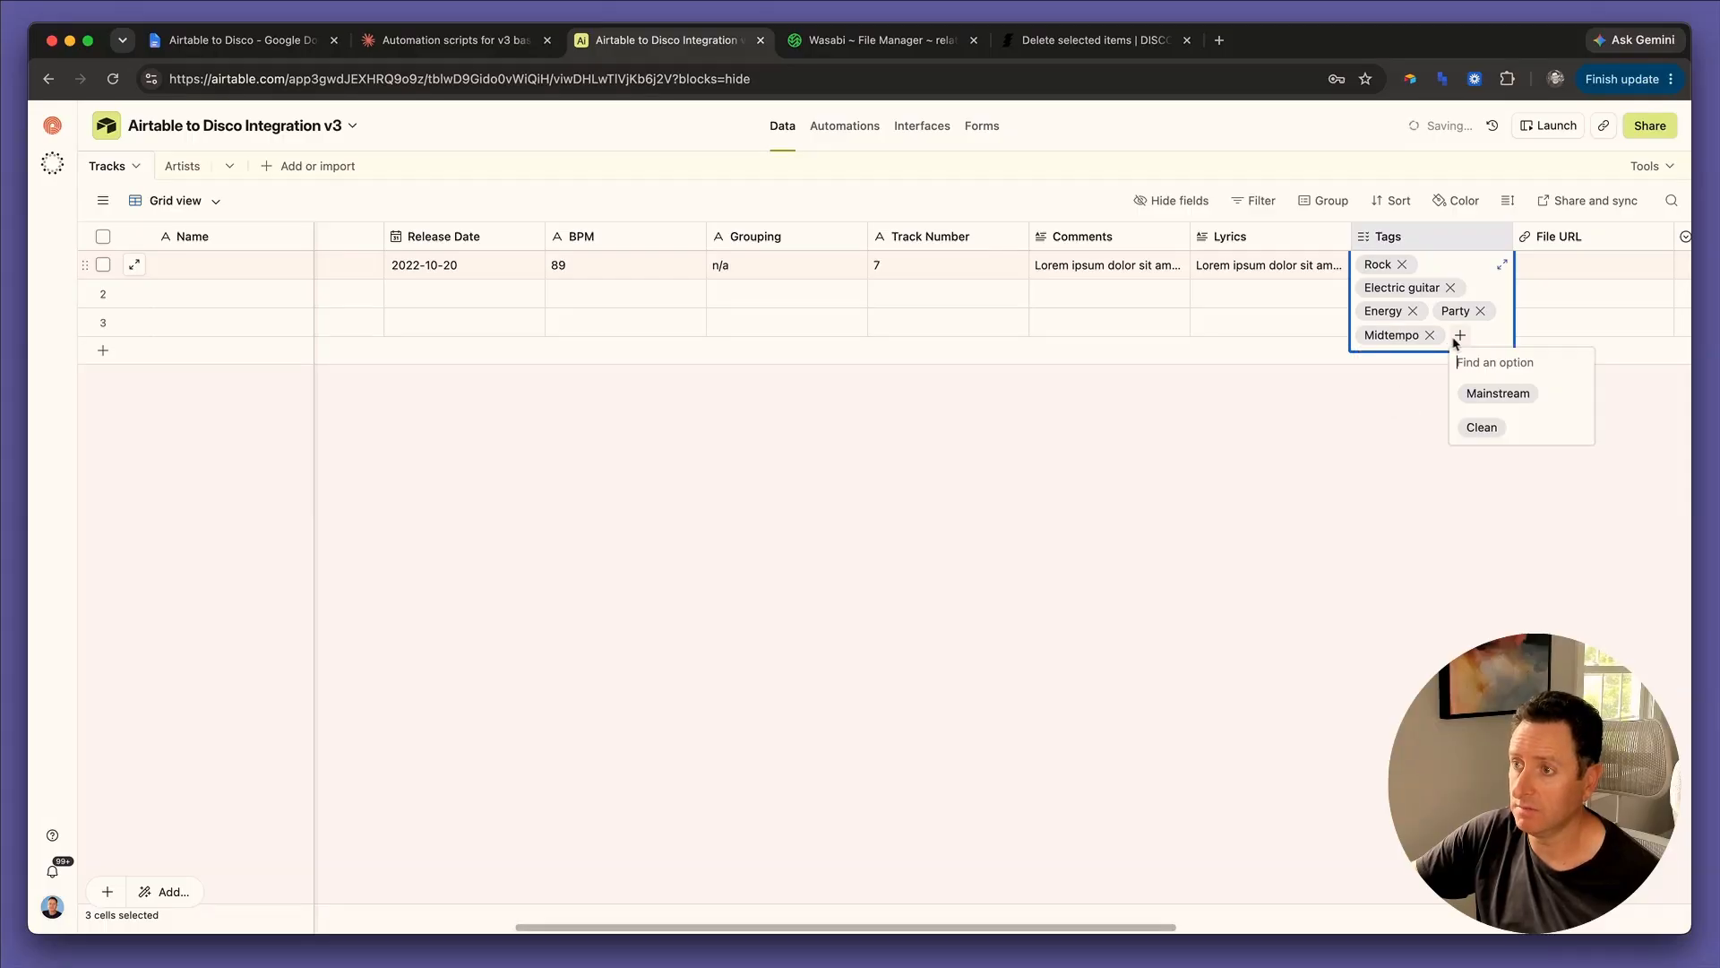
pyautogui.click(1470, 392)
pyautogui.click(1463, 360)
pyautogui.click(1498, 447)
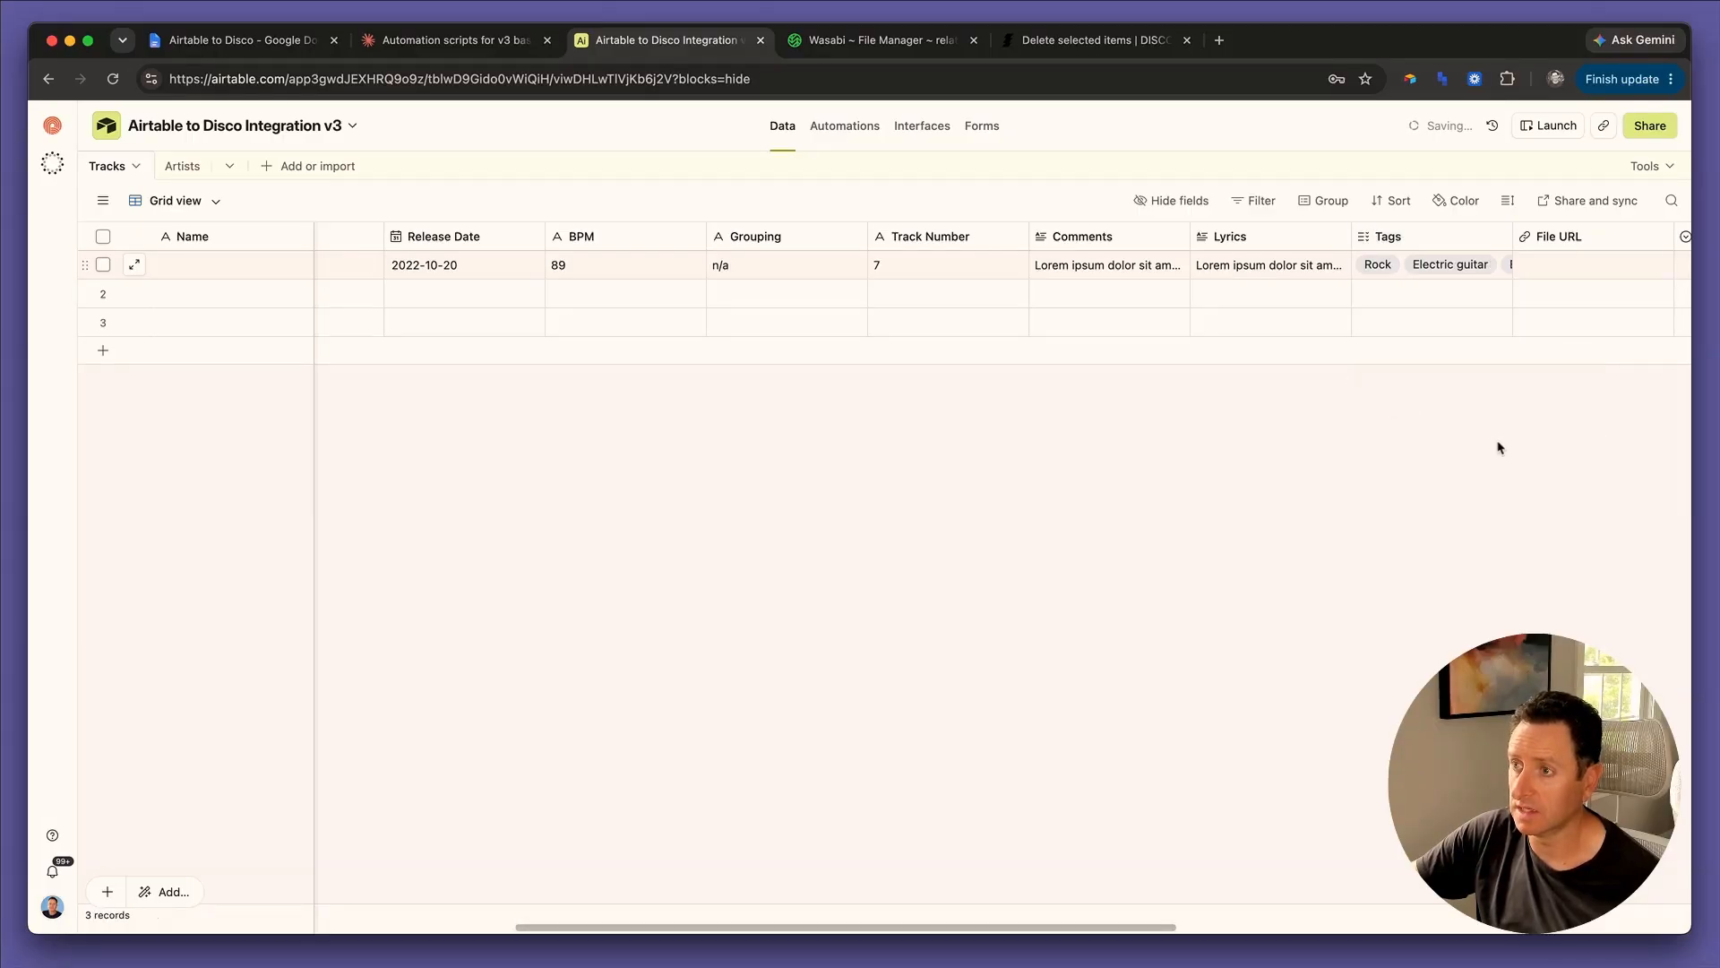
# Close the expanded Tags cell and select the track's File URL, then Artwork URL cell.
pyautogui.doubleClick(1453, 264)
pyautogui.click(1539, 347)
pyautogui.hscroll(6, 1456, 321)
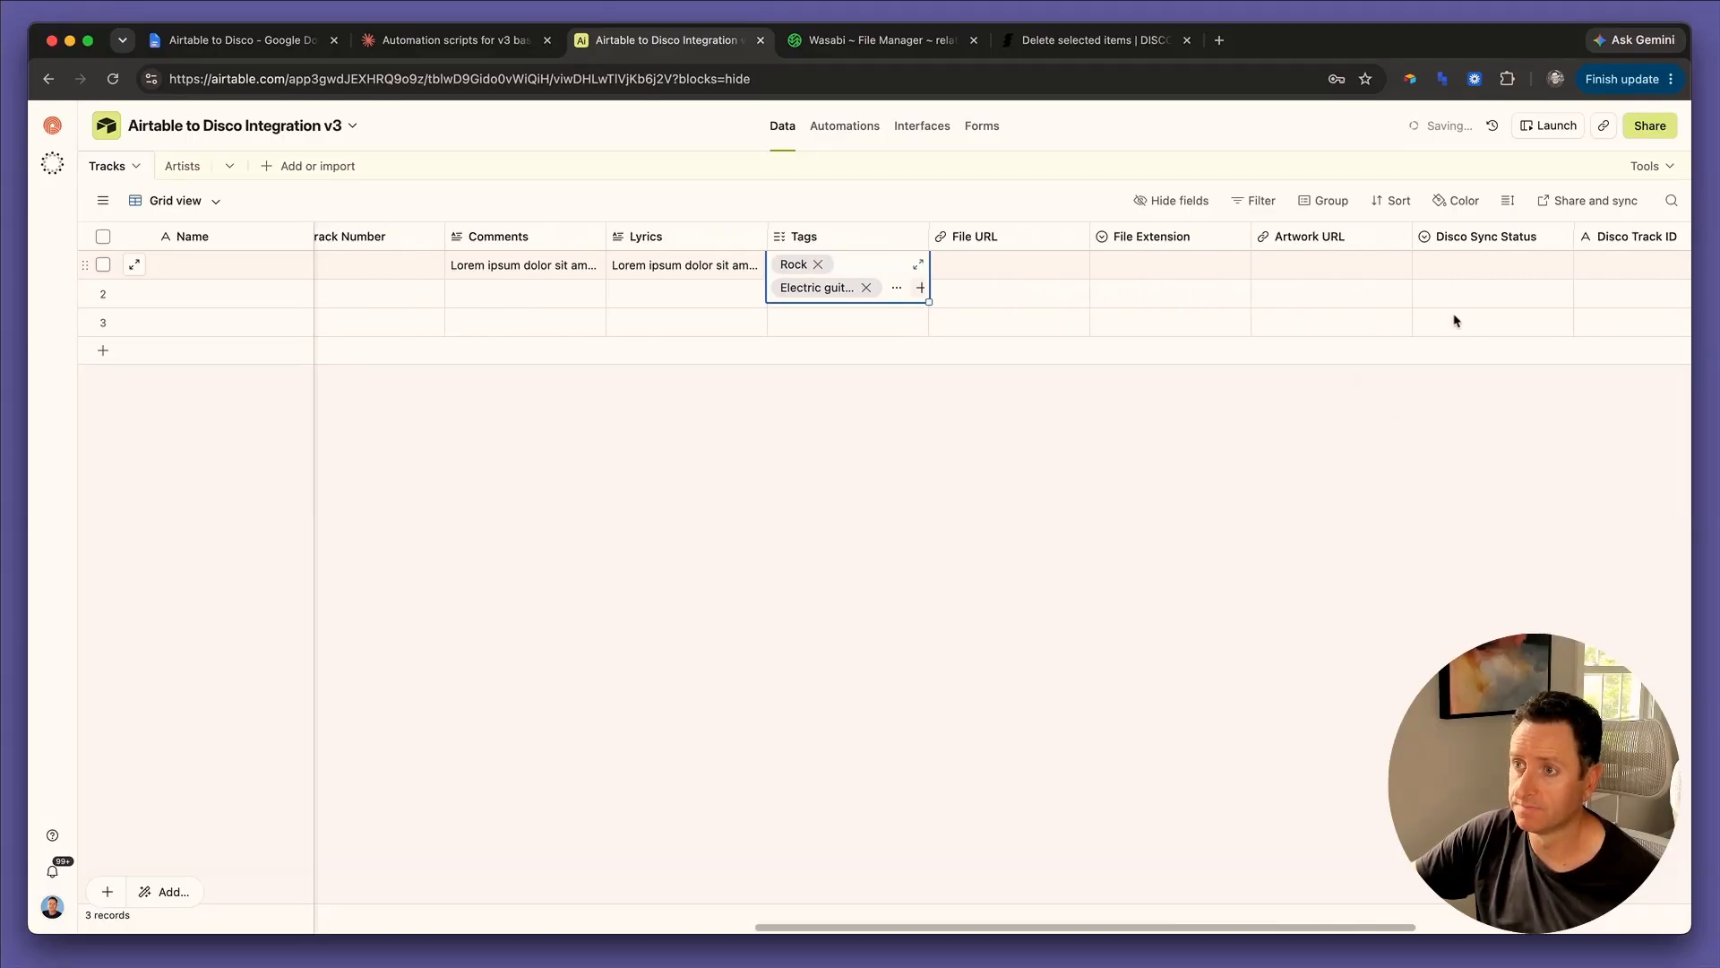
pyautogui.click(918, 321)
pyautogui.click(753, 271)
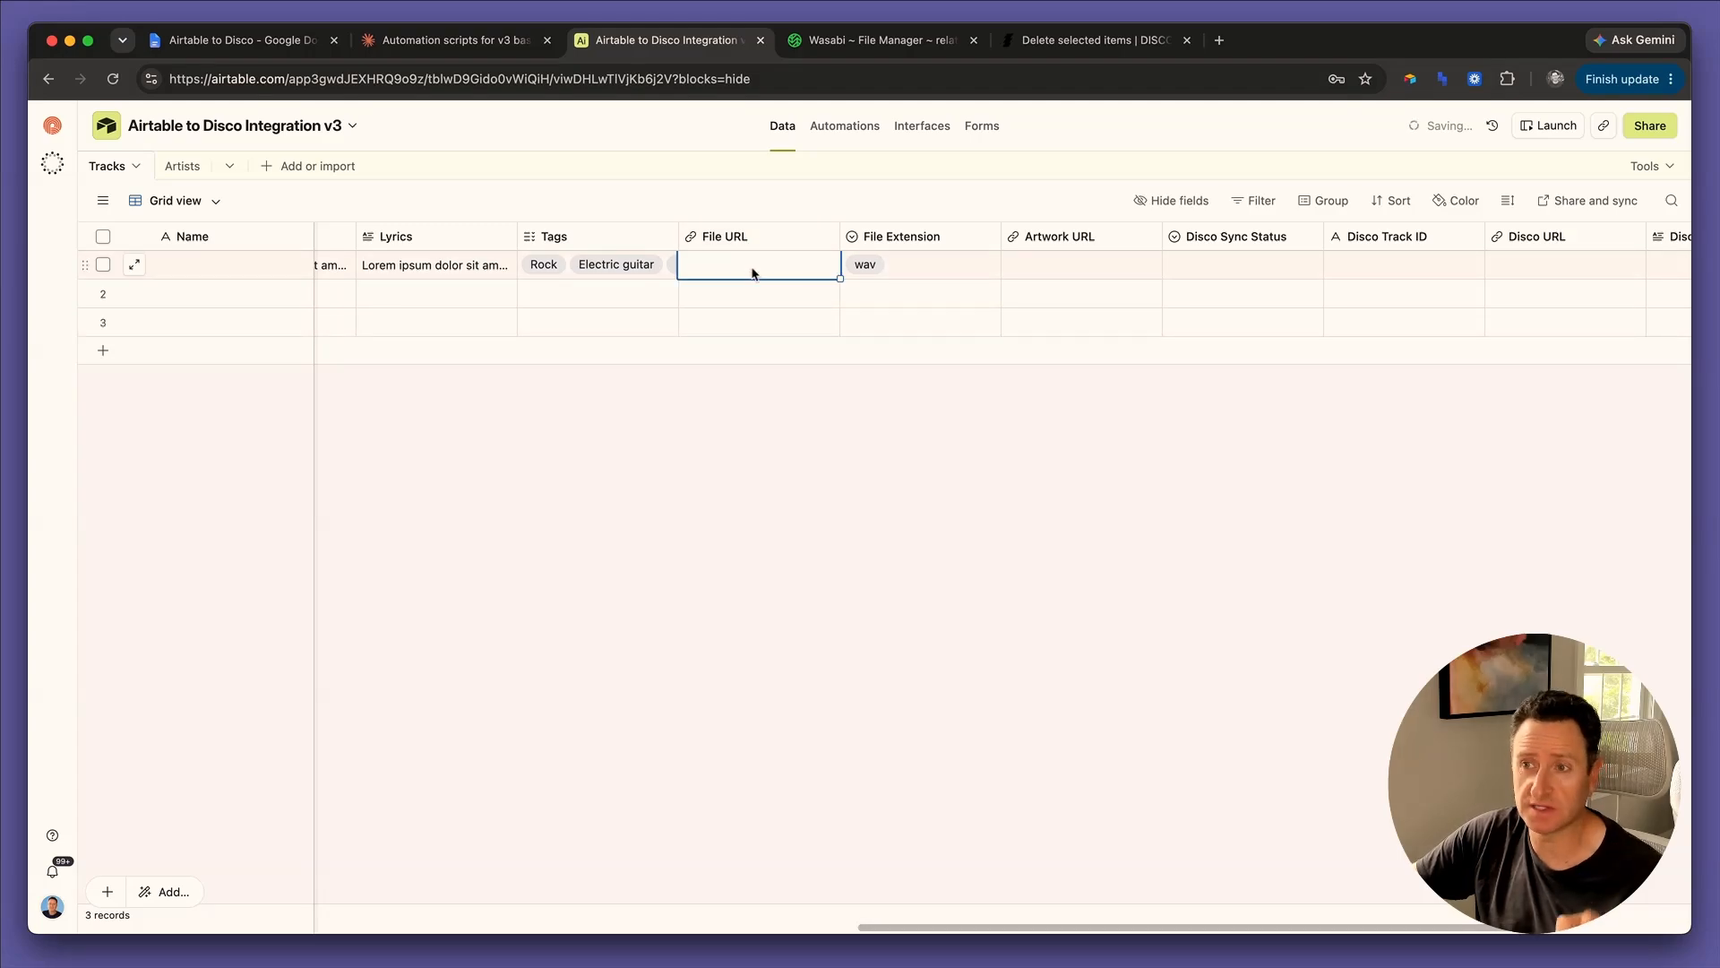
pyautogui.click(1055, 269)
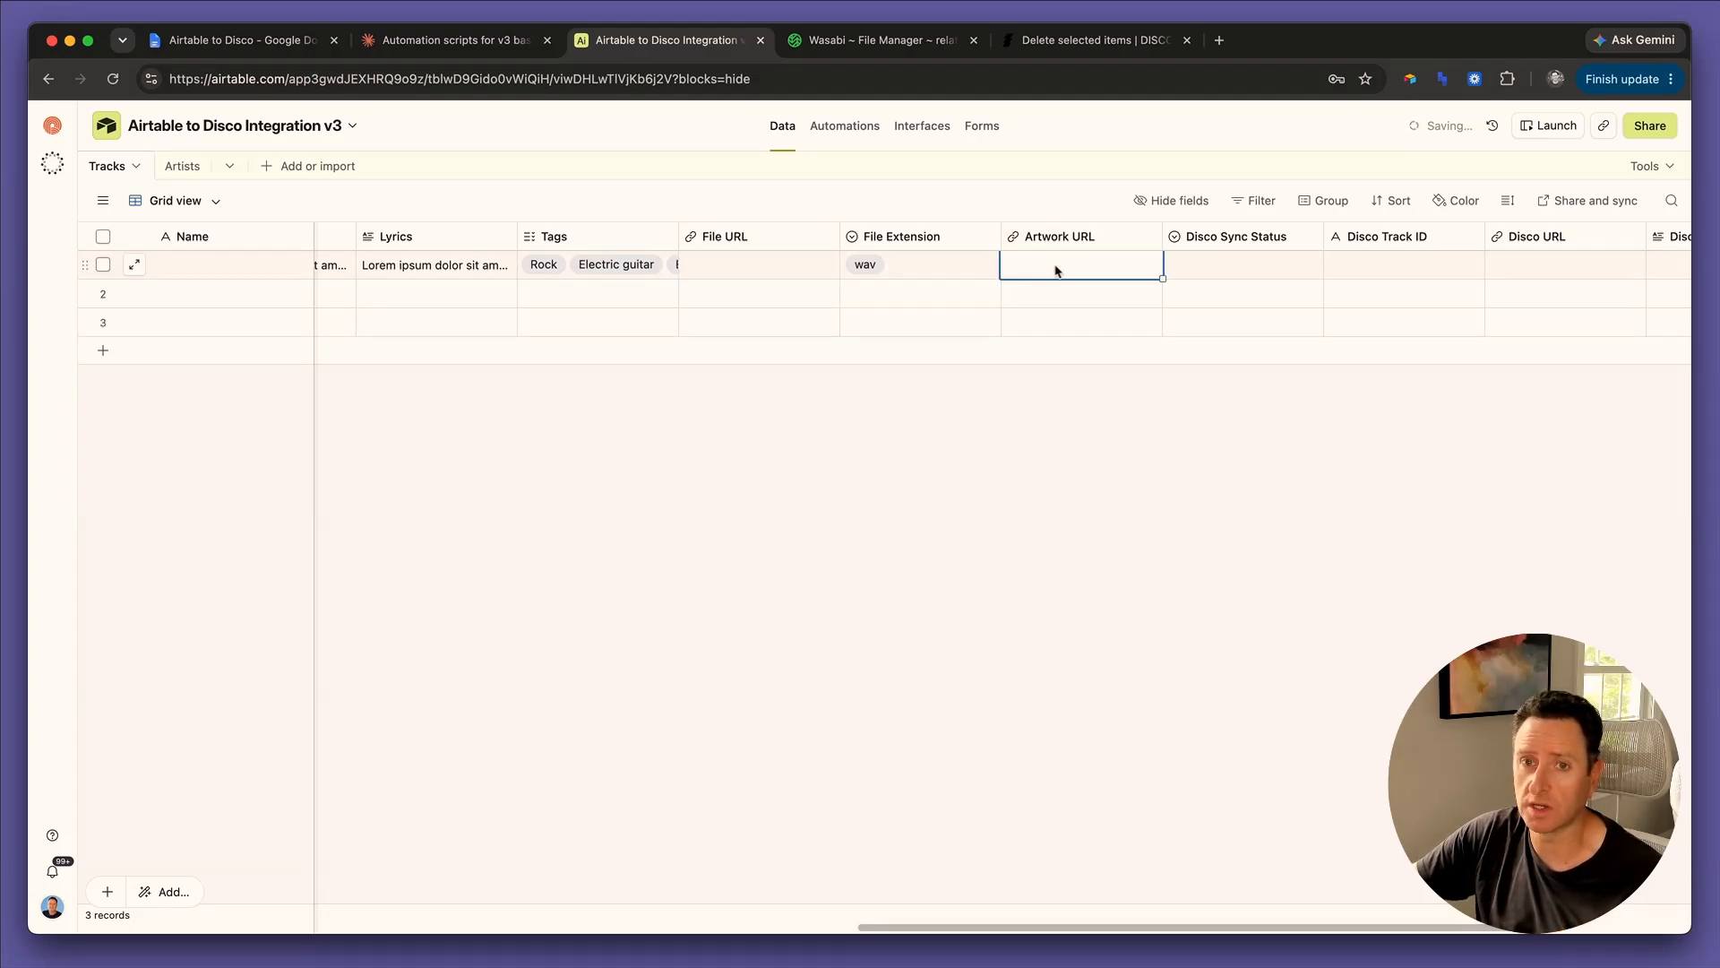
# Copy the Pullback artwork's Wasabi link, verify it loads, and paste it into Artwork URL.
pyautogui.click(873, 43)
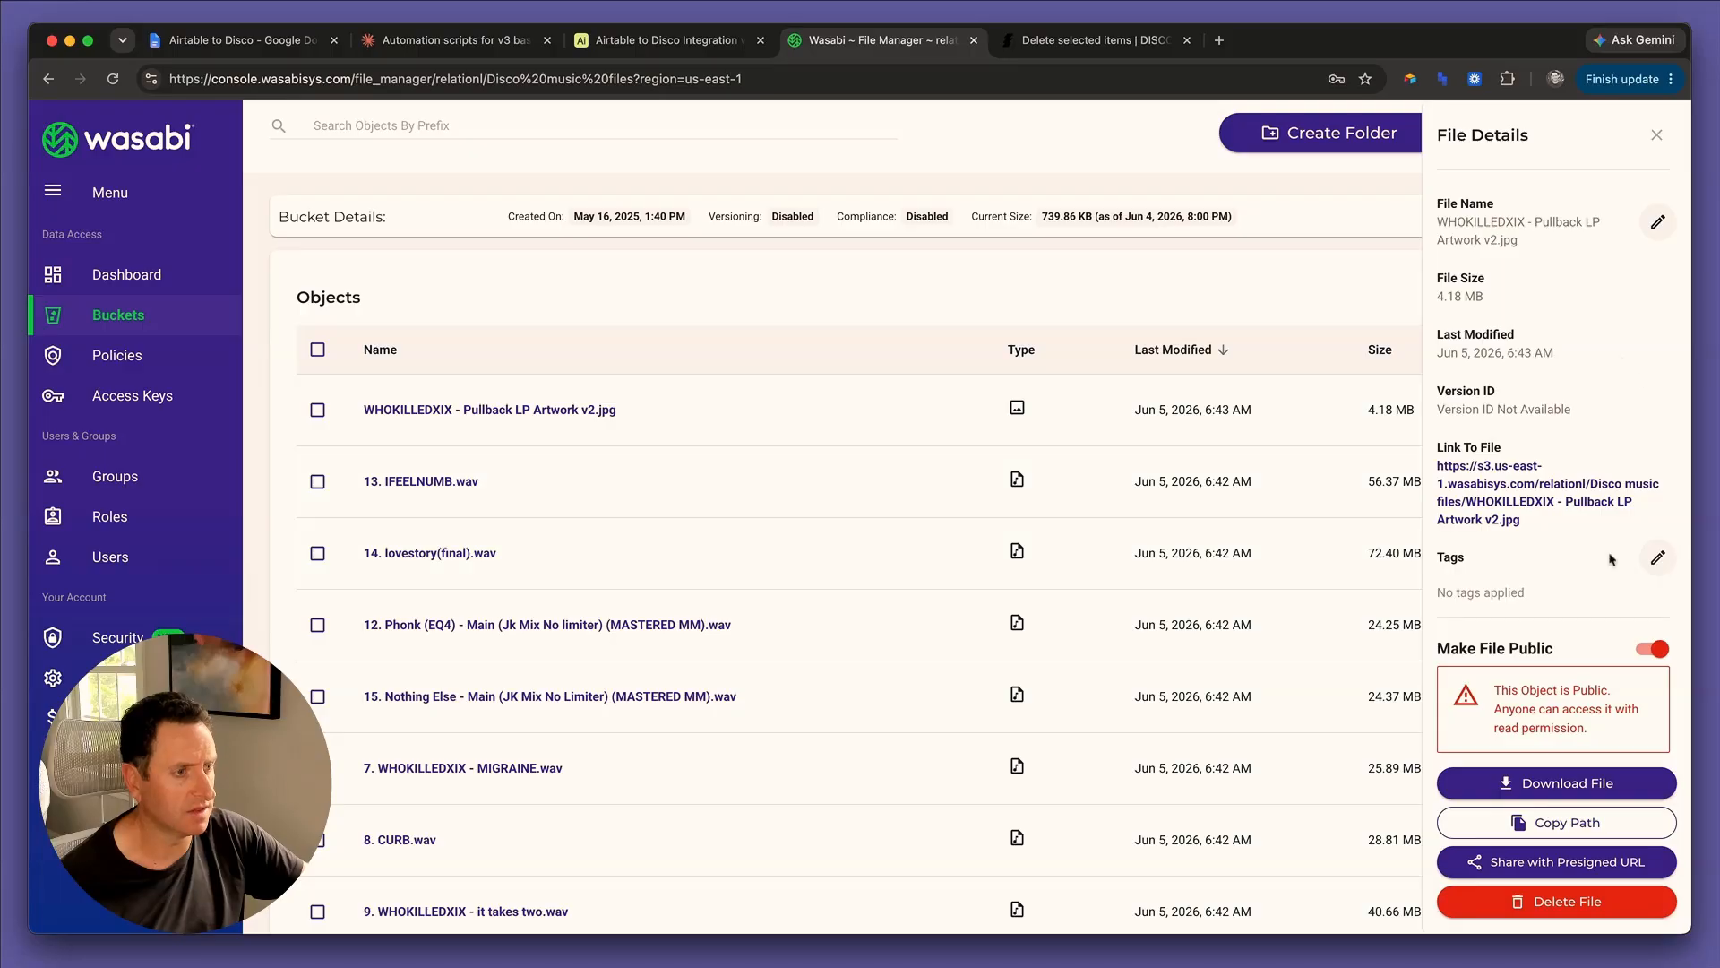
pyautogui.click(1559, 822)
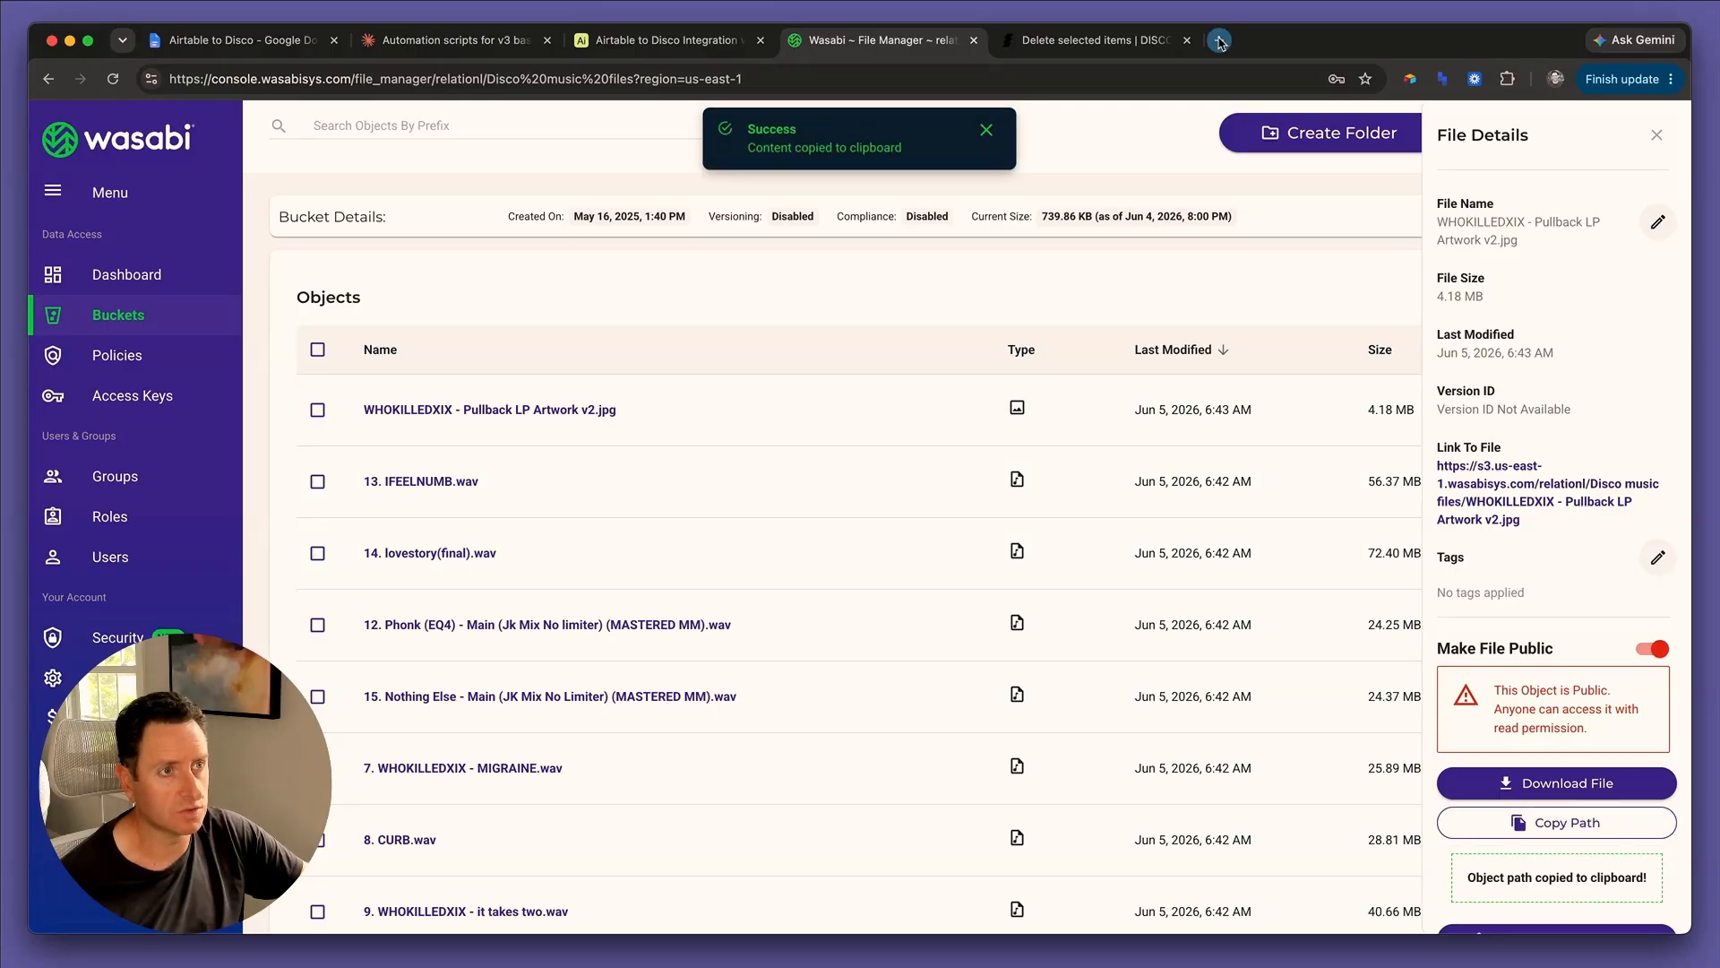
pyautogui.click(1218, 40)
pyautogui.press('super+v')
pyautogui.press('Return')
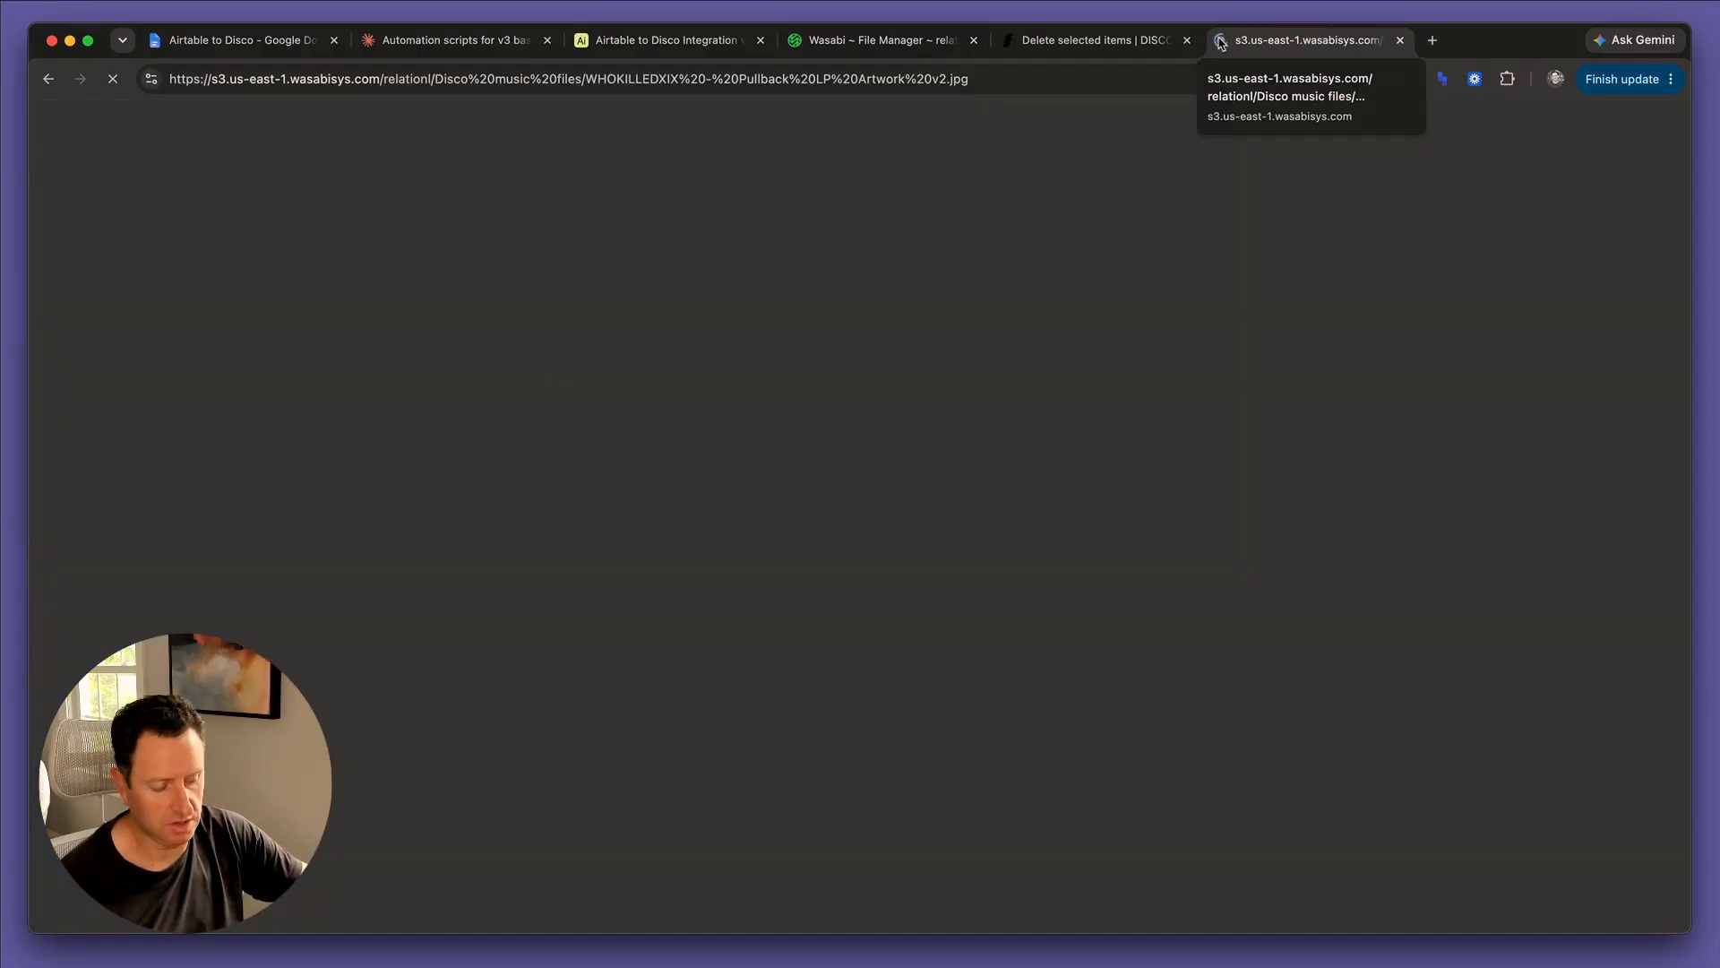
pyautogui.press('super+l')
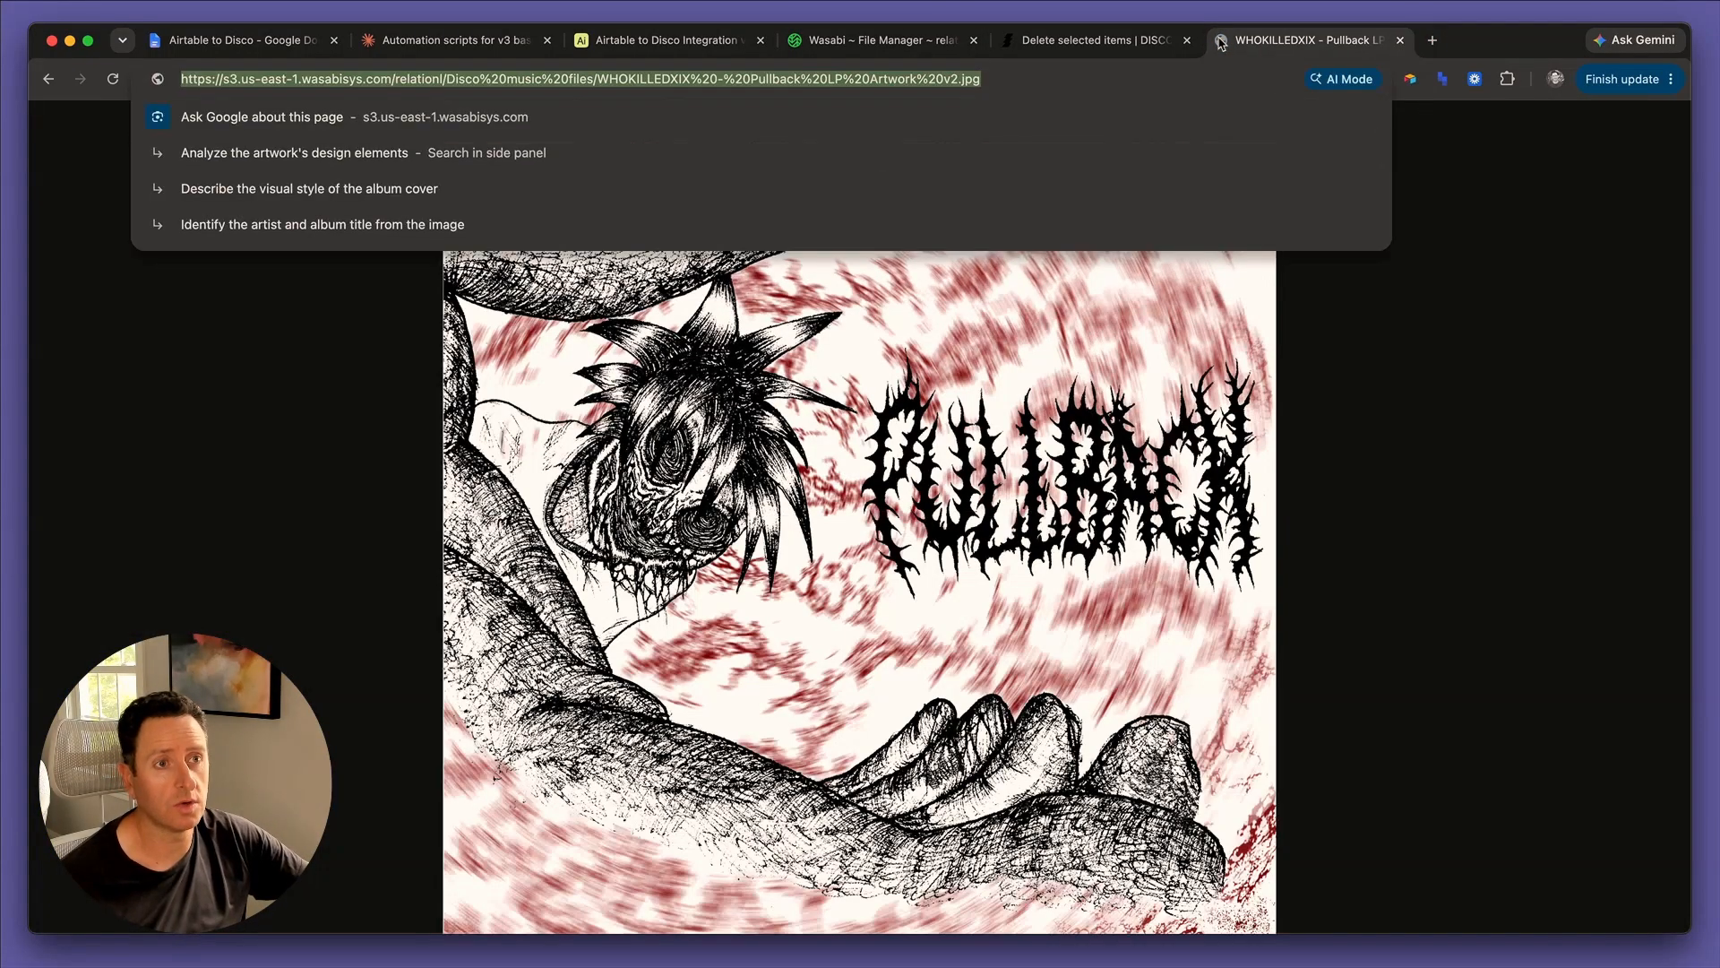
pyautogui.click(671, 42)
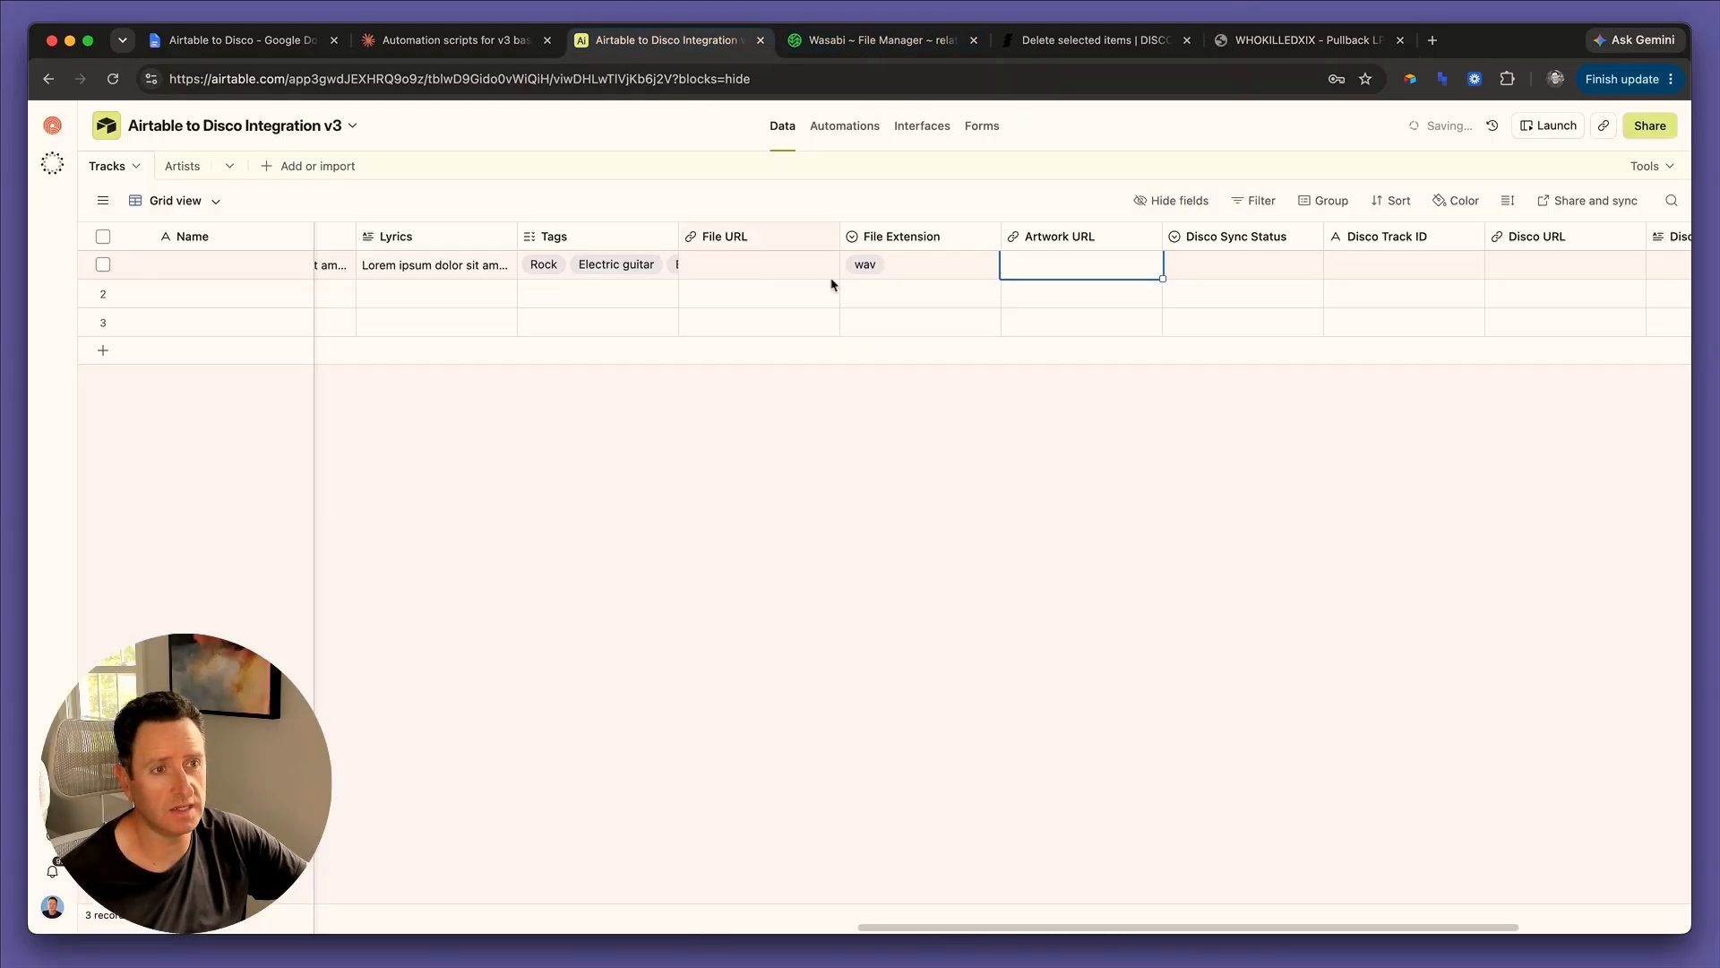
pyautogui.press('super+v')
pyautogui.press('Tab')
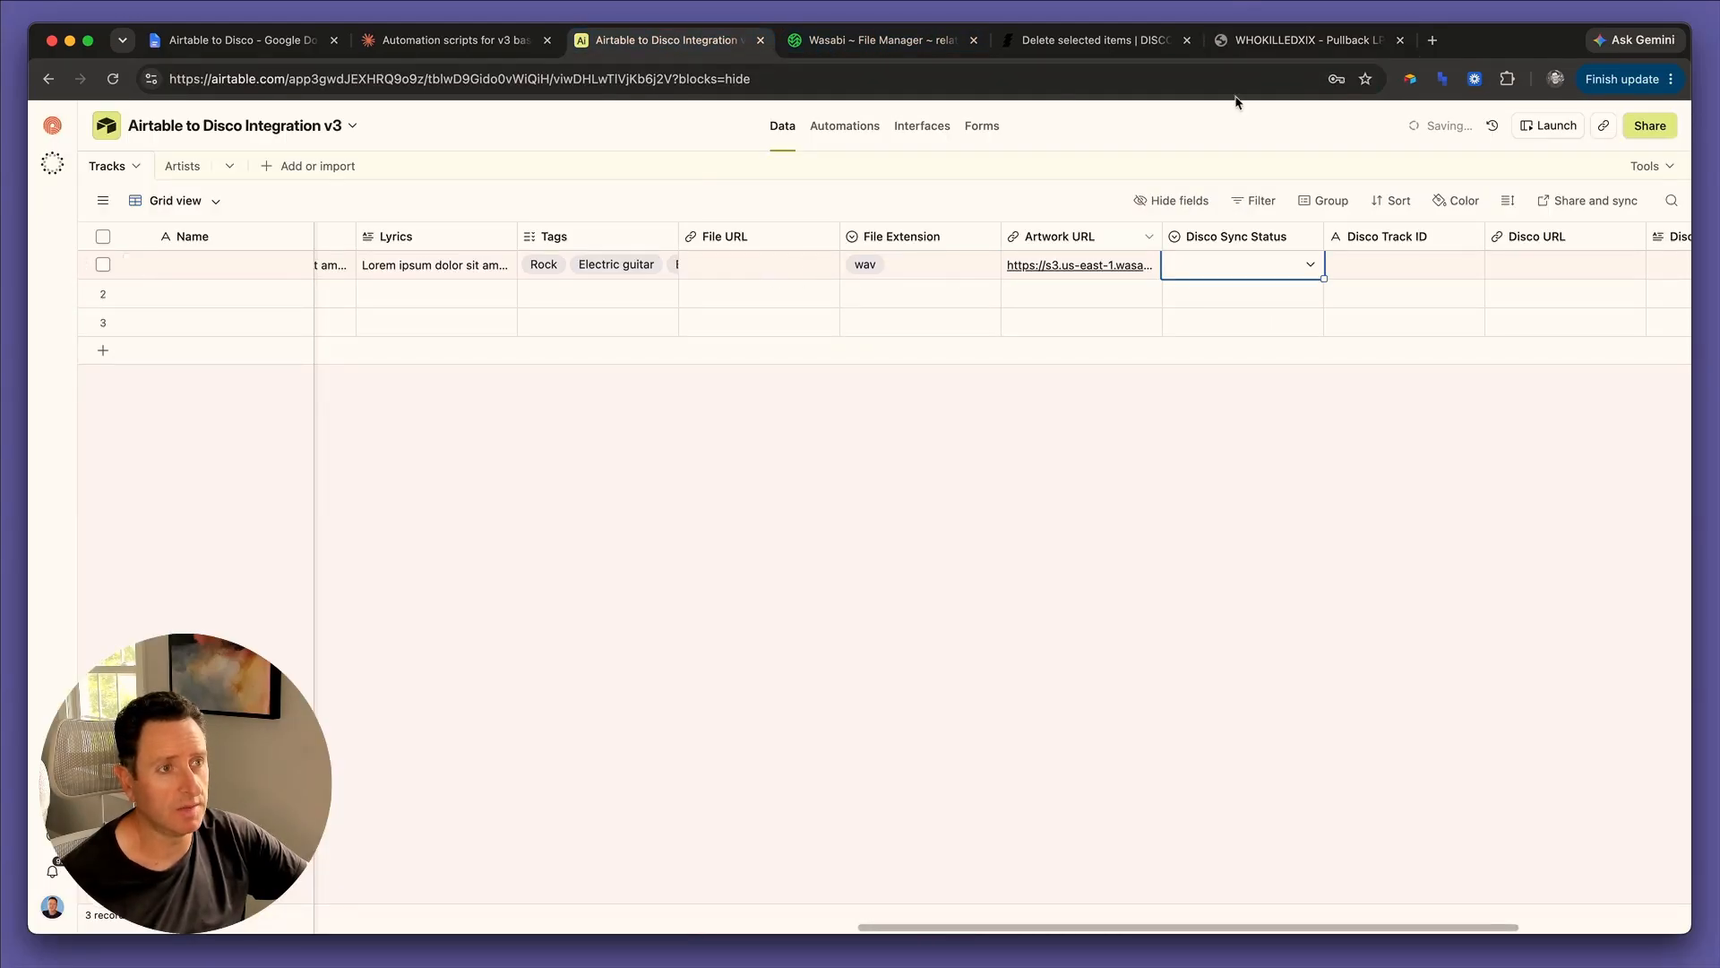
# Copy the MIGRAINE.wav file's Wasabi link and paste it into the track's File URL.
pyautogui.click(864, 40)
pyautogui.scroll(-3, 627, 556)
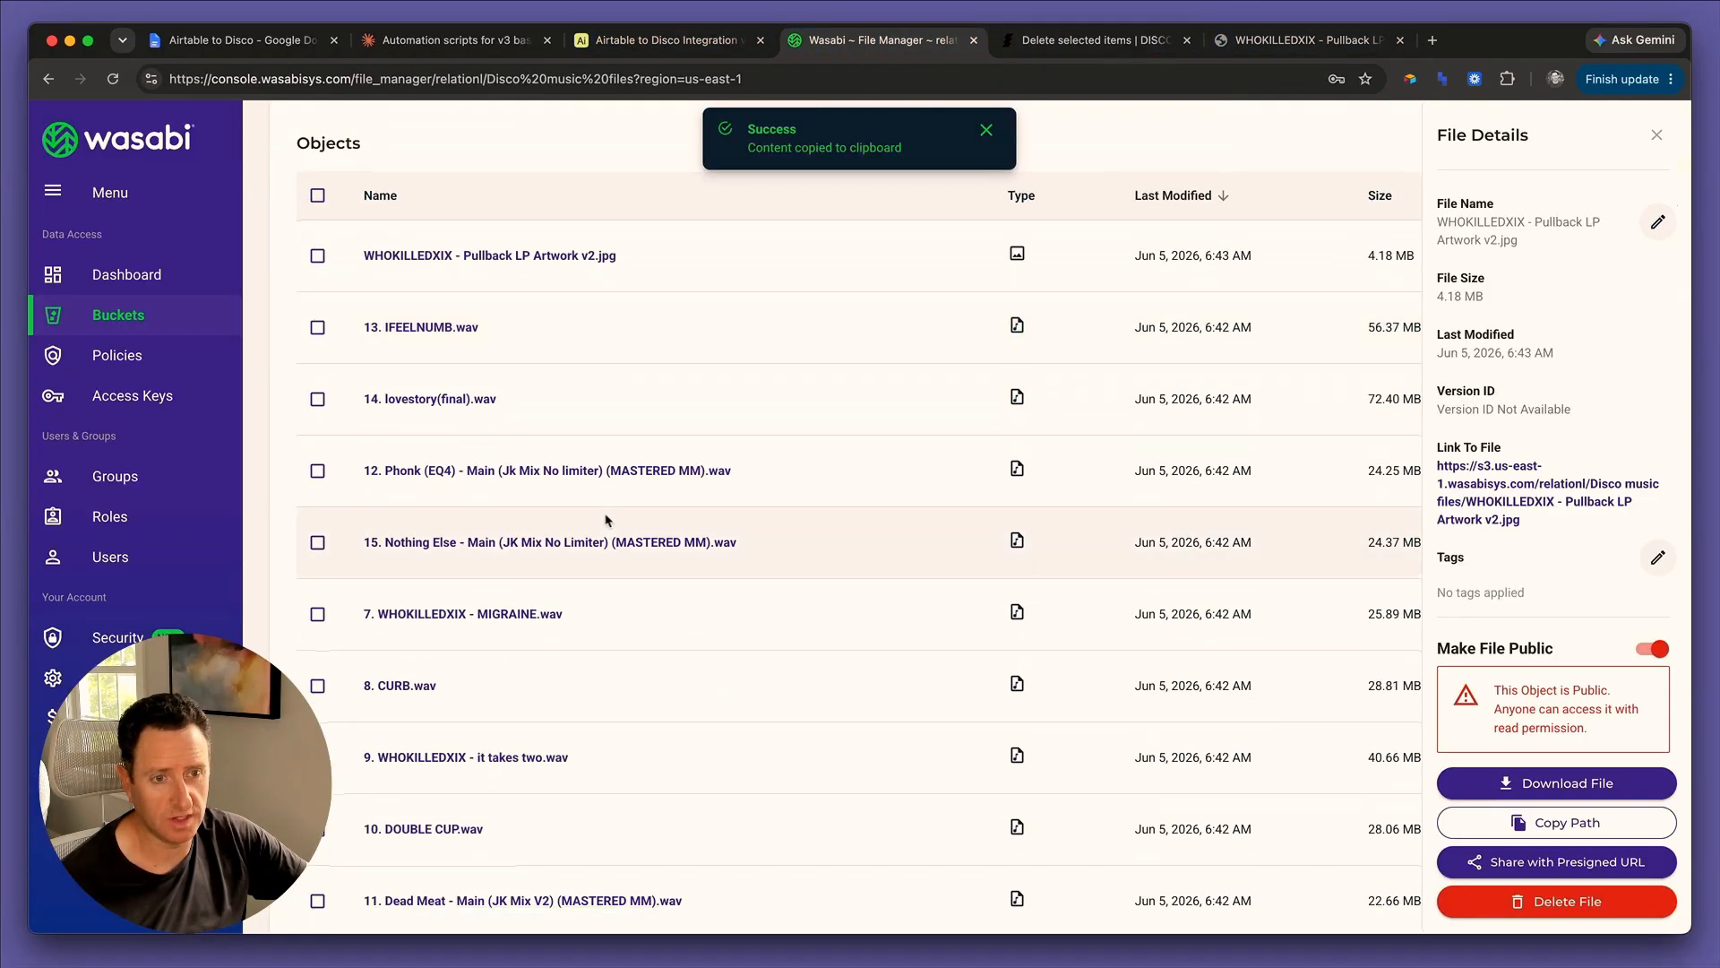
pyautogui.click(645, 621)
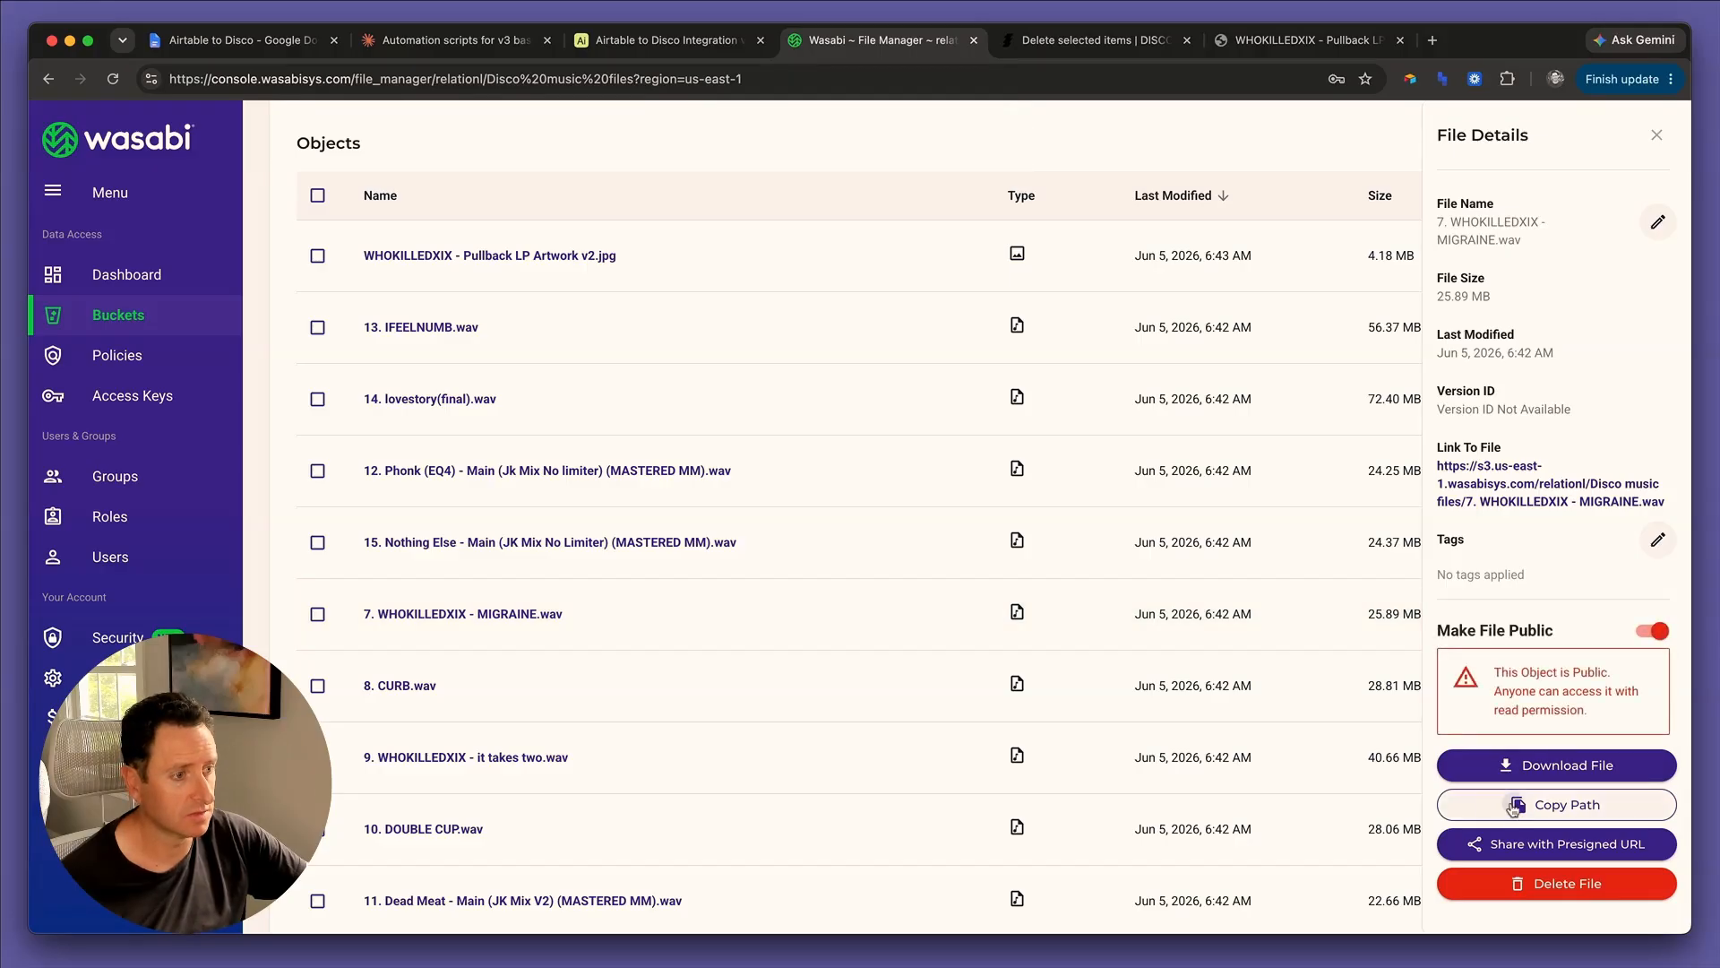
pyautogui.click(1556, 804)
pyautogui.click(1259, 41)
pyautogui.click(670, 40)
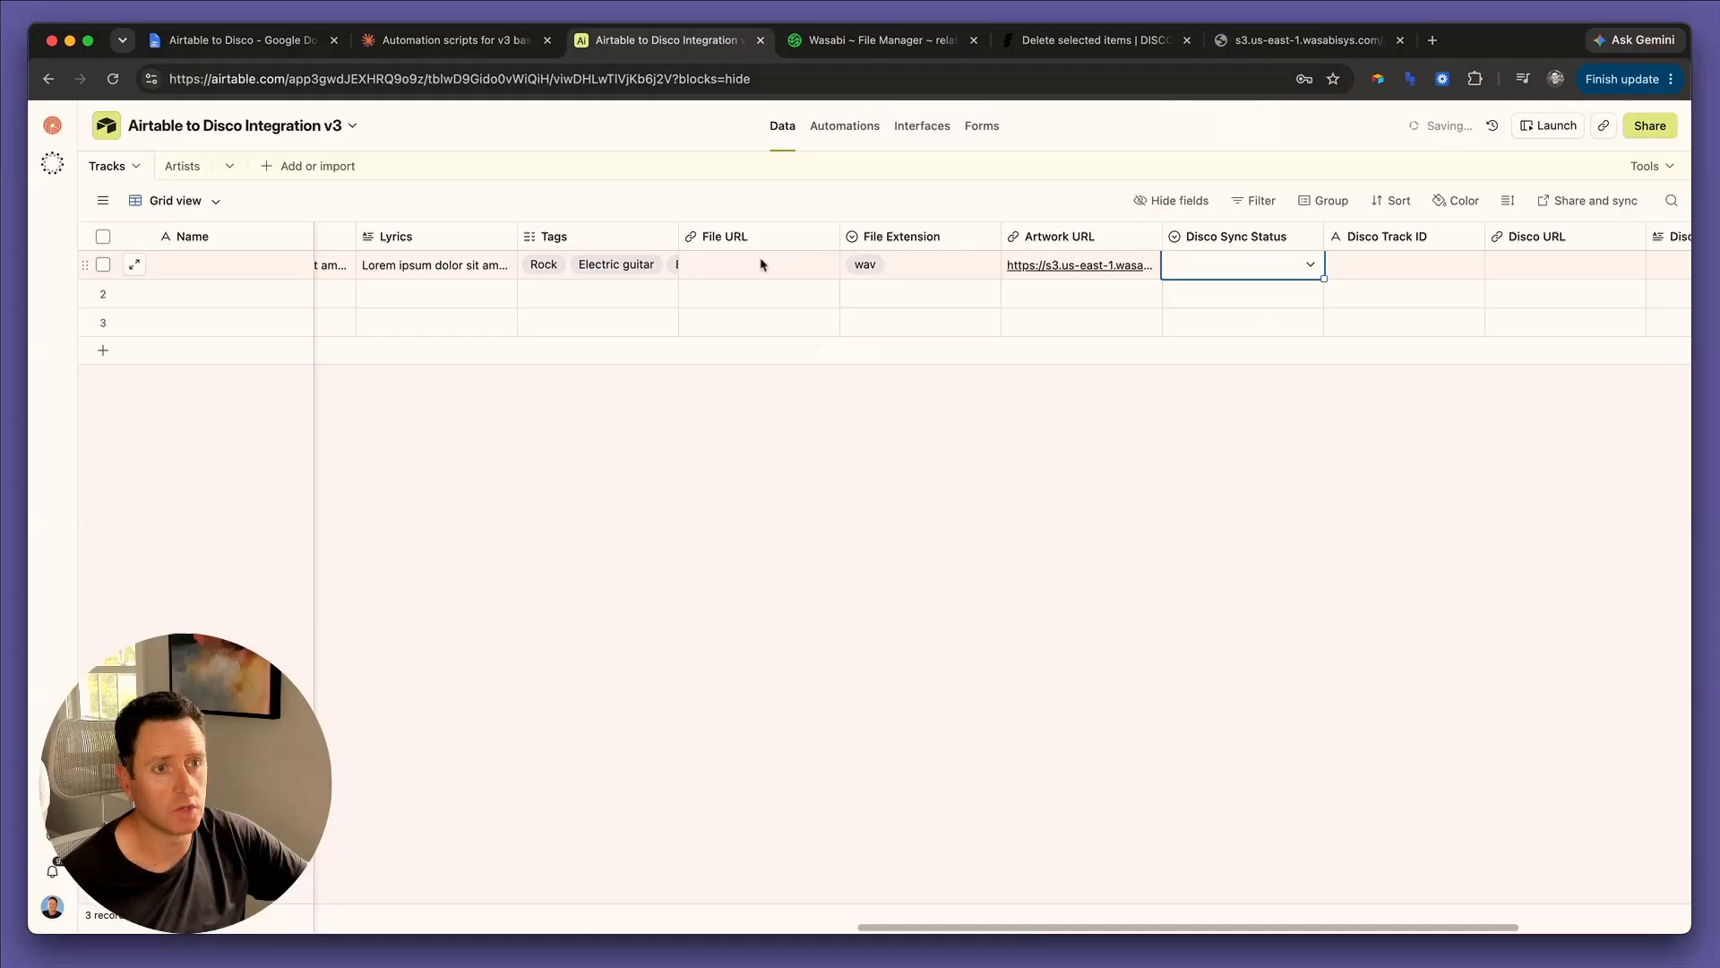
pyautogui.click(760, 265)
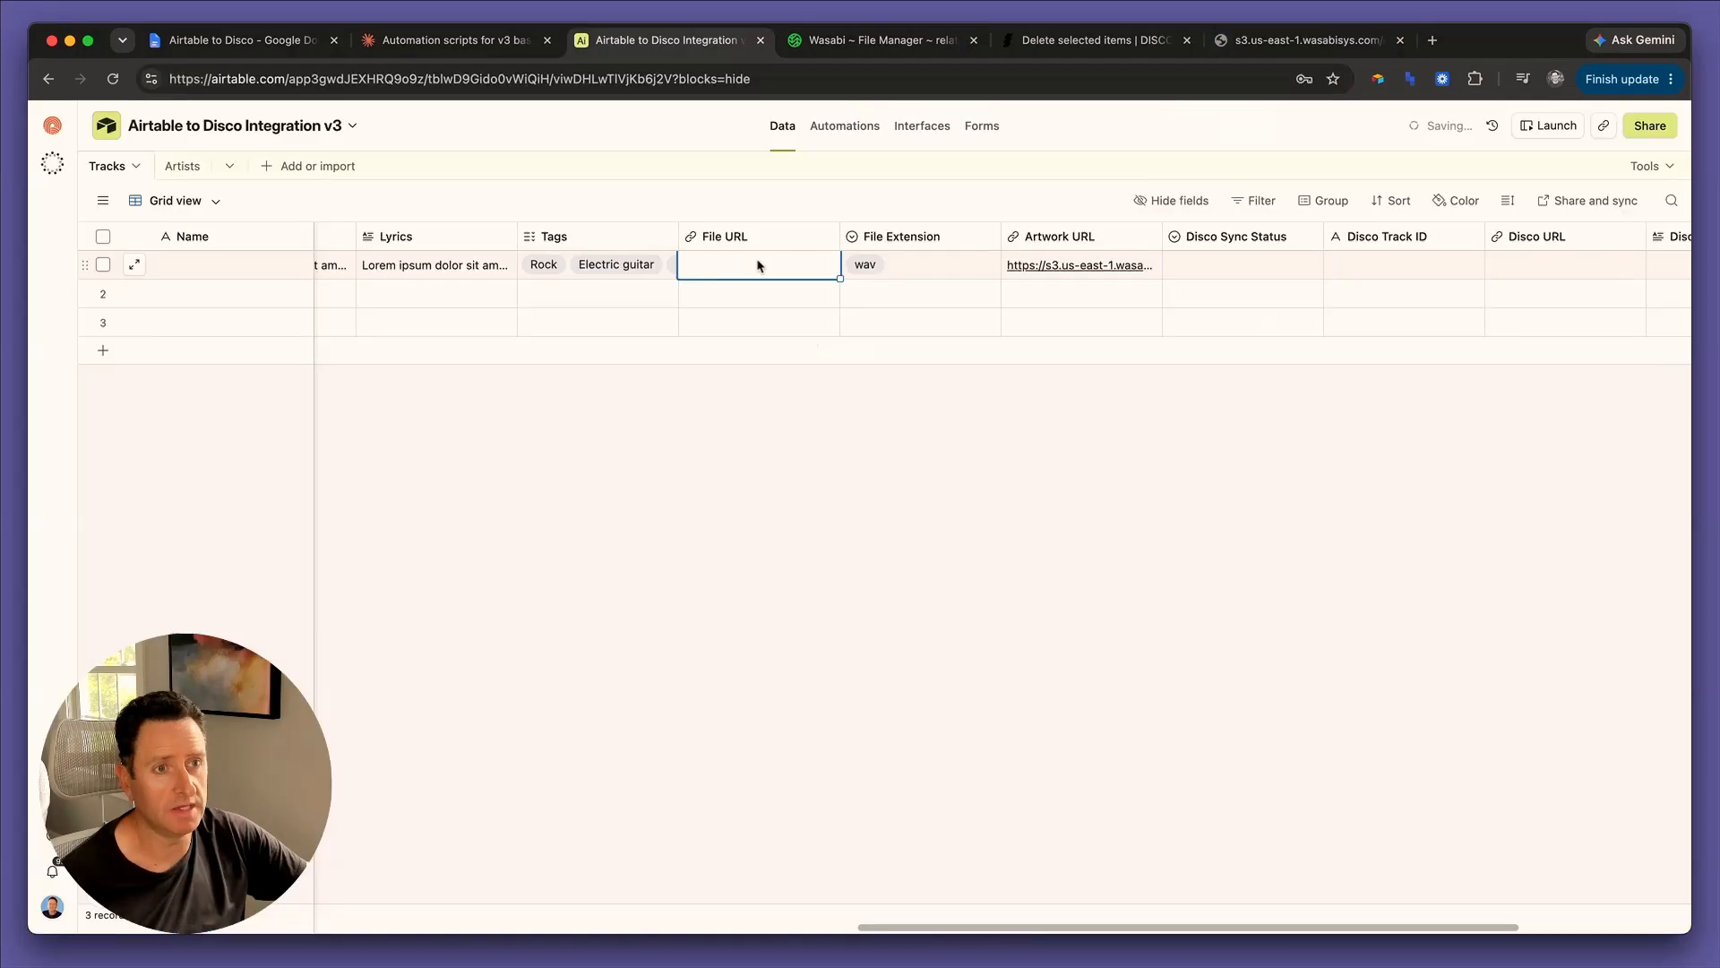
pyautogui.press('super+v')
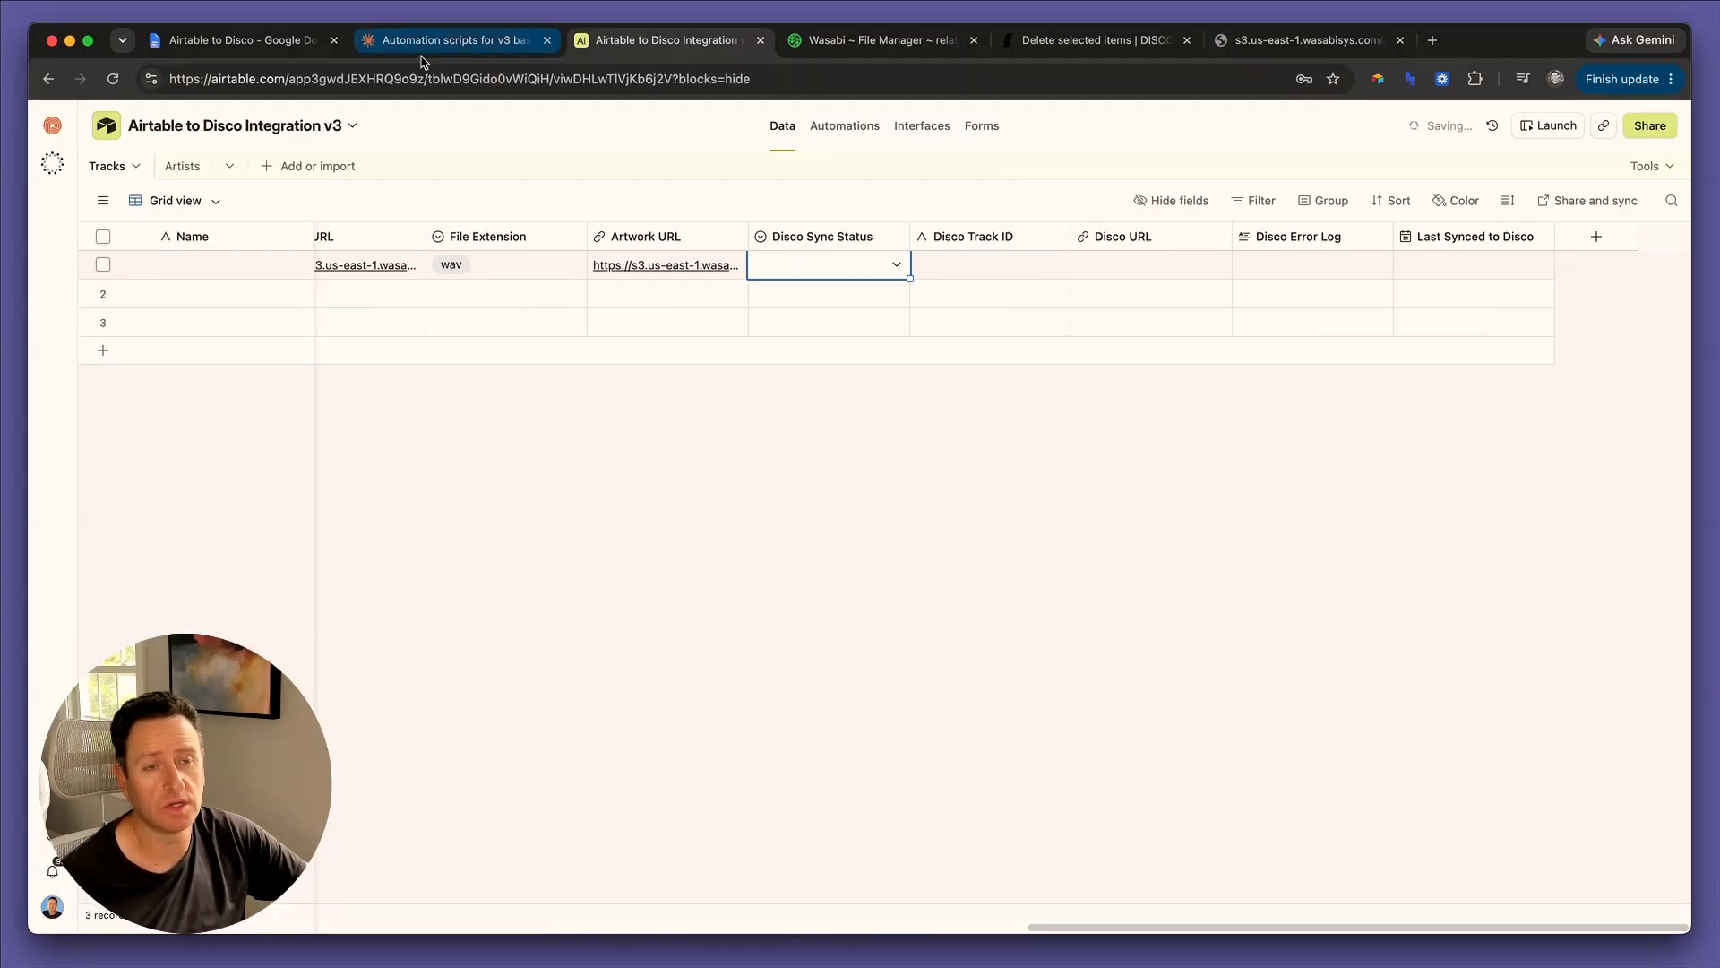
# Copy the Script 1 Create Track code from the Claude chat.
pyautogui.click(436, 40)
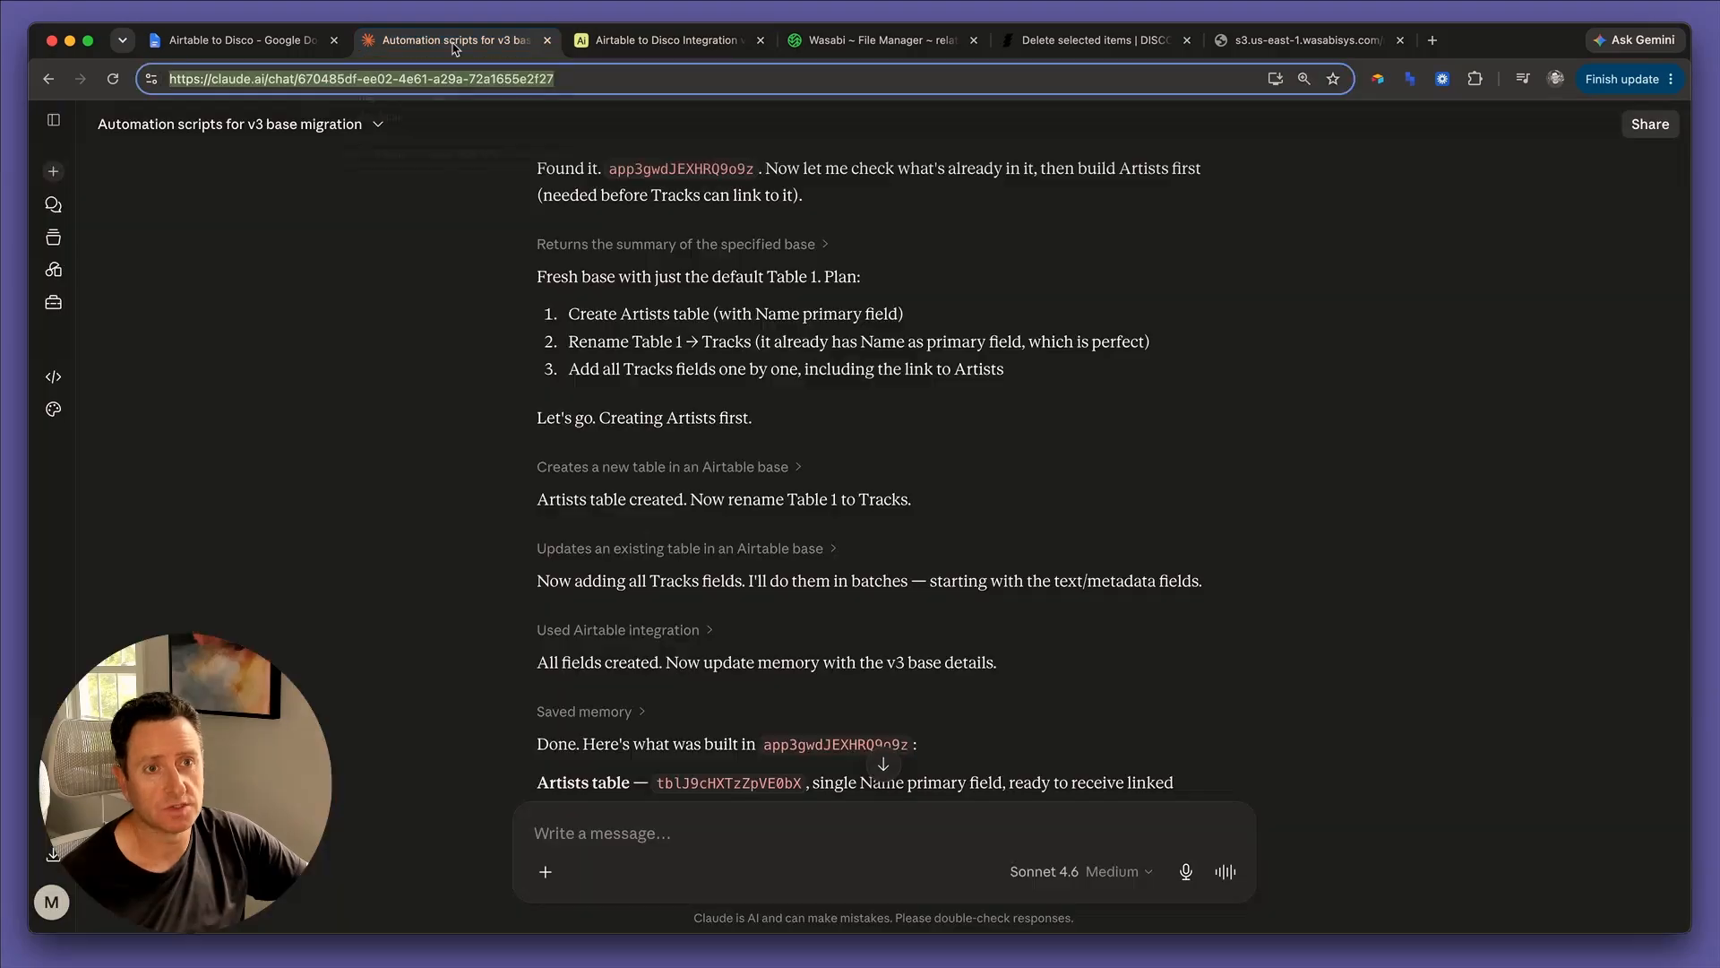
pyautogui.scroll(-10, 690, 472)
pyautogui.scroll(15, 699, 474)
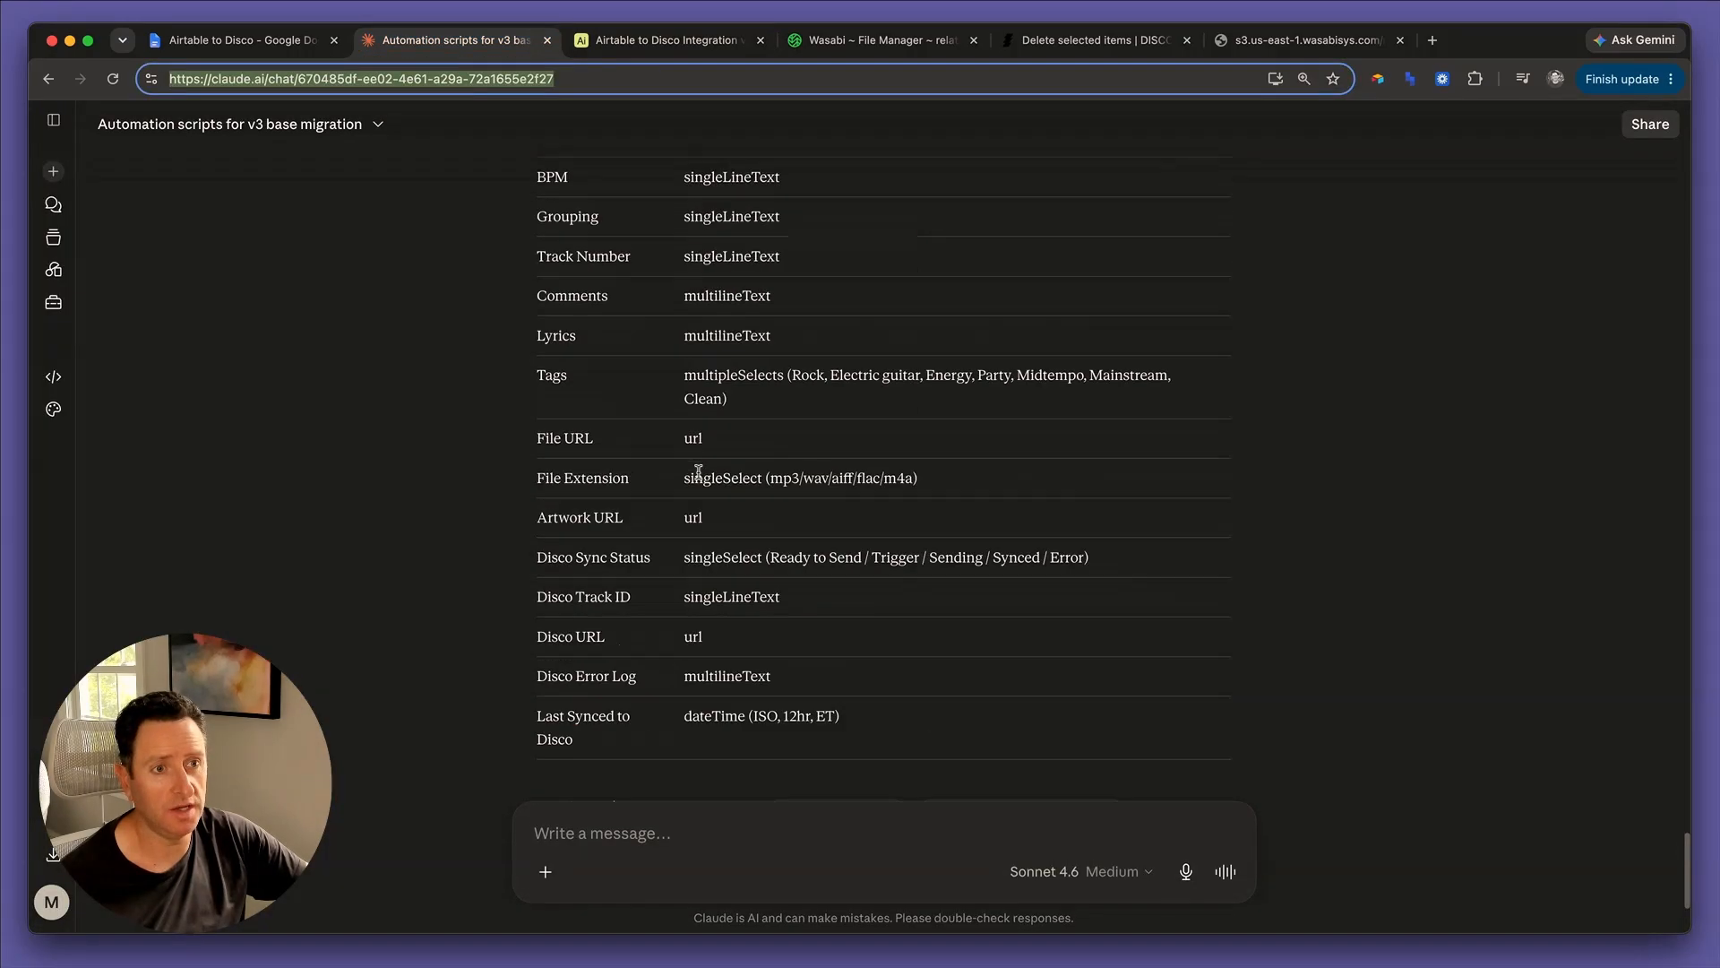
pyautogui.scroll(15, 701, 477)
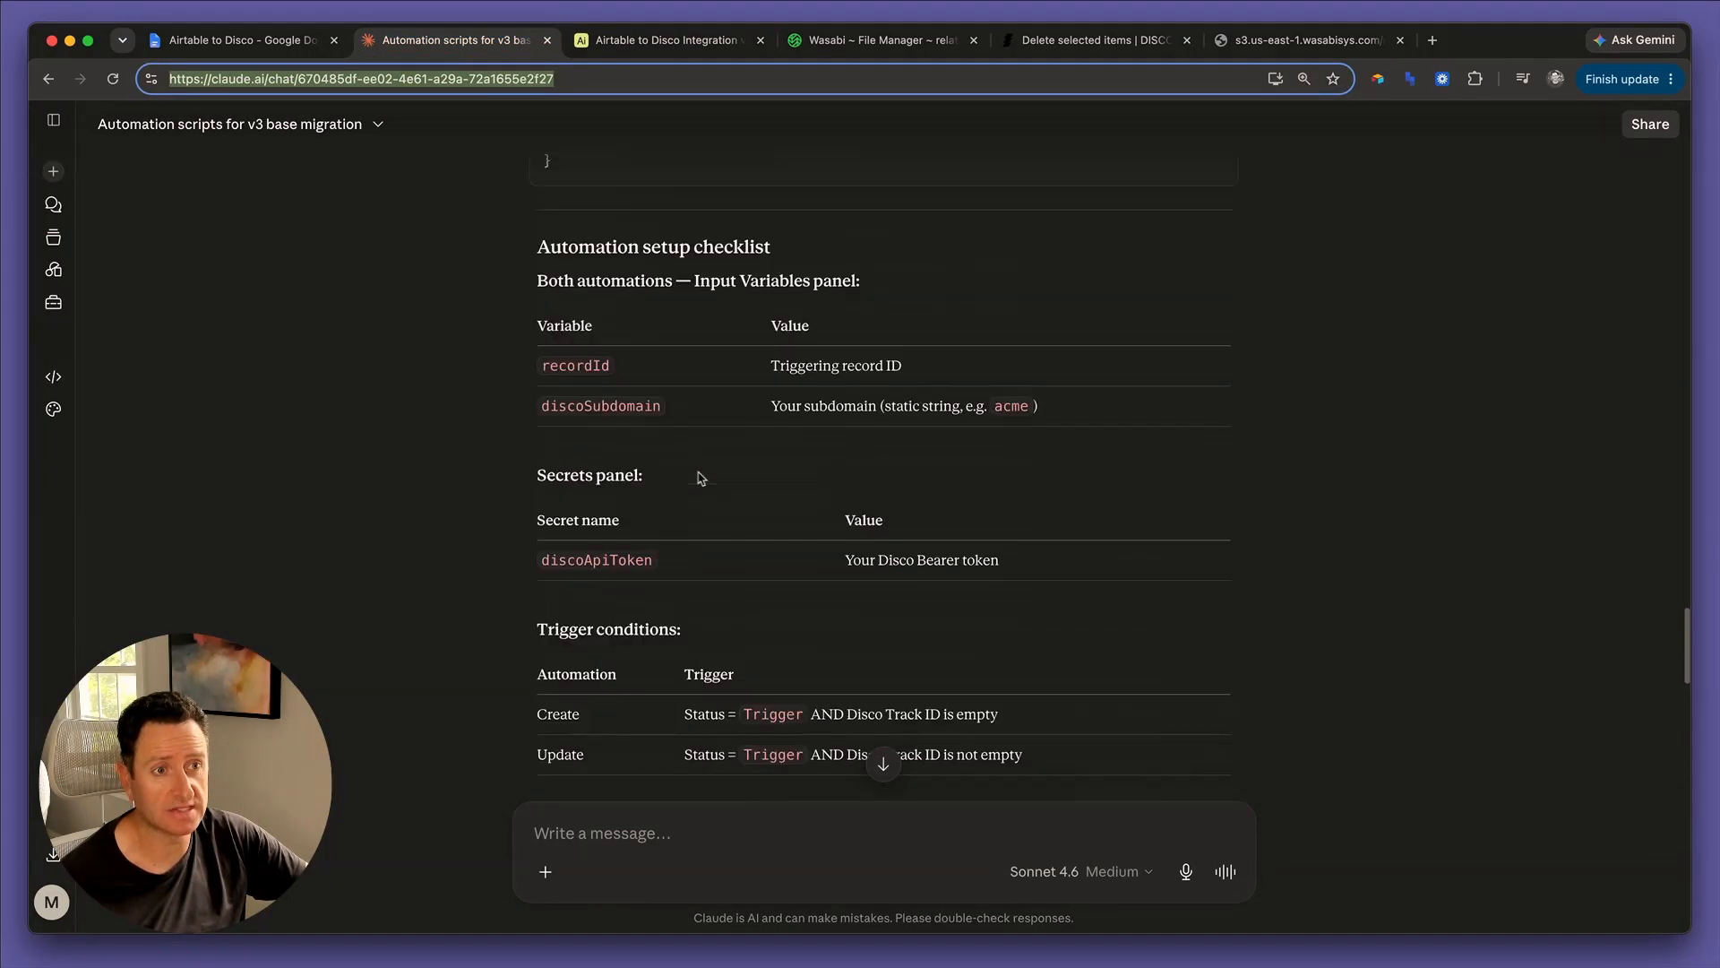
pyautogui.scroll(15, 700, 478)
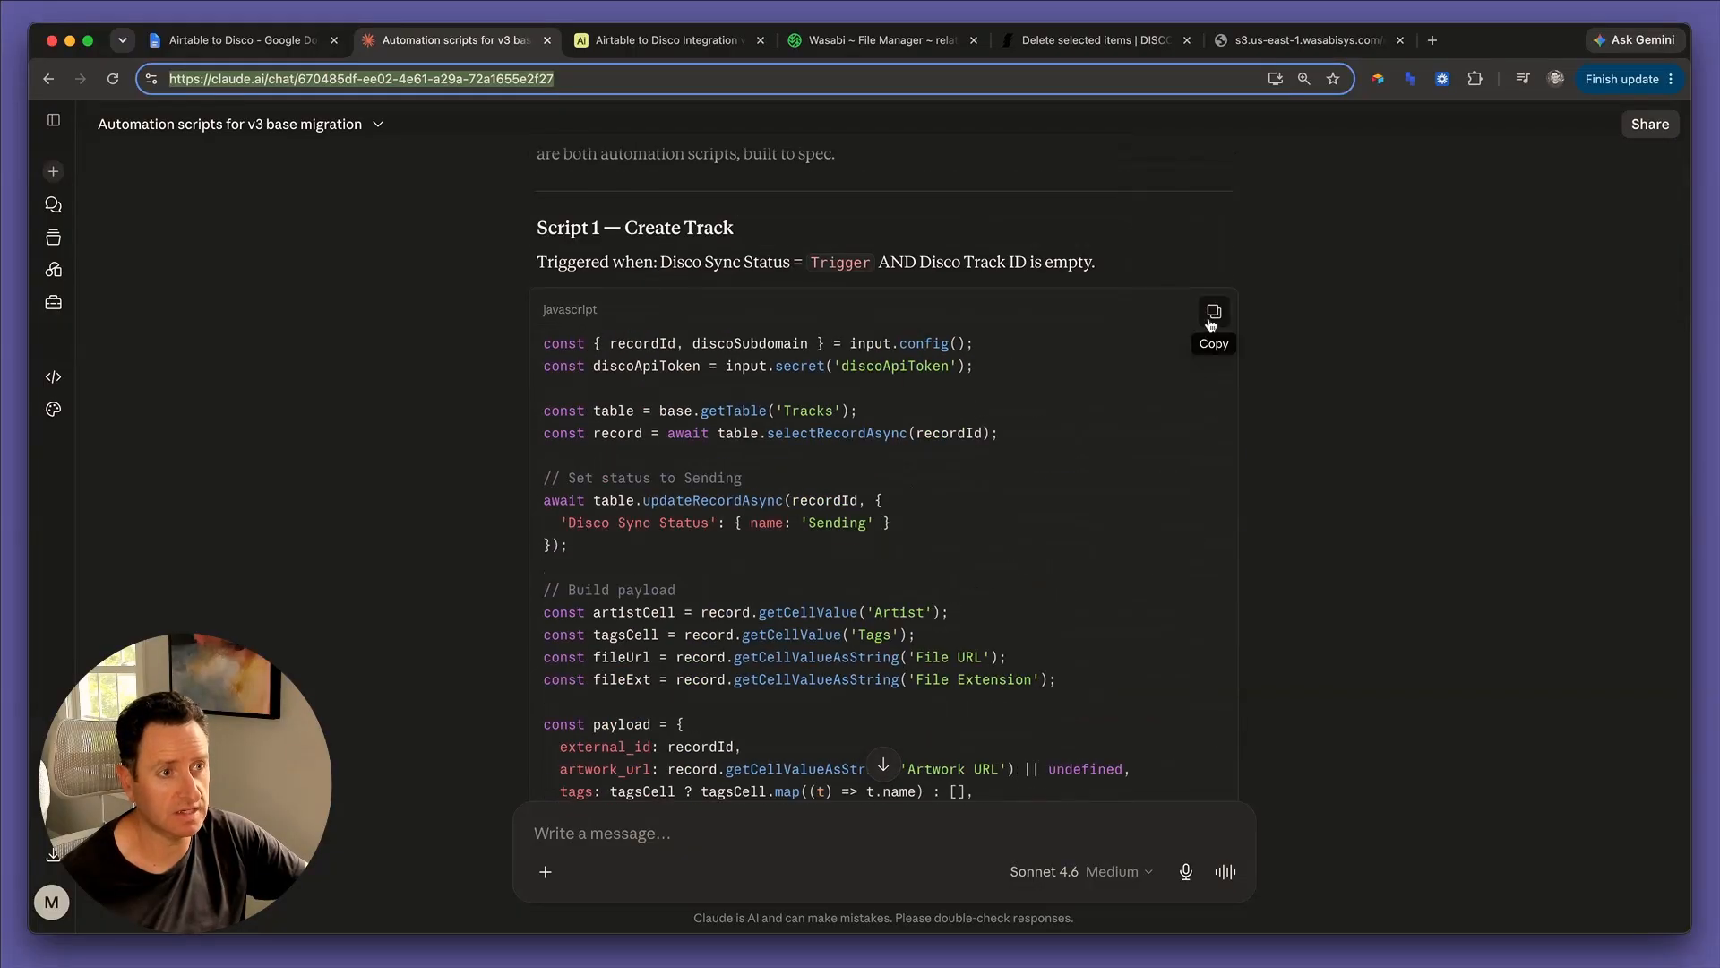
pyautogui.click(1214, 311)
# Open the Automations page of the Airtable base.
pyautogui.click(831, 42)
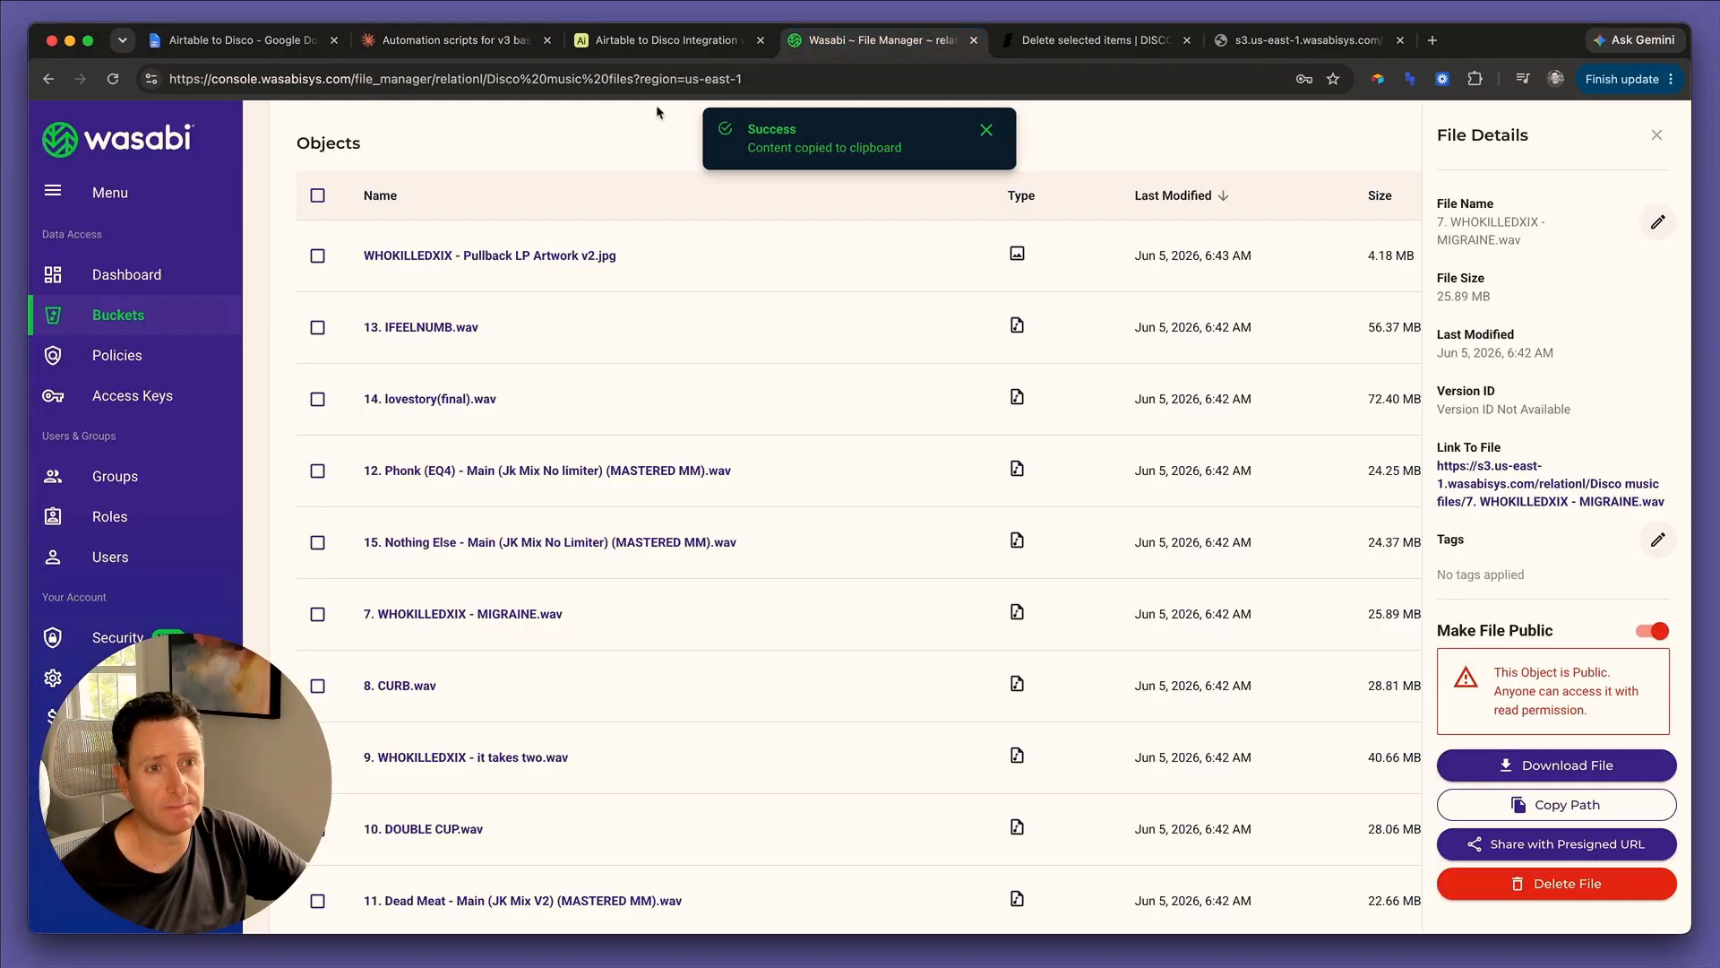
pyautogui.click(655, 38)
pyautogui.click(842, 126)
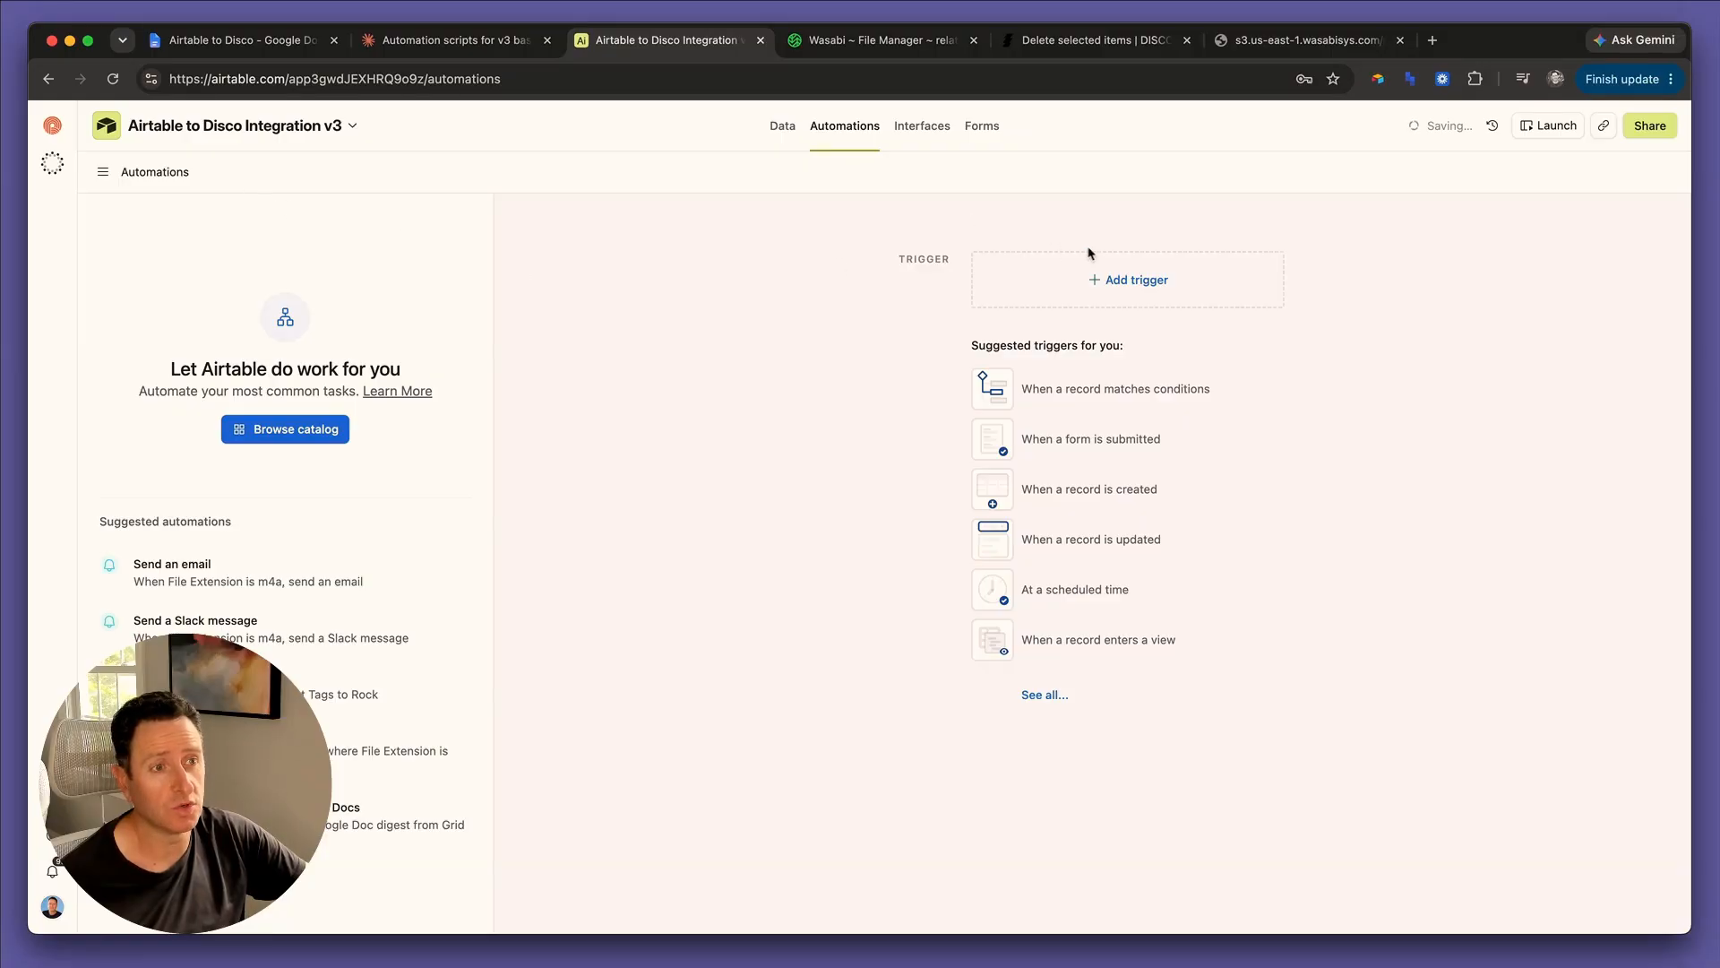
# Add a 'When record matches conditions' trigger on Tracks where Disco Sync Status is Trigger.
pyautogui.click(1119, 282)
pyautogui.click(1100, 342)
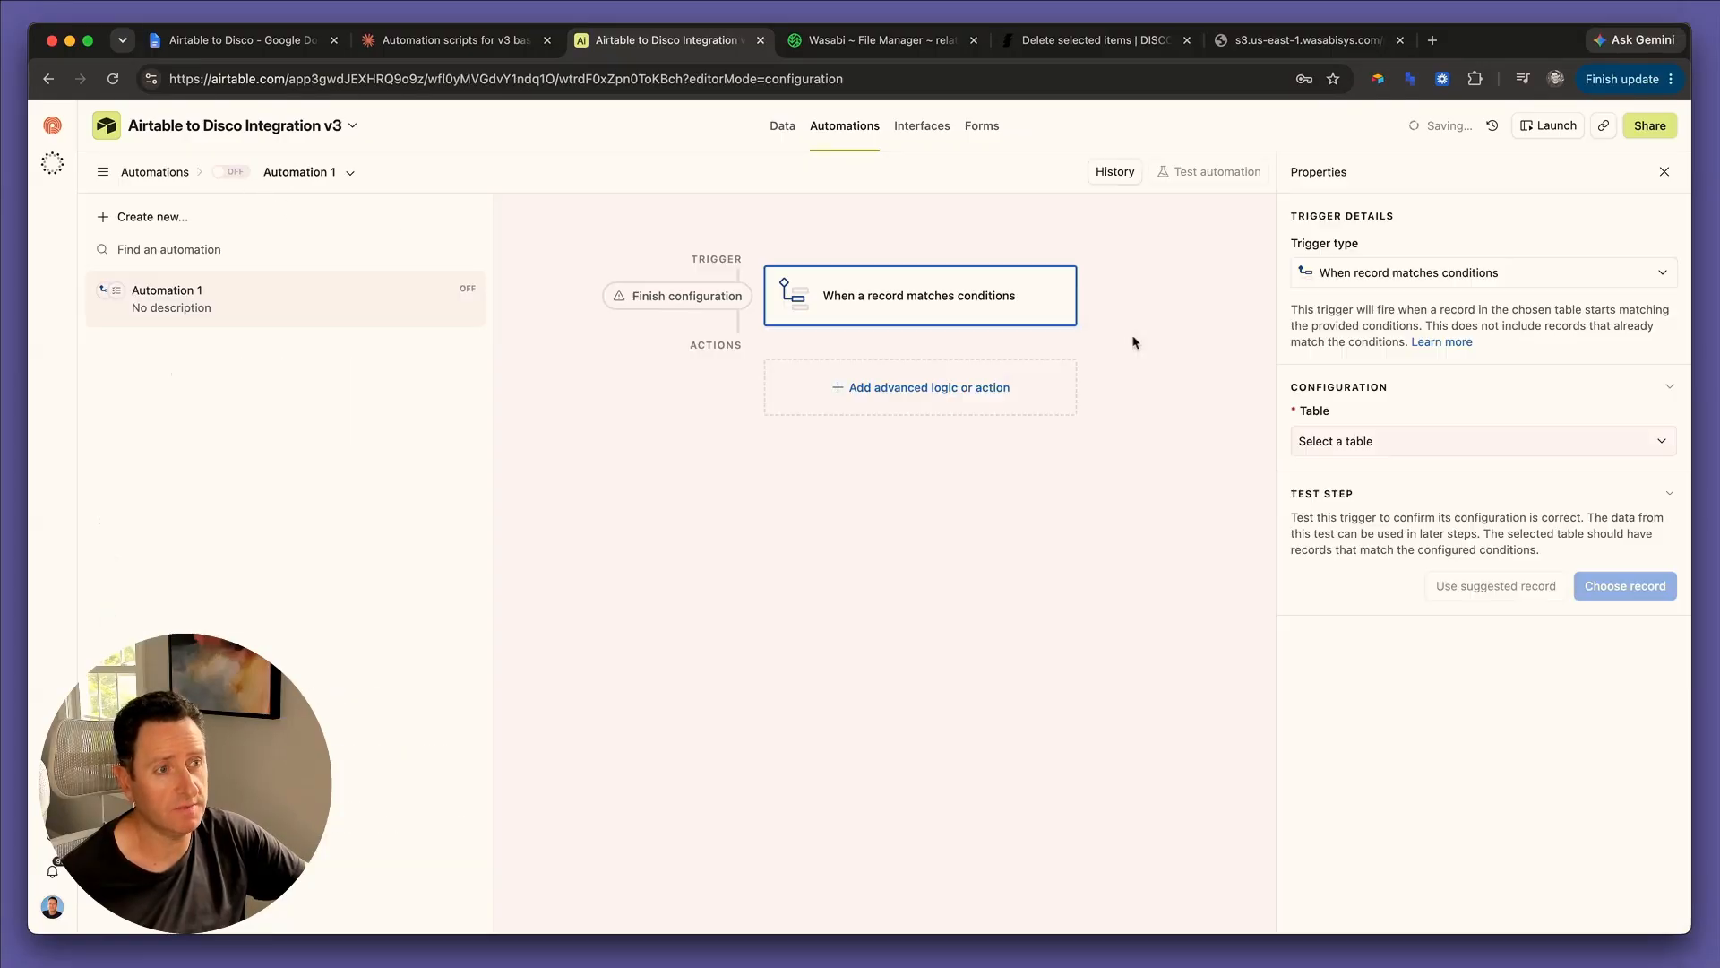
pyautogui.click(1343, 440)
pyautogui.click(1325, 501)
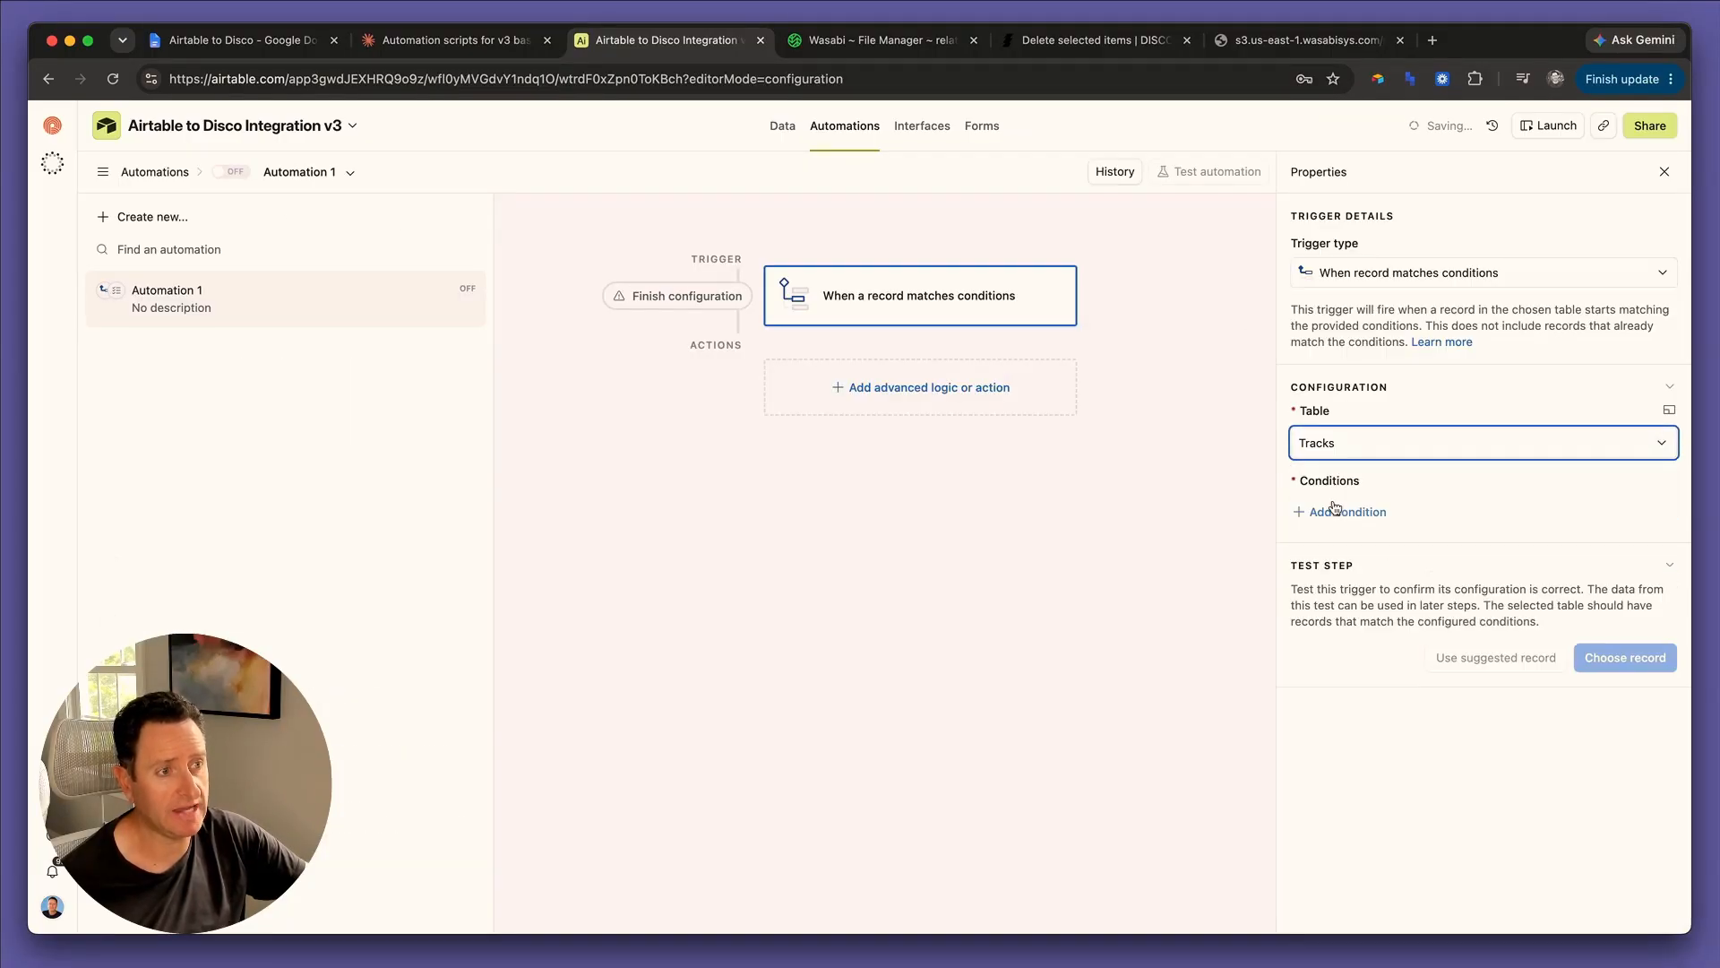
pyautogui.click(1370, 518)
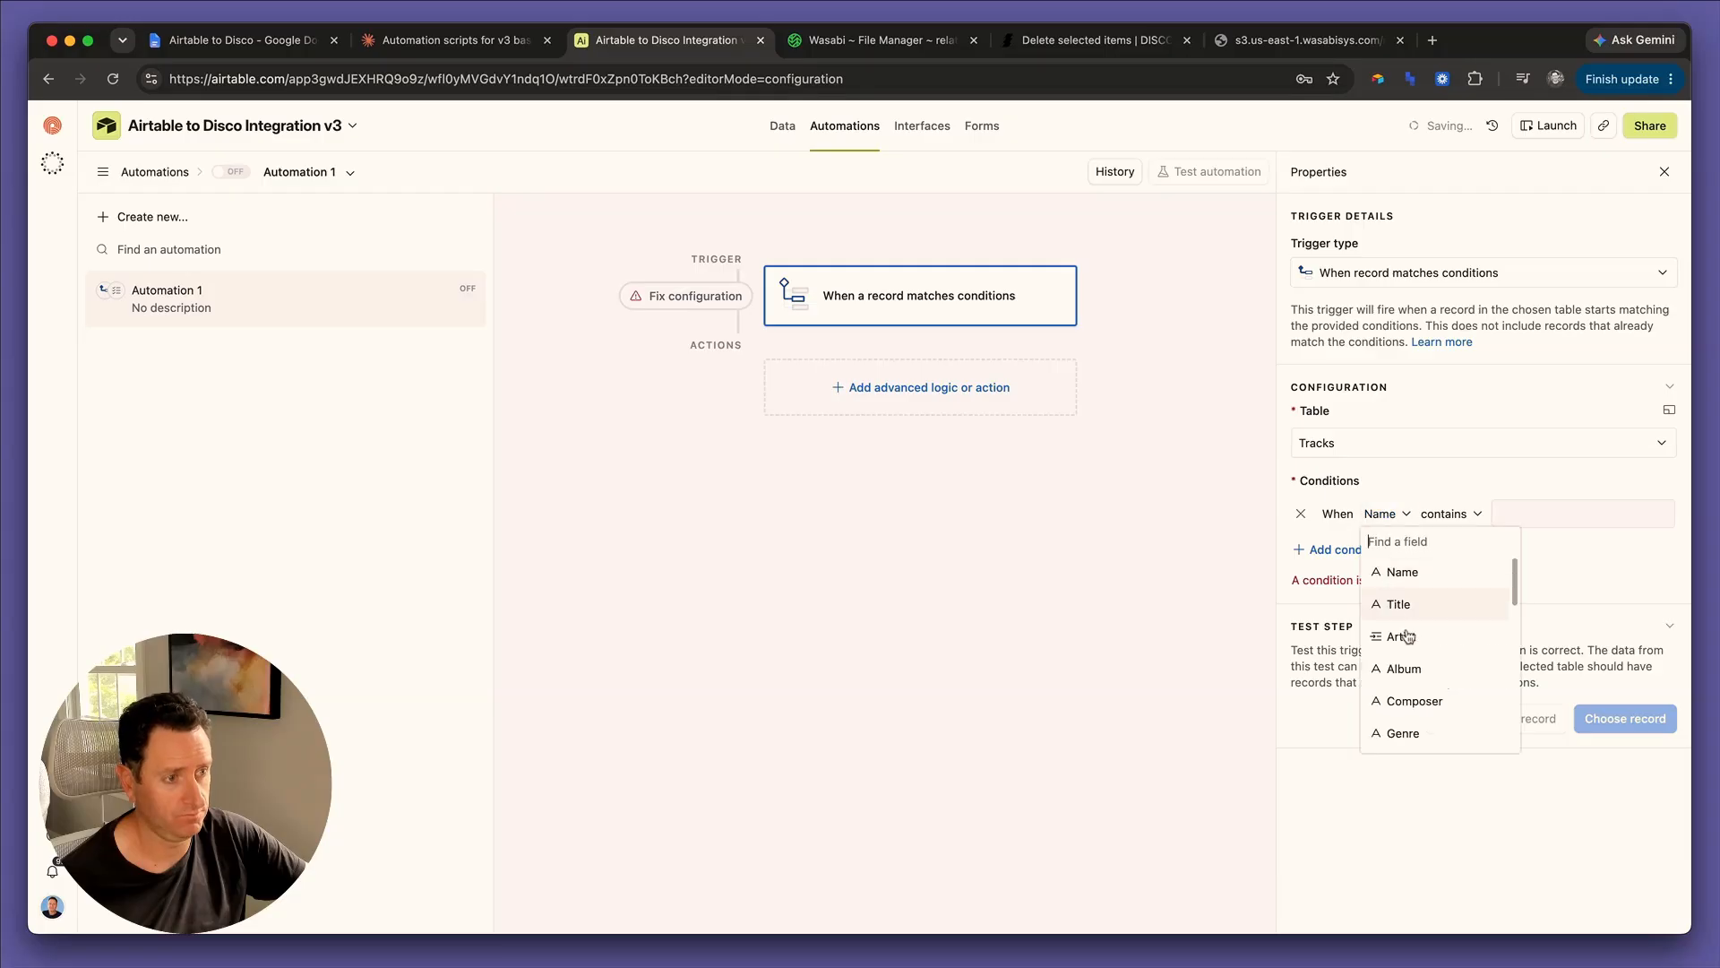
pyautogui.scroll(-3, 1406, 627)
pyautogui.write('stat')
pyautogui.click(1403, 572)
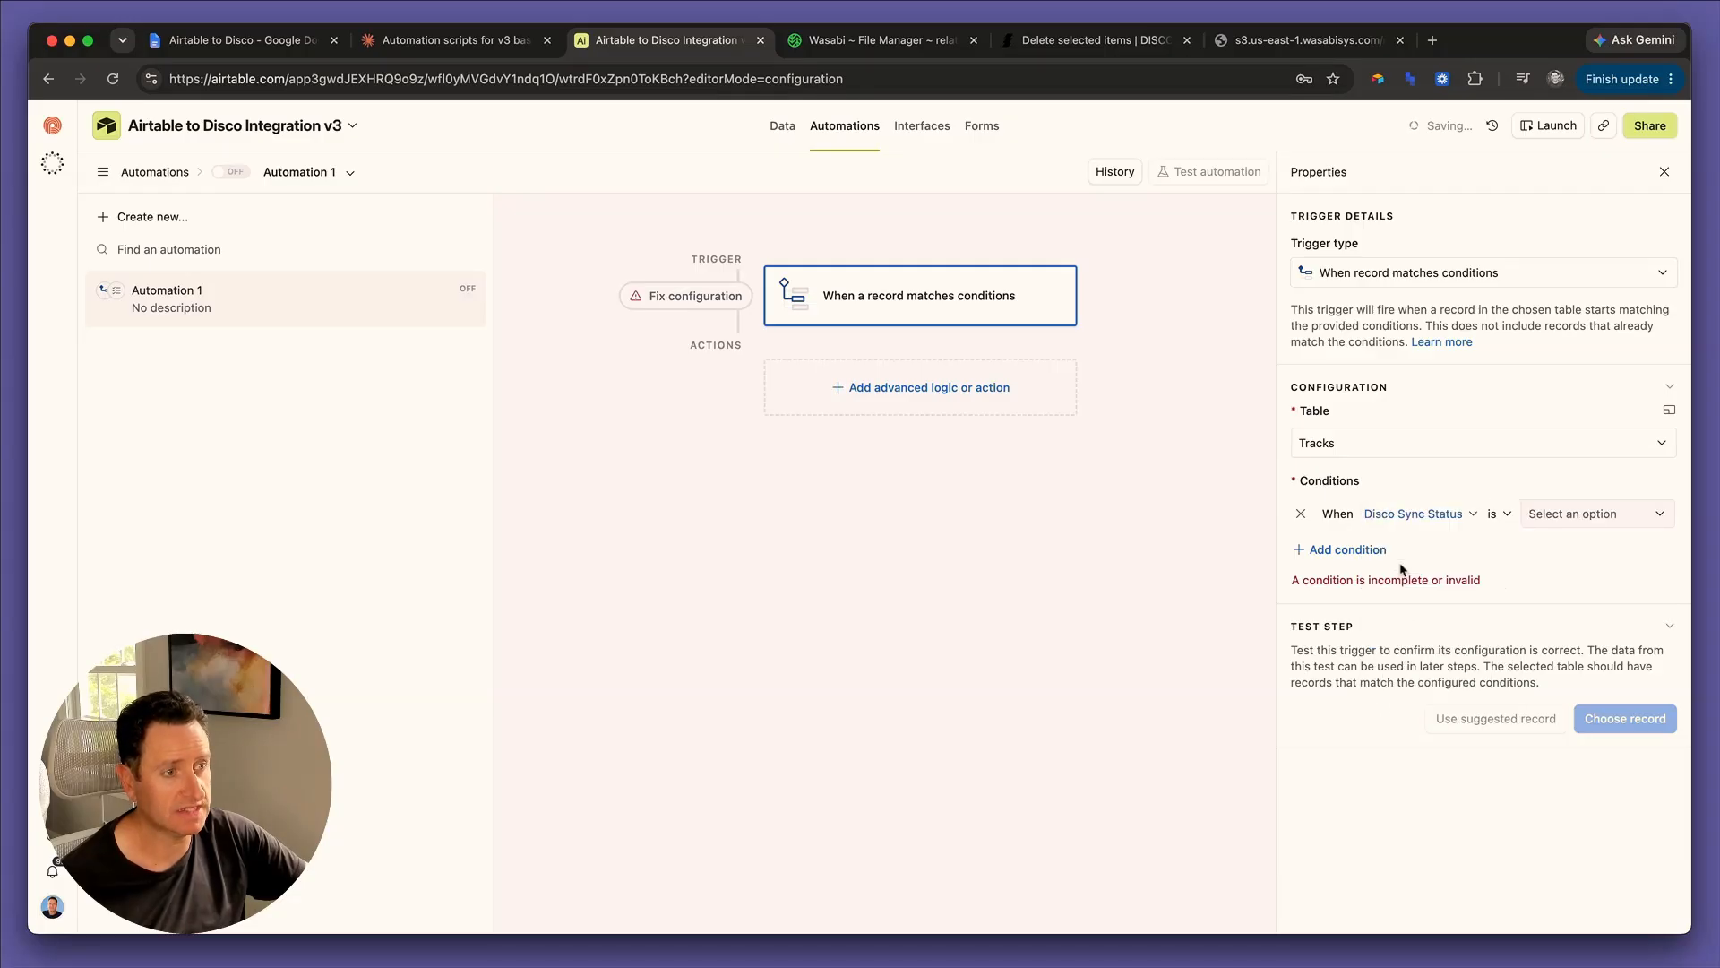
pyautogui.click(1537, 511)
pyautogui.click(1567, 617)
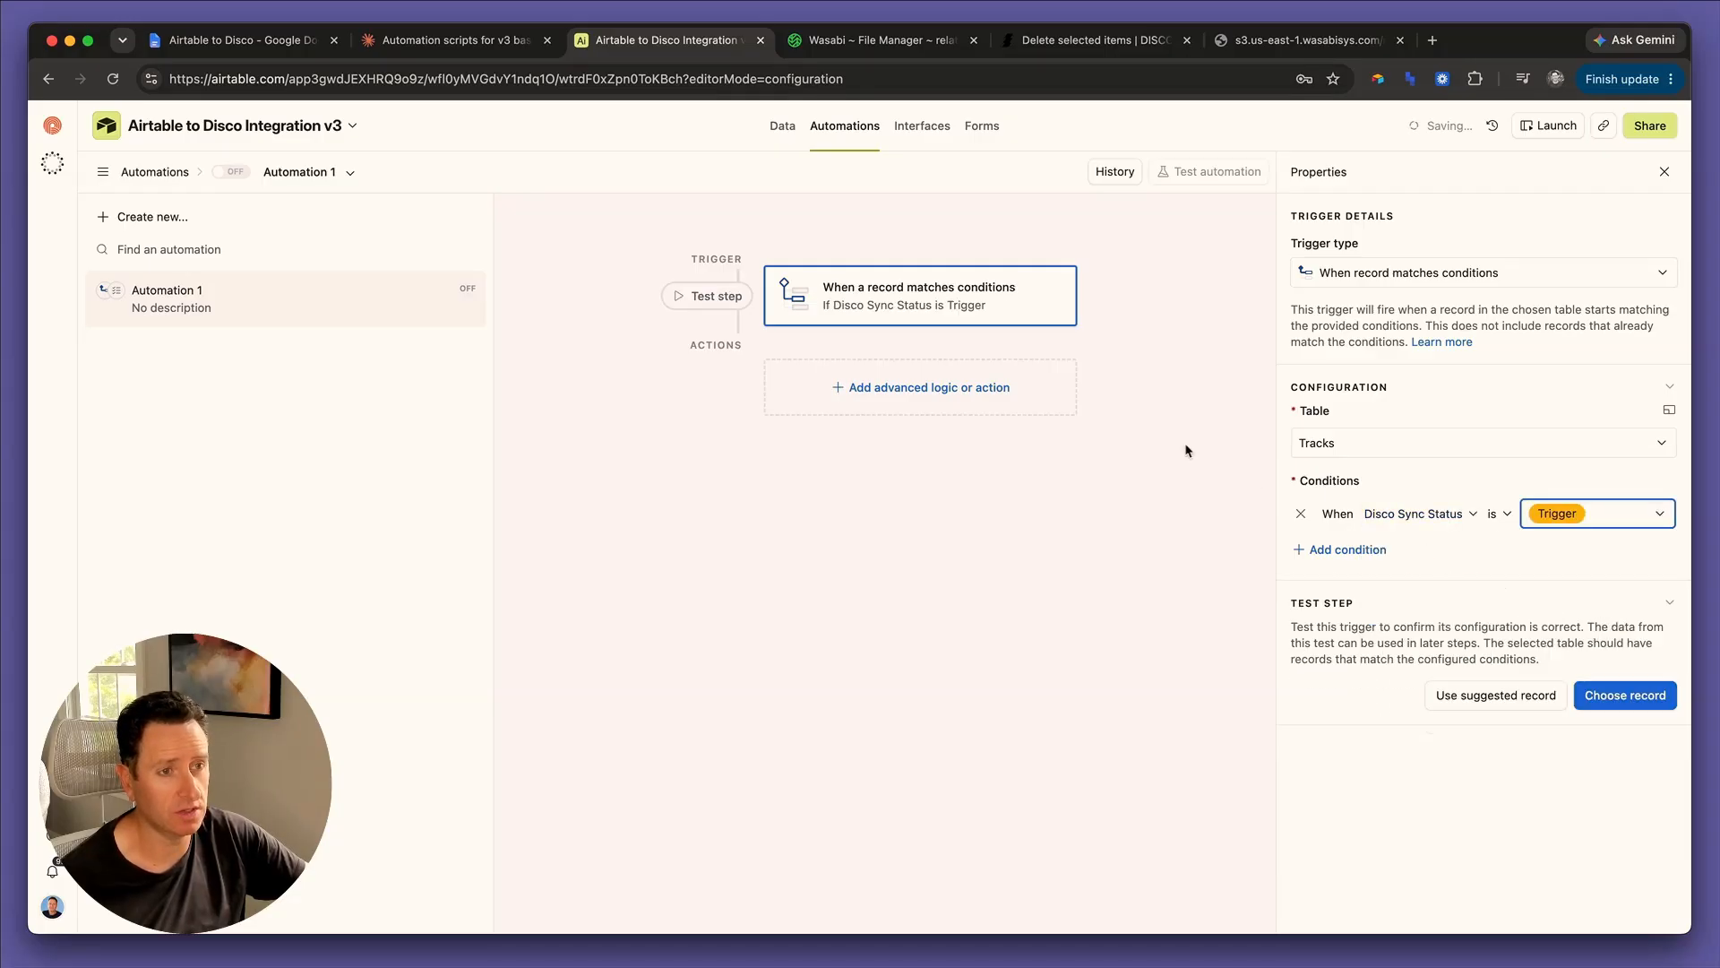
# Add a conditional logic group requiring Disco Track ID to be empty.
pyautogui.click(947, 391)
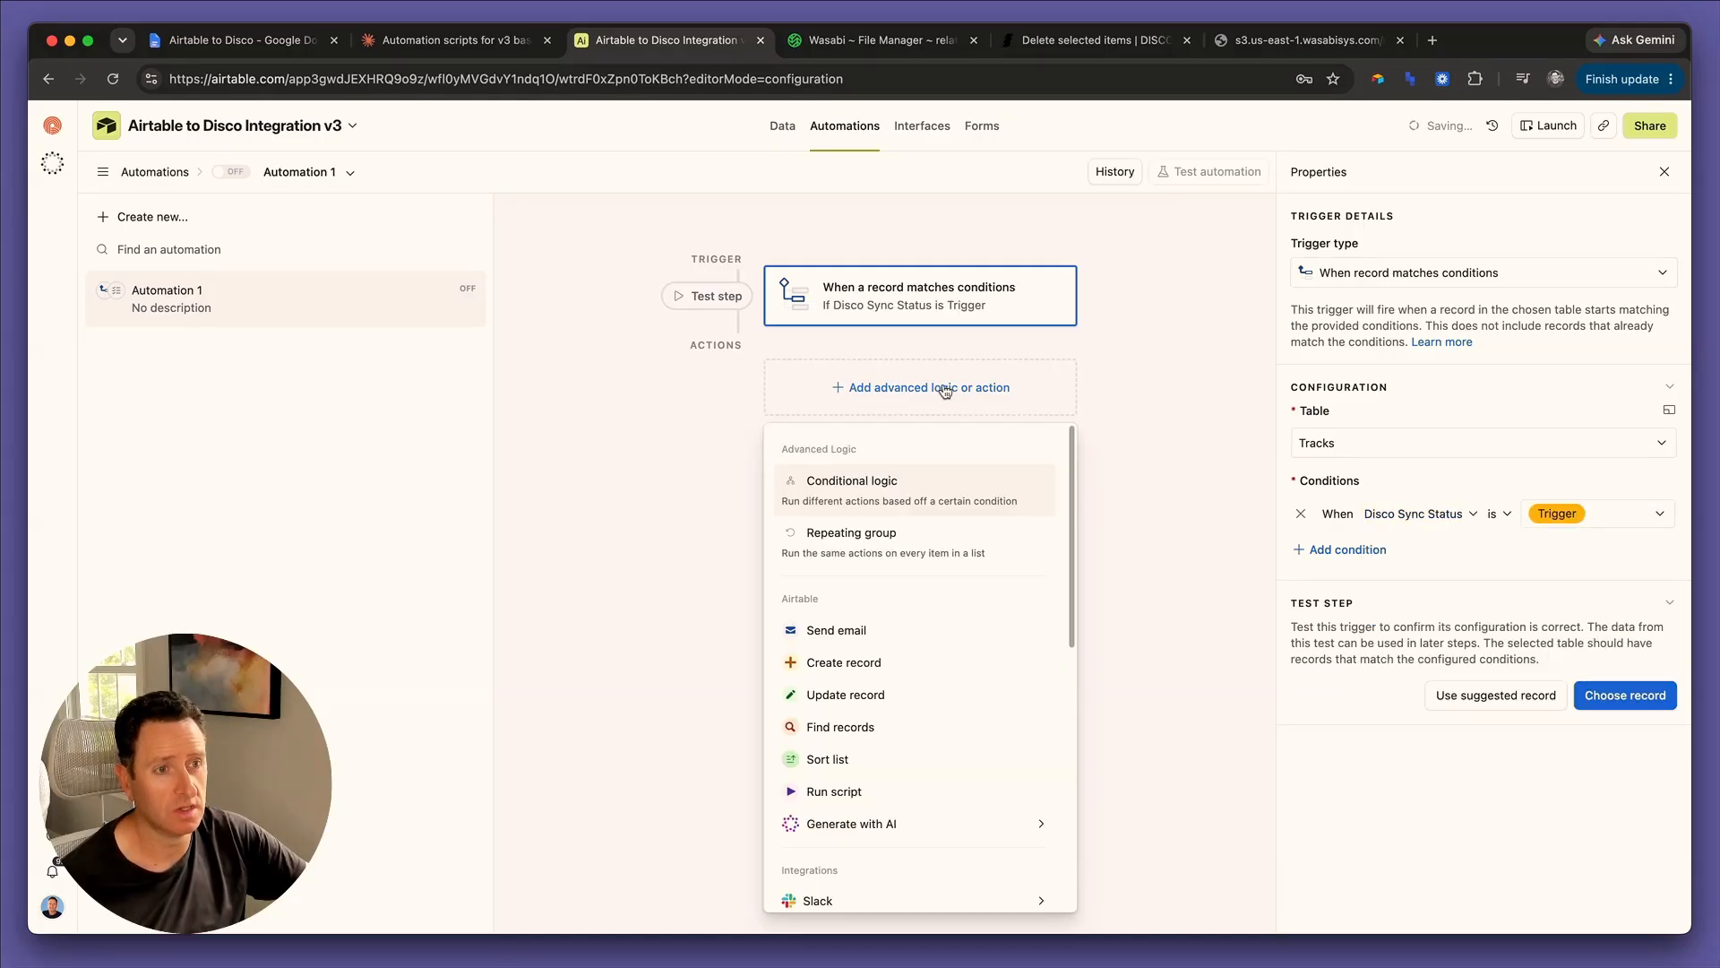
pyautogui.click(917, 491)
pyautogui.click(1328, 307)
pyautogui.click(1237, 415)
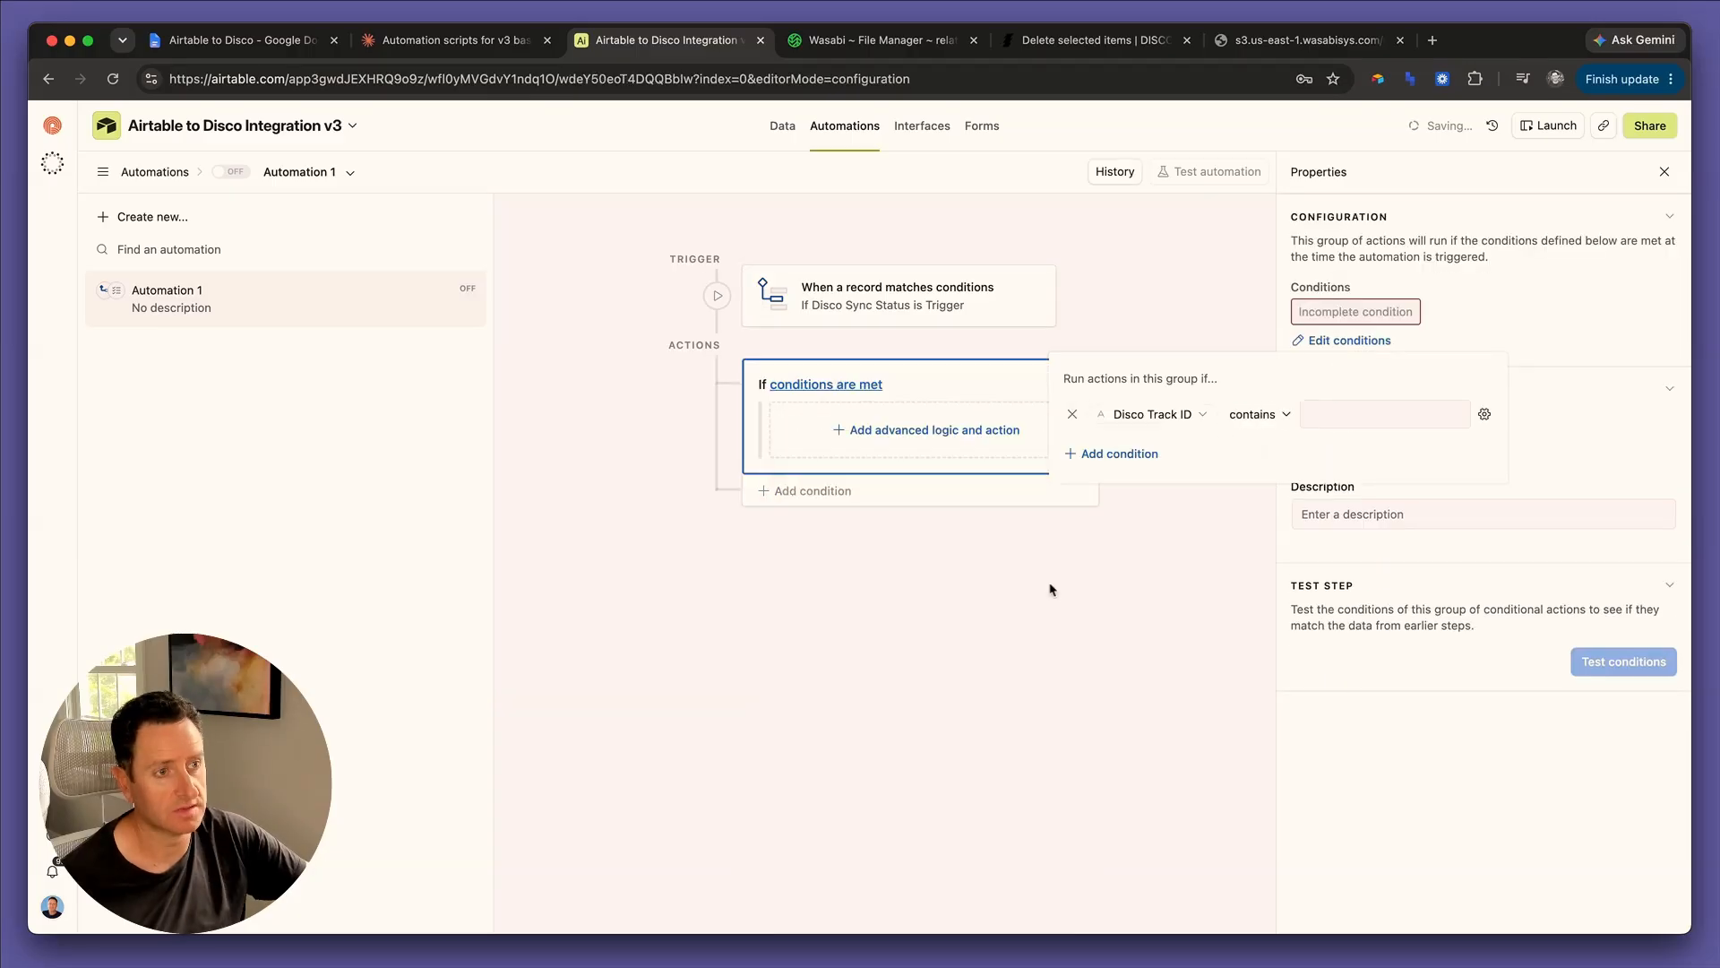
pyautogui.click(1349, 407)
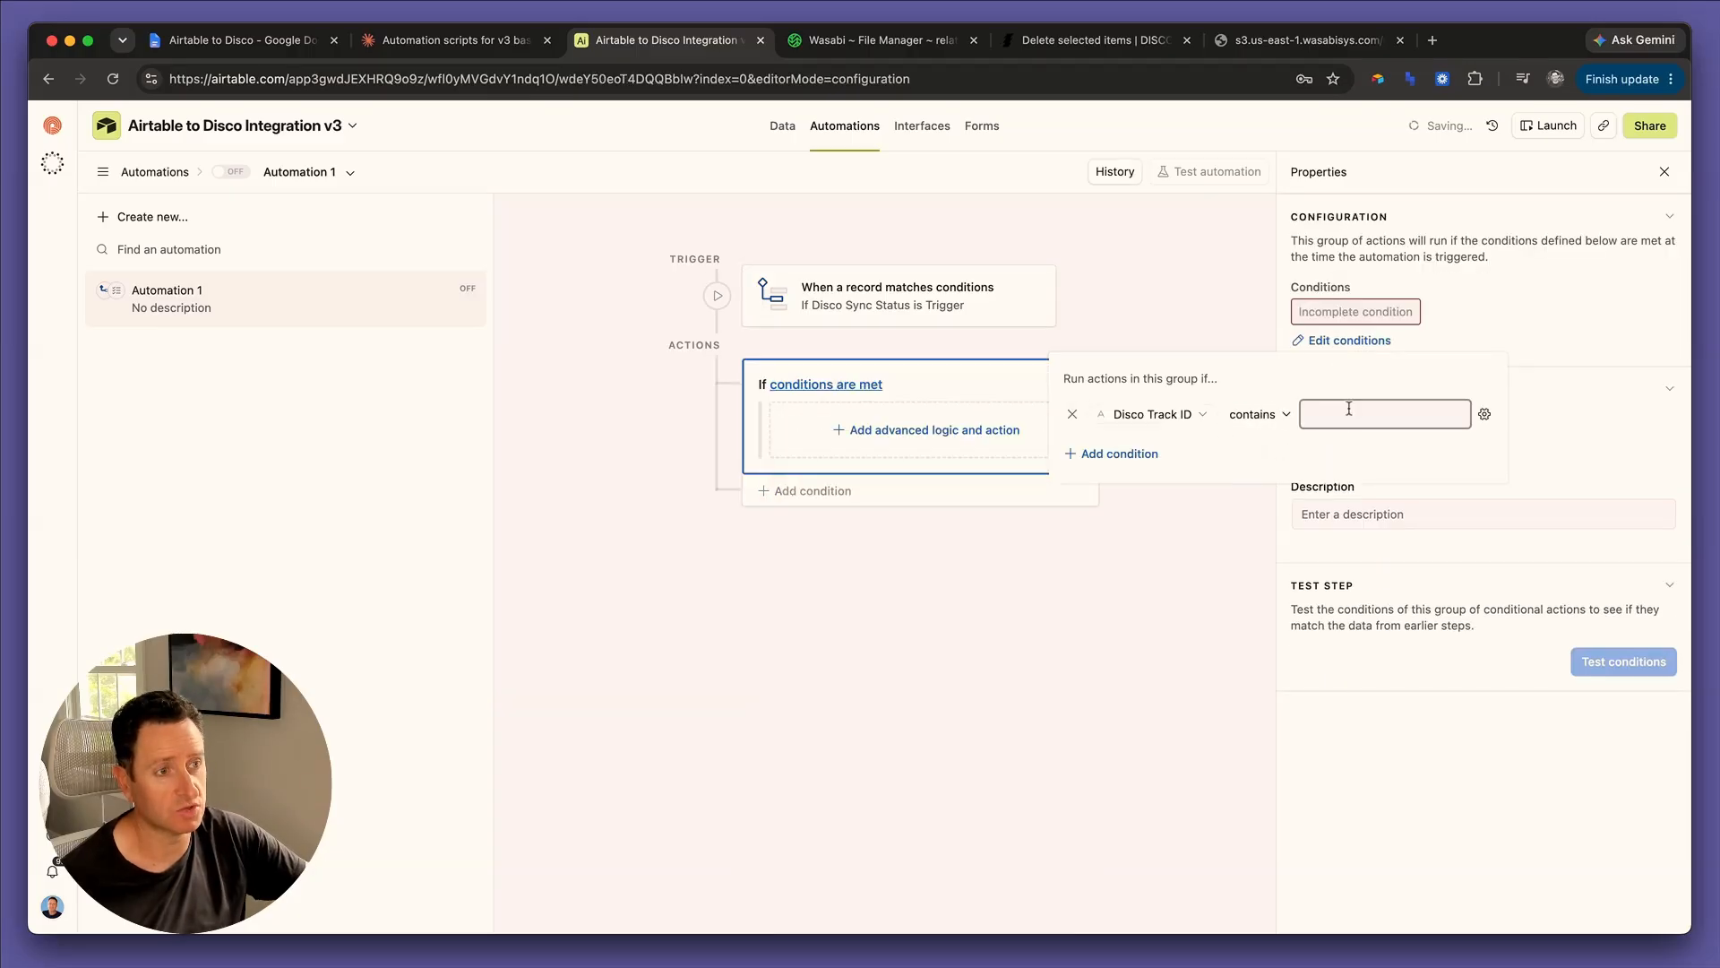
pyautogui.click(1290, 420)
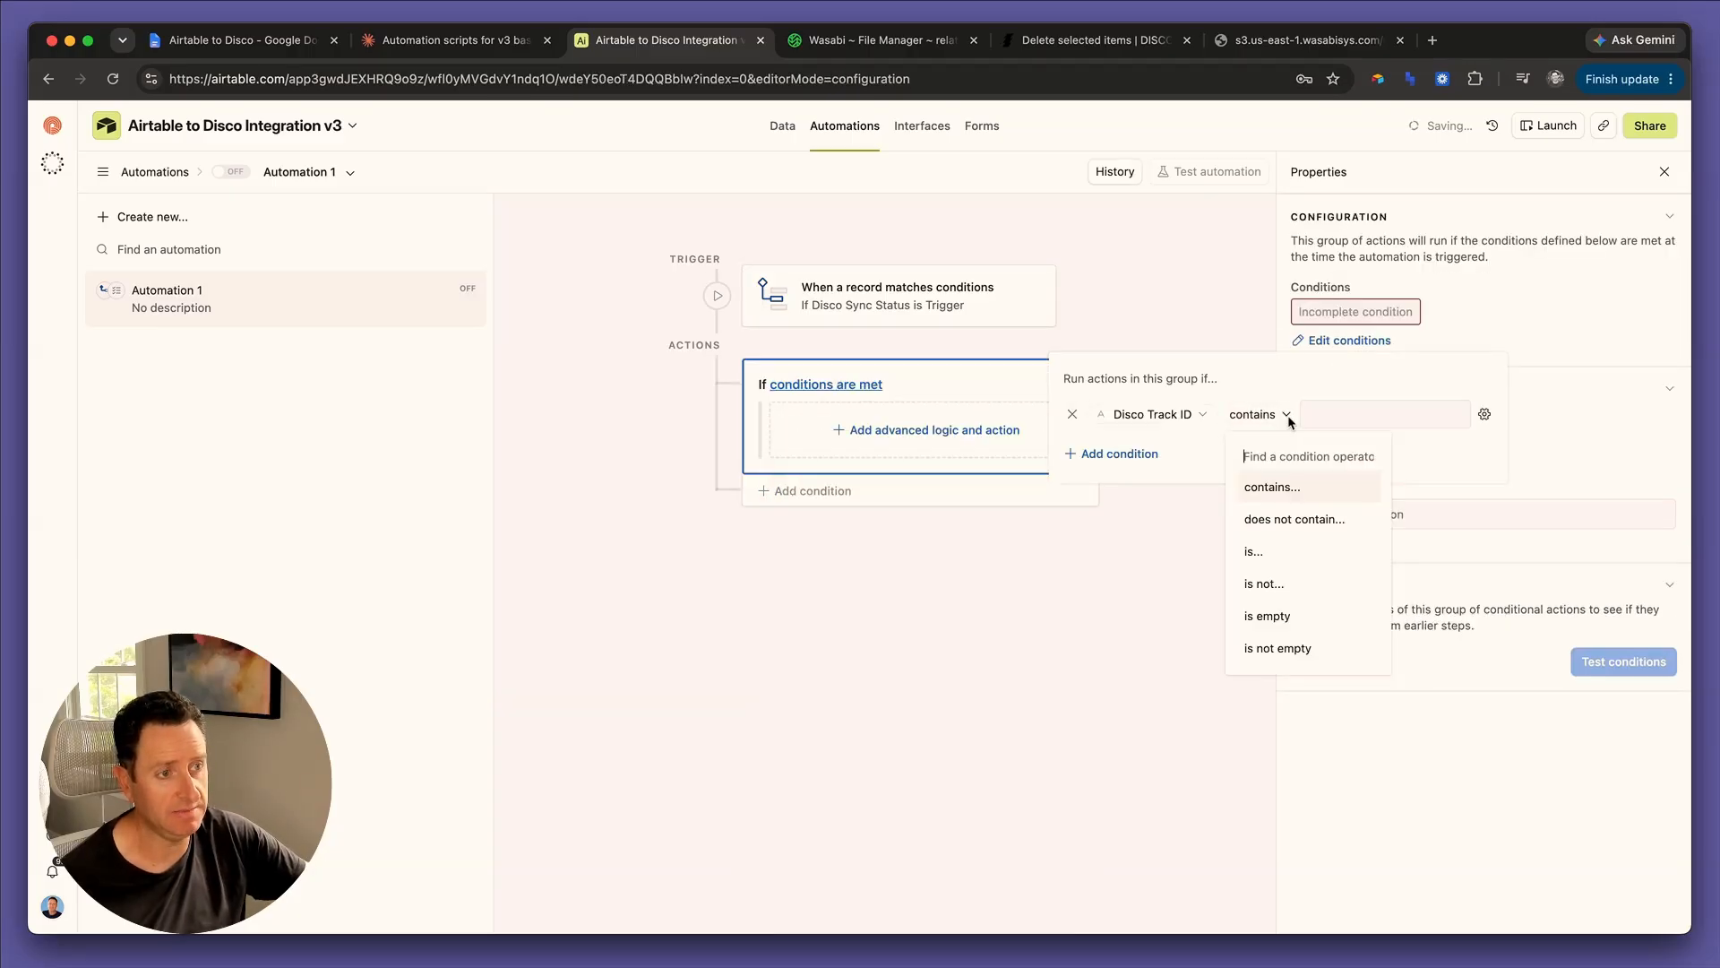
pyautogui.click(1295, 620)
# Add a Run script action to the group and paste in the Create Track code.
pyautogui.click(999, 466)
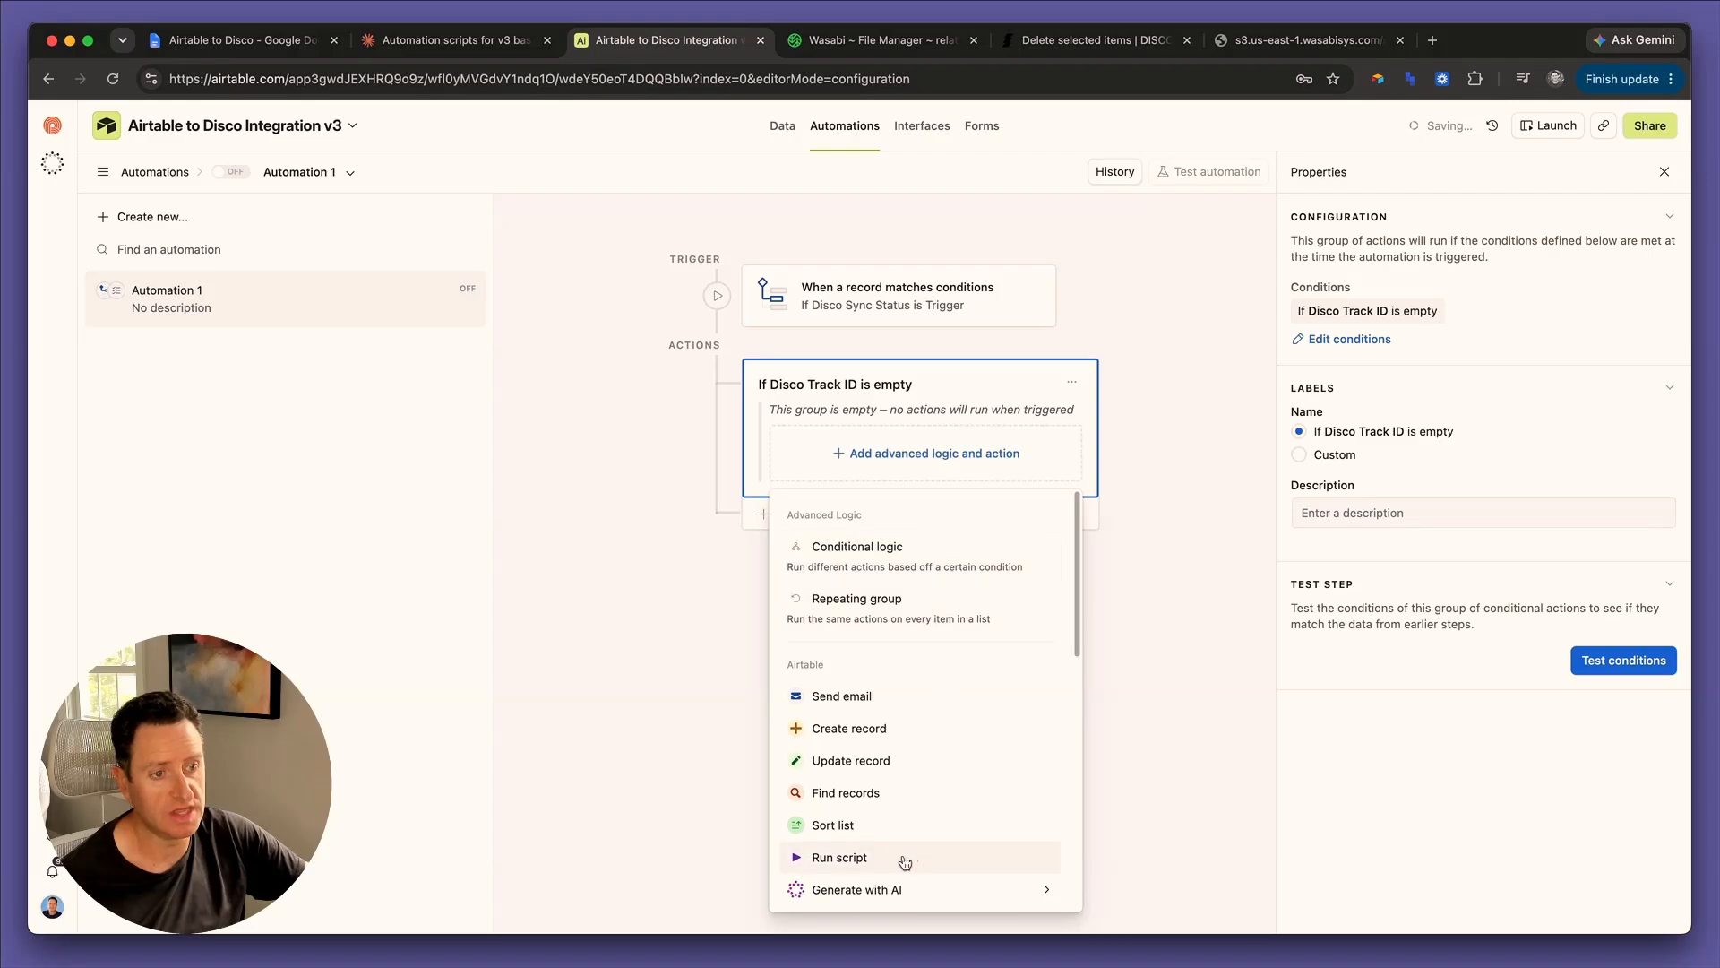
pyautogui.click(901, 861)
pyautogui.click(969, 500)
pyautogui.hotkey('ctrl', 'a')
pyautogui.hotkey('ctrl', 'v')
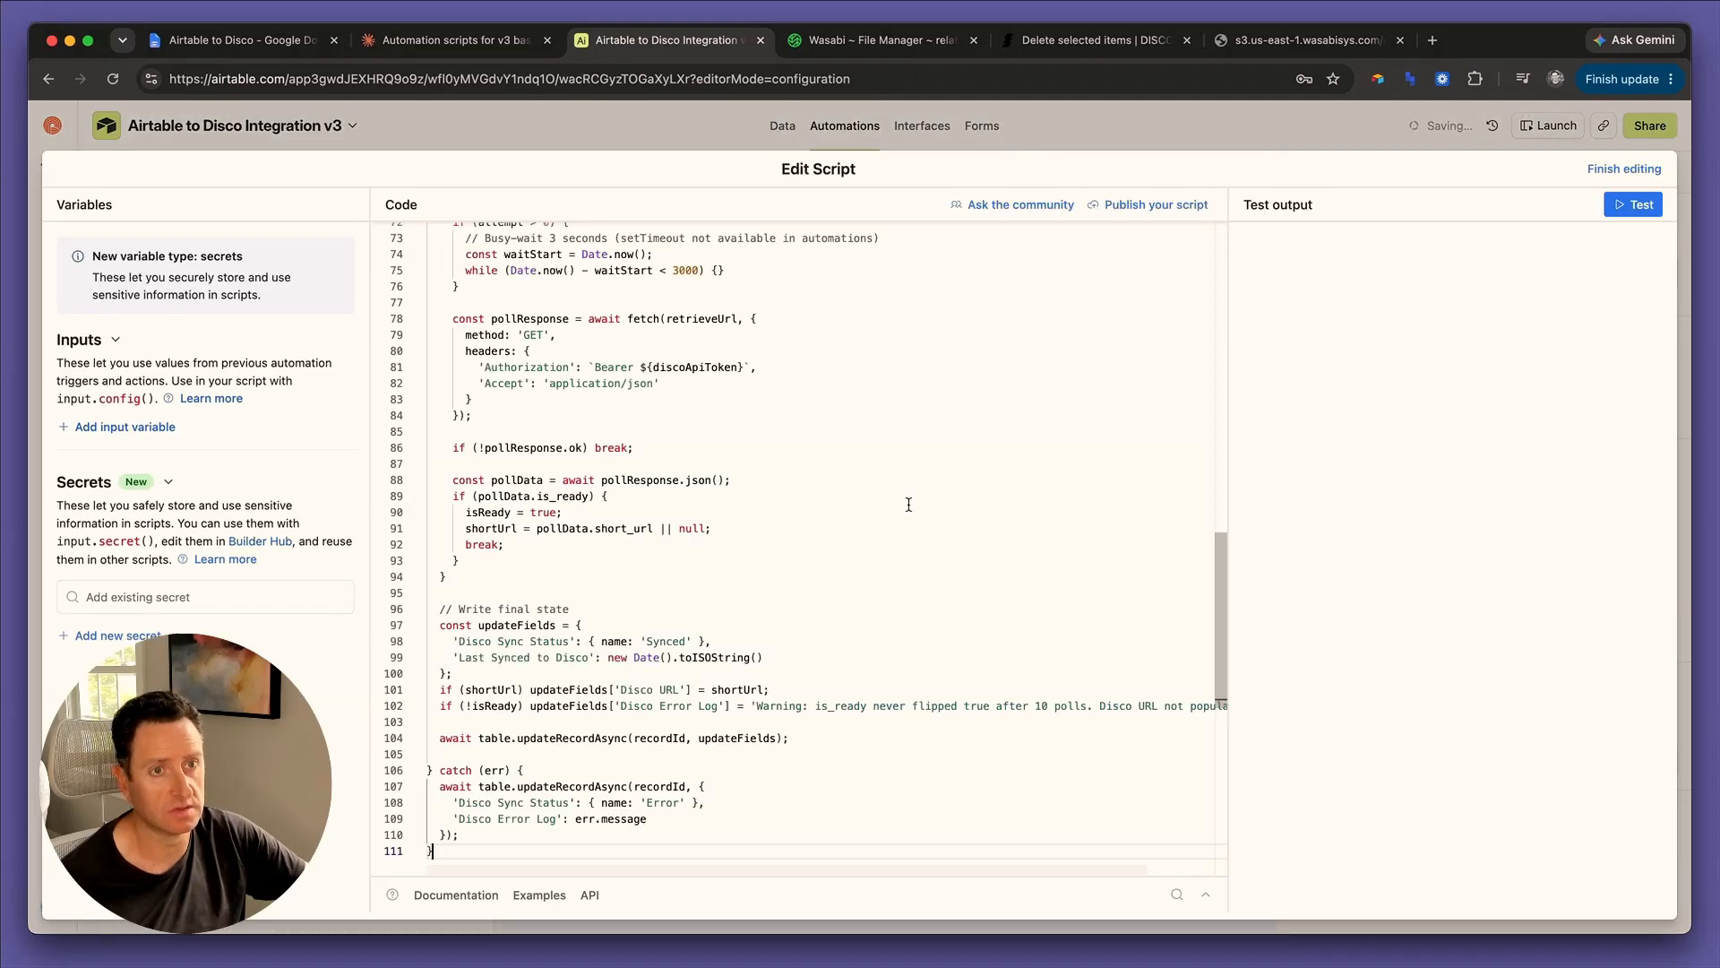
pyautogui.click(1617, 169)
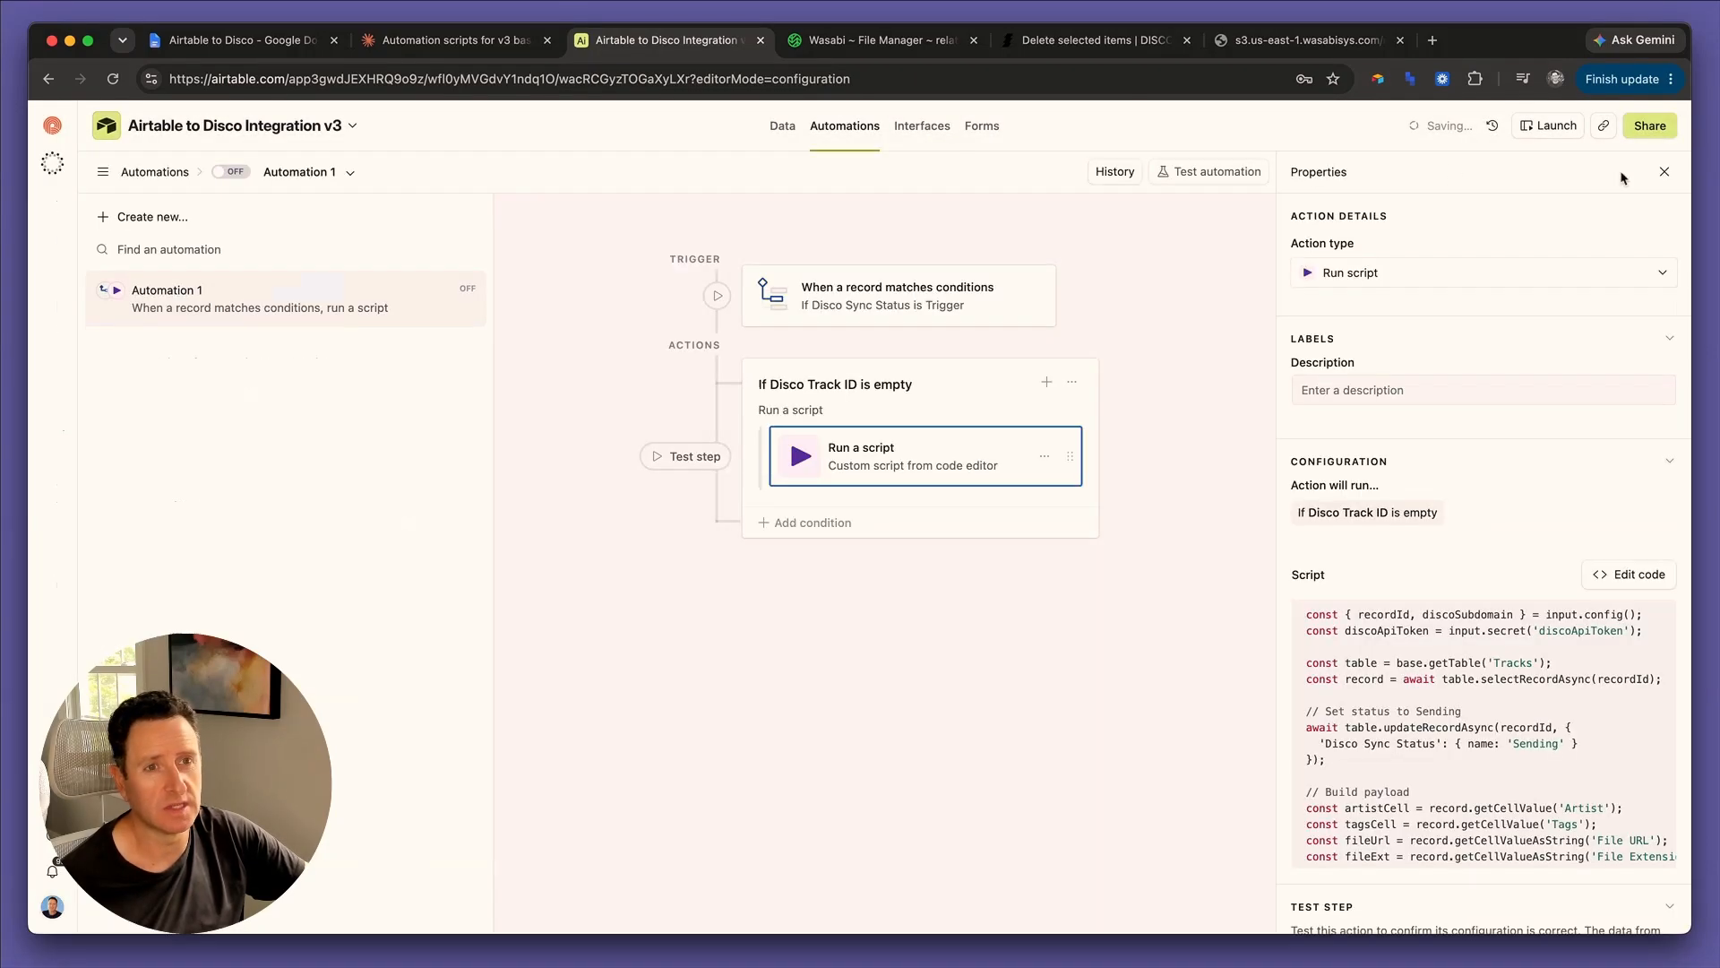
pyautogui.keyDown('super'); pyautogui.click(788, 126); pyautogui.keyUp('super')
pyautogui.click(776, 41)
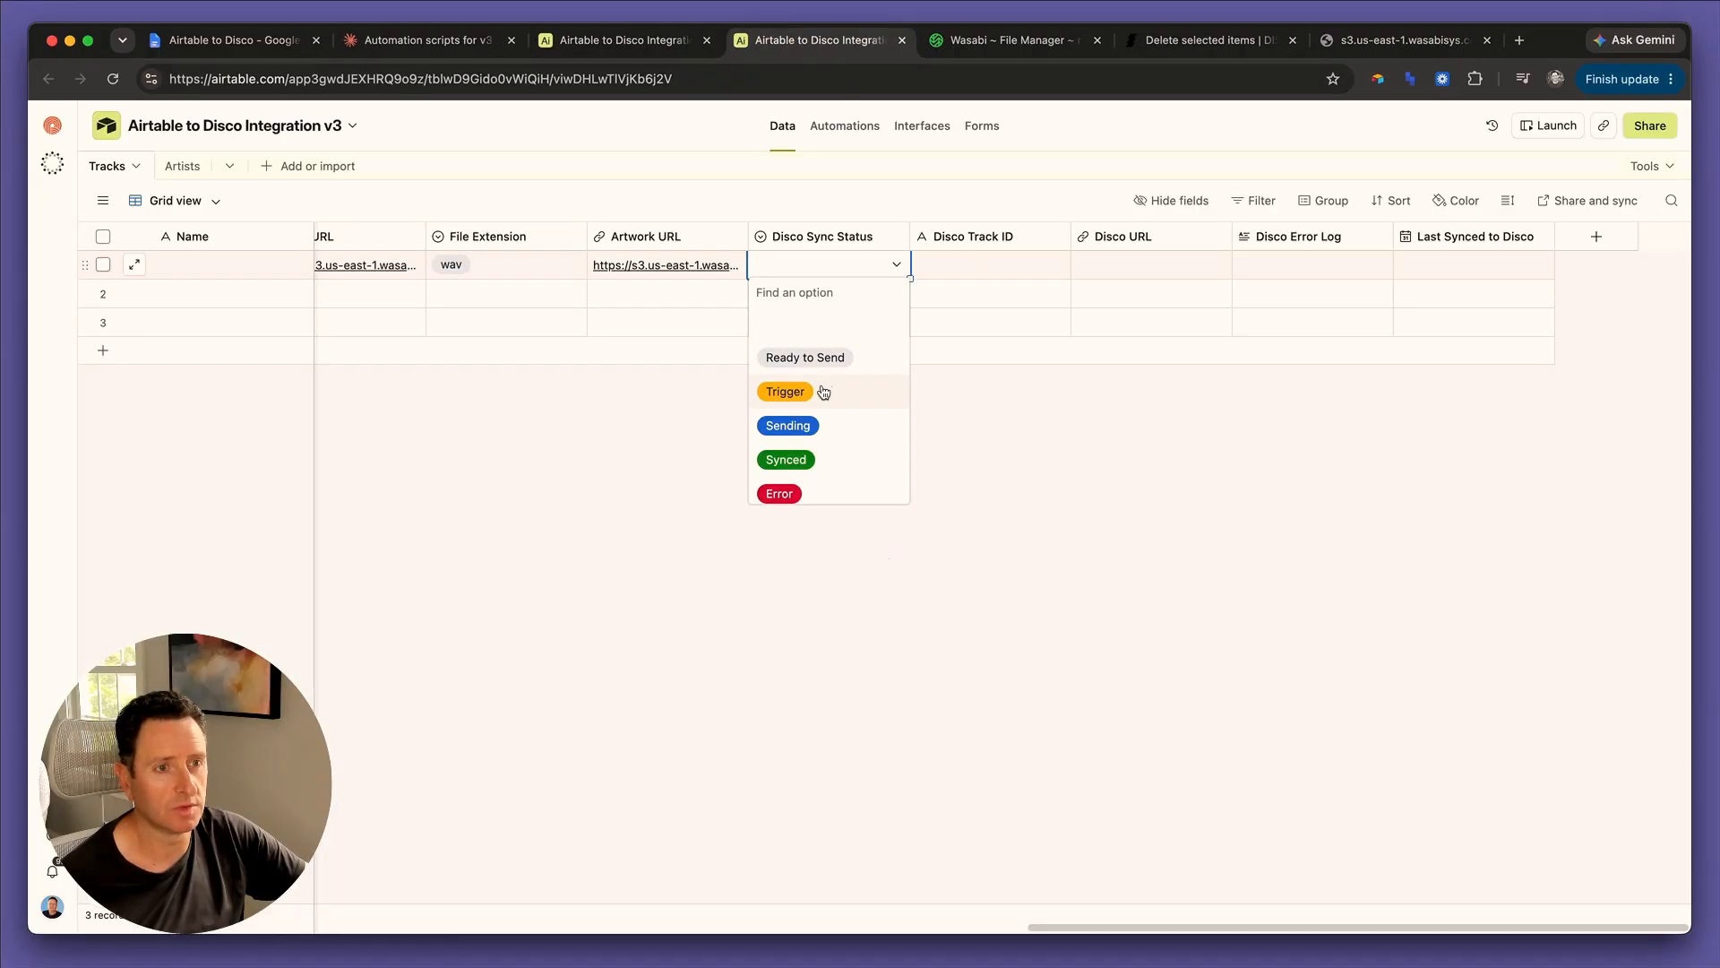
# Set the record's Disco Sync Status to Trigger, then test the trigger and the group's conditions.
pyautogui.click(822, 391)
pyautogui.click(627, 39)
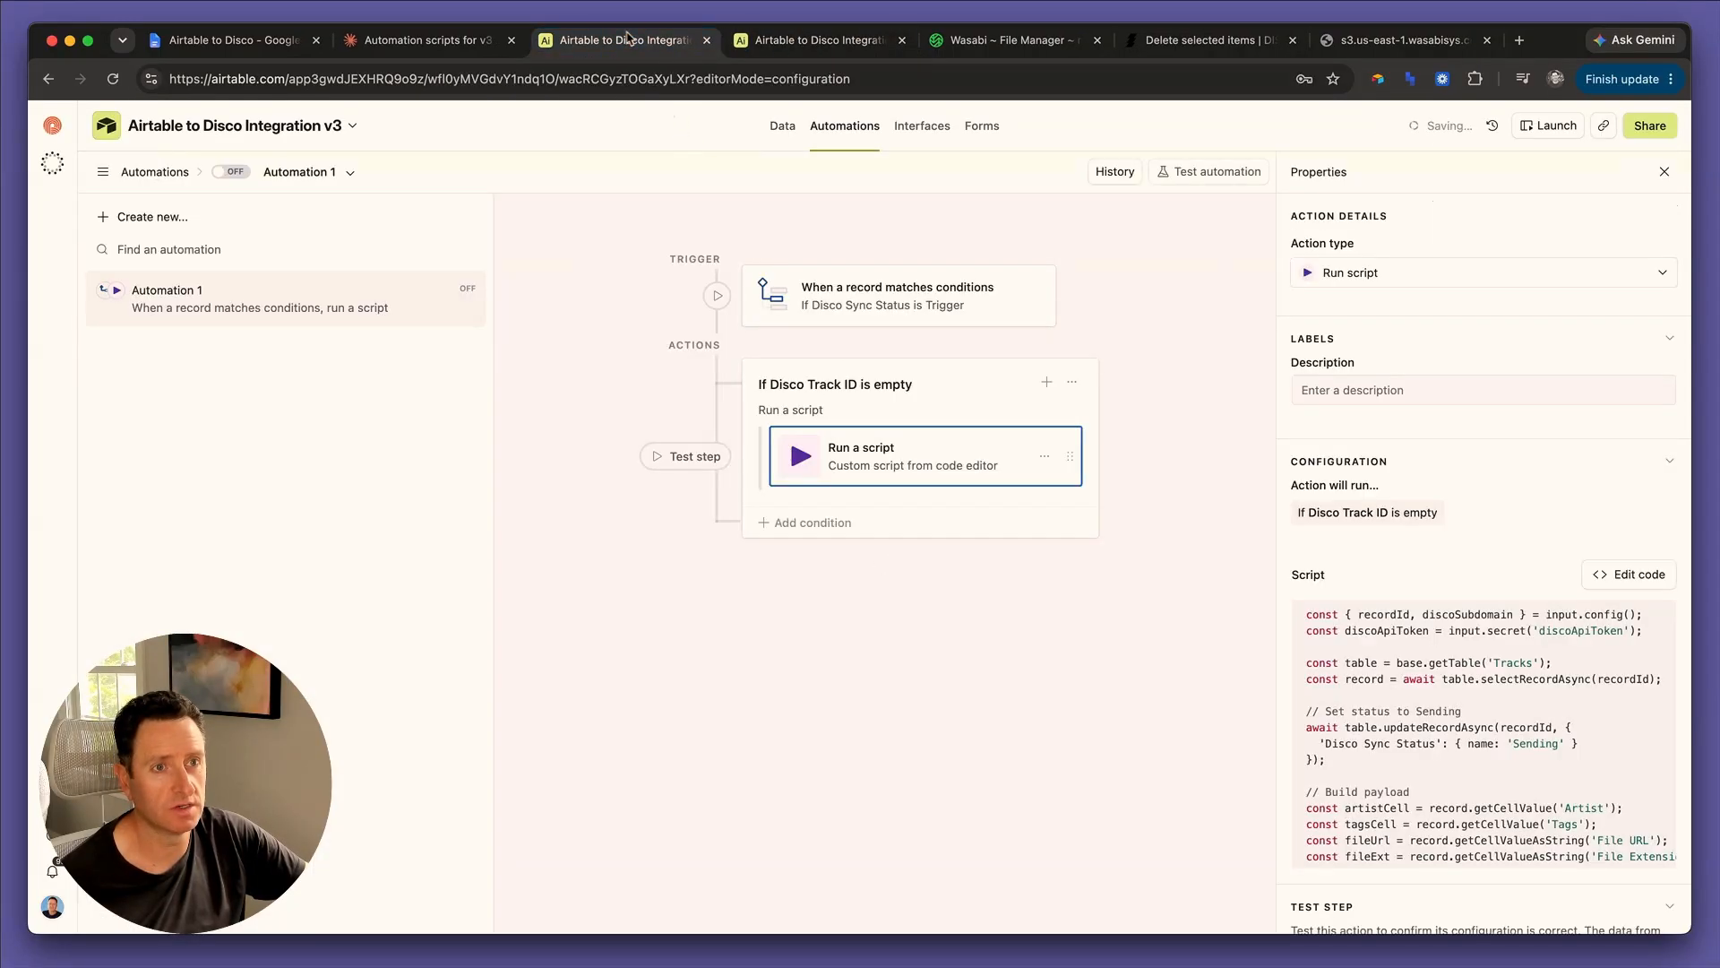
pyautogui.click(993, 301)
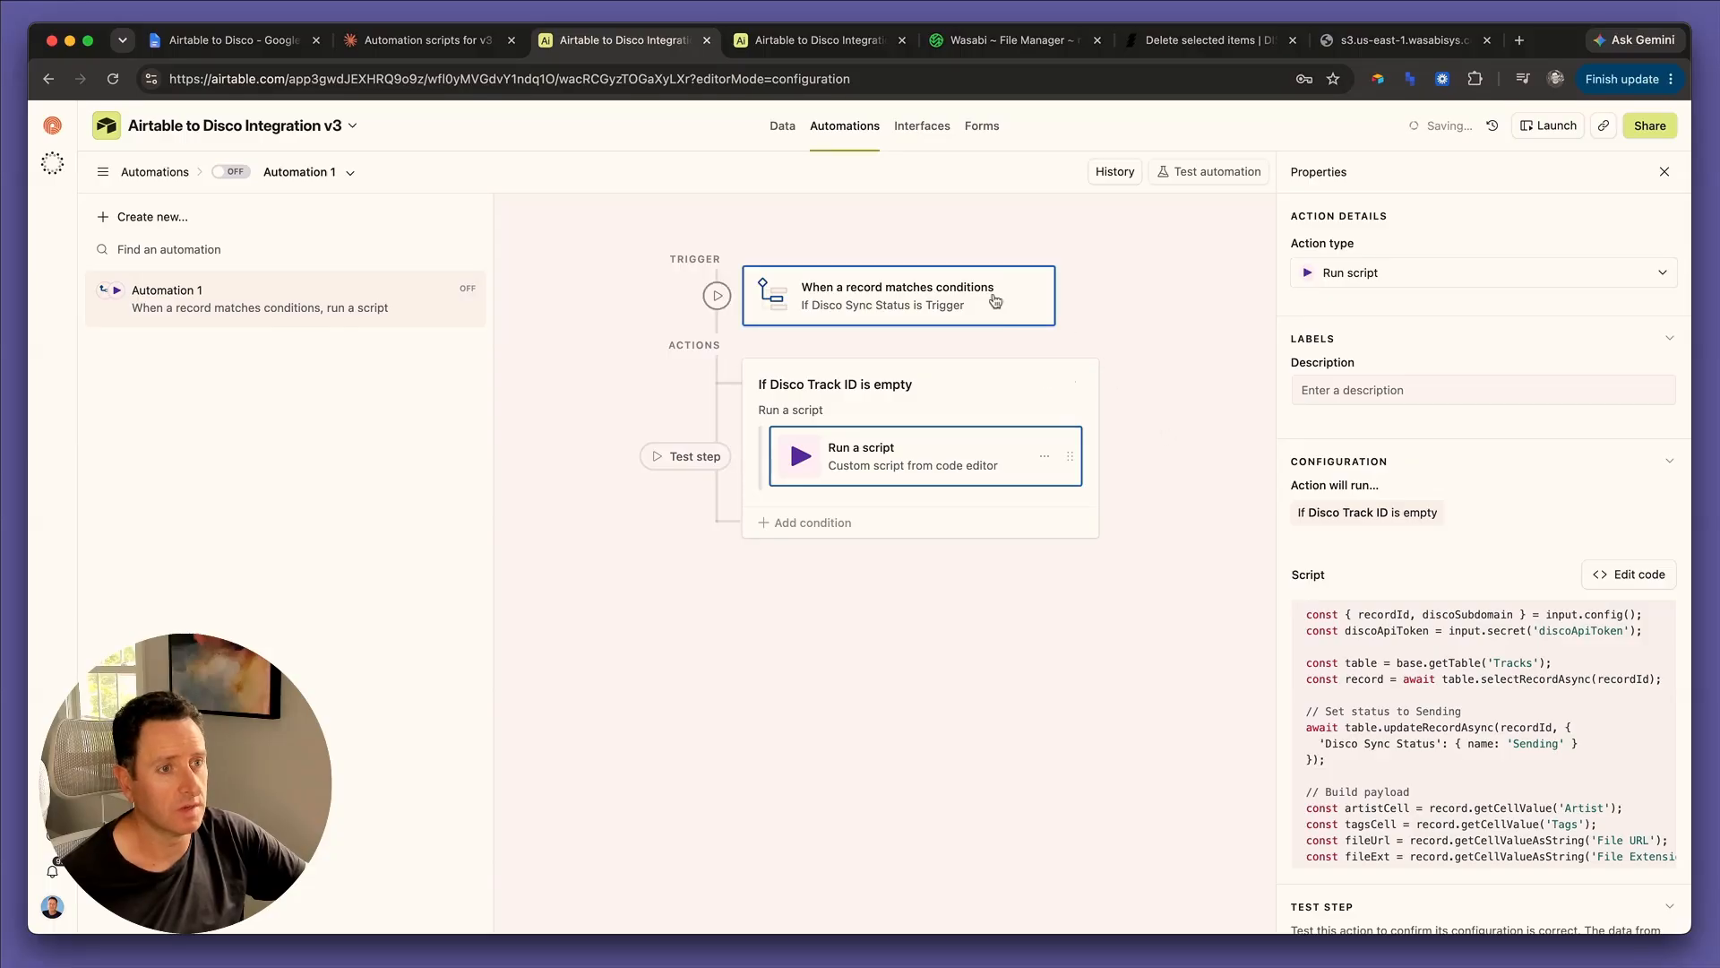
pyautogui.click(1516, 696)
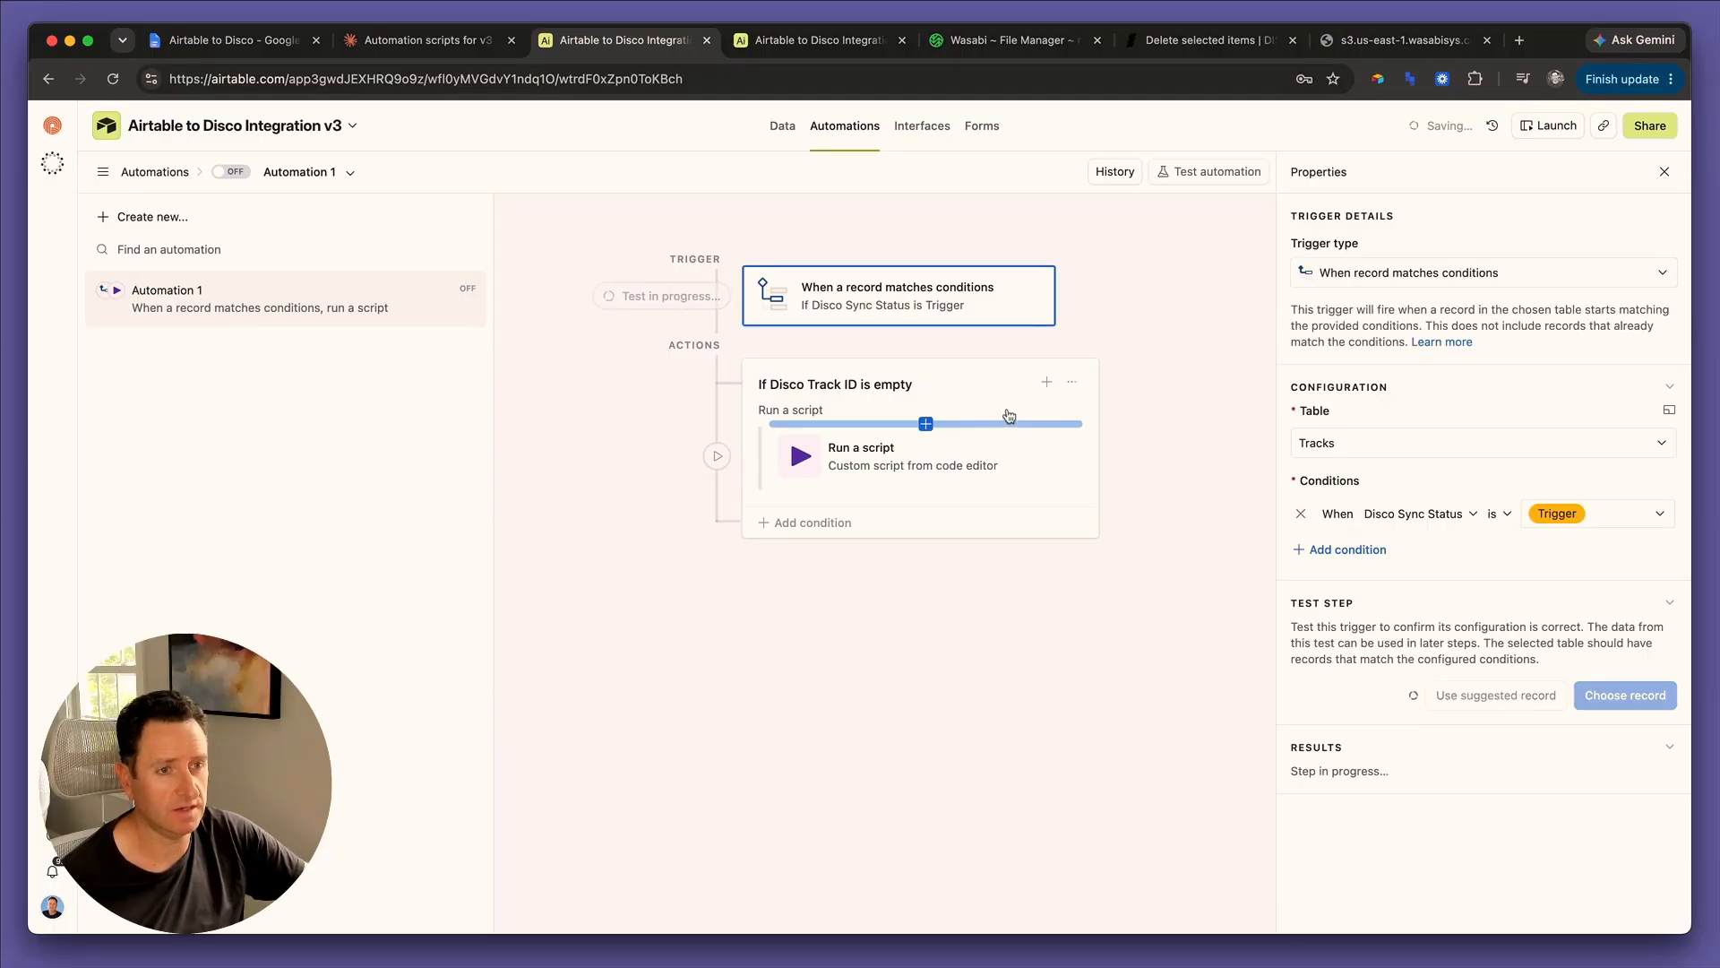
pyautogui.click(1002, 406)
pyautogui.click(1614, 669)
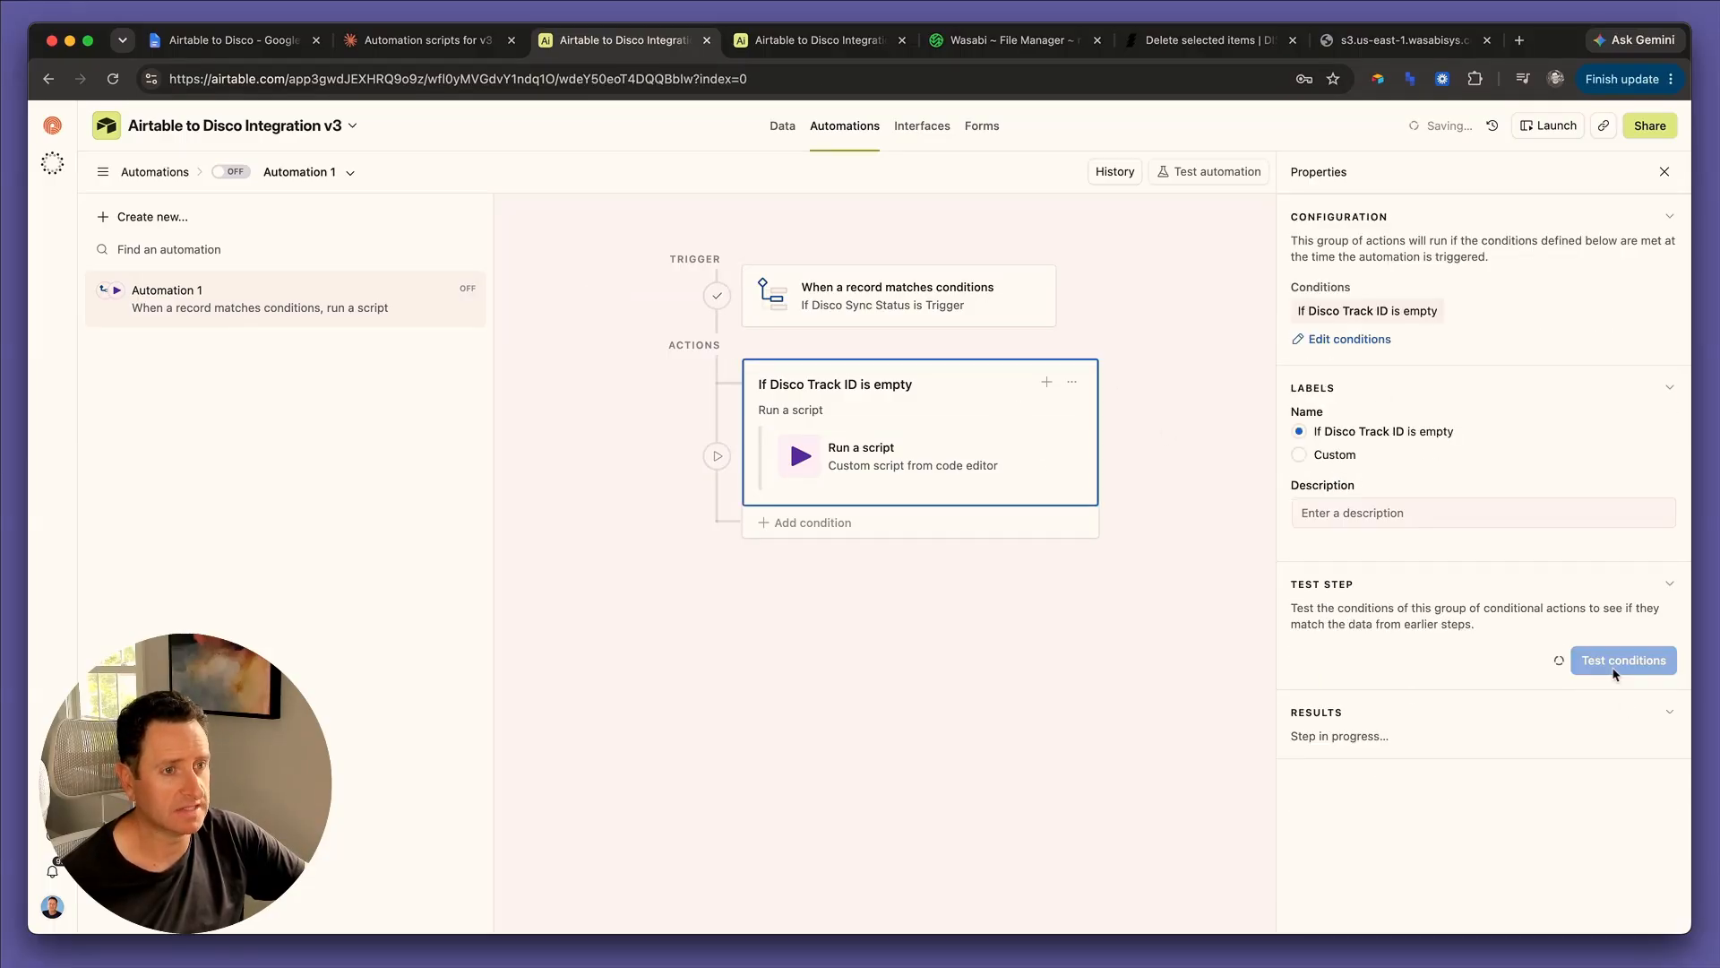
# Test-run the Create Track script, which fails with a recordId TypeError, and check the DISCO library.
pyautogui.click(937, 464)
pyautogui.click(1638, 576)
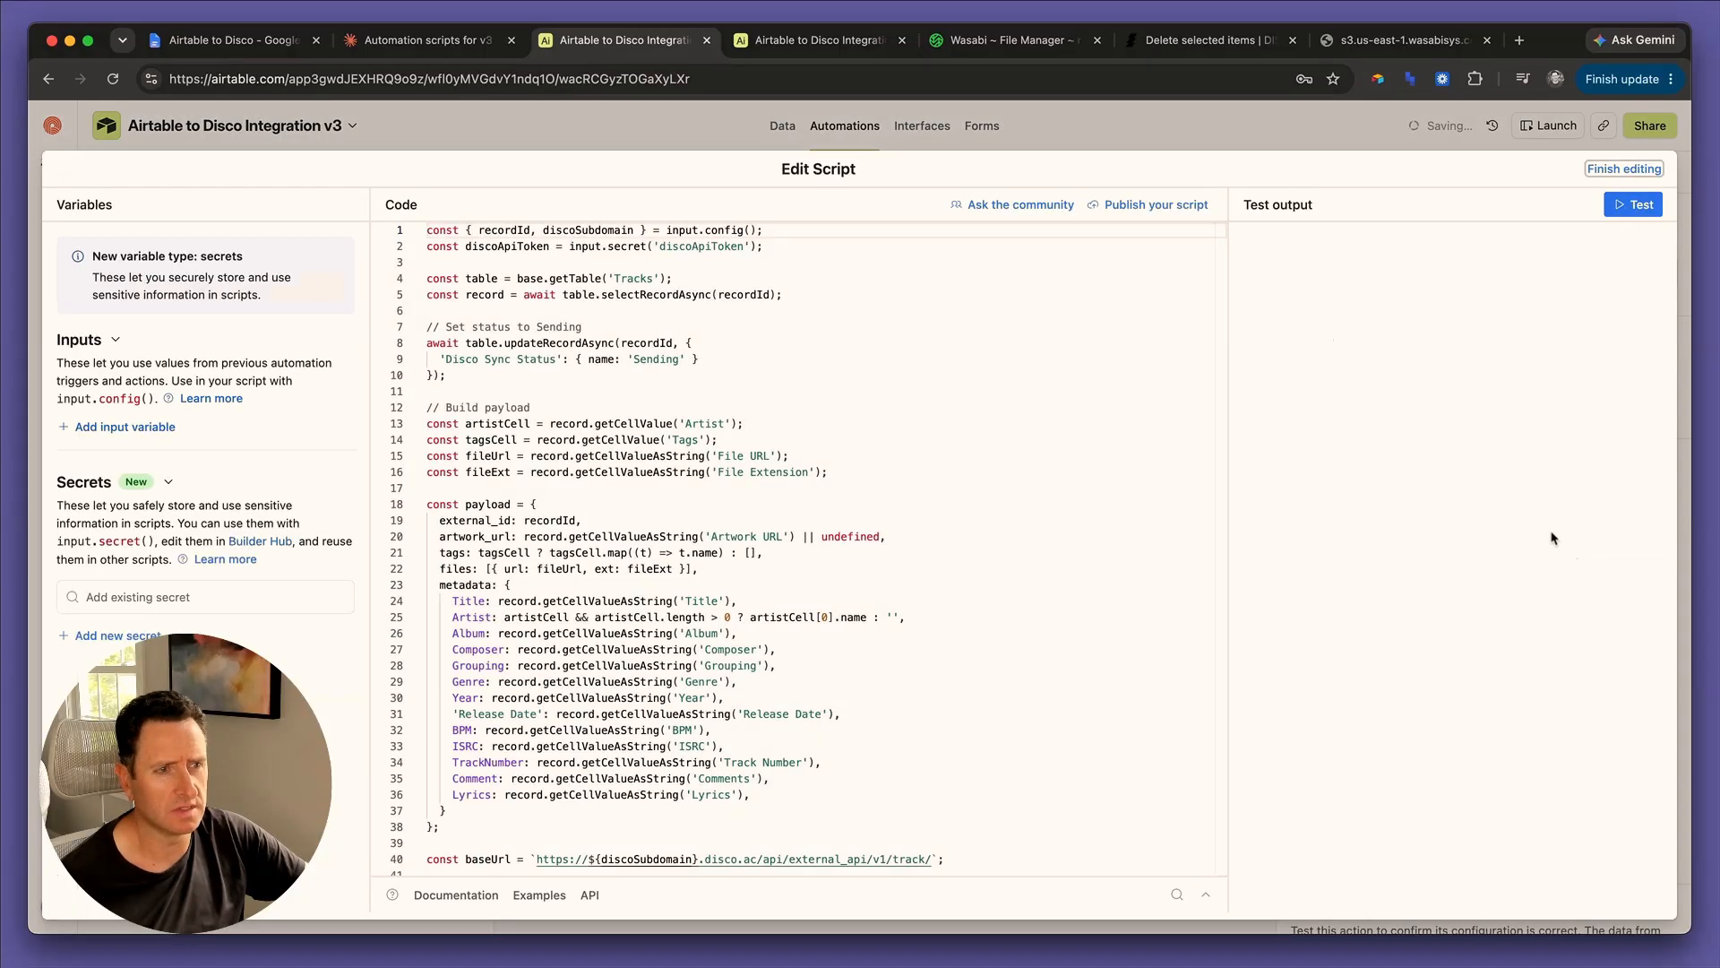
pyautogui.click(1632, 206)
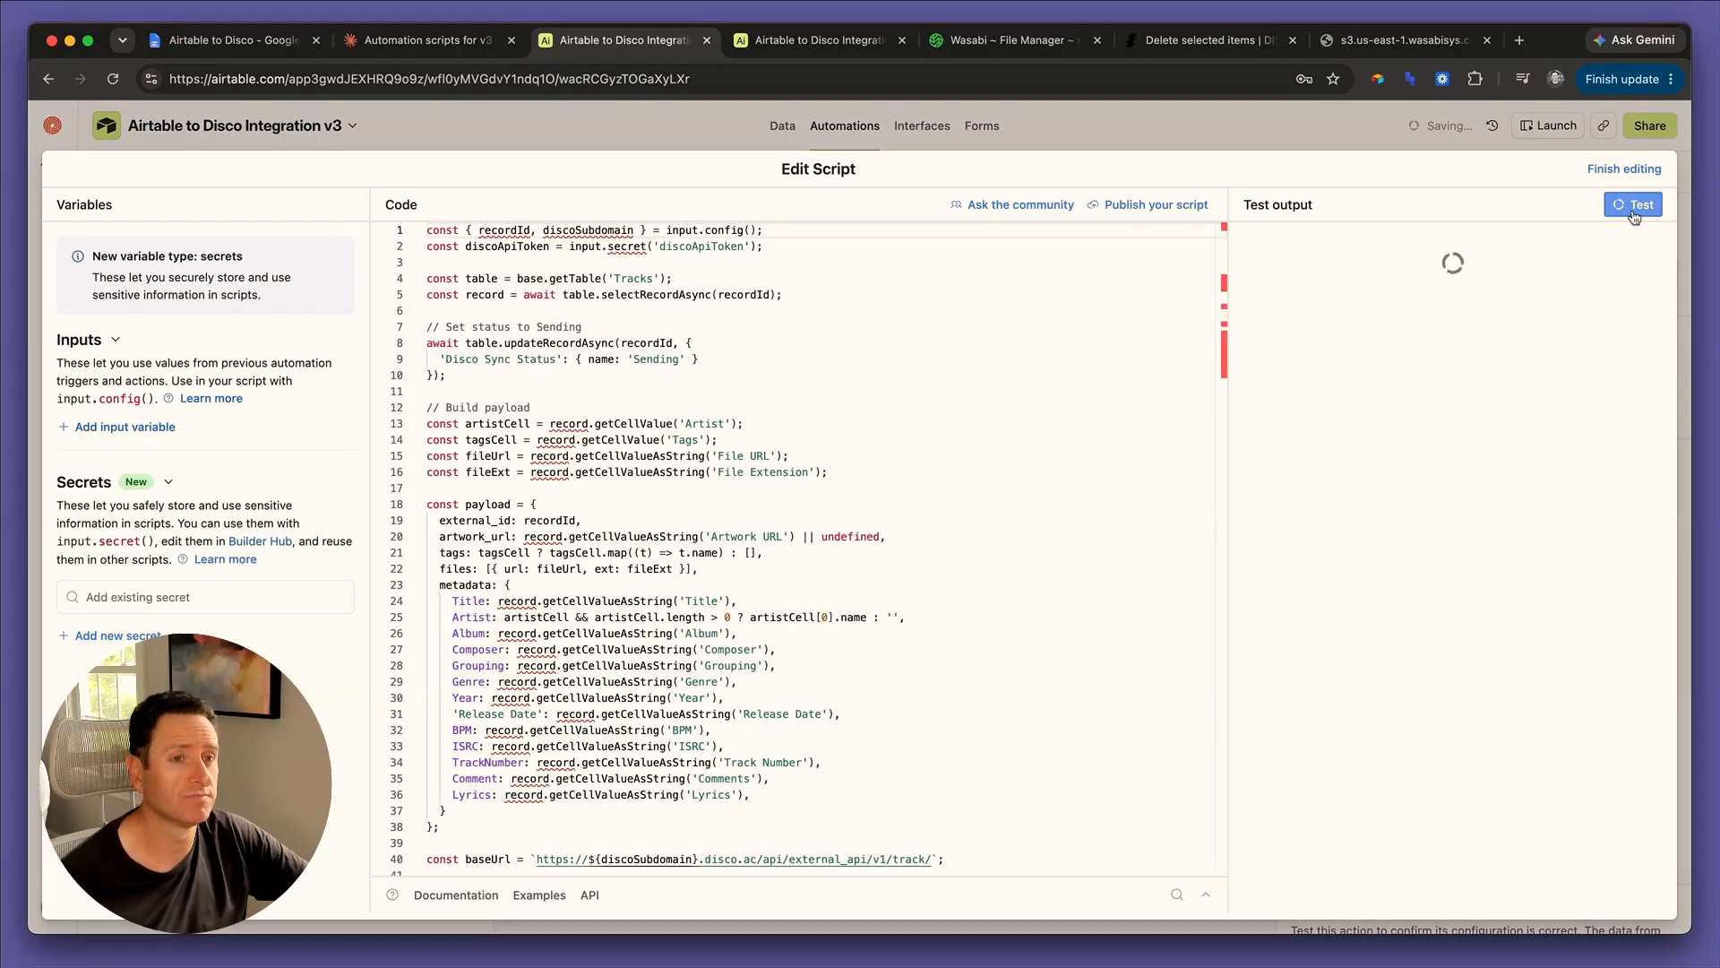
pyautogui.click(1191, 41)
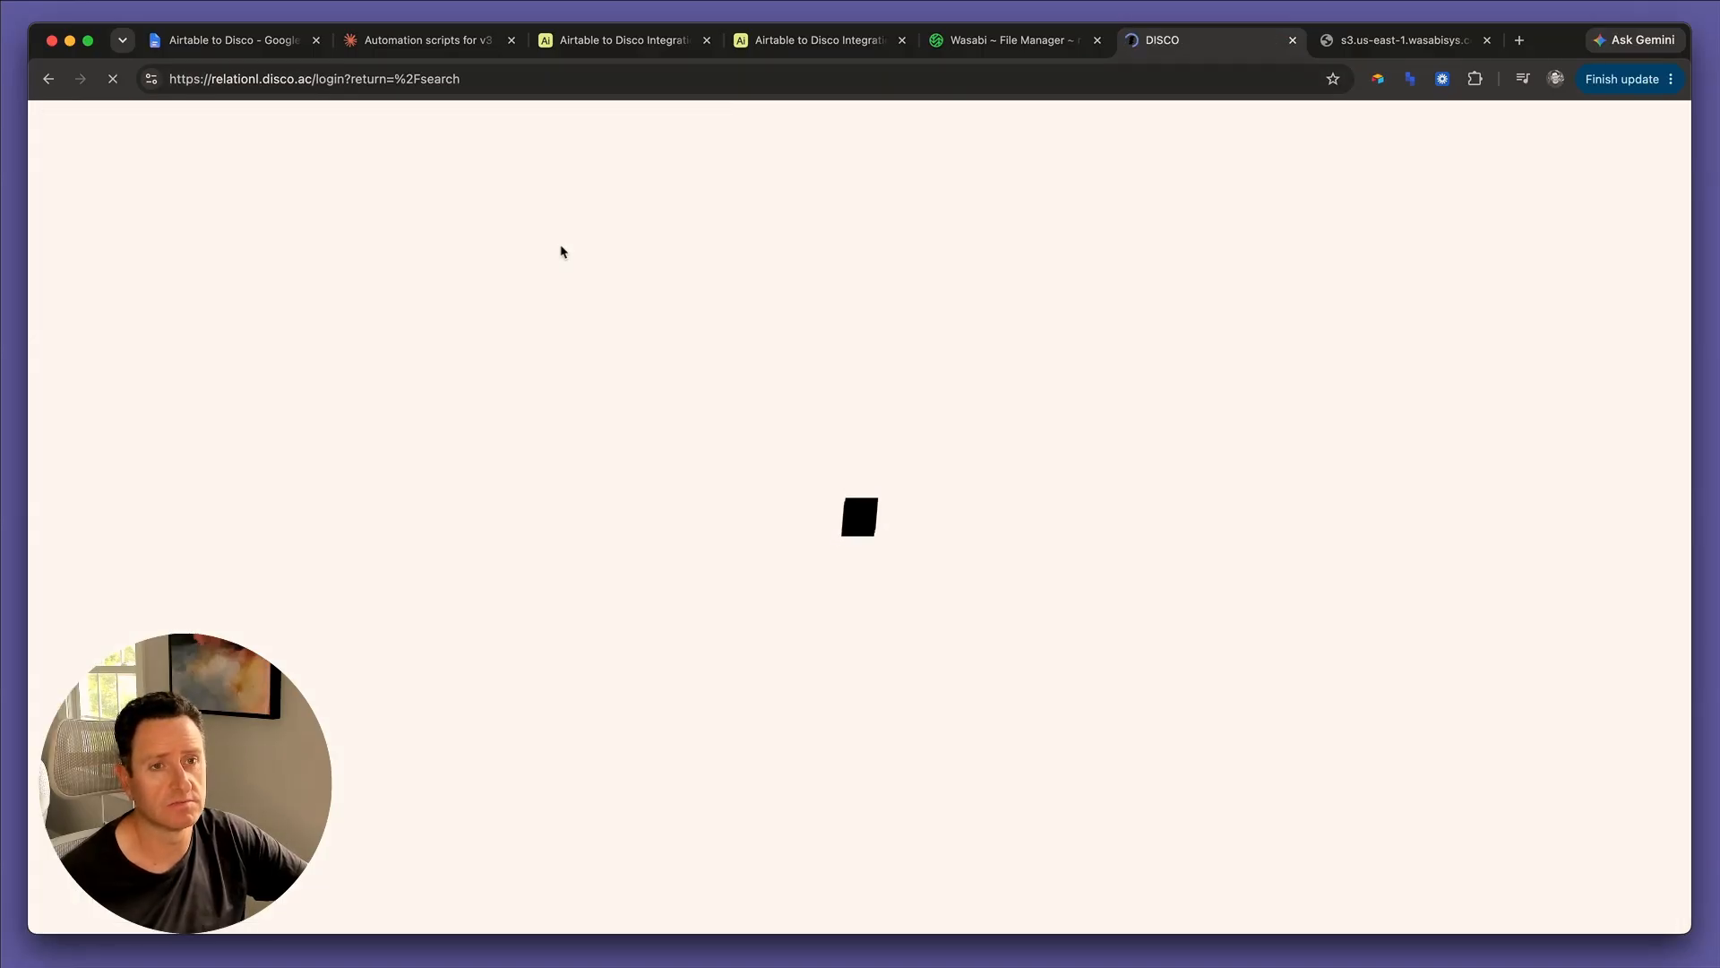
pyautogui.click(598, 45)
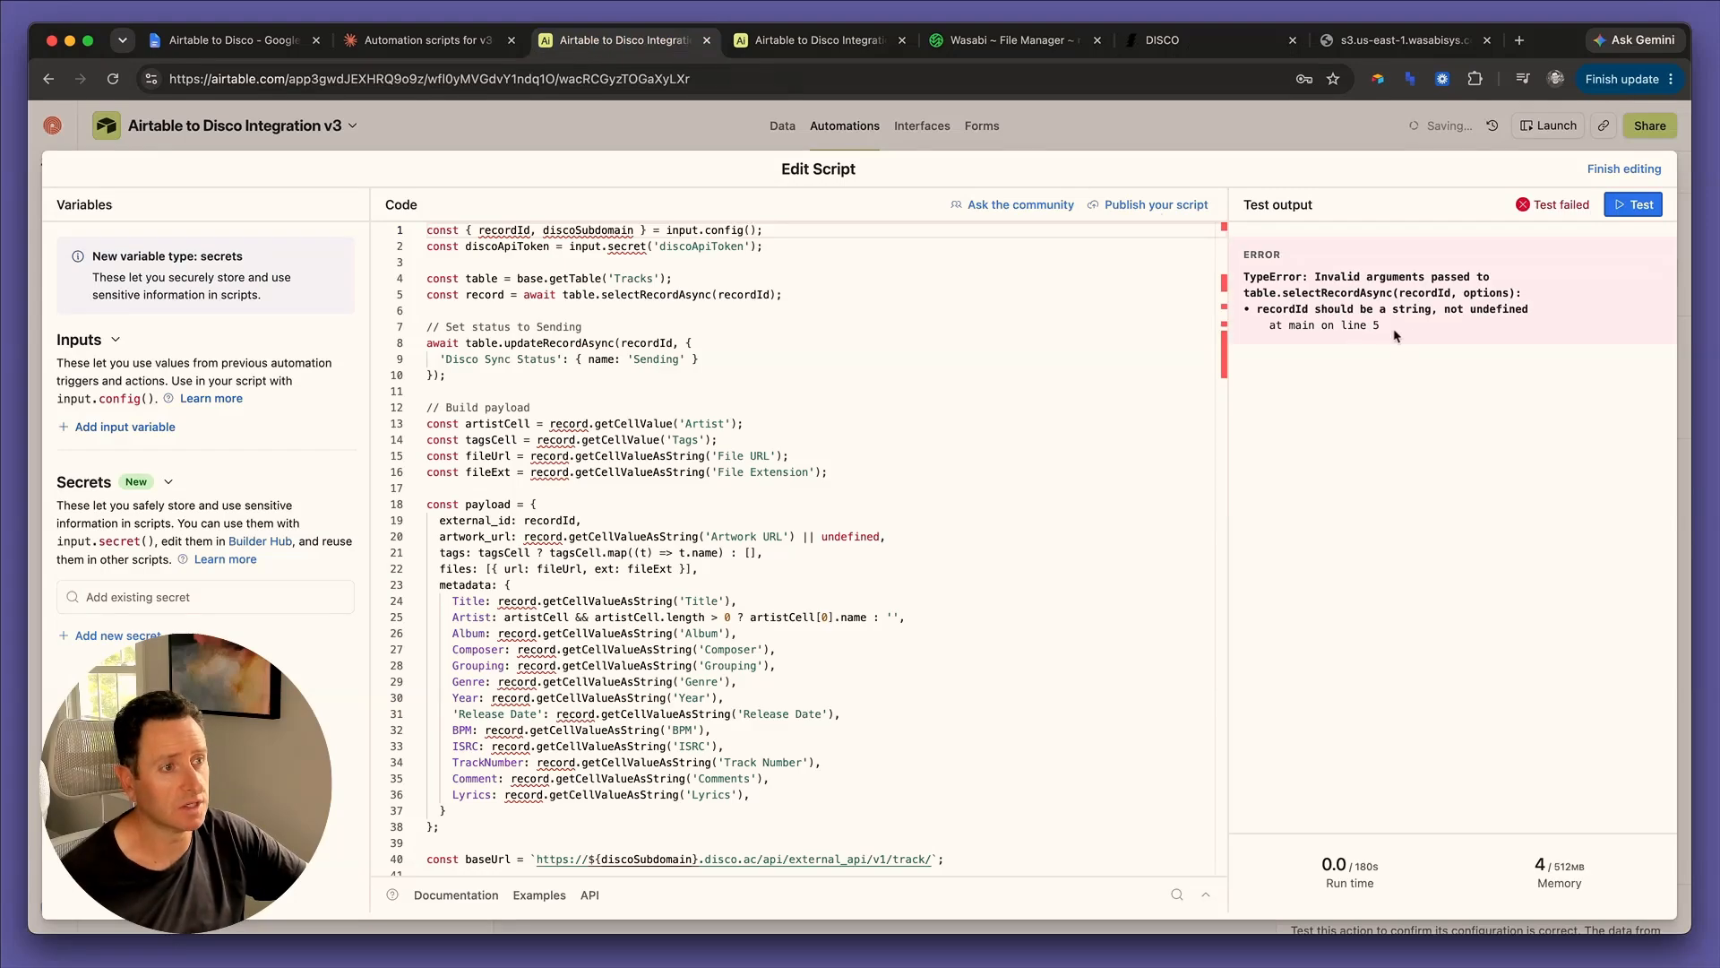
# Add recordId and discoSubdomain as input variables of the create-track script.
pyautogui.moveTo(1393, 335); pyautogui.dragTo(1243, 274)
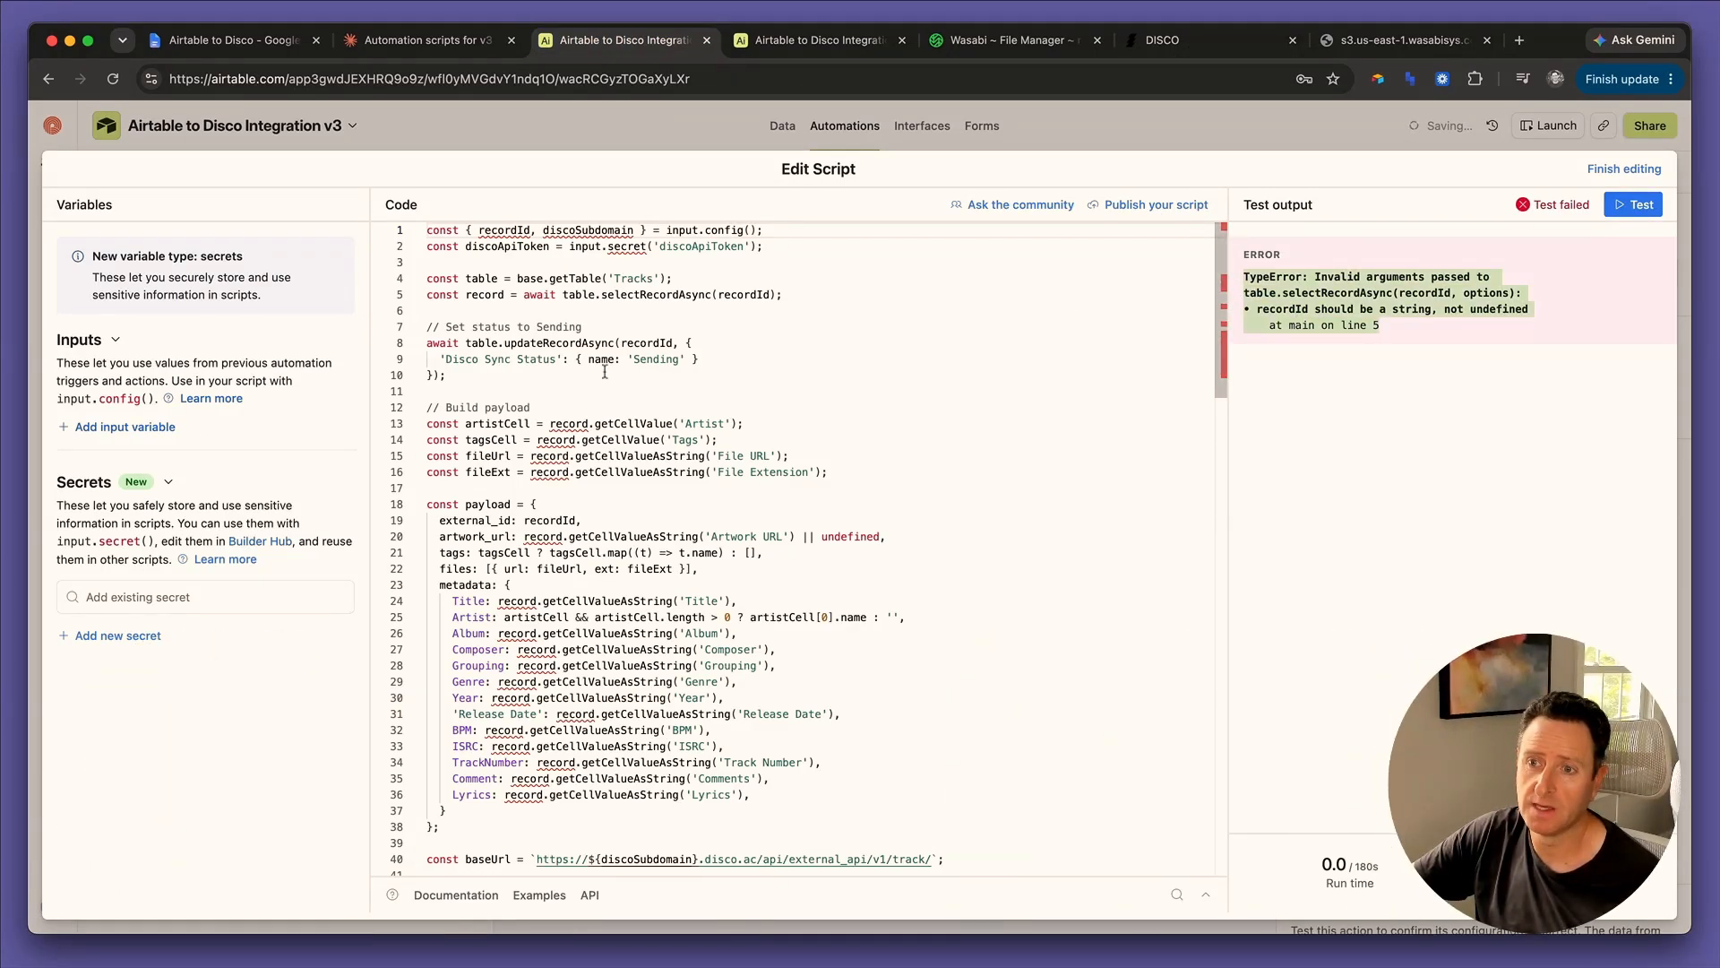
pyautogui.write('recordId')
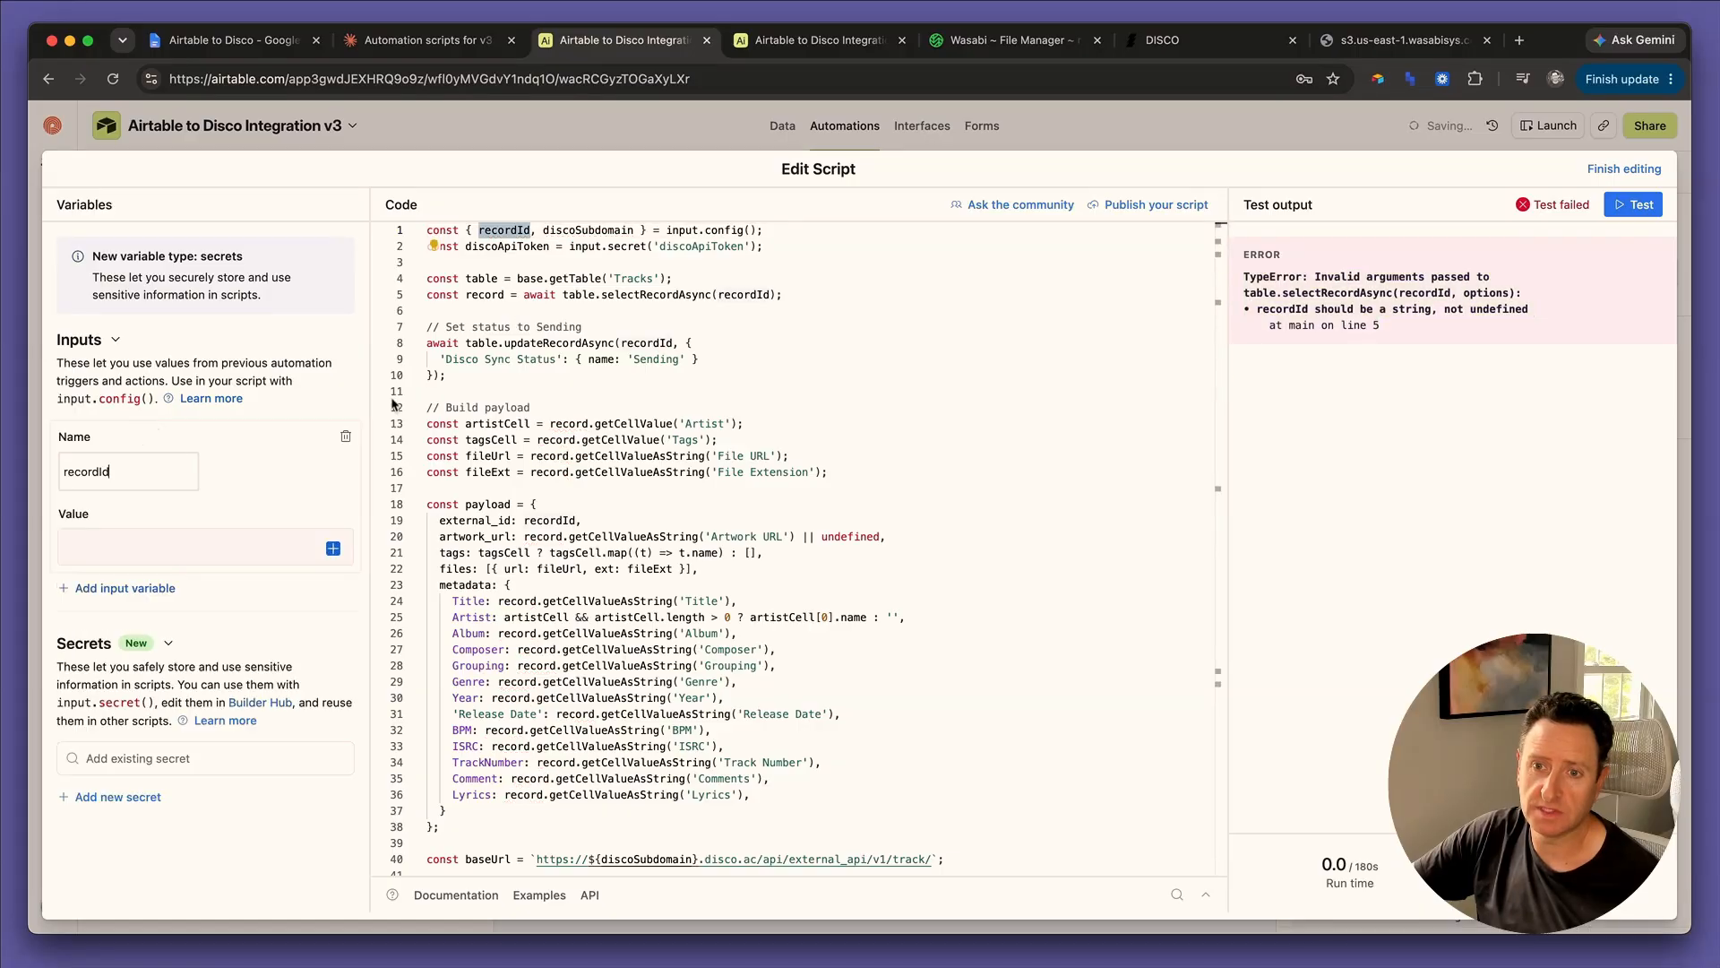
pyautogui.doubleClick(574, 231)
pyautogui.press('super+c')
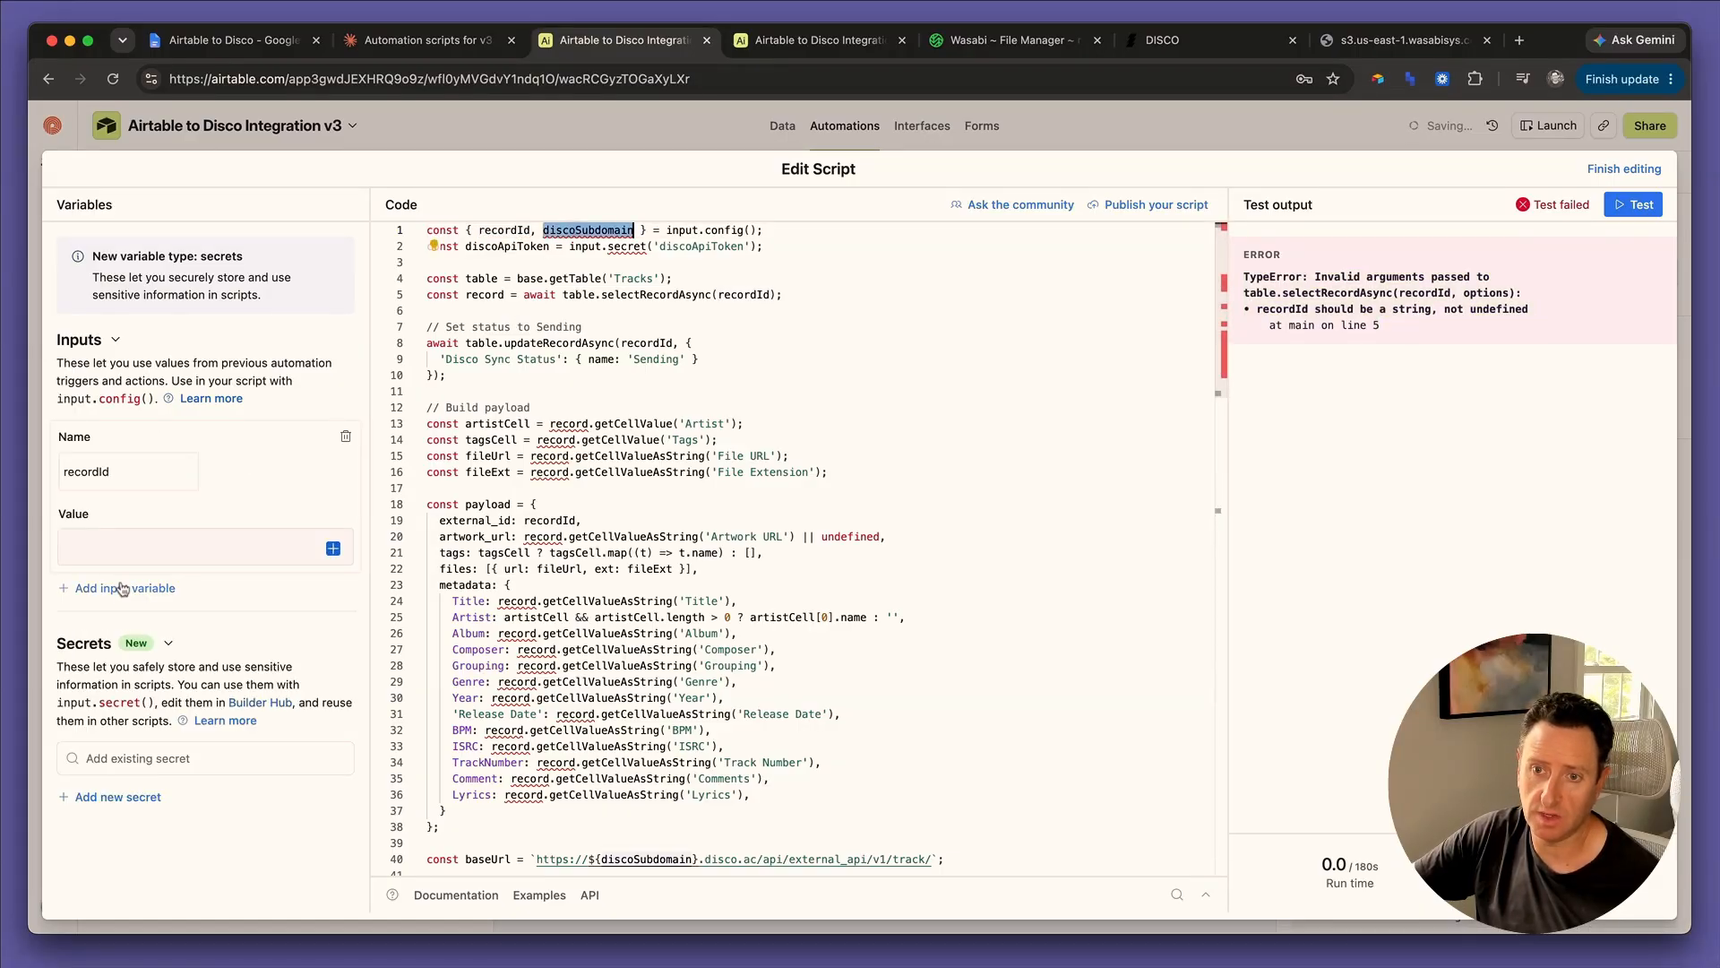
pyautogui.click(124, 587)
pyautogui.press('super+v')
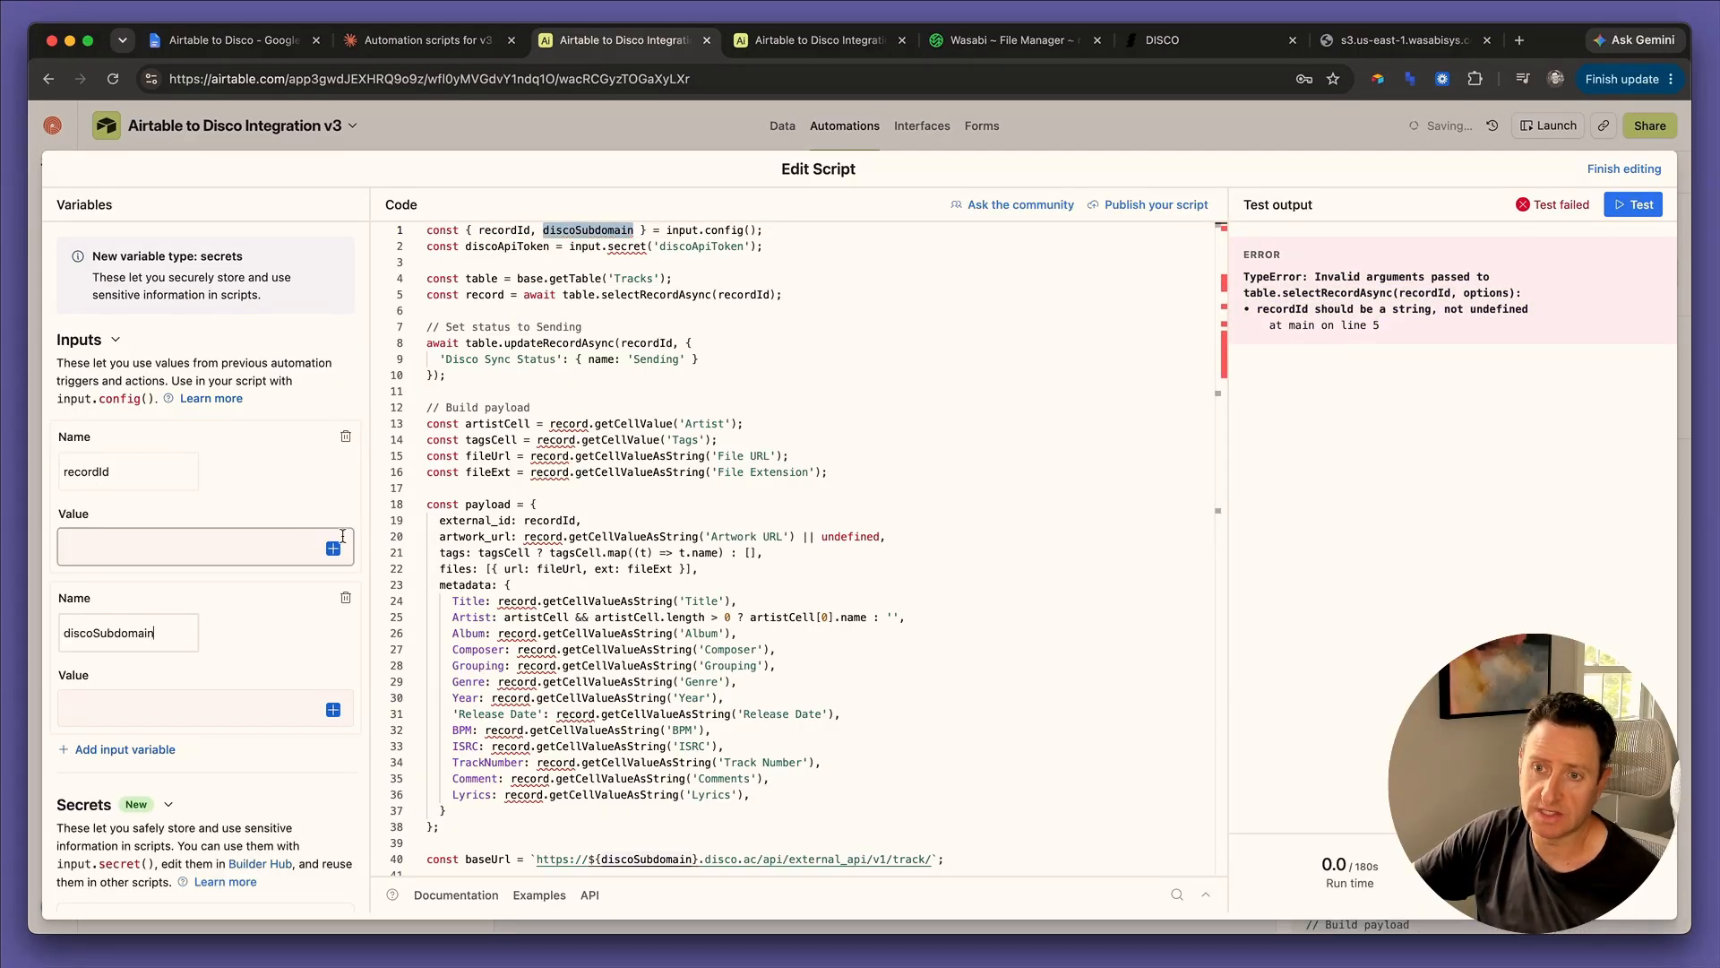
# Feed the Airtable record ID into recordId and start filling in discoSubdomain's value.
pyautogui.click(200, 540)
pyautogui.click(369, 782)
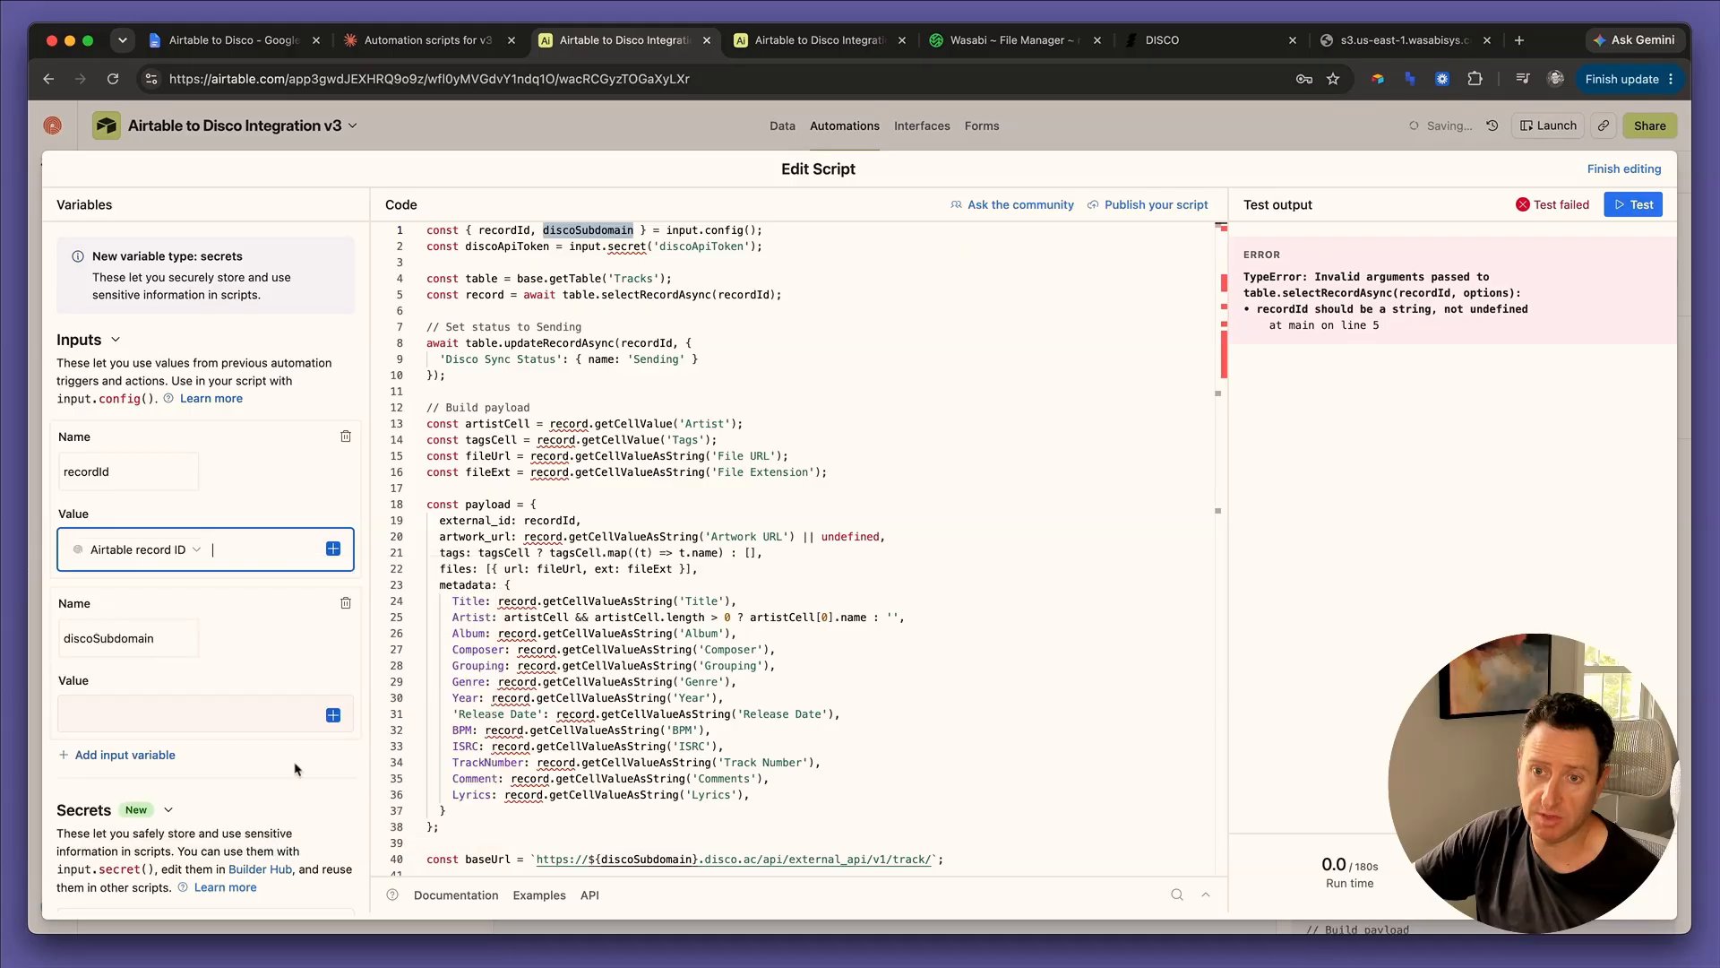
pyautogui.click(273, 716)
pyautogui.write('relationl')
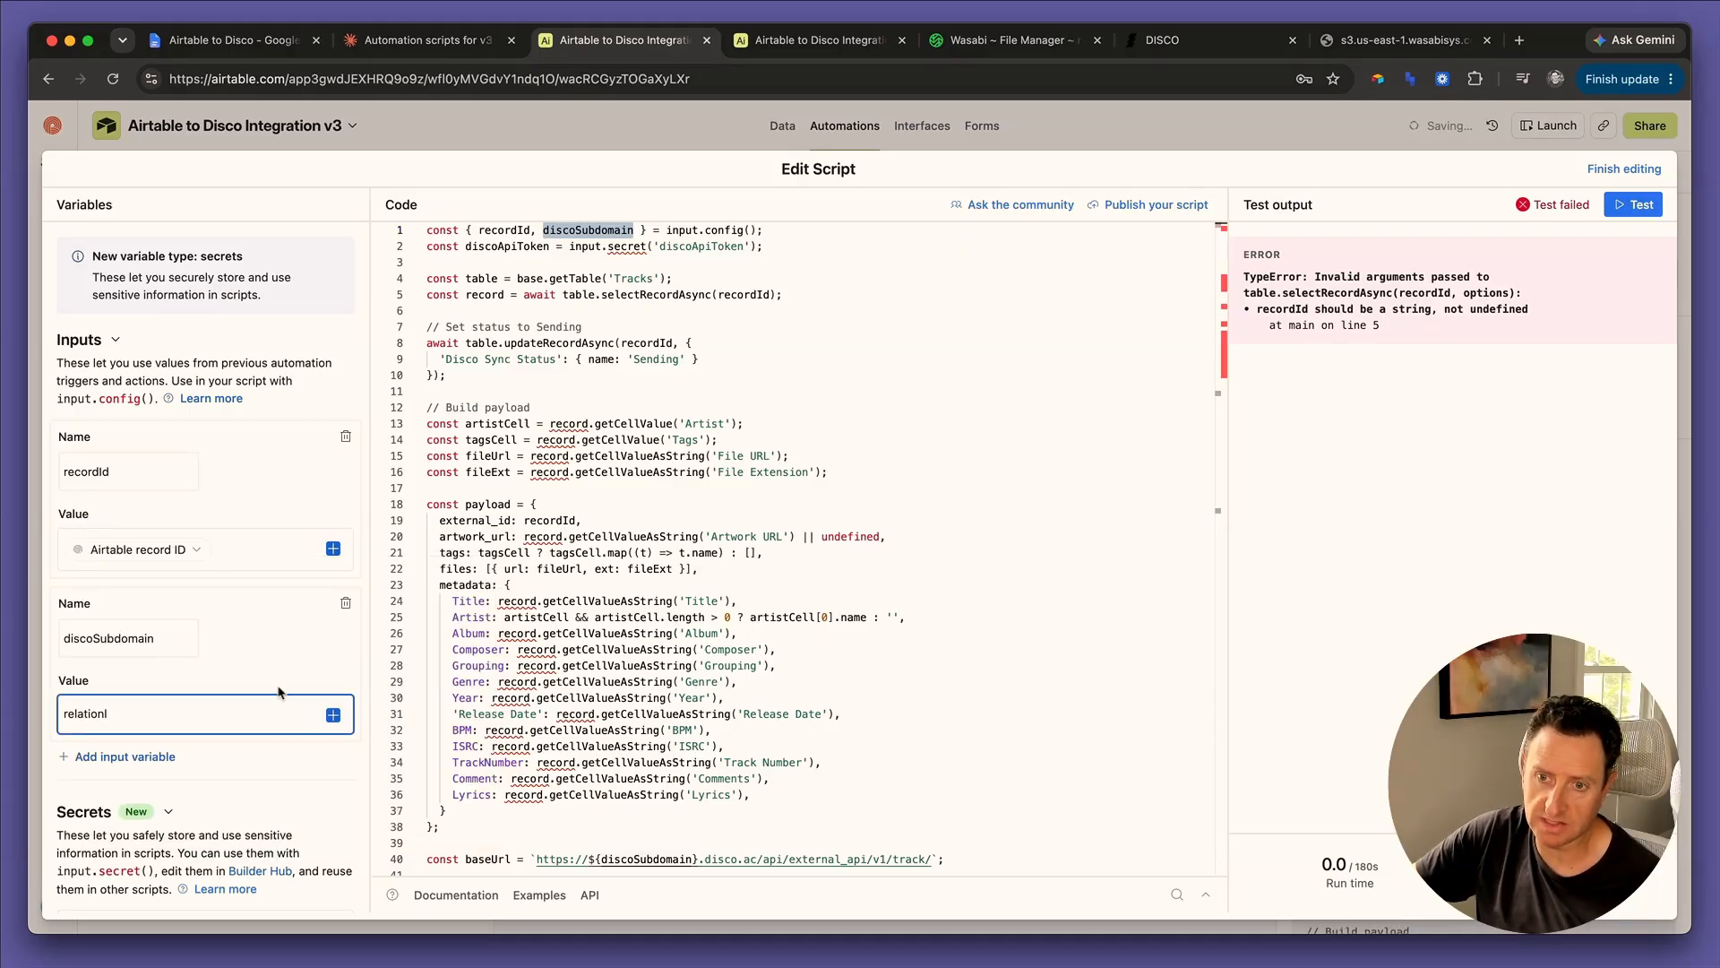
pyautogui.scroll(-3, 279, 692)
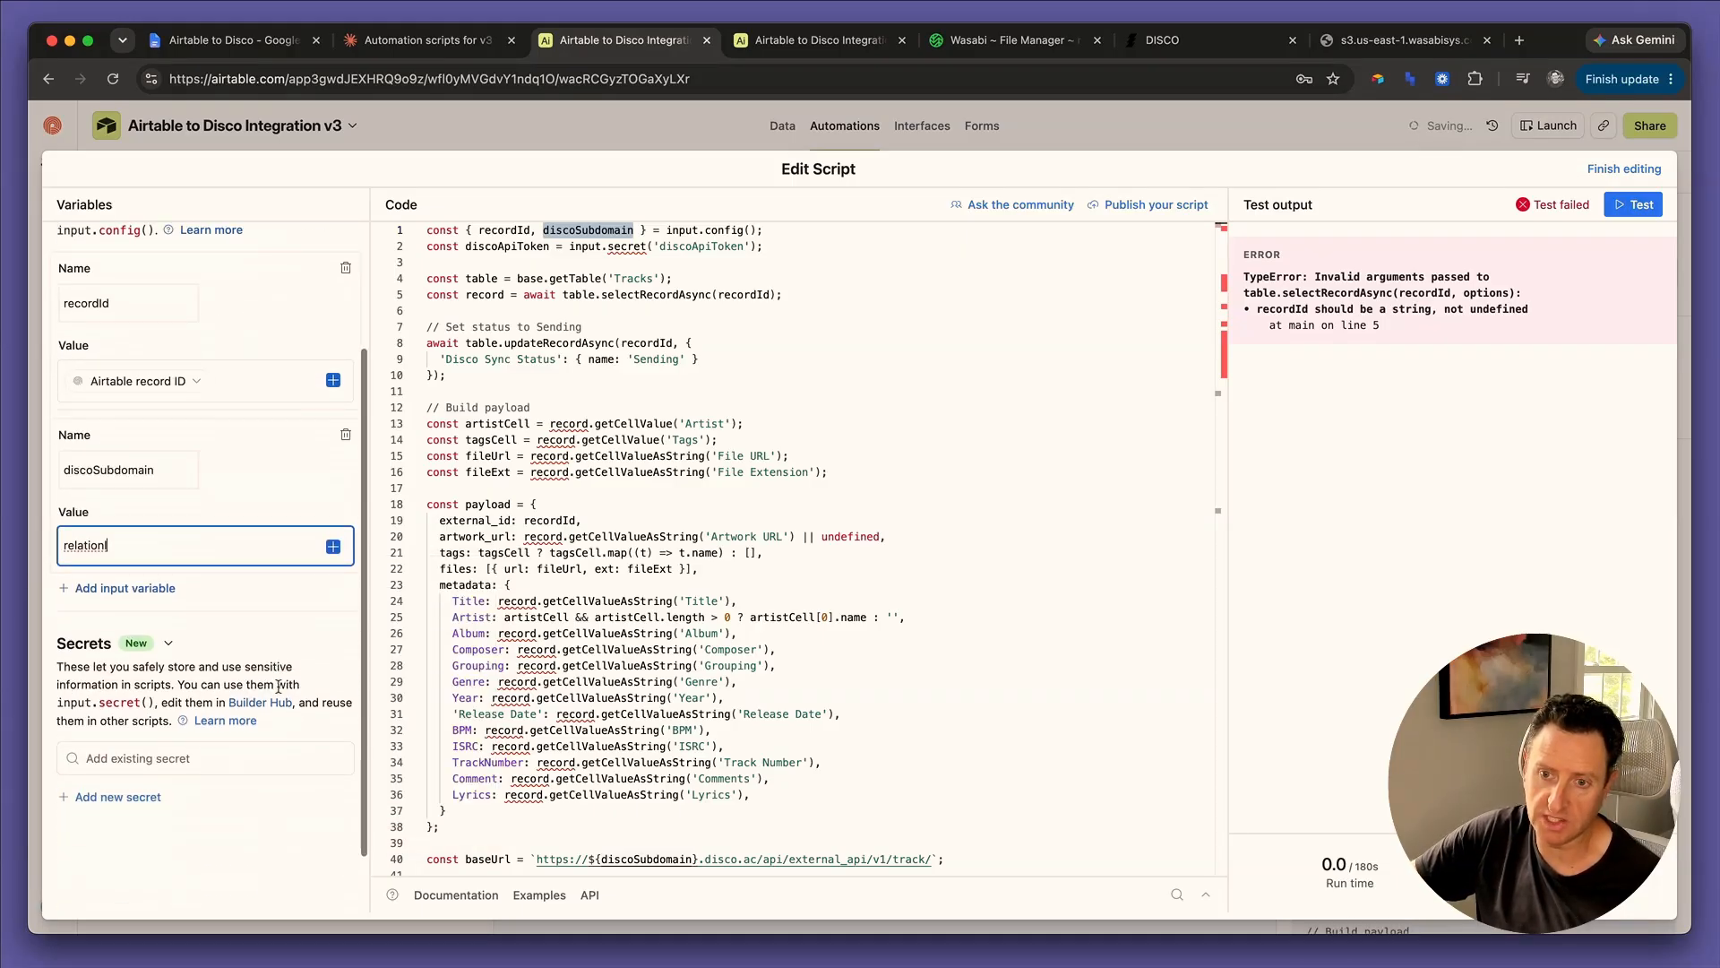
# Attach the existing discoApiToken secret to the script and start a test run.
pyautogui.click(209, 753)
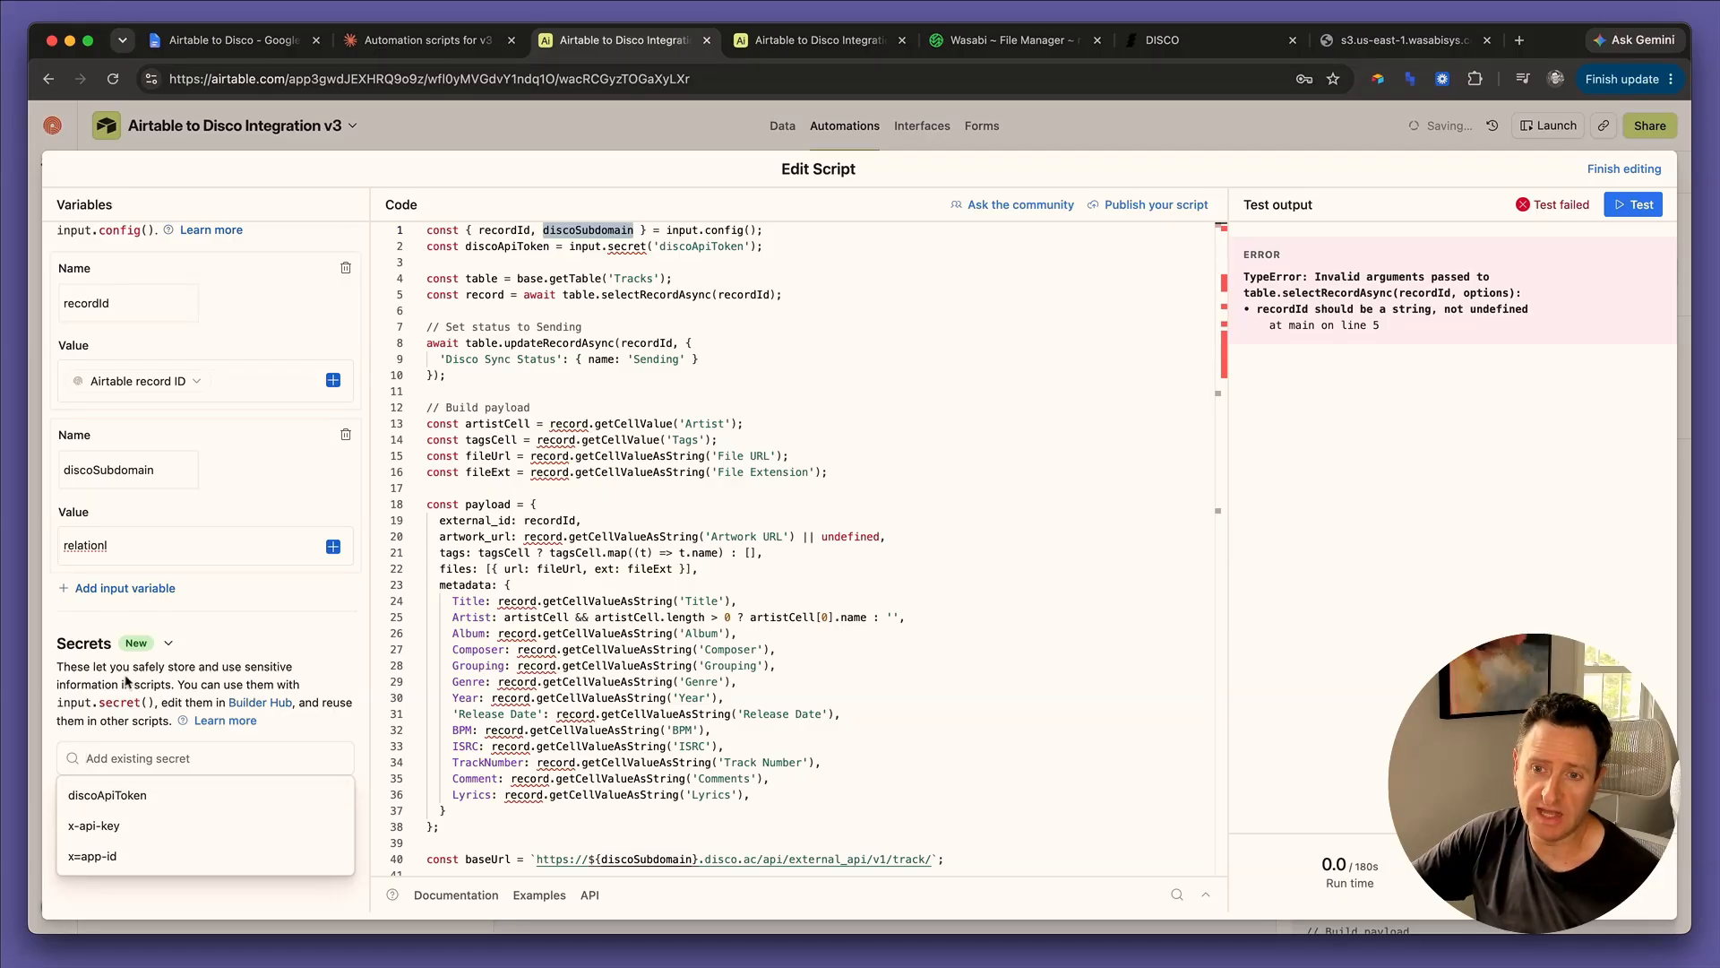
pyautogui.click(140, 799)
pyautogui.click(1043, 616)
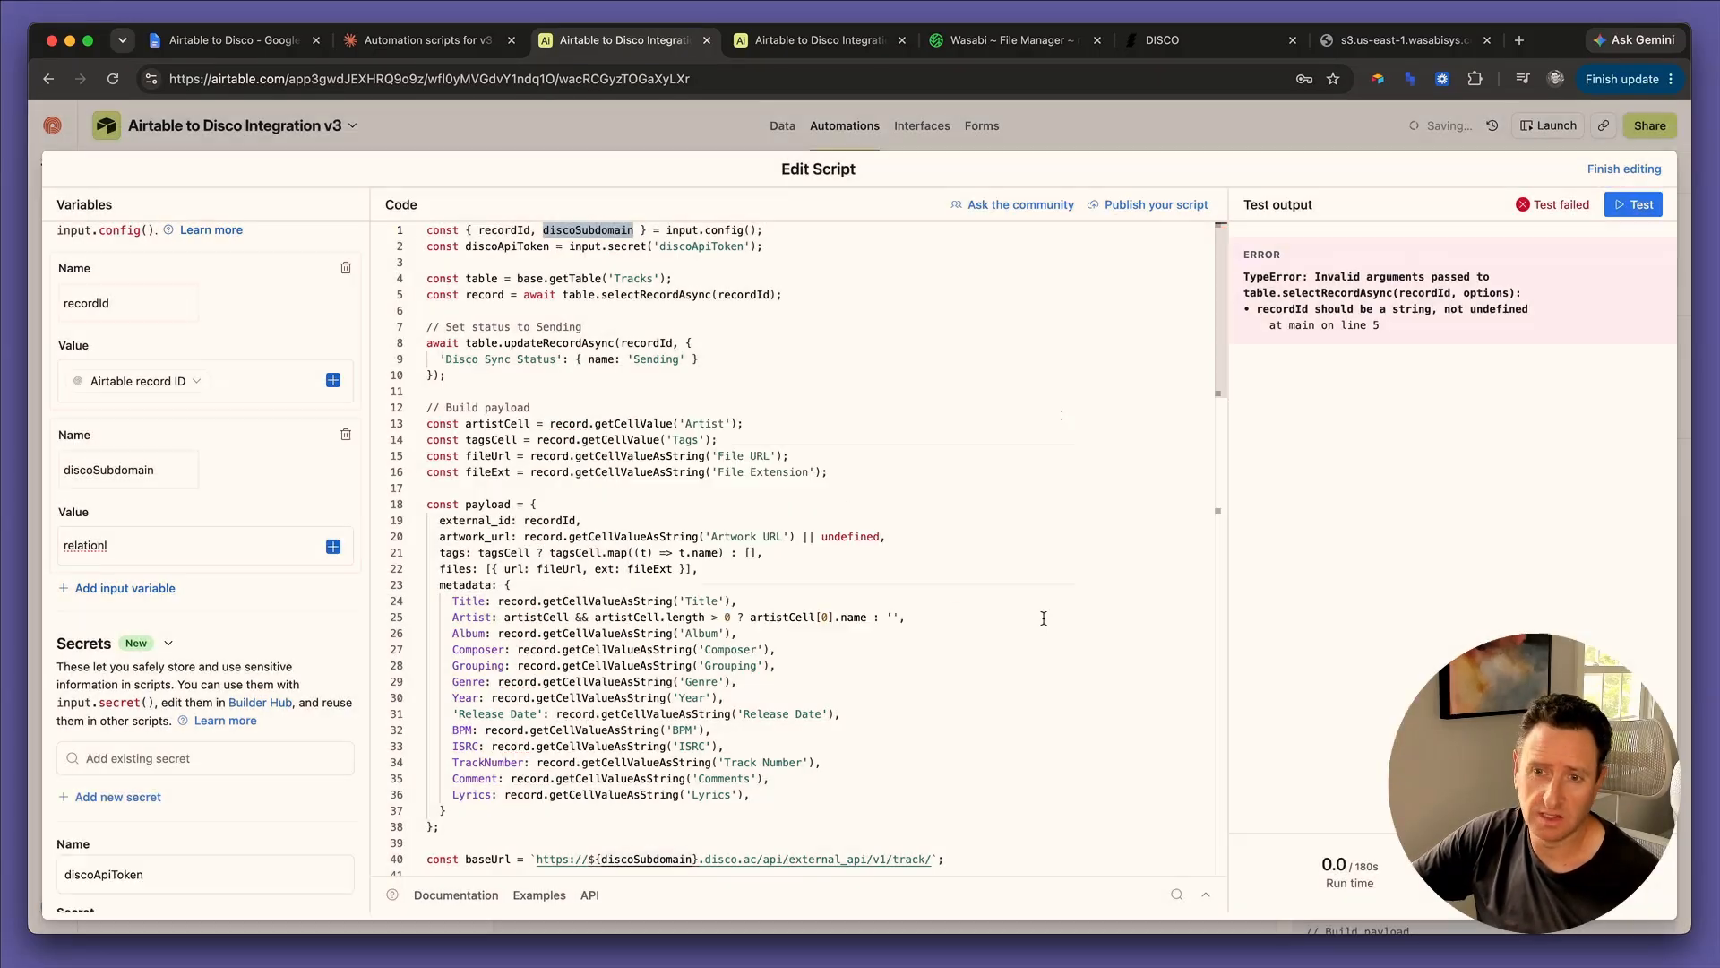
pyautogui.scroll(-2, 252, 688)
pyautogui.scroll(3, 274, 753)
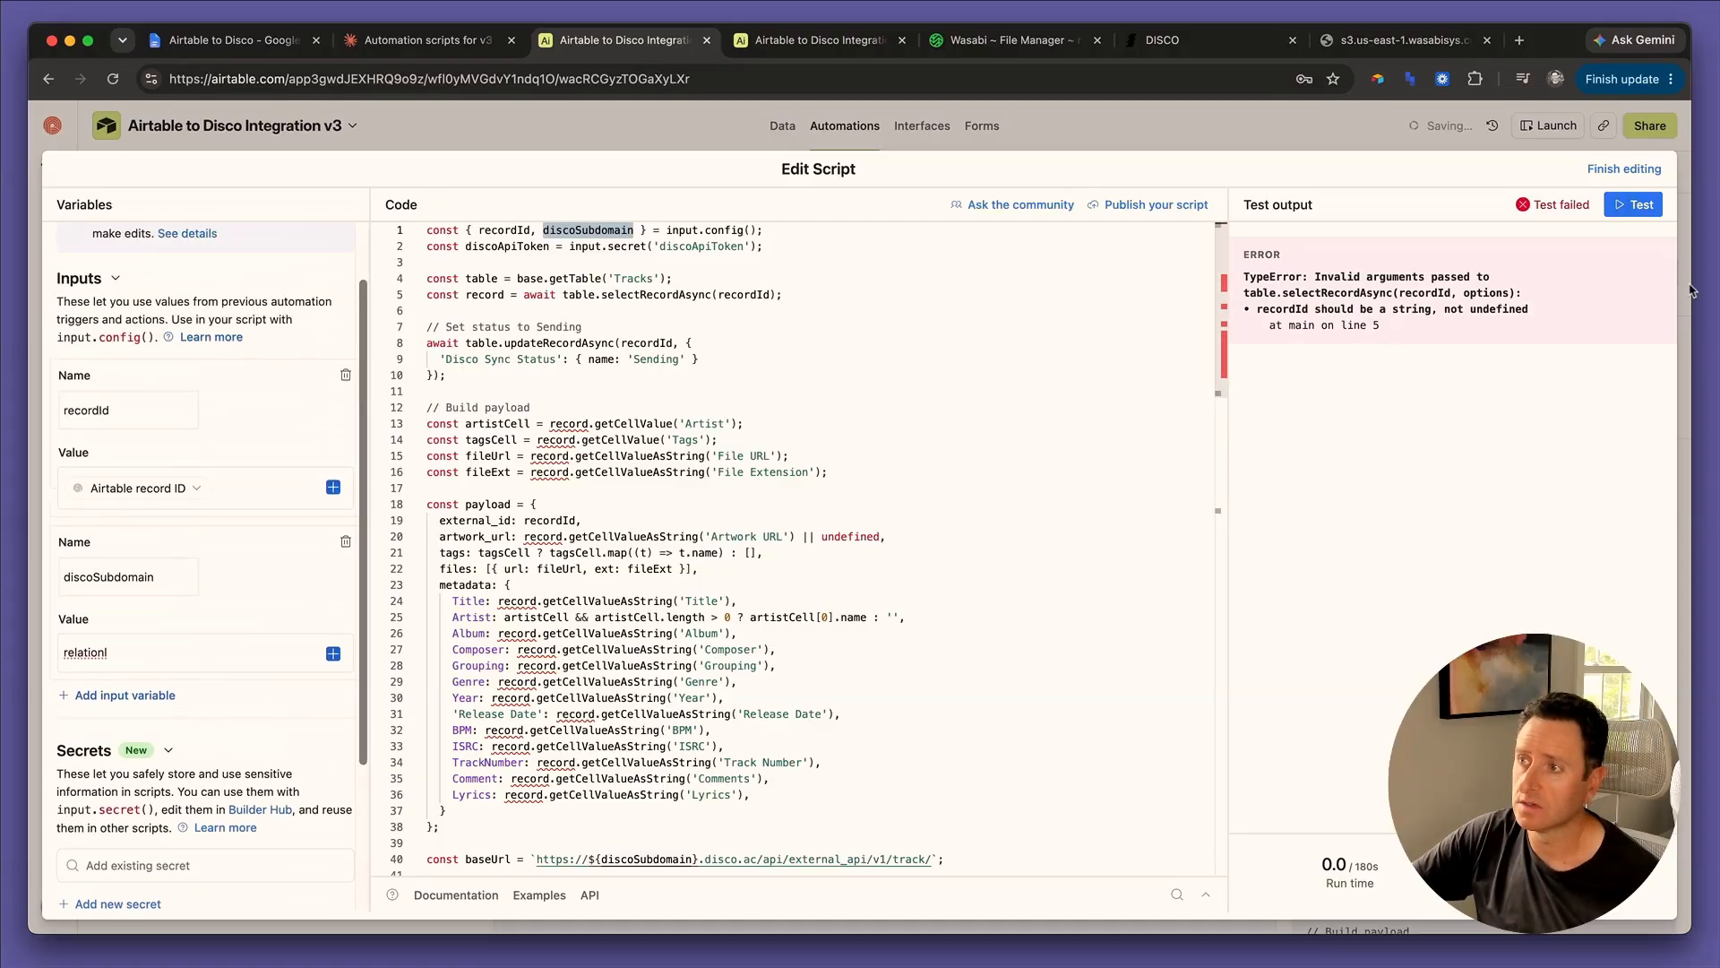
pyautogui.click(1634, 206)
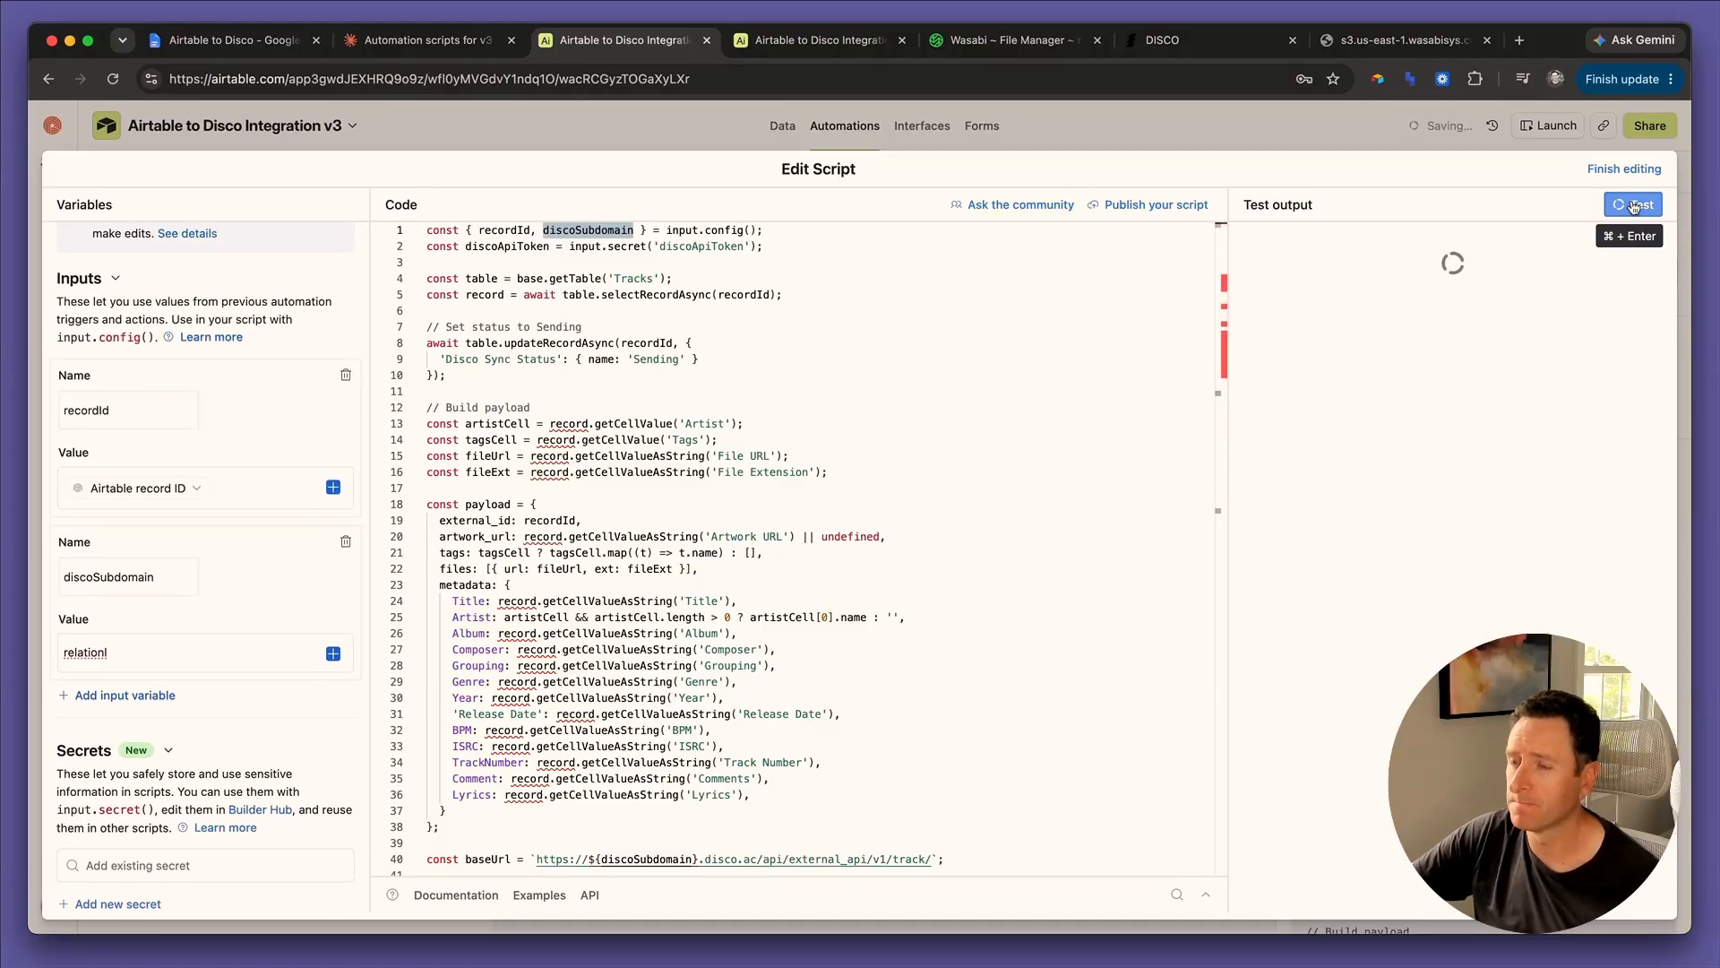
# Review MIGRAINE's metadata in DISCO, including its comments, lyrics and tags.
pyautogui.press('super+6')
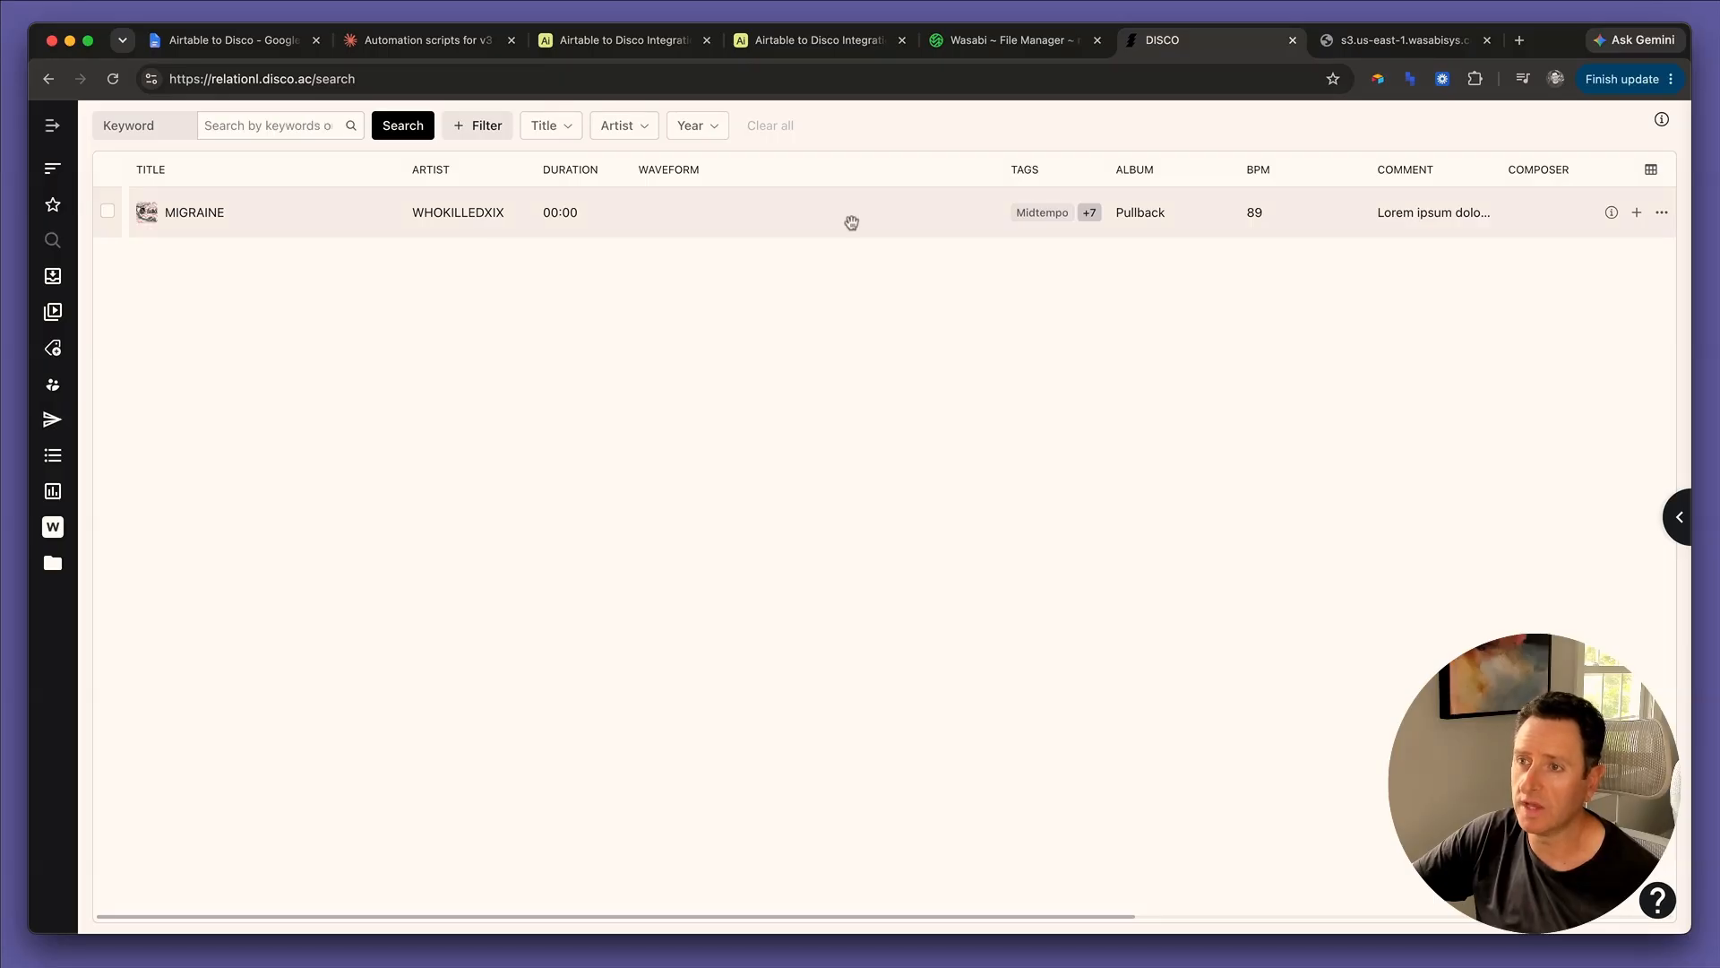
pyautogui.hscroll(5, 1039, 211)
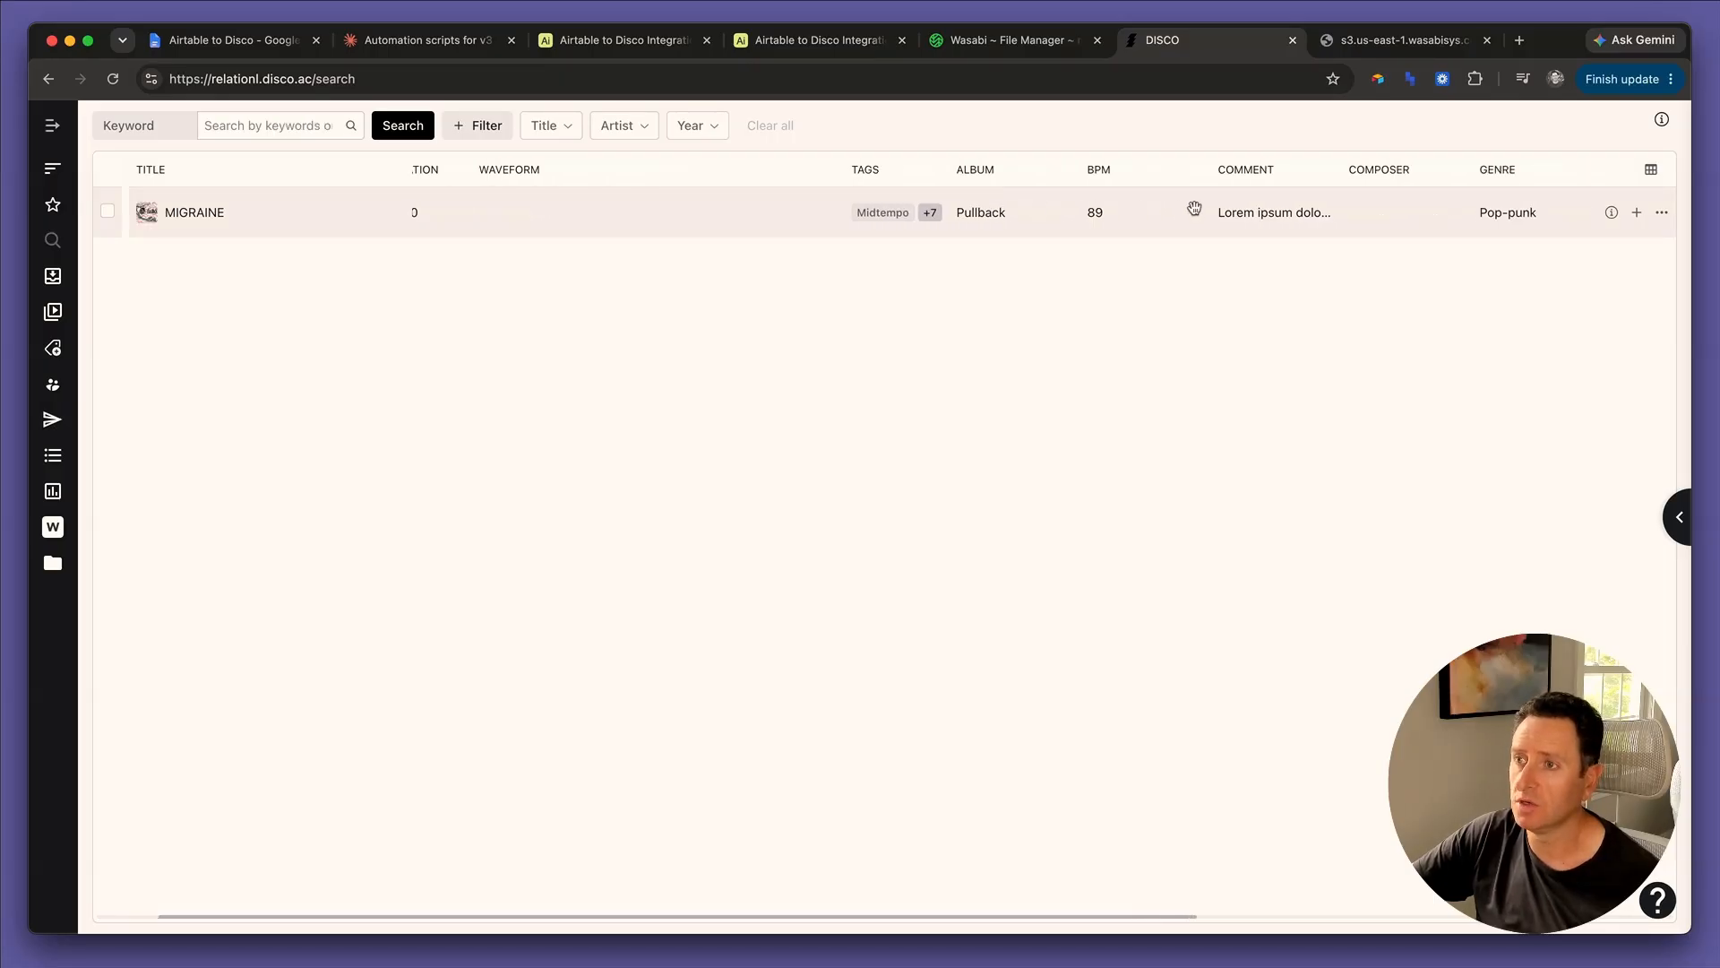
pyautogui.hscroll(10, 1263, 207)
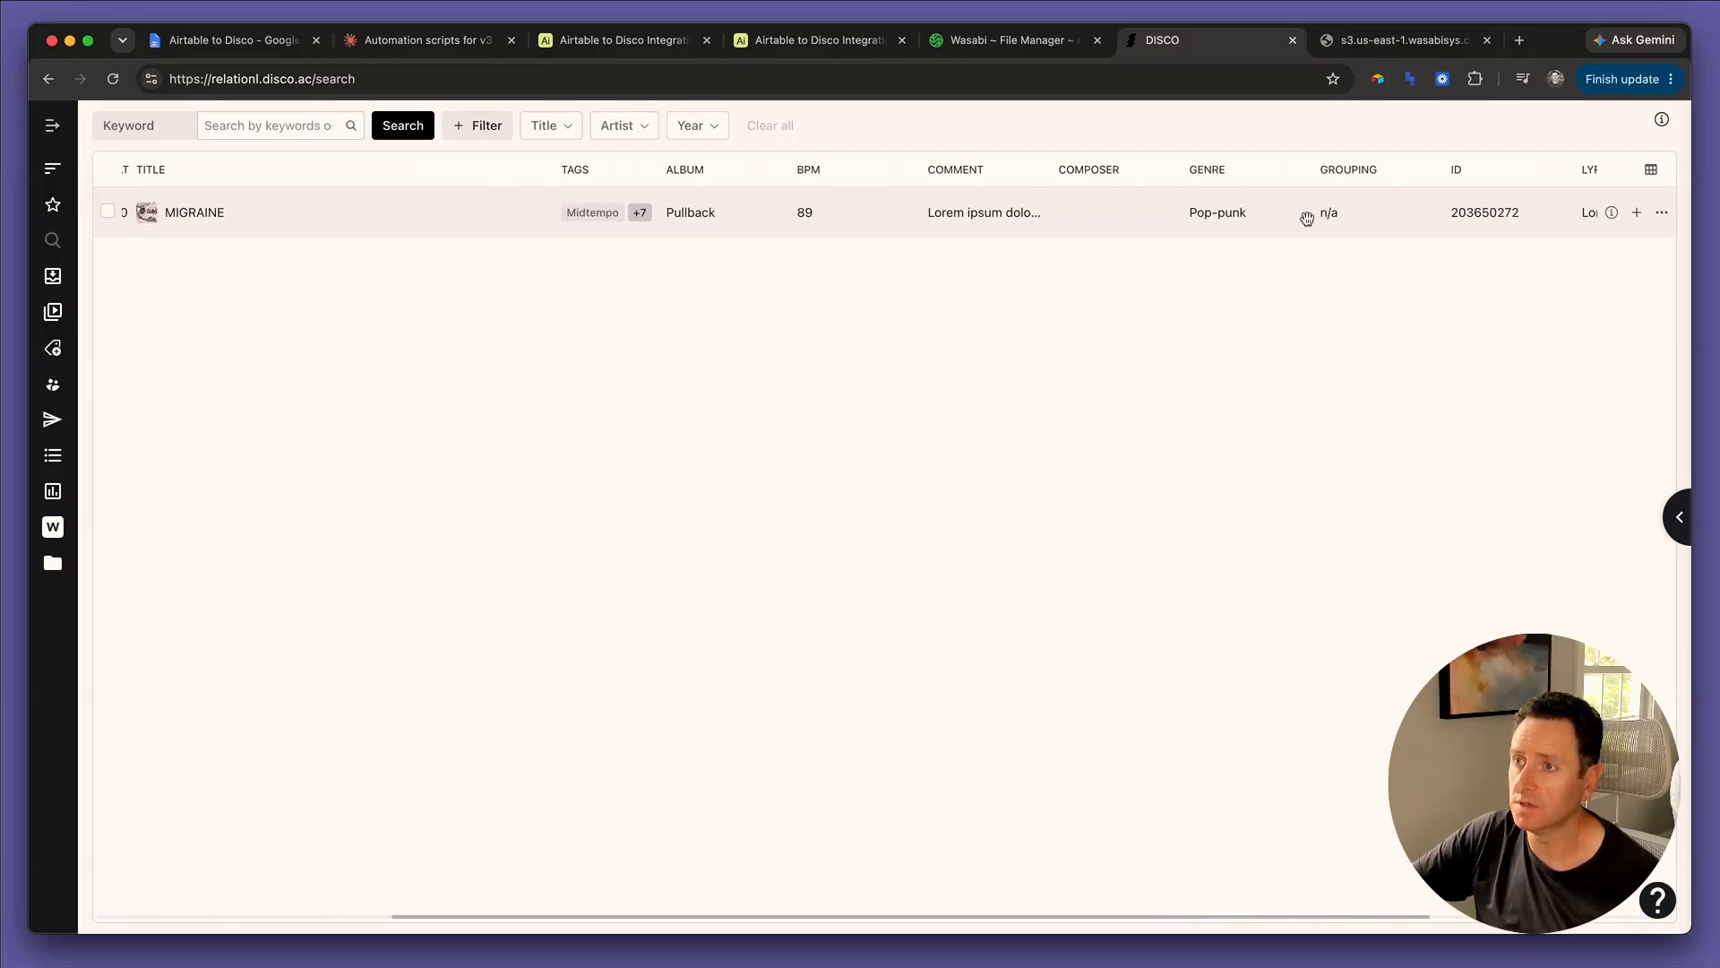
pyautogui.hscroll(3, 1306, 218)
pyautogui.click(1610, 213)
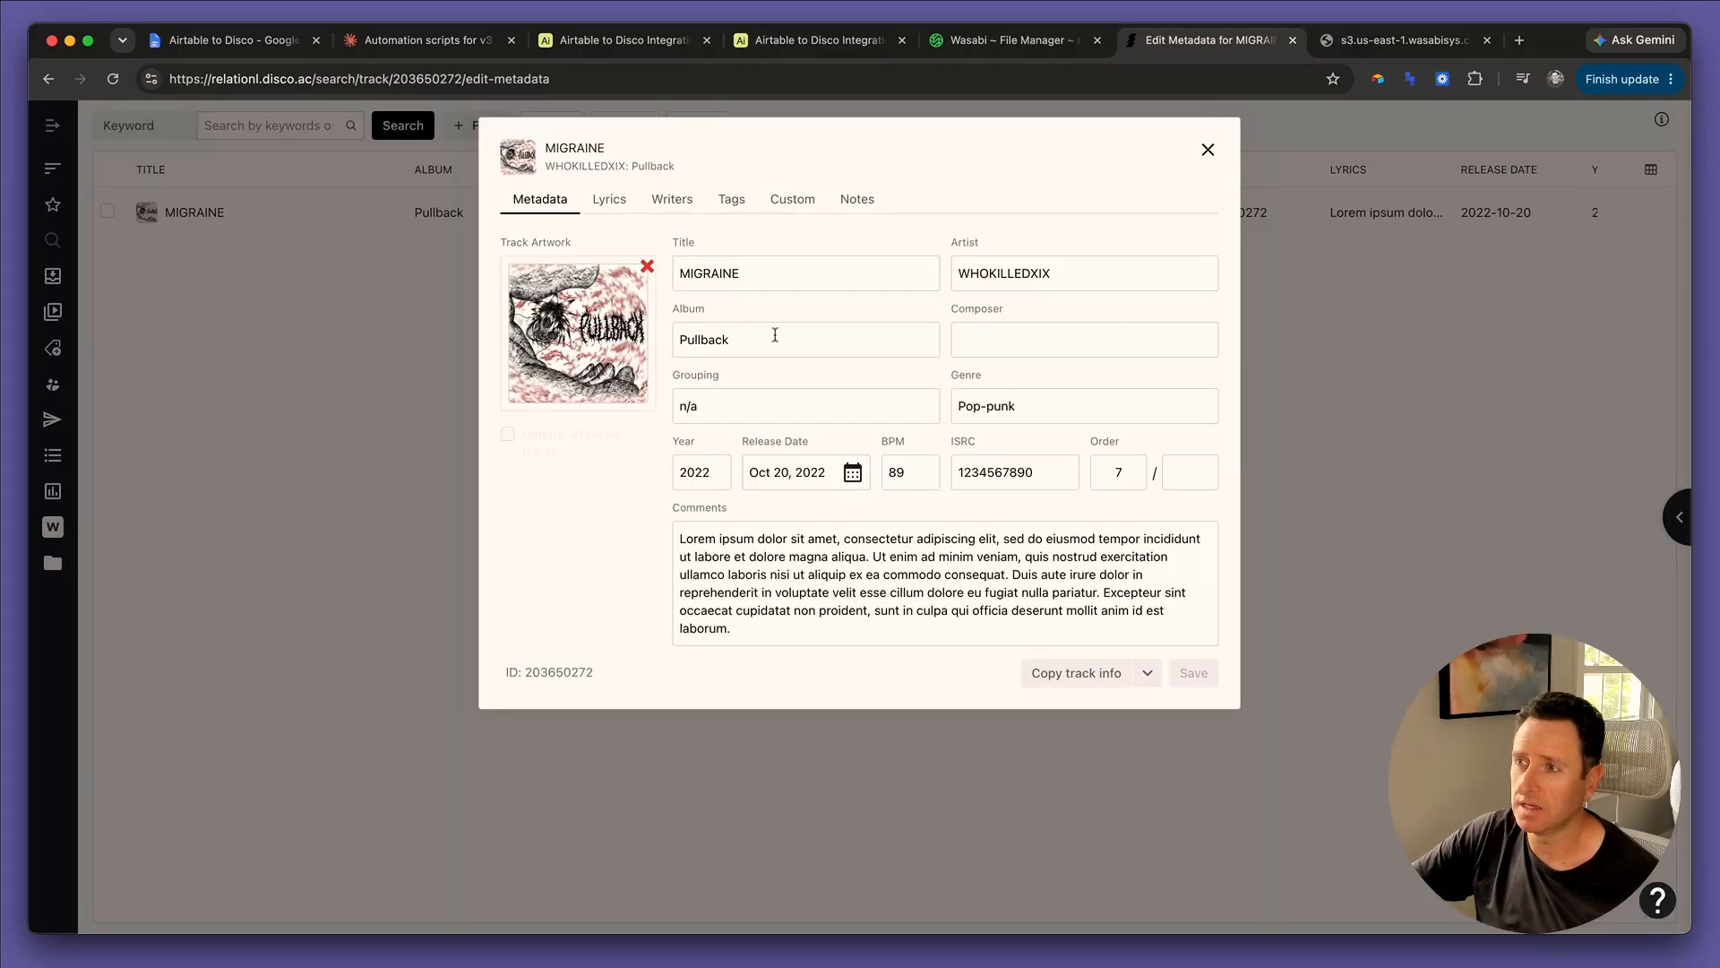
pyautogui.tripleClick(724, 574)
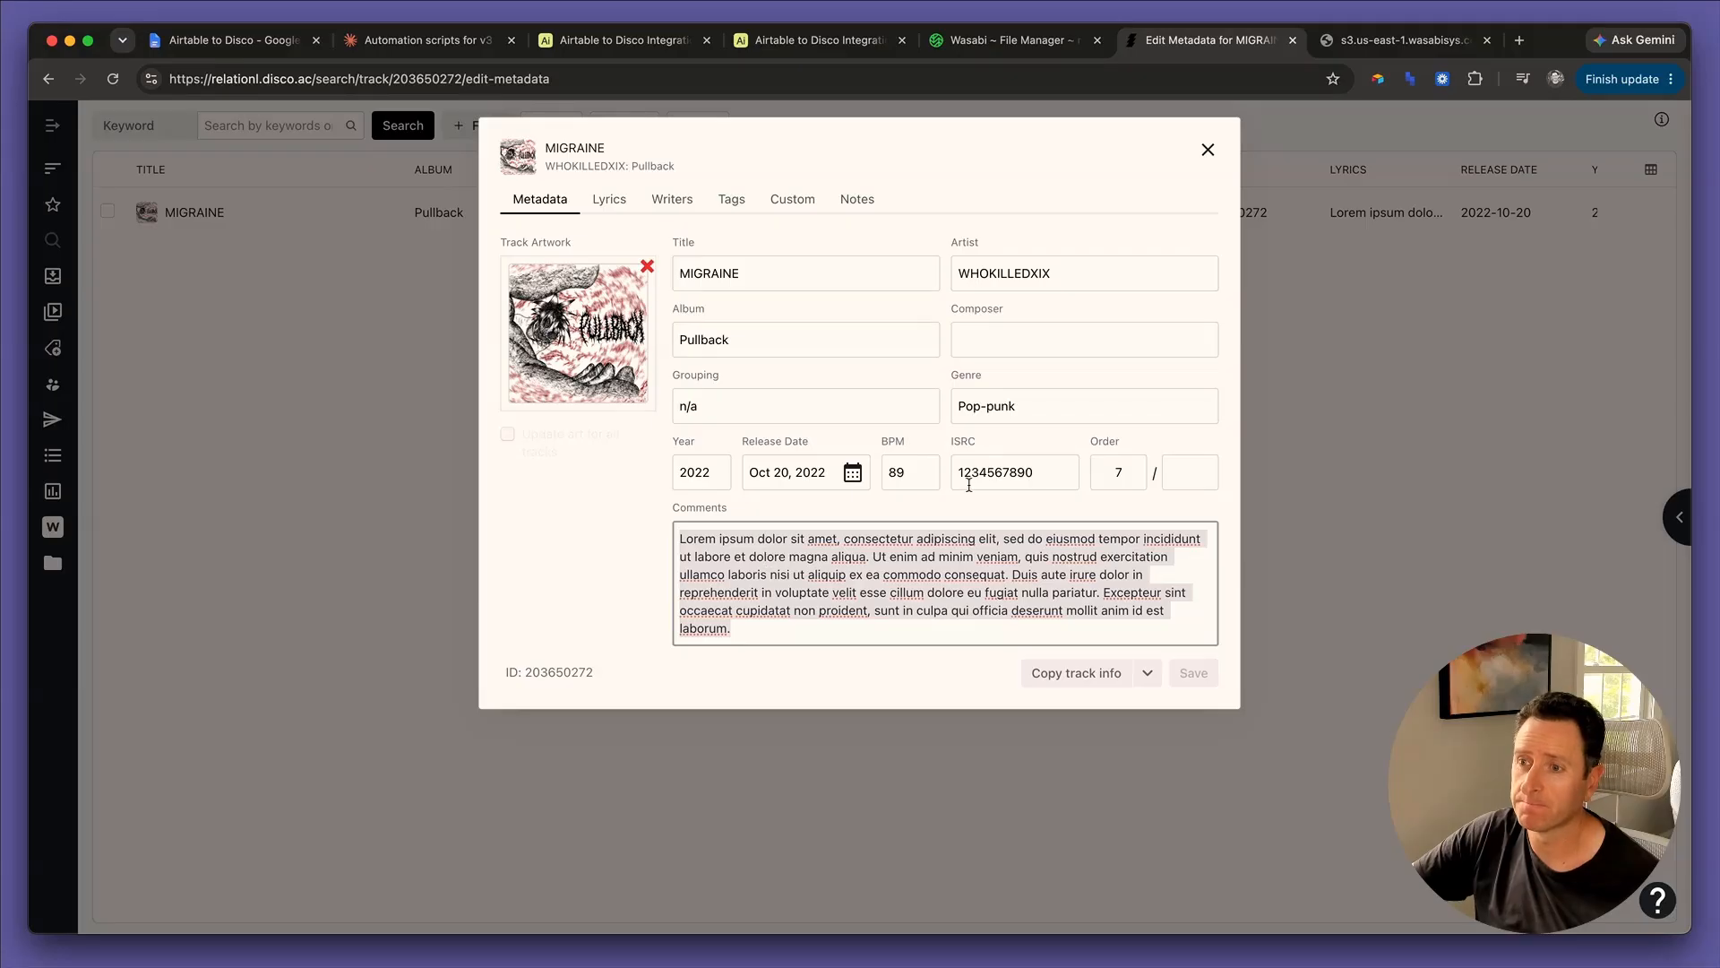
pyautogui.click(612, 202)
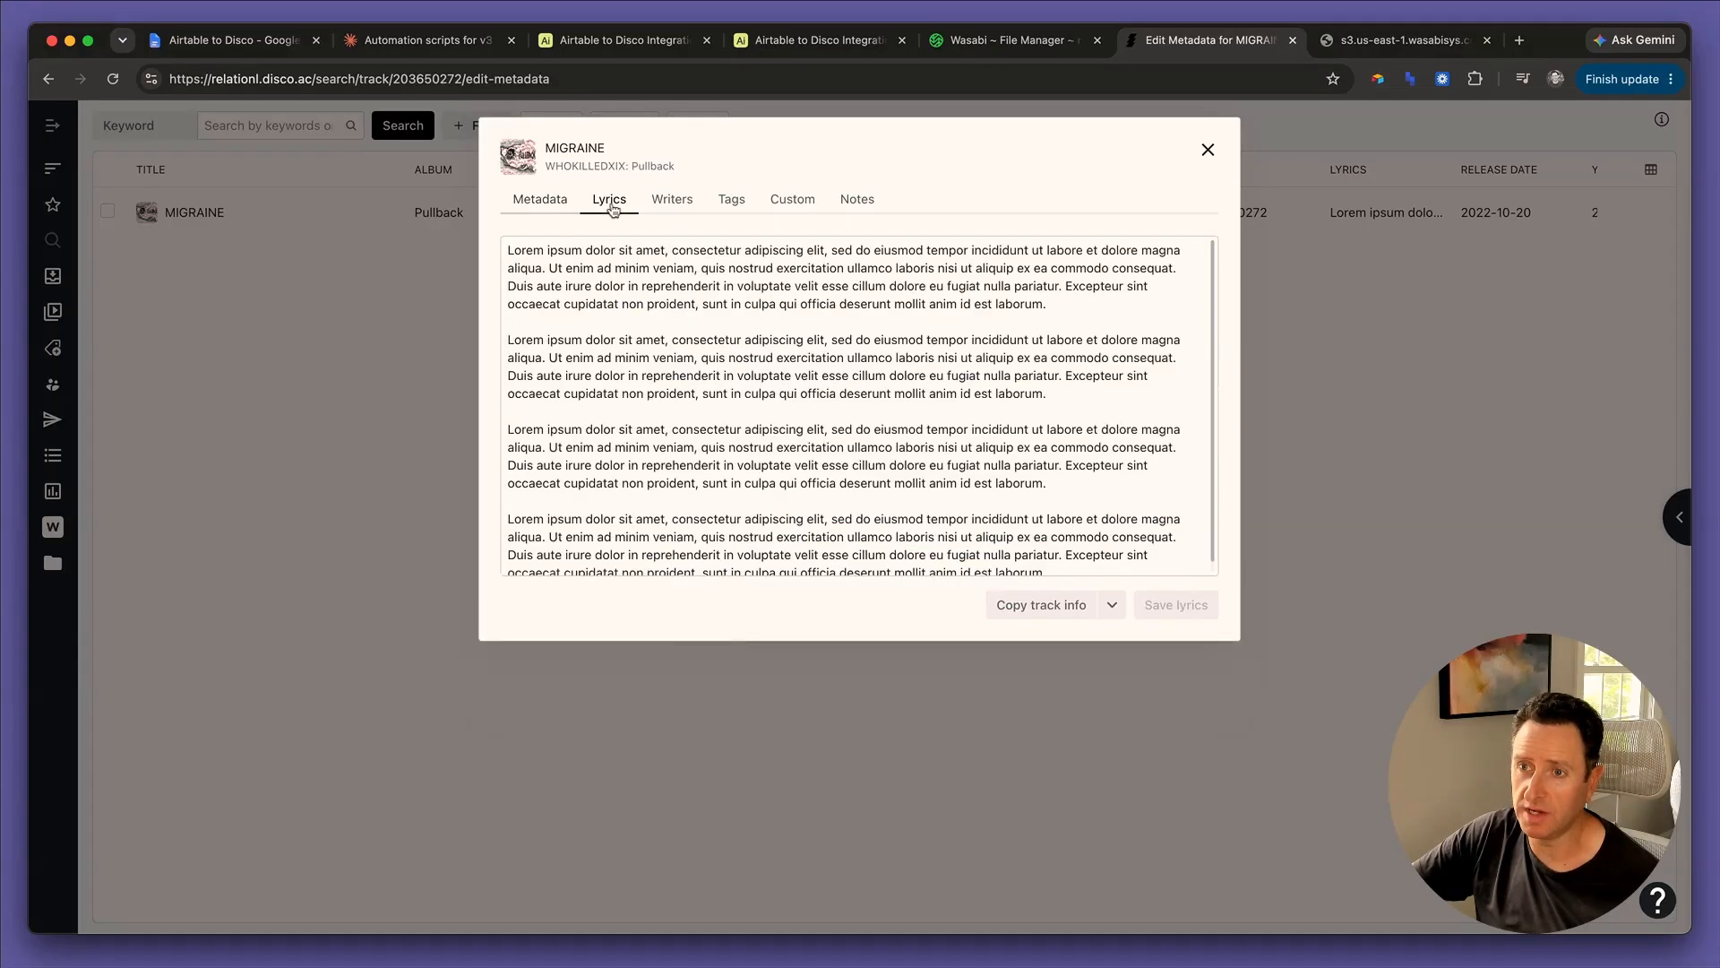
pyautogui.click(732, 204)
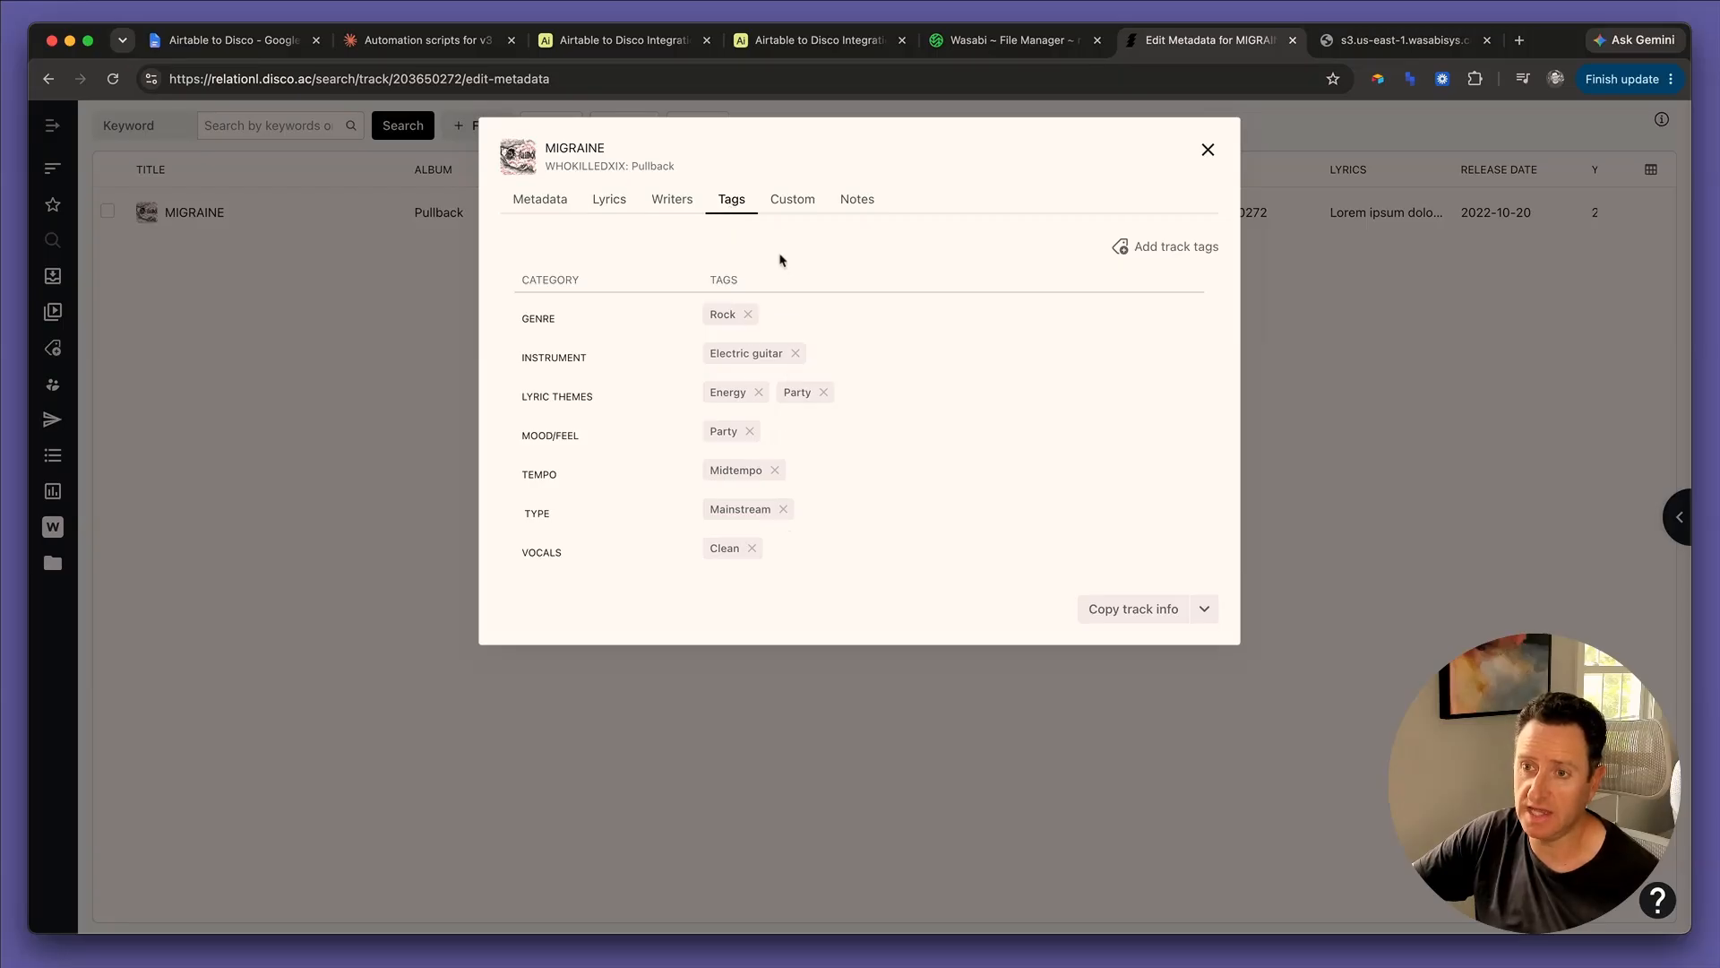
pyautogui.press('Escape')
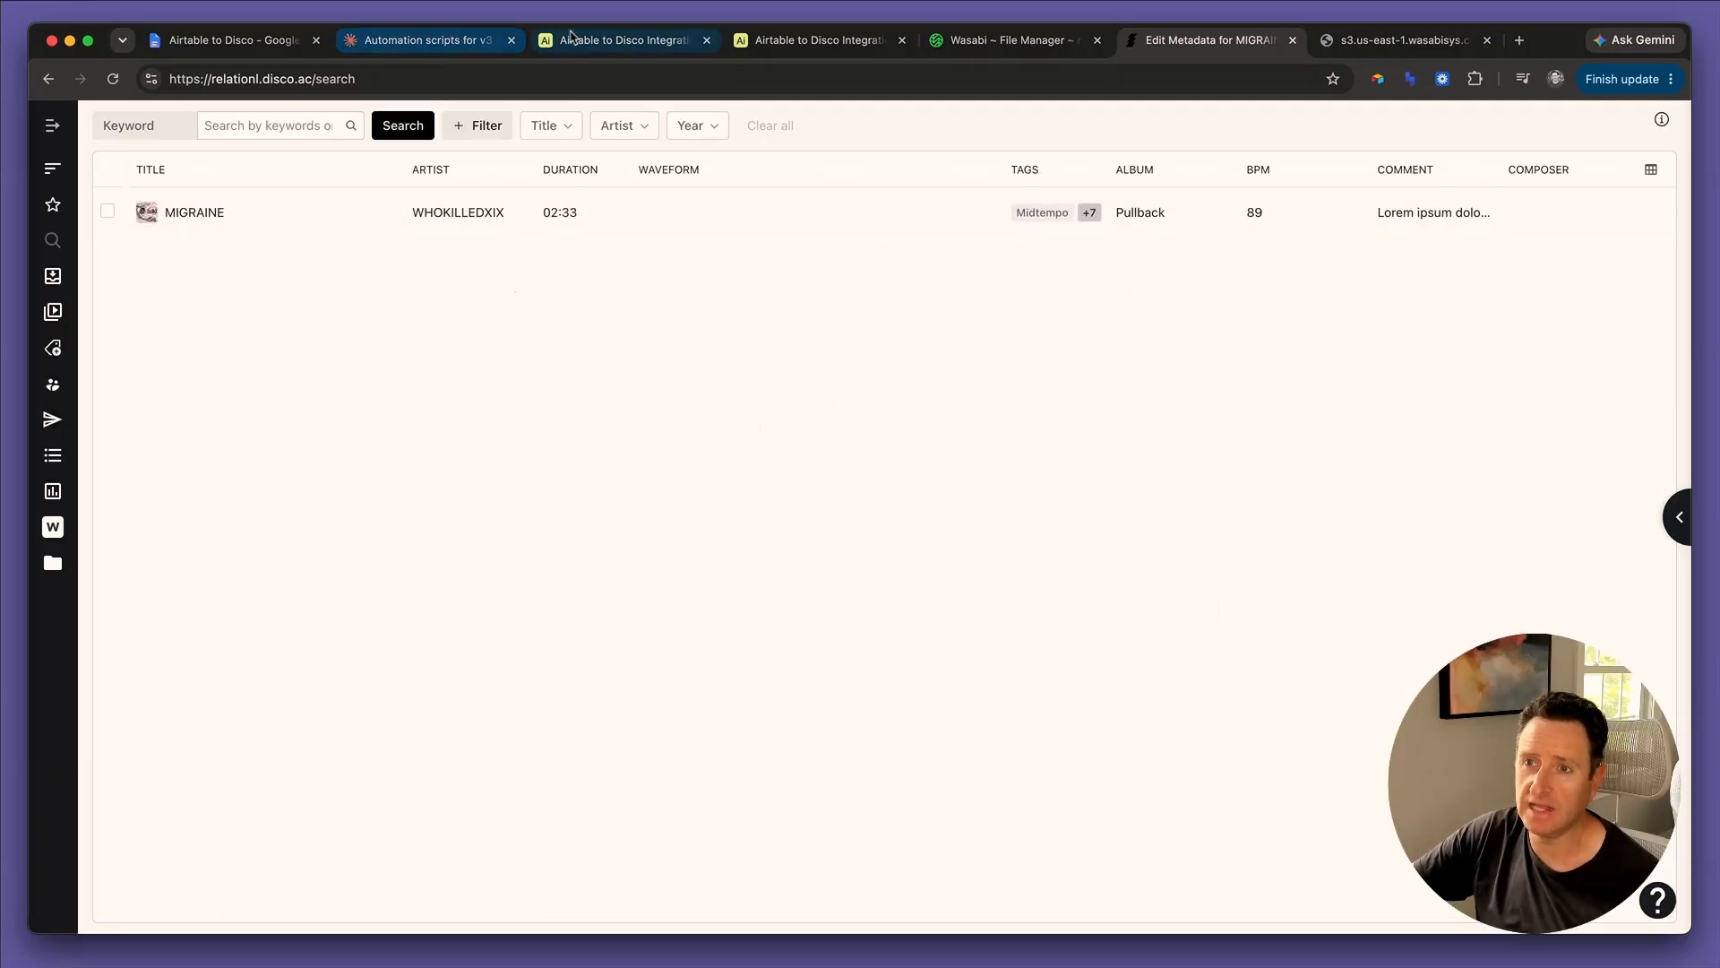
# Open the MIGRAINE record's Disco URL from the Airtable Tracks grid.
pyautogui.click(571, 40)
pyautogui.click(806, 39)
pyautogui.click(1119, 273)
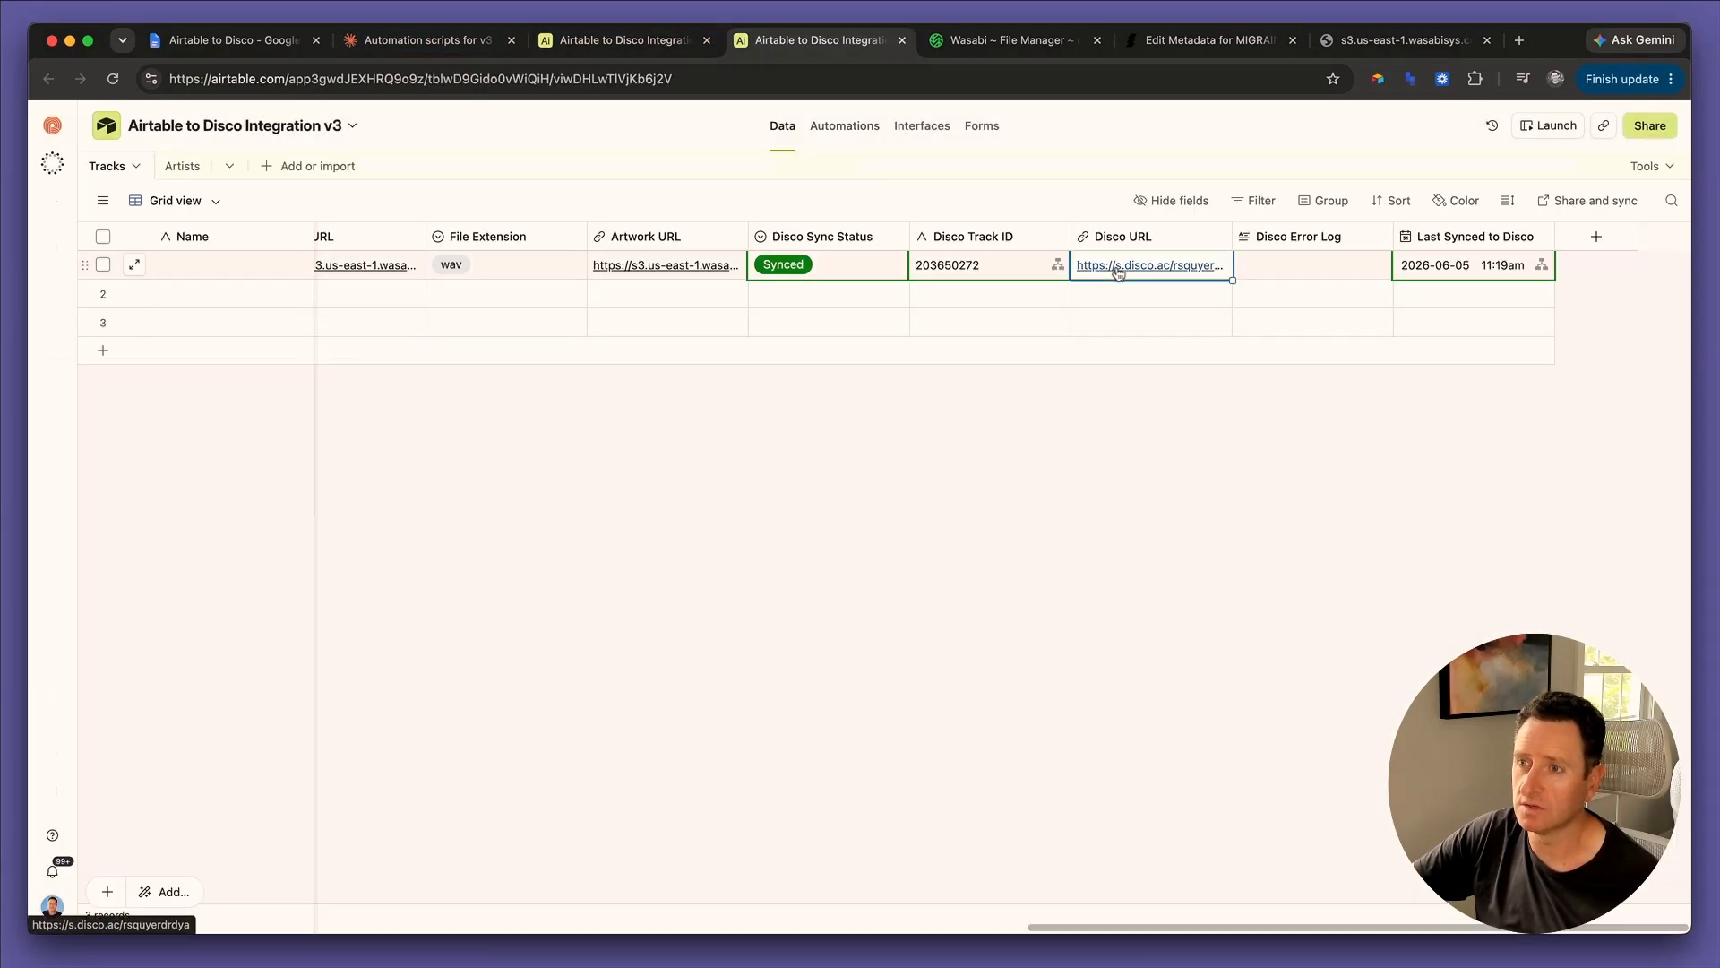
pyautogui.click(1119, 267)
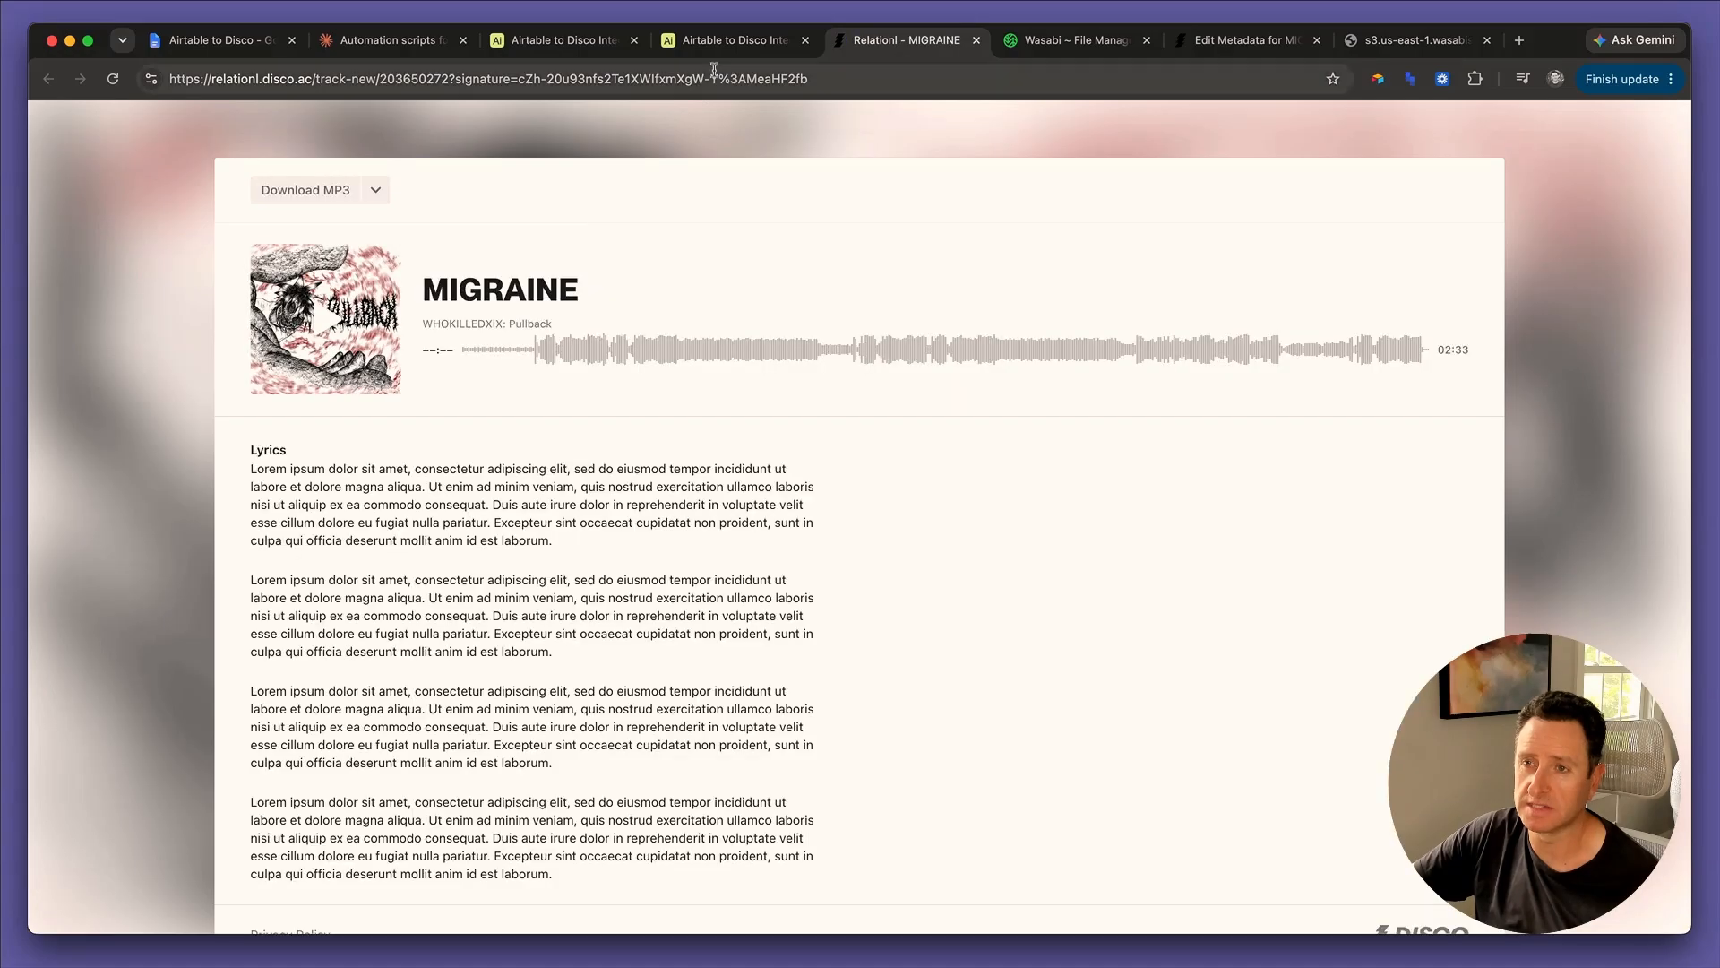
pyautogui.click(721, 40)
# Copy the Update Track script code from the chat.
pyautogui.click(390, 40)
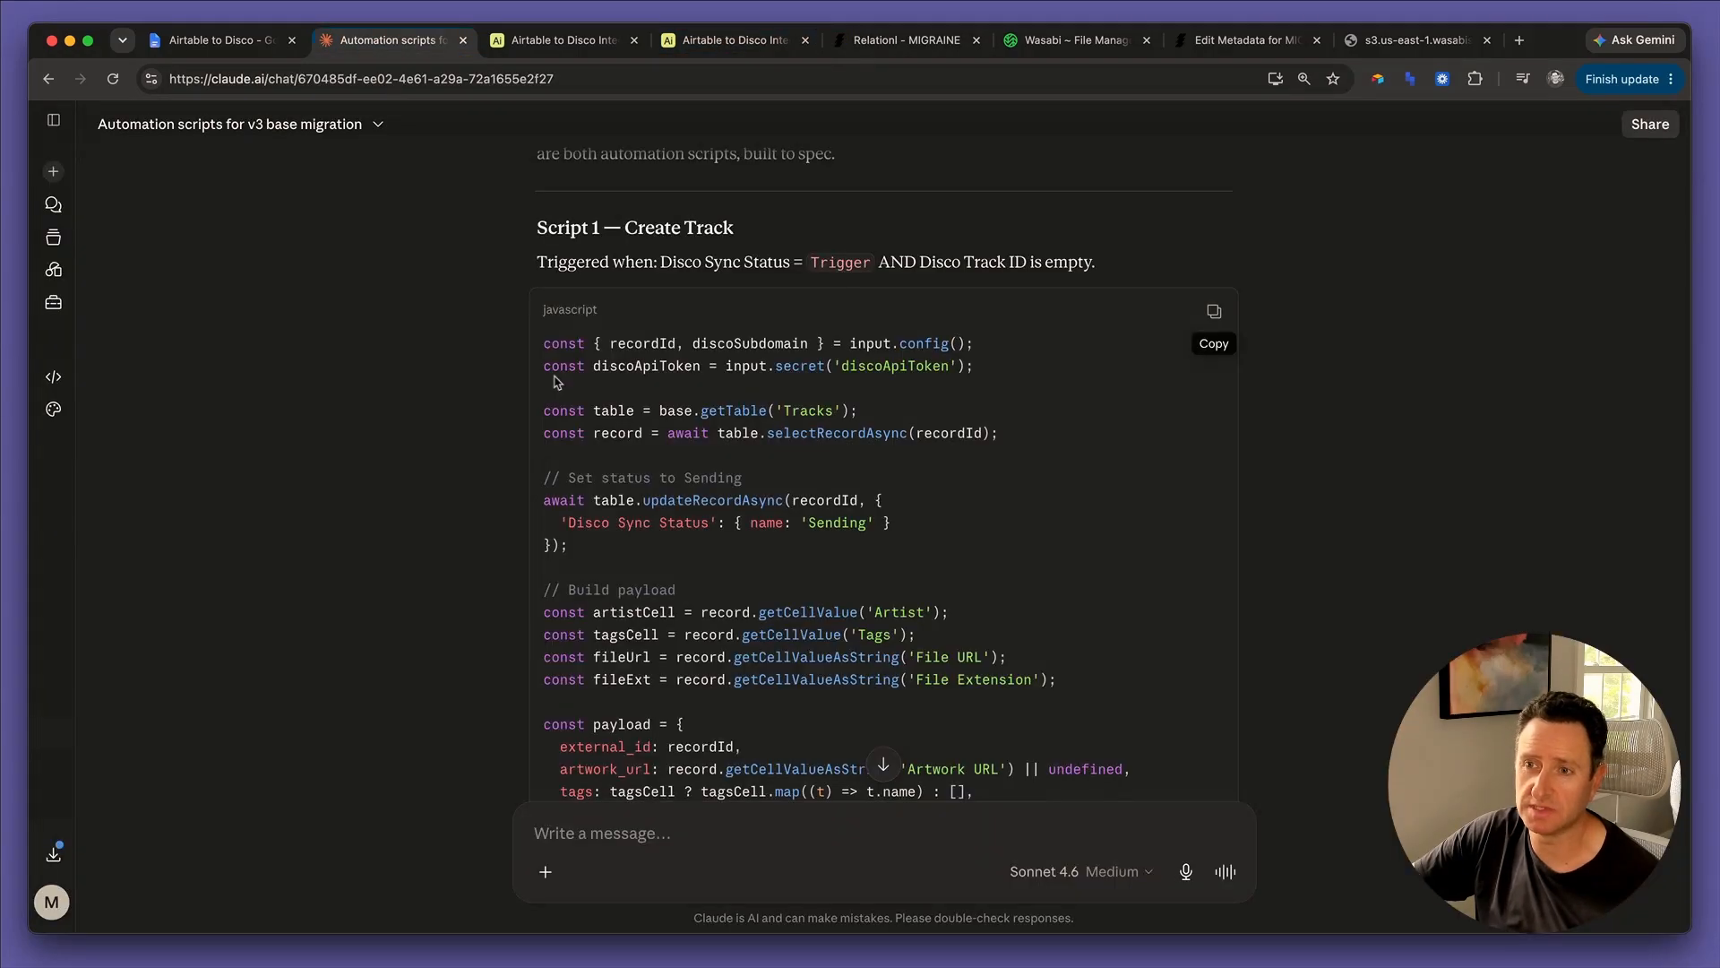
pyautogui.scroll(-20, 779, 580)
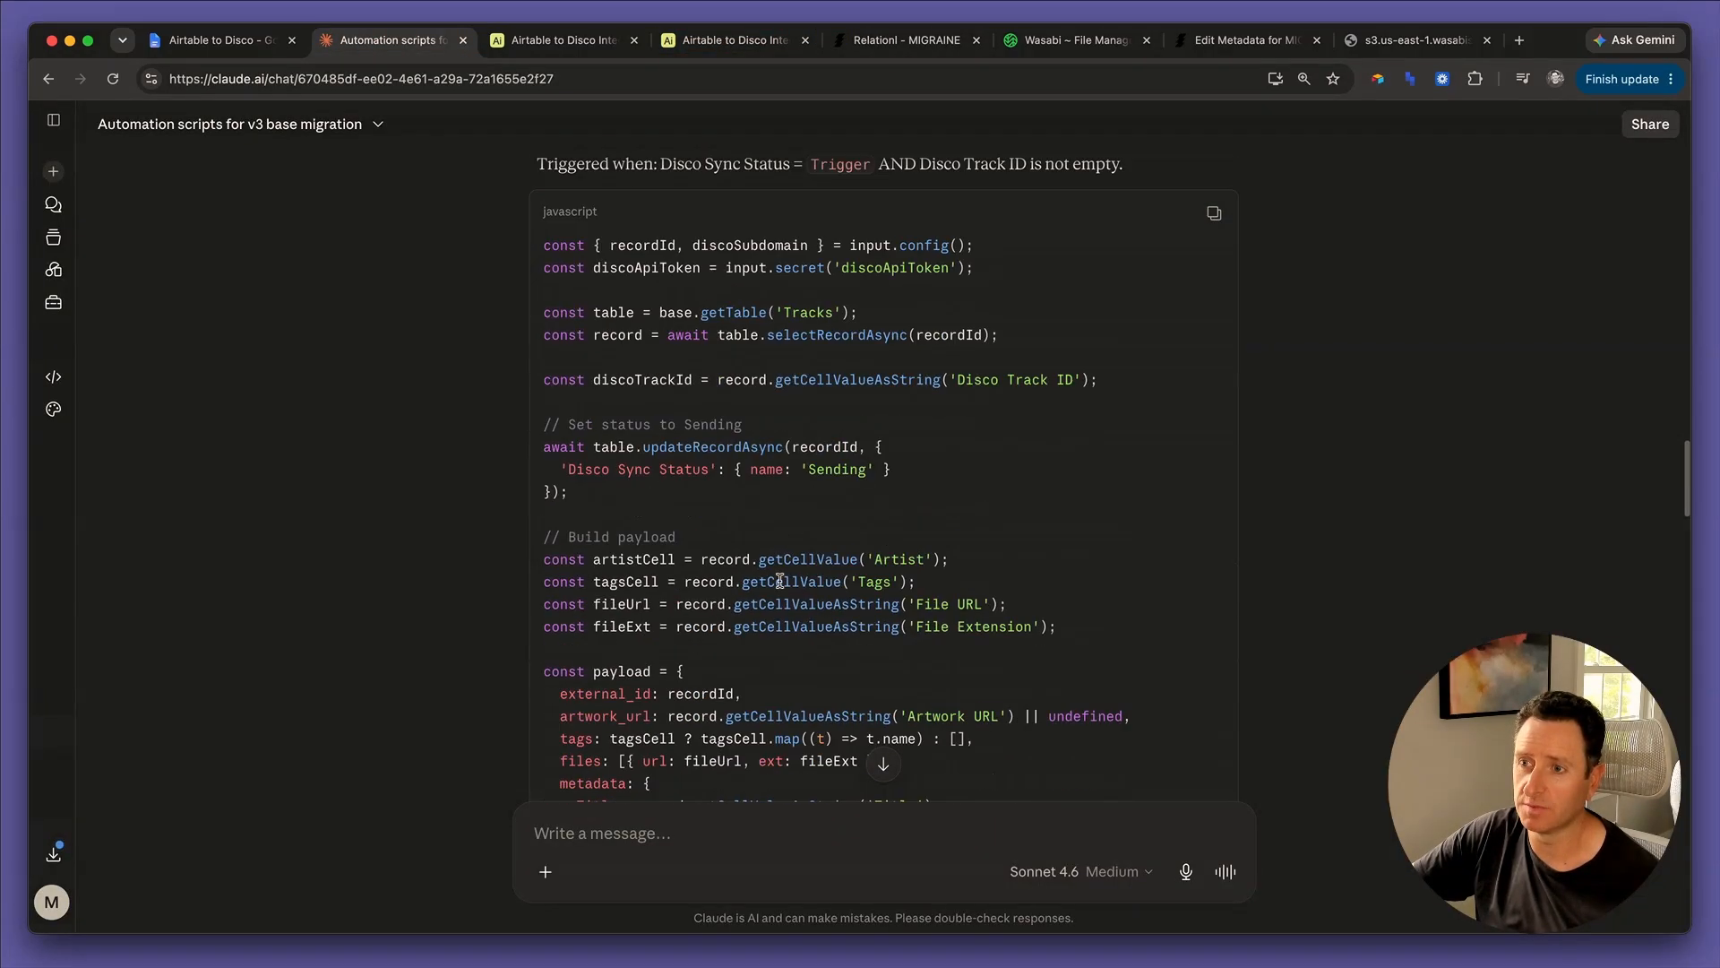
pyautogui.scroll(3, 779, 581)
pyautogui.click(1214, 385)
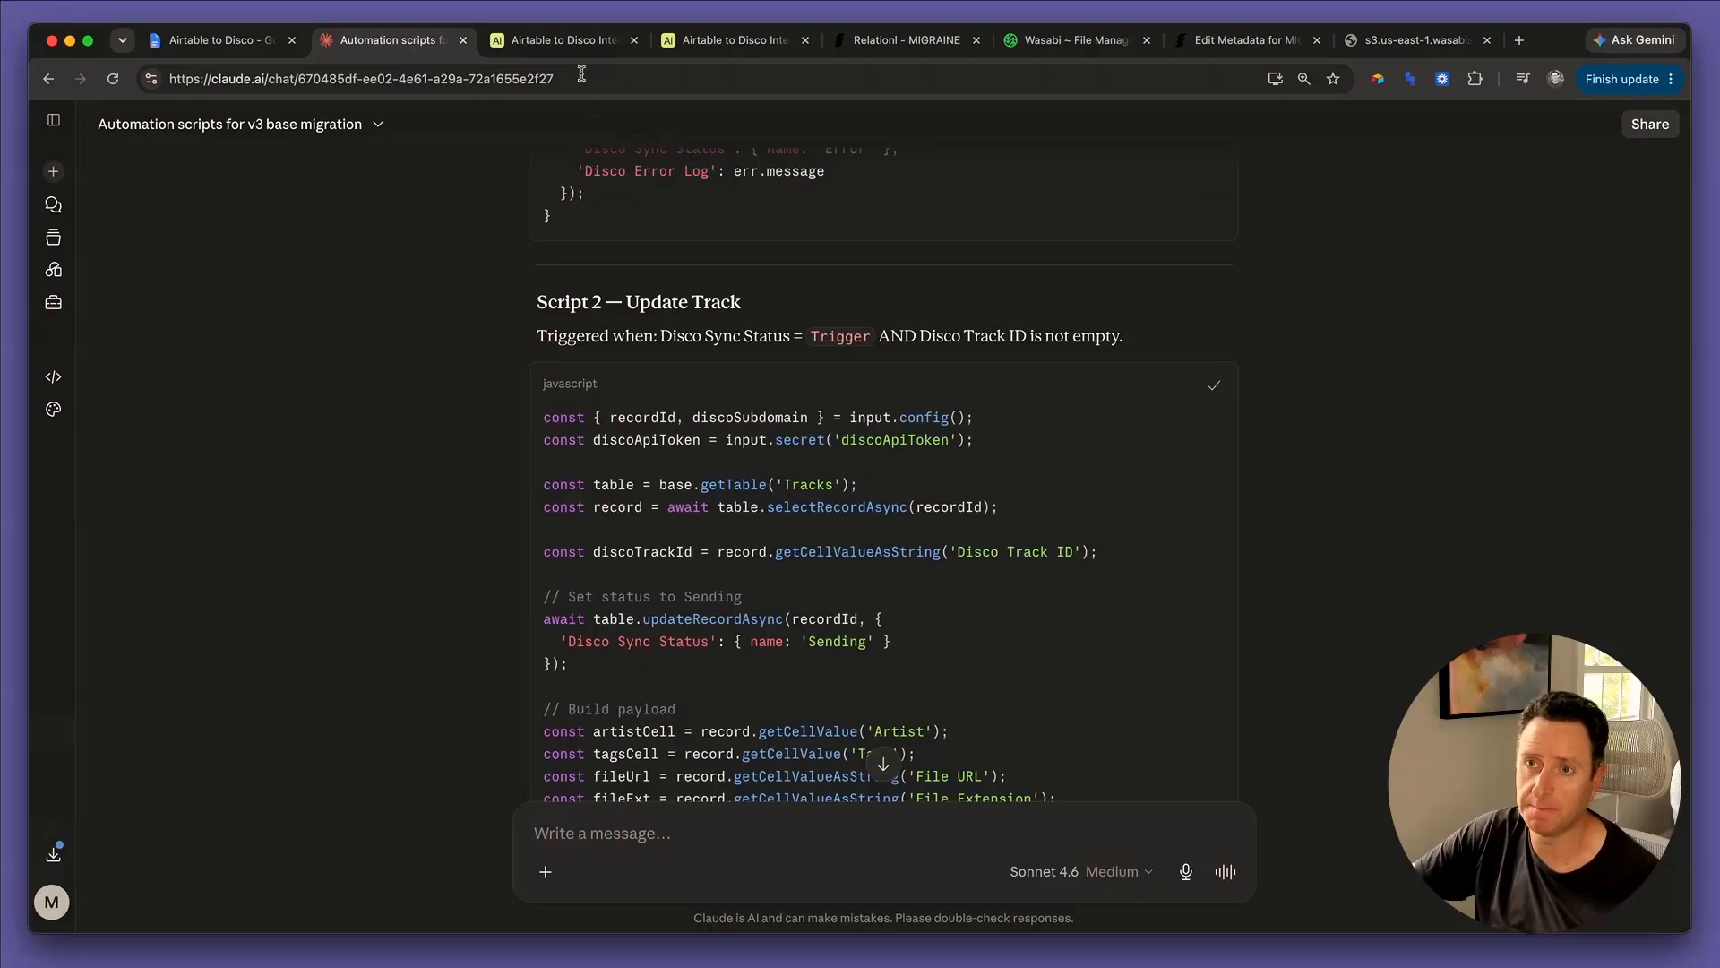
pyautogui.click(563, 39)
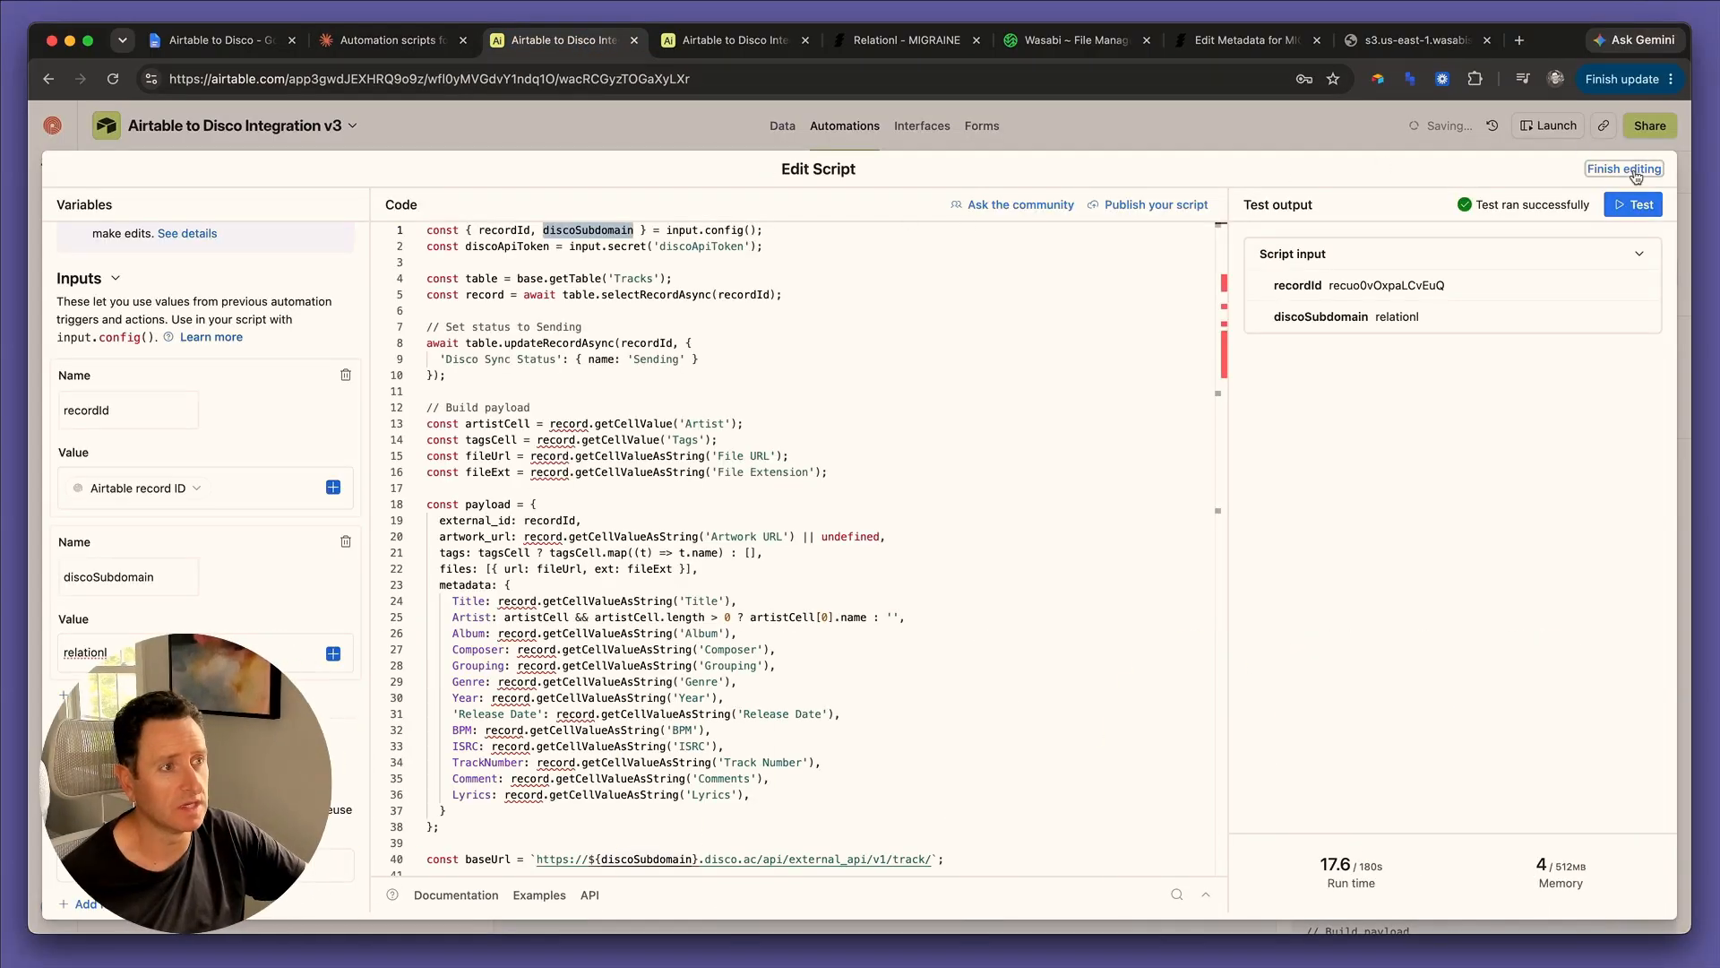
# Duplicate the Disco Track ID condition group and change its condition to is not empty.
pyautogui.click(1636, 171)
pyautogui.click(1072, 383)
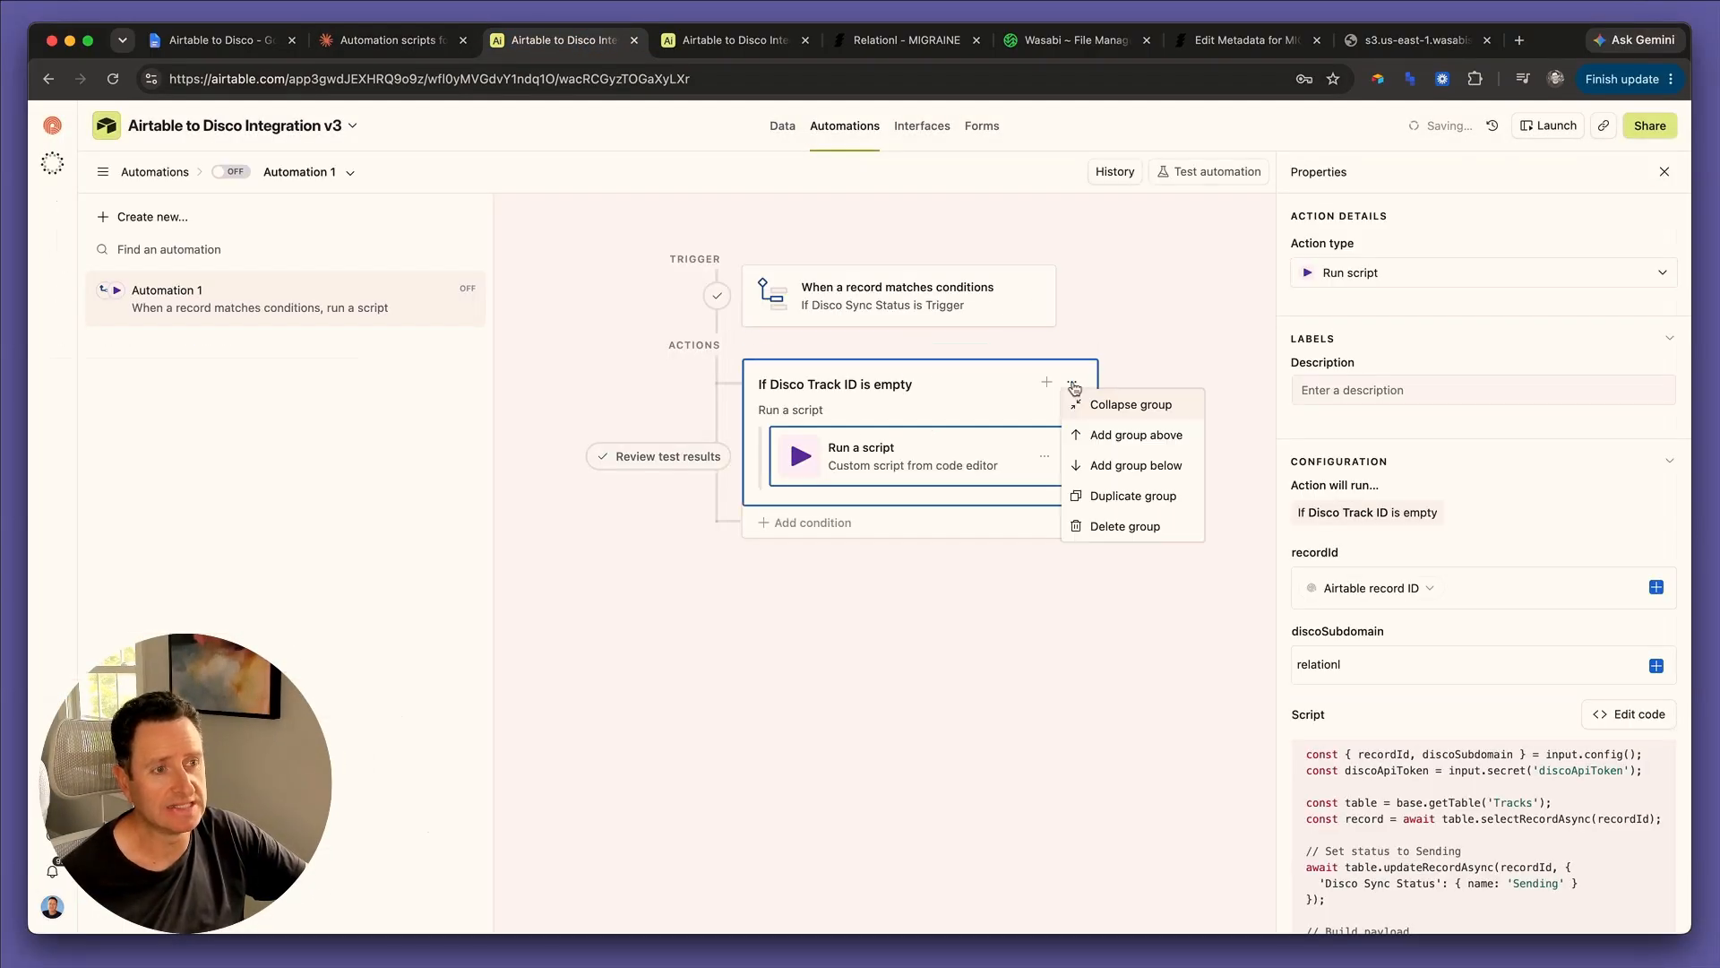
pyautogui.click(1120, 496)
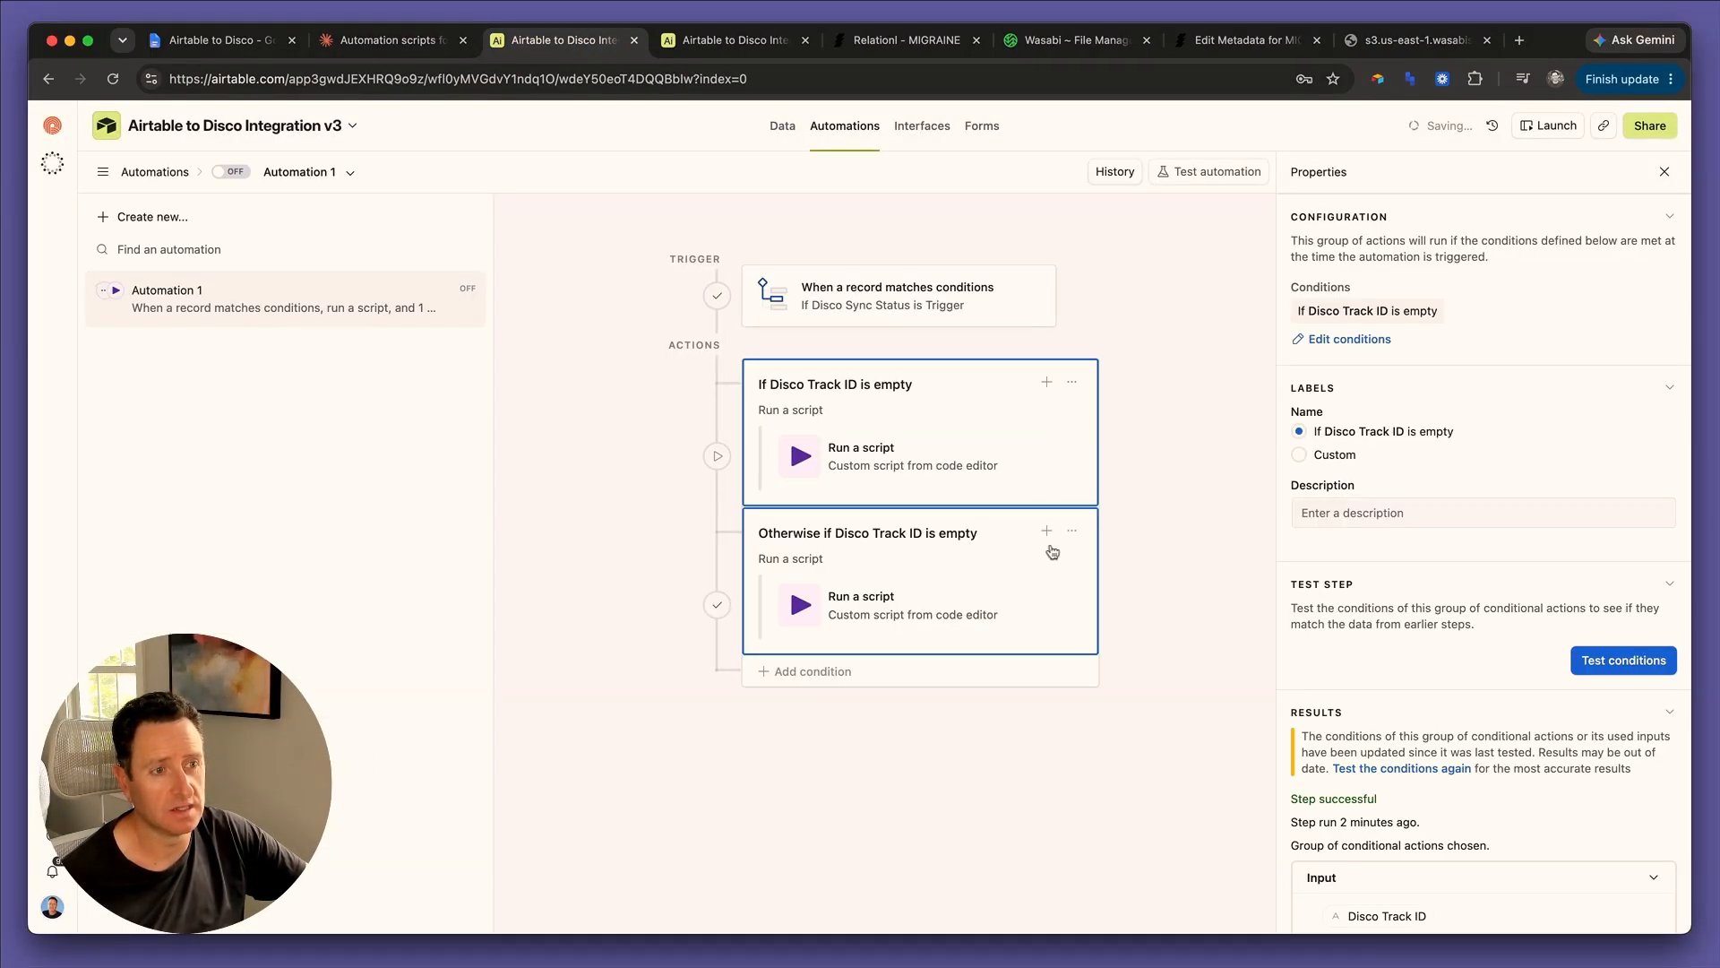
pyautogui.click(1335, 369)
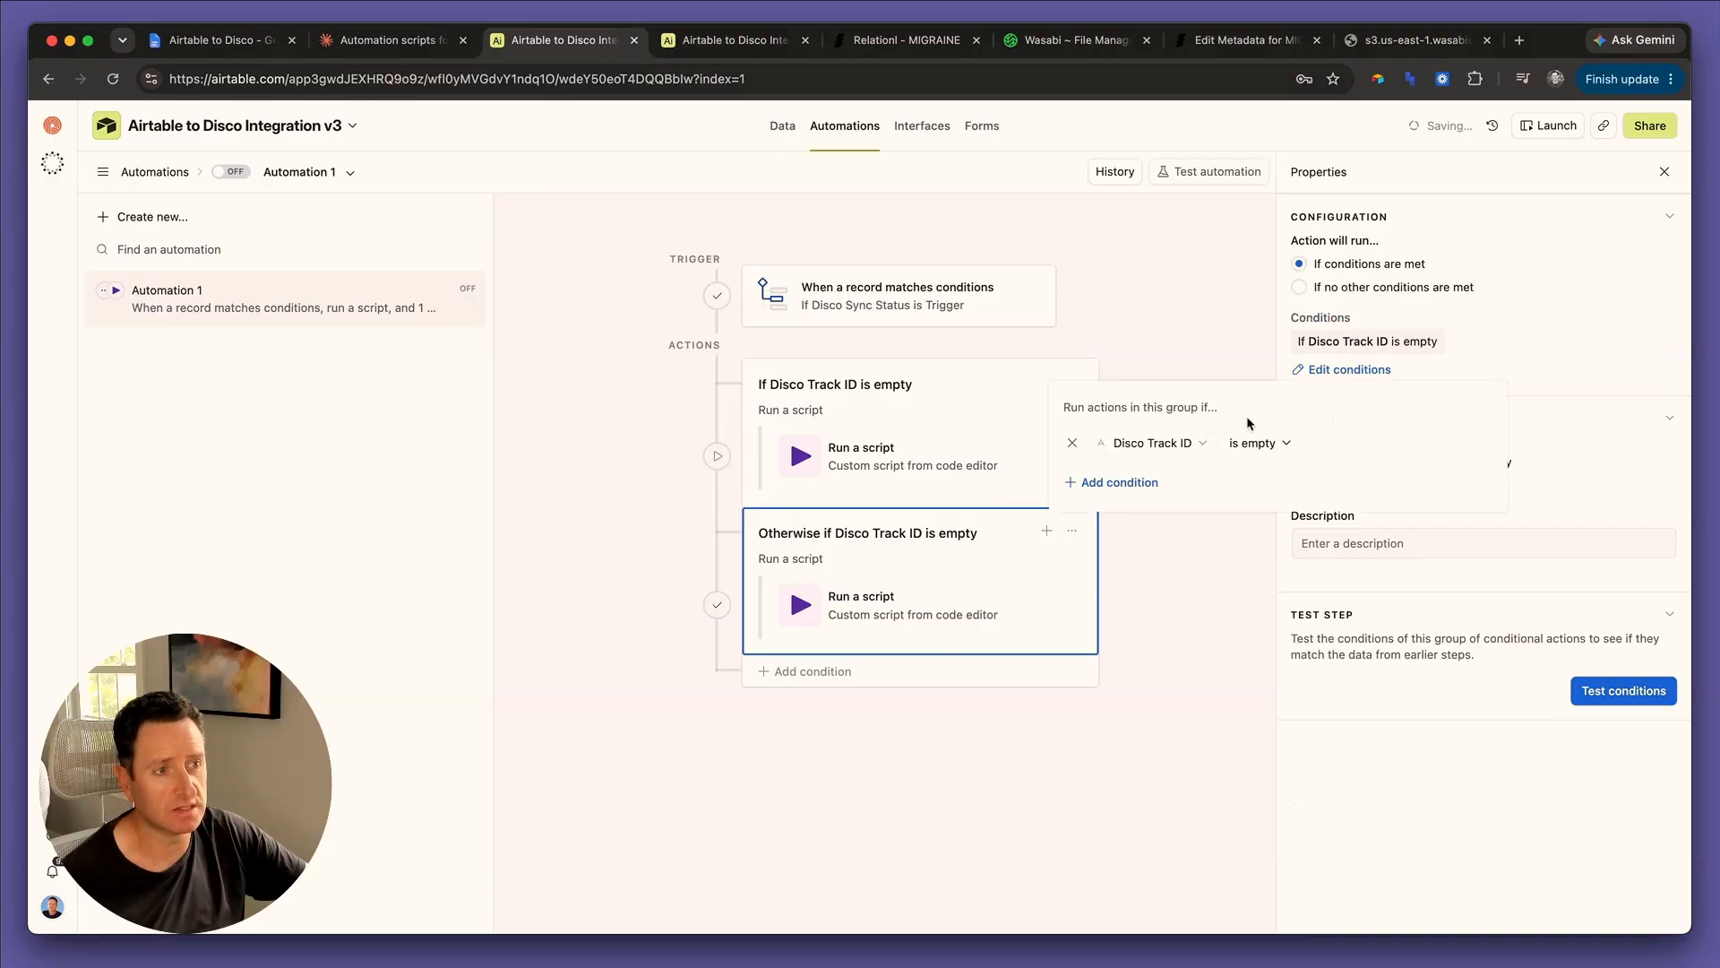
pyautogui.click(1254, 442)
pyautogui.click(1277, 676)
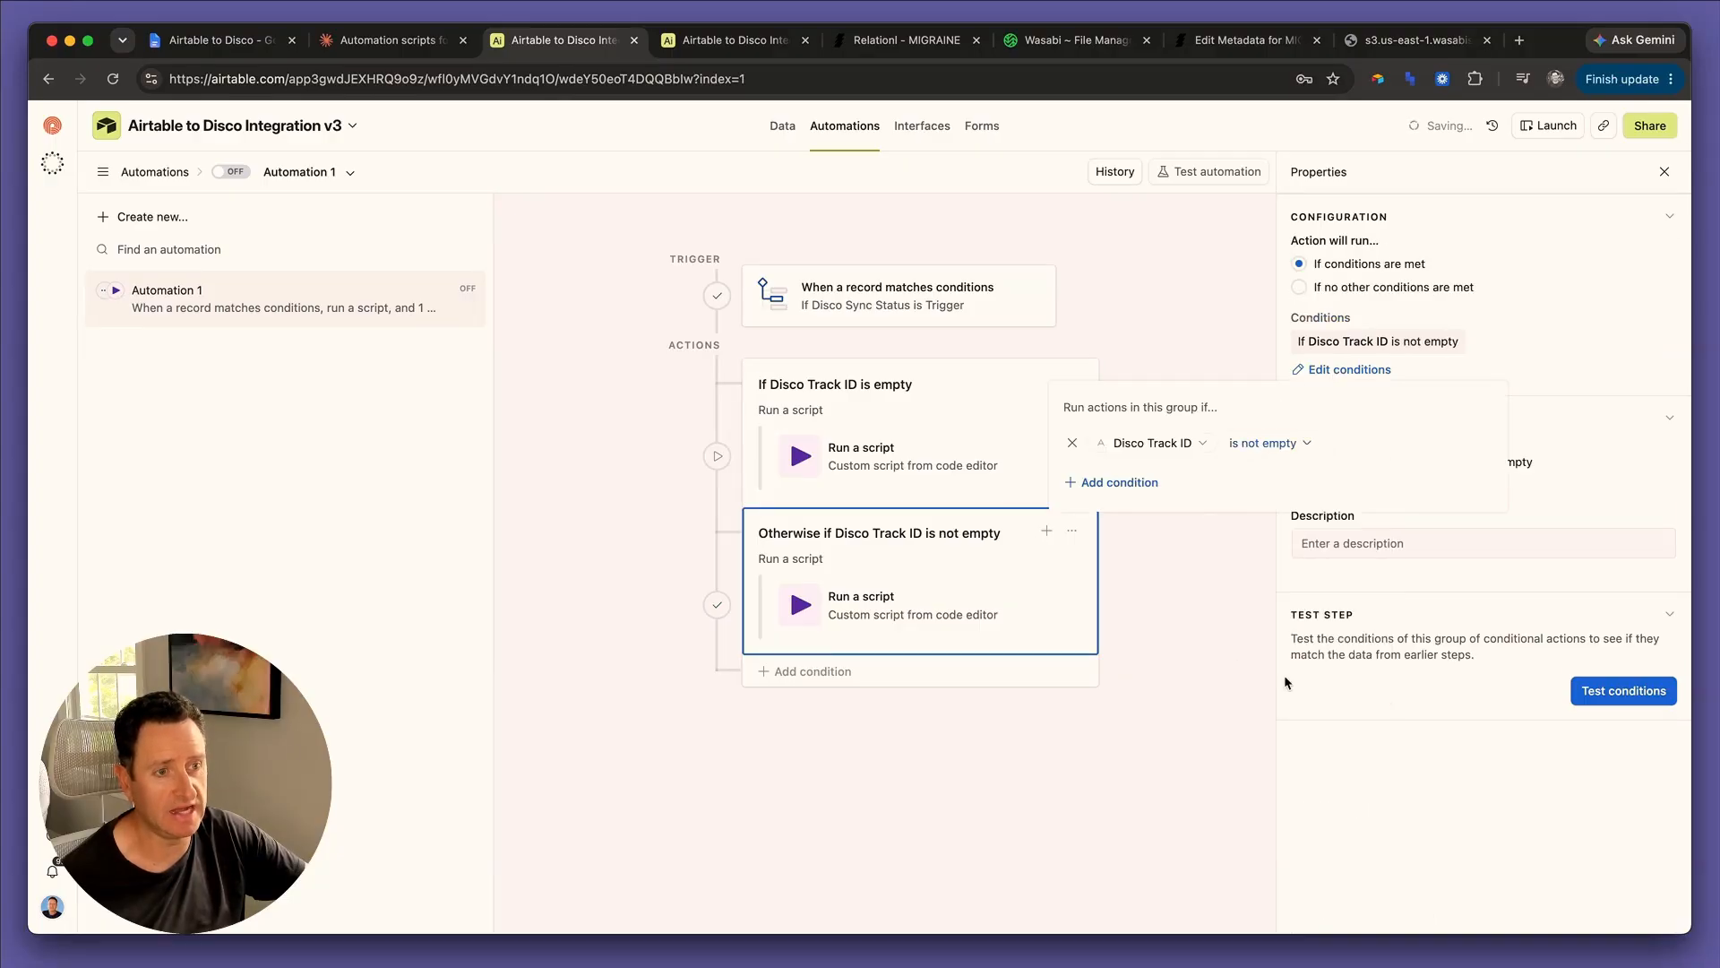
# Replace the duplicated group's script code with the Update Track script.
pyautogui.click(965, 614)
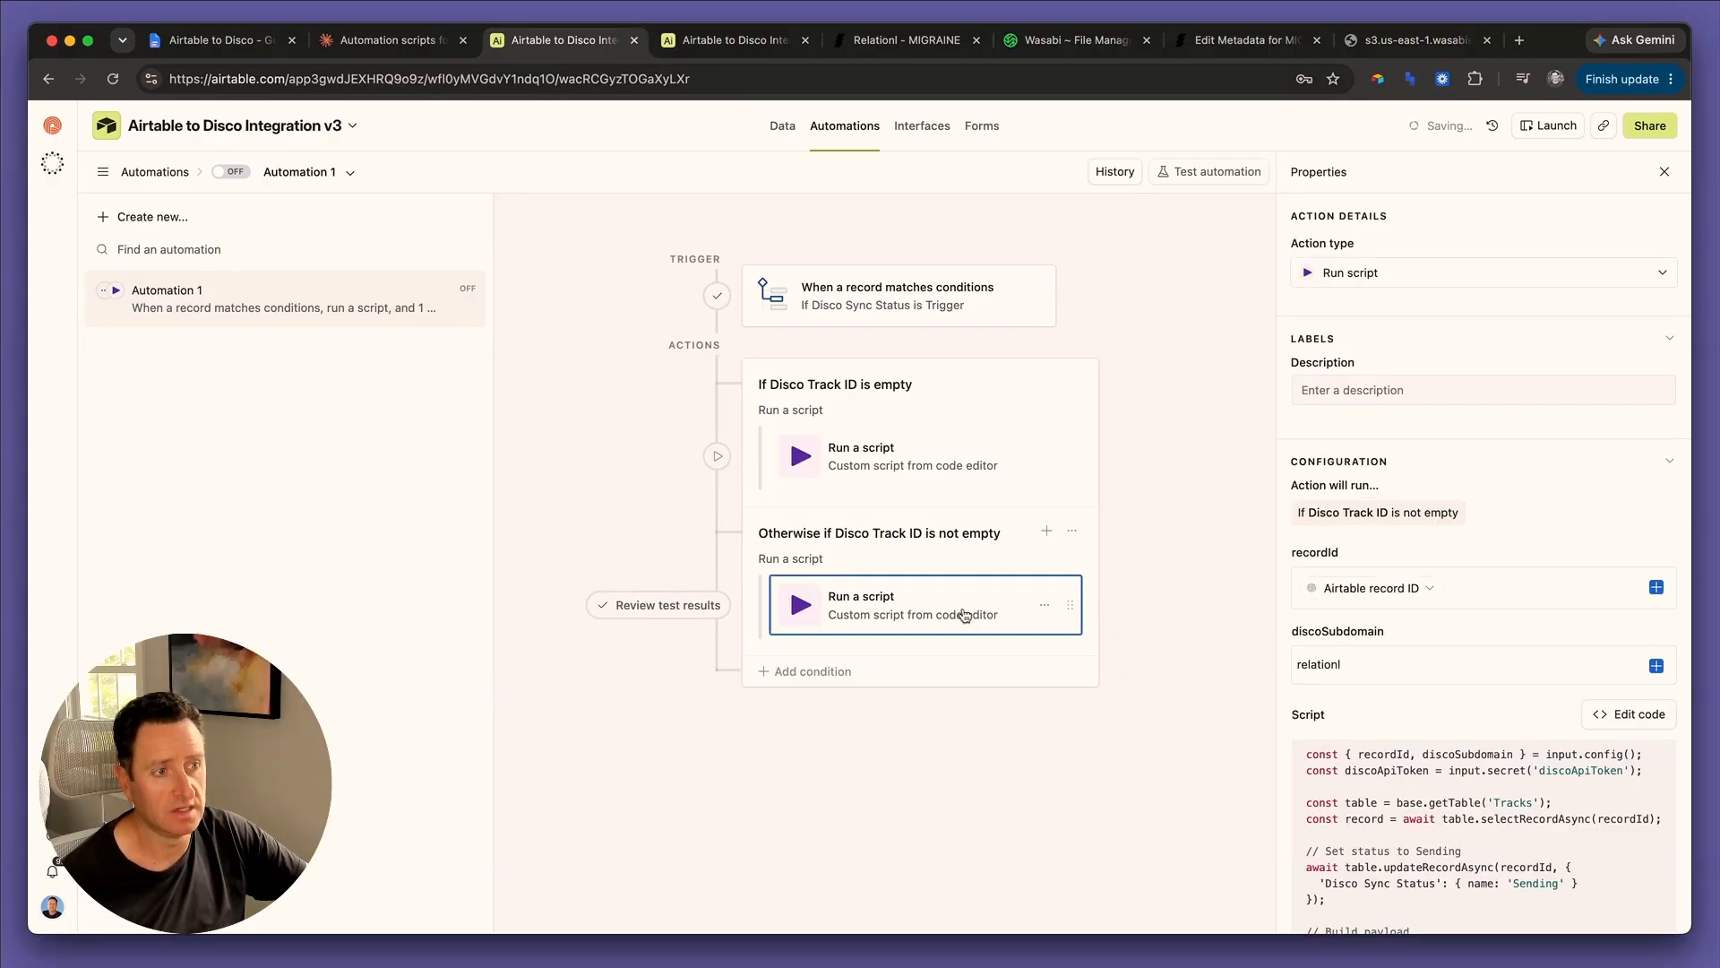
pyautogui.click(1604, 714)
pyautogui.click(888, 474)
pyautogui.press('super+a')
pyautogui.press('super+v')
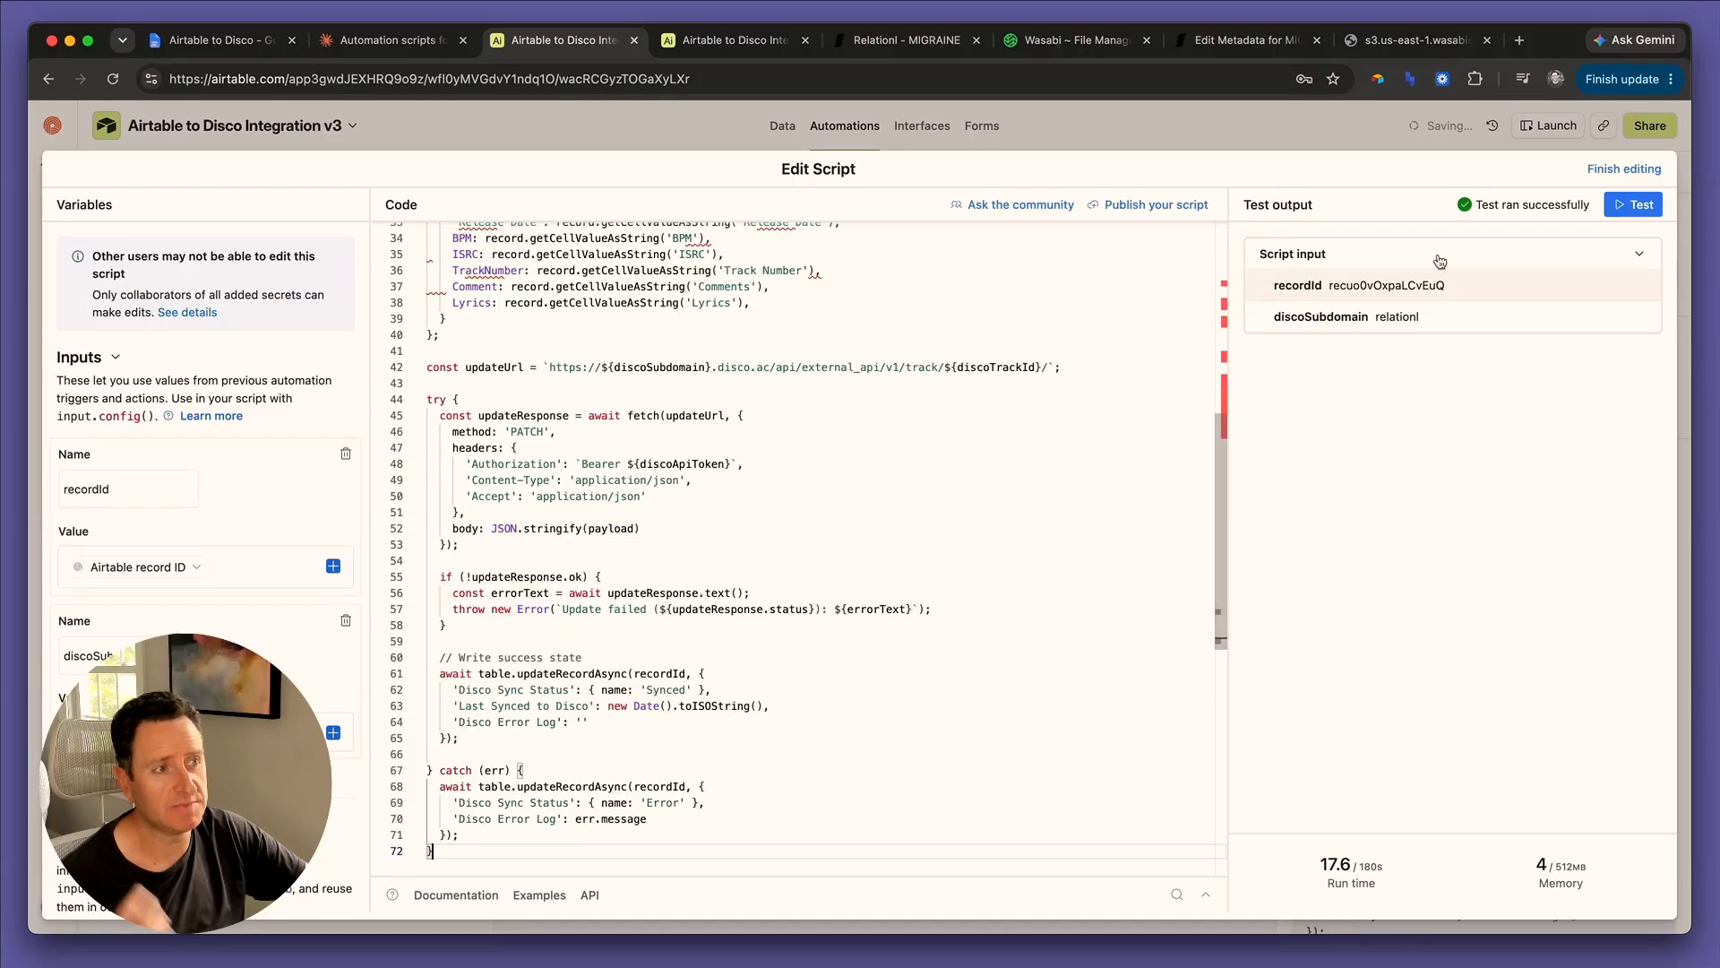
pyautogui.click(1621, 170)
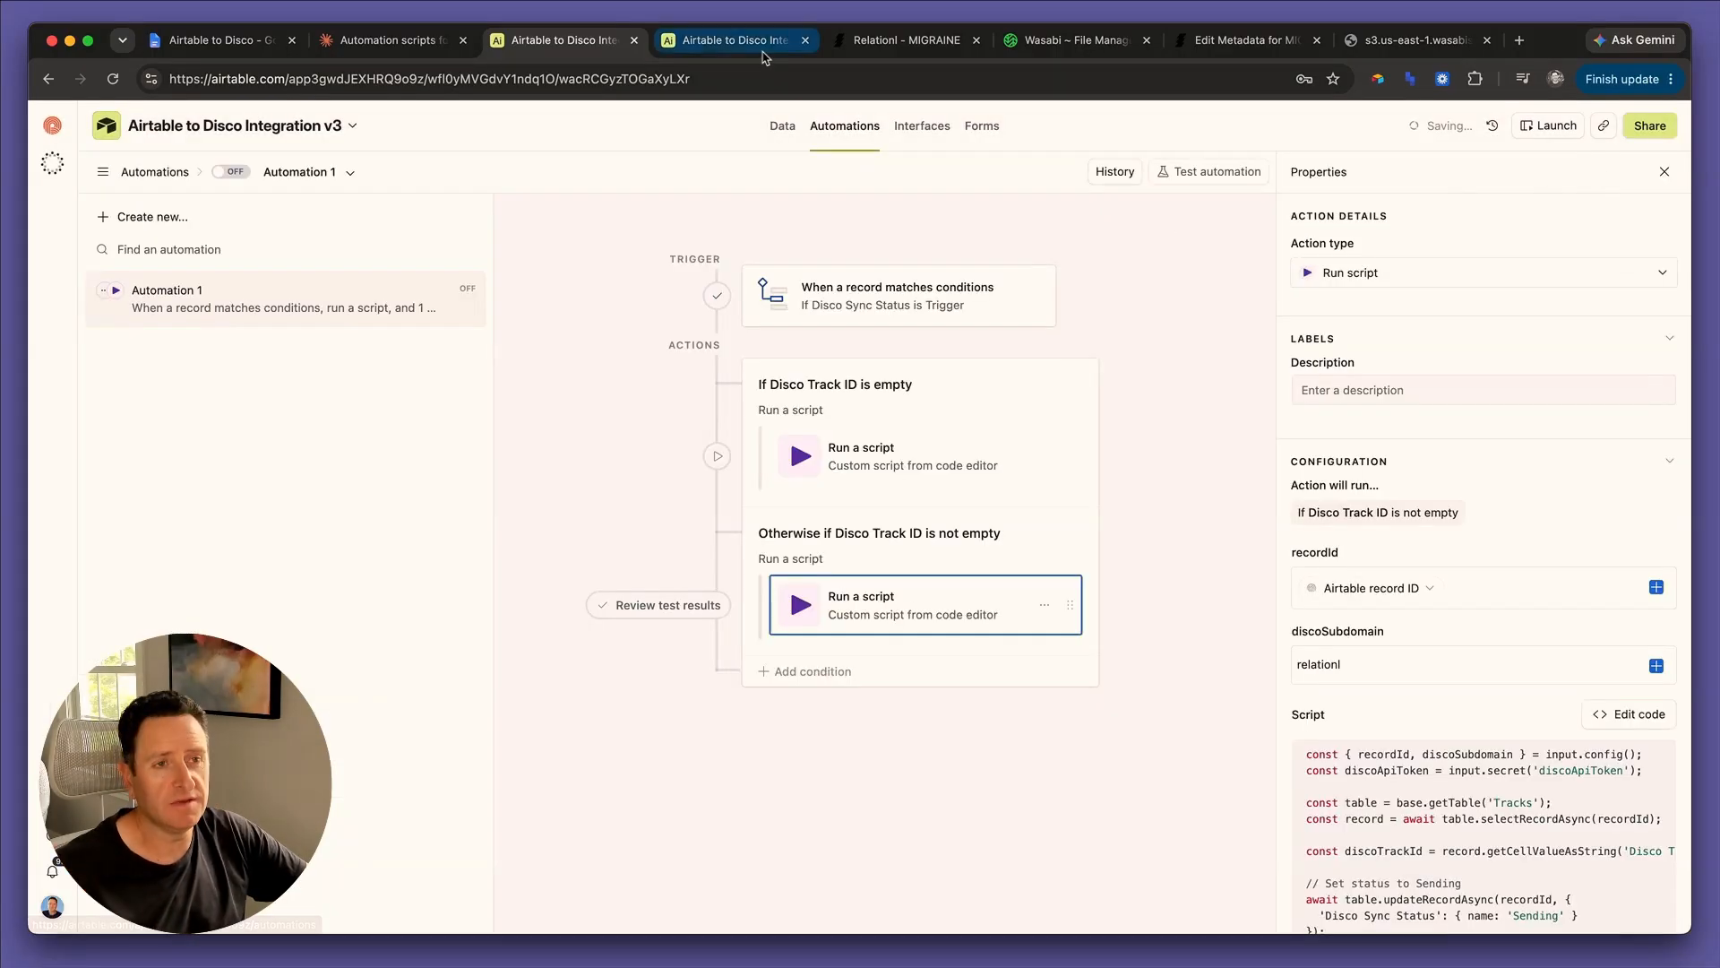
pyautogui.click(728, 47)
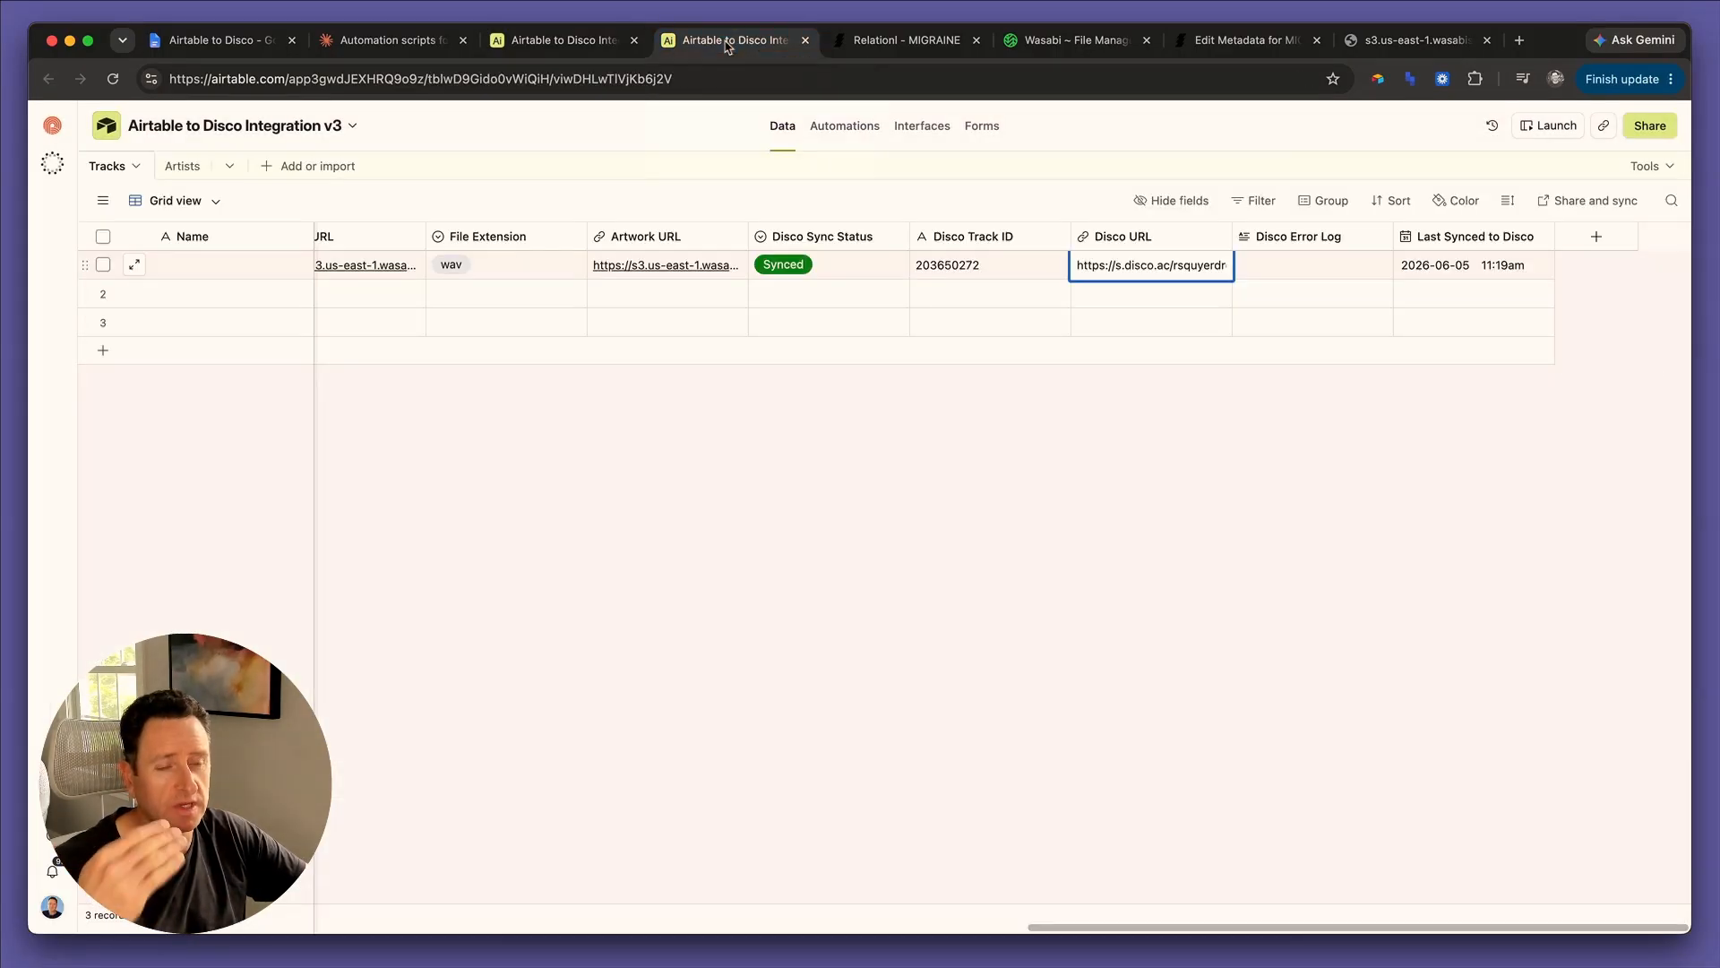
# Change MIGRAINE's BPM from 89 to 125 and Grouping from n/a to Pullback Album.
pyautogui.hscroll(-15, 655, 298)
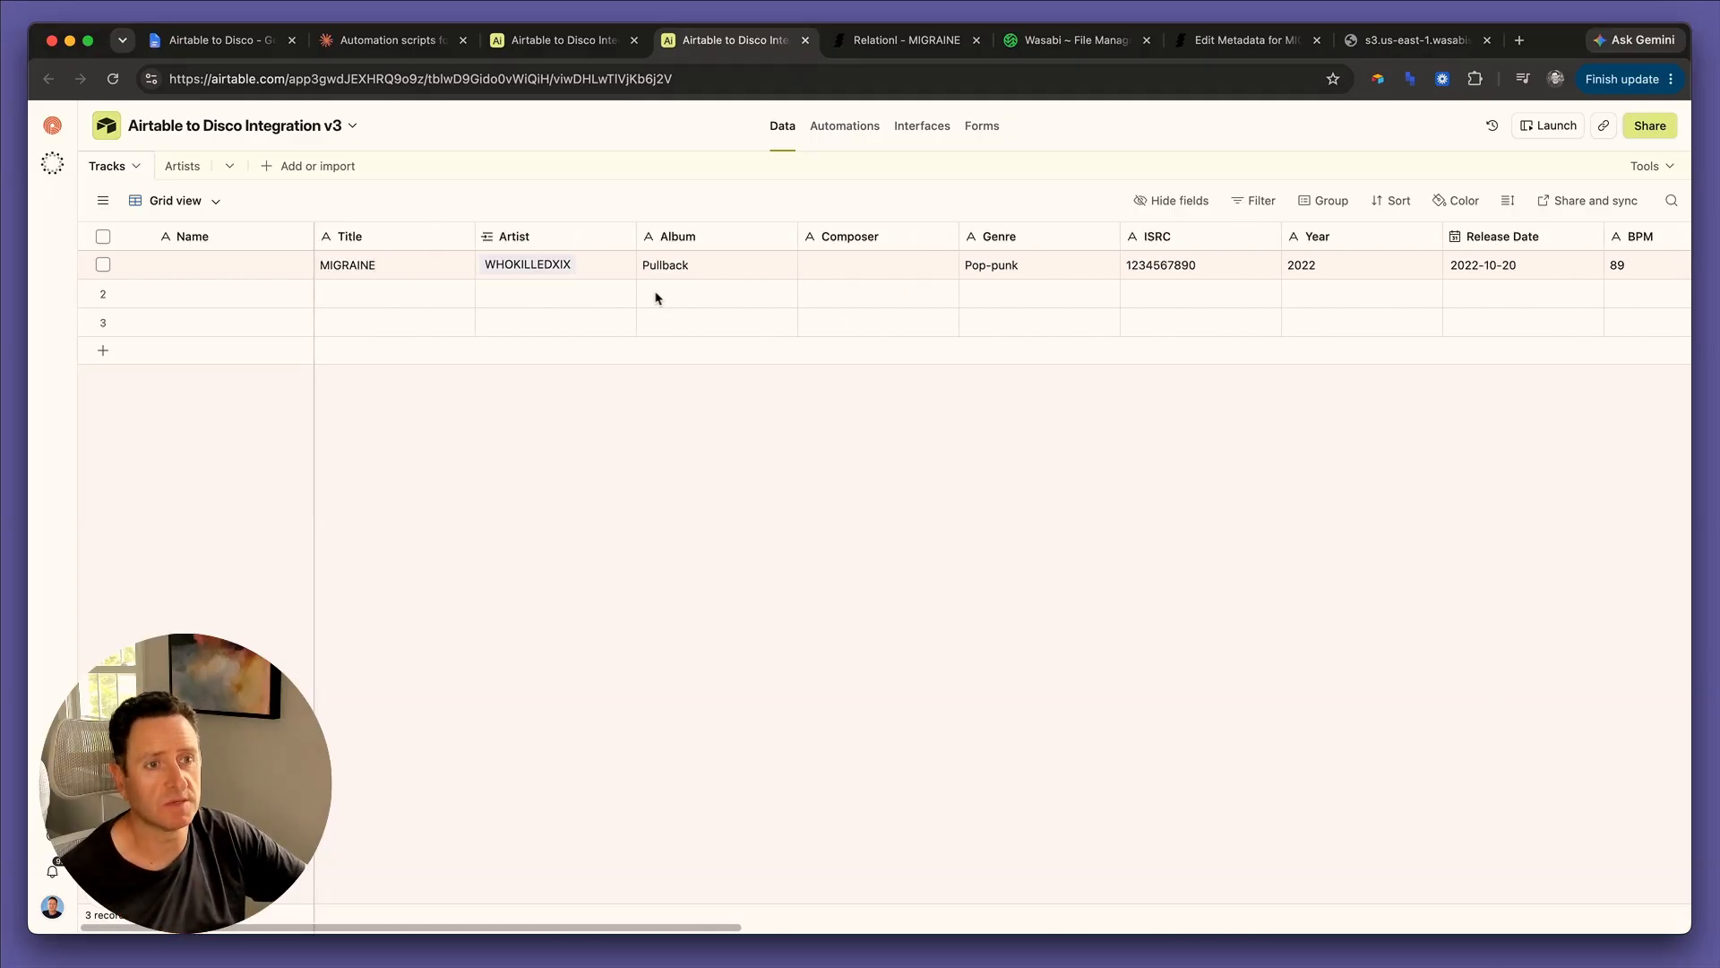
pyautogui.hscroll(8, 667, 296)
pyautogui.click(872, 265)
pyautogui.click(872, 261)
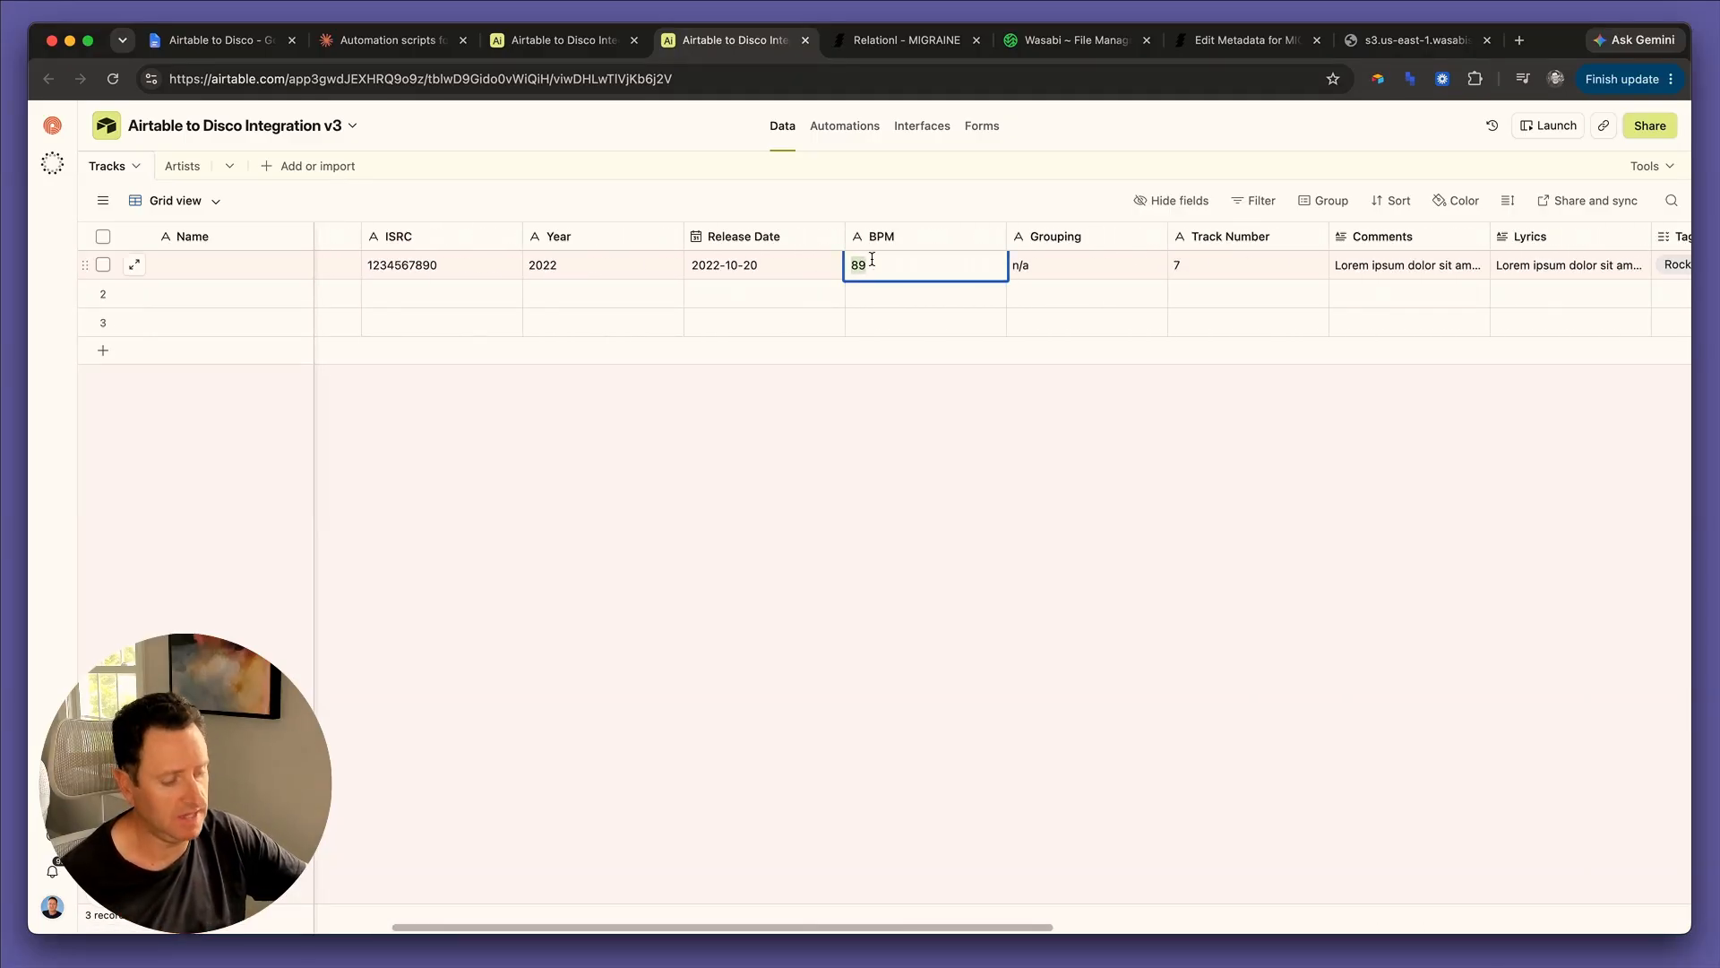
pyautogui.write('125')
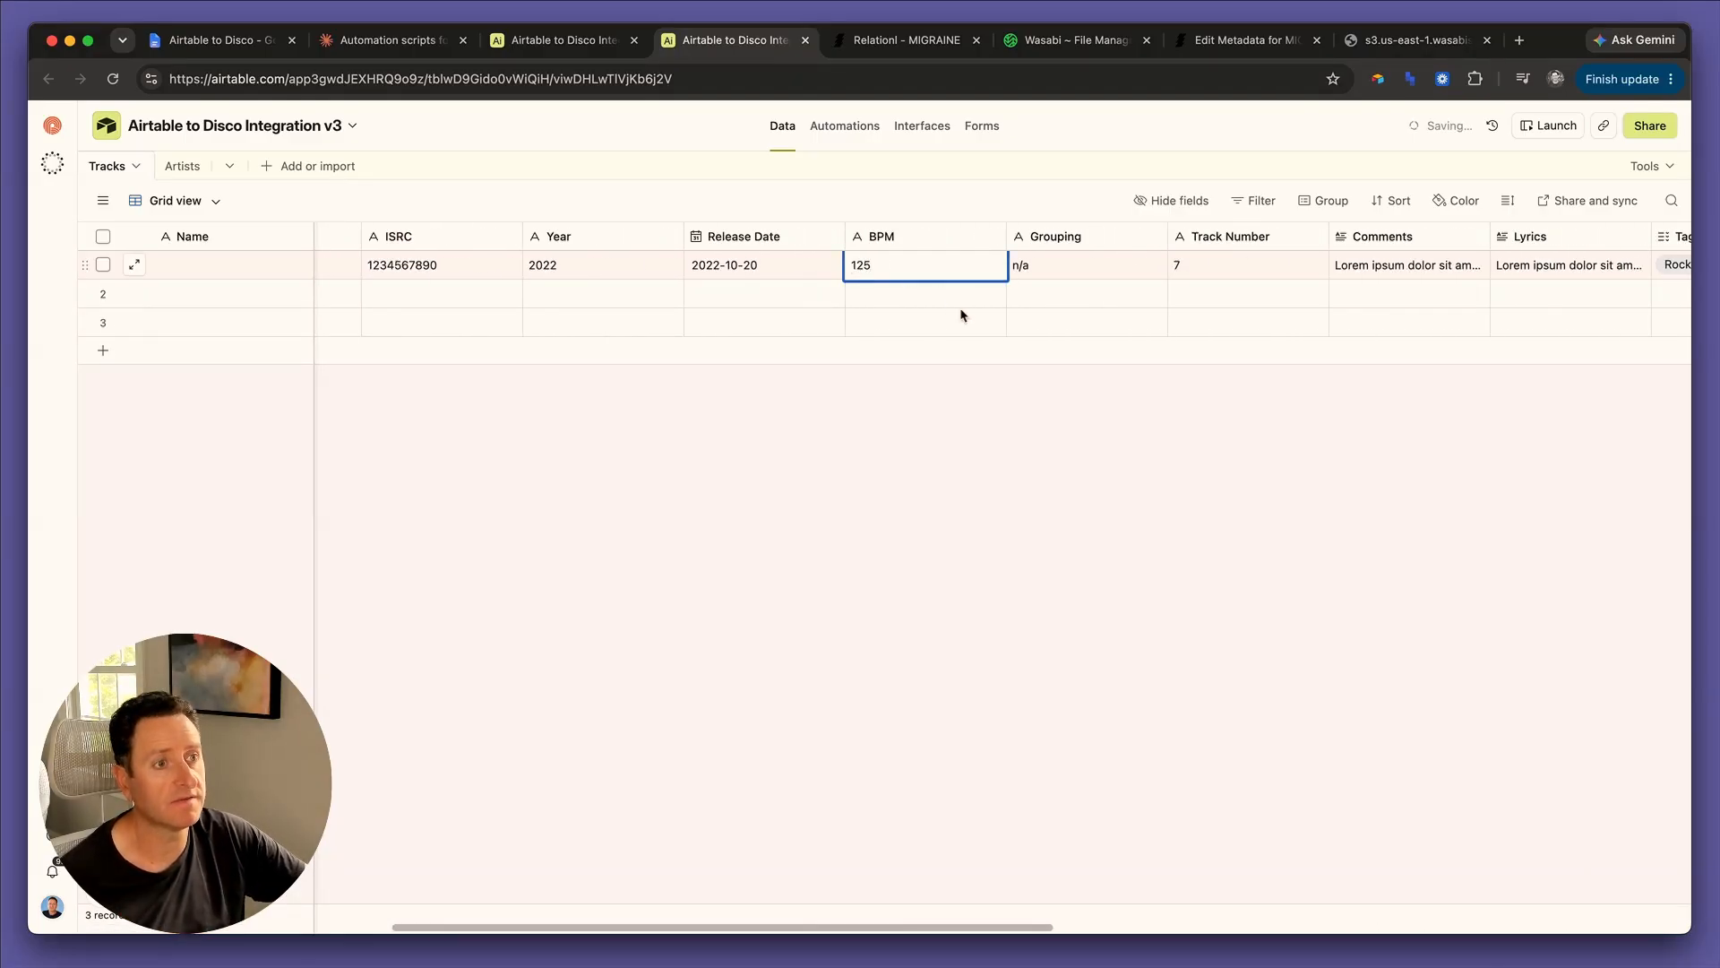
pyautogui.click(1040, 320)
pyautogui.click(1040, 267)
pyautogui.click(1040, 267)
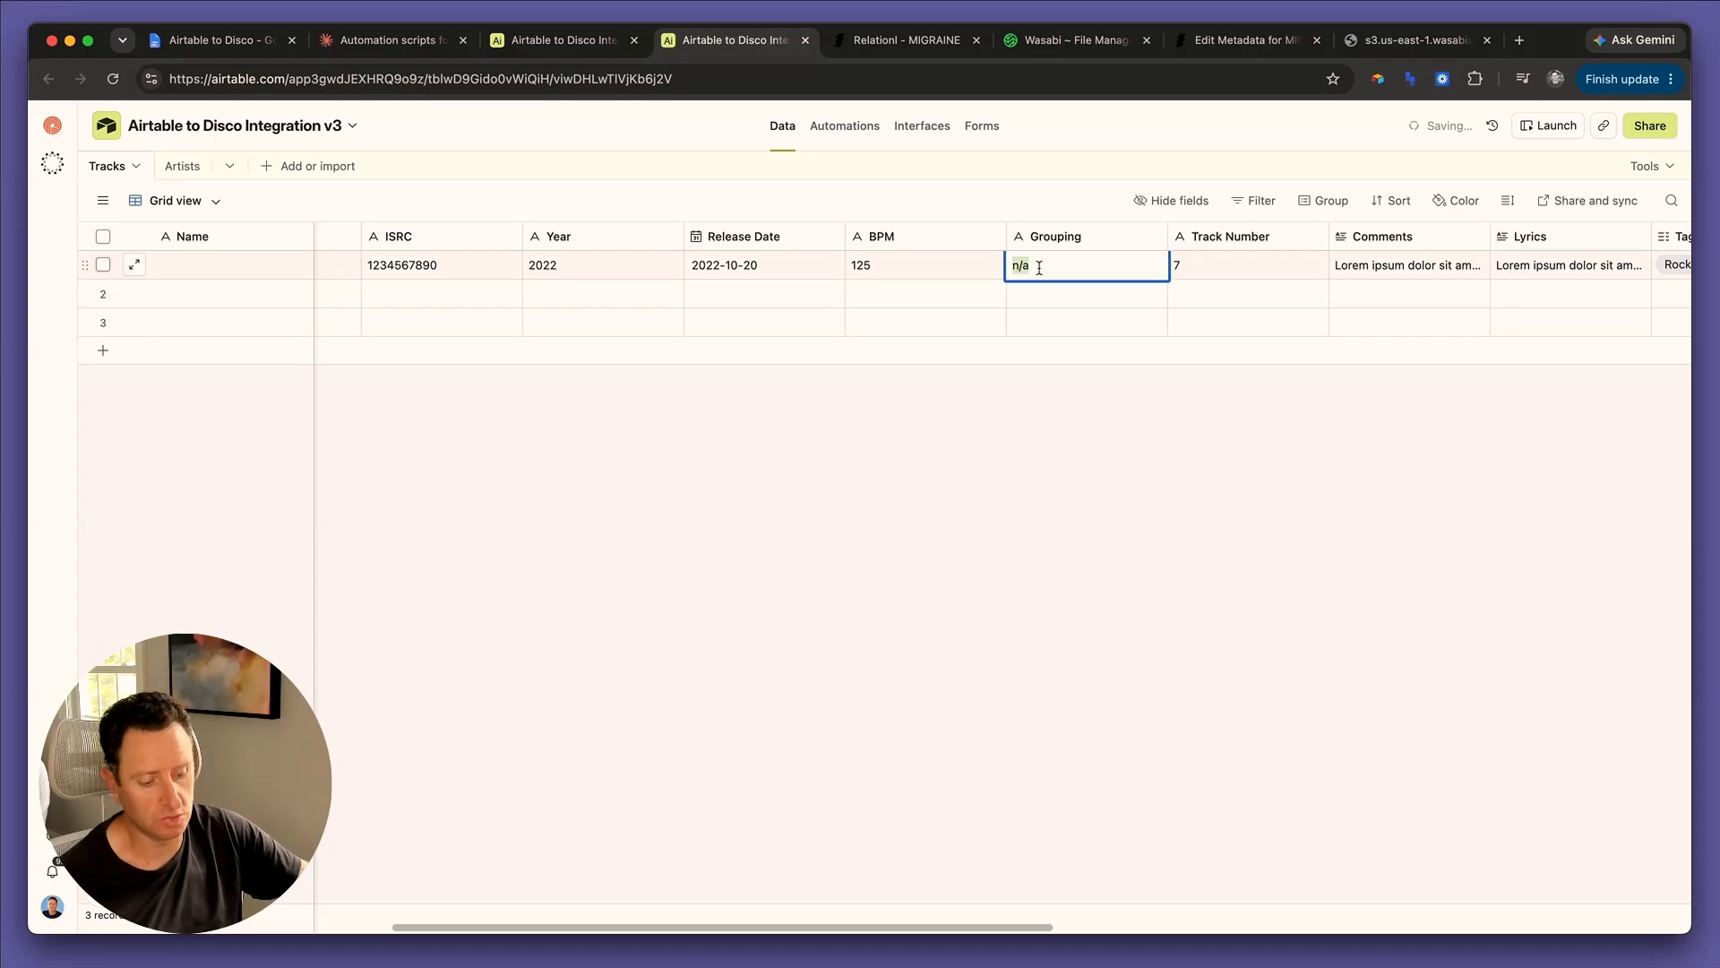
pyautogui.write('PU')
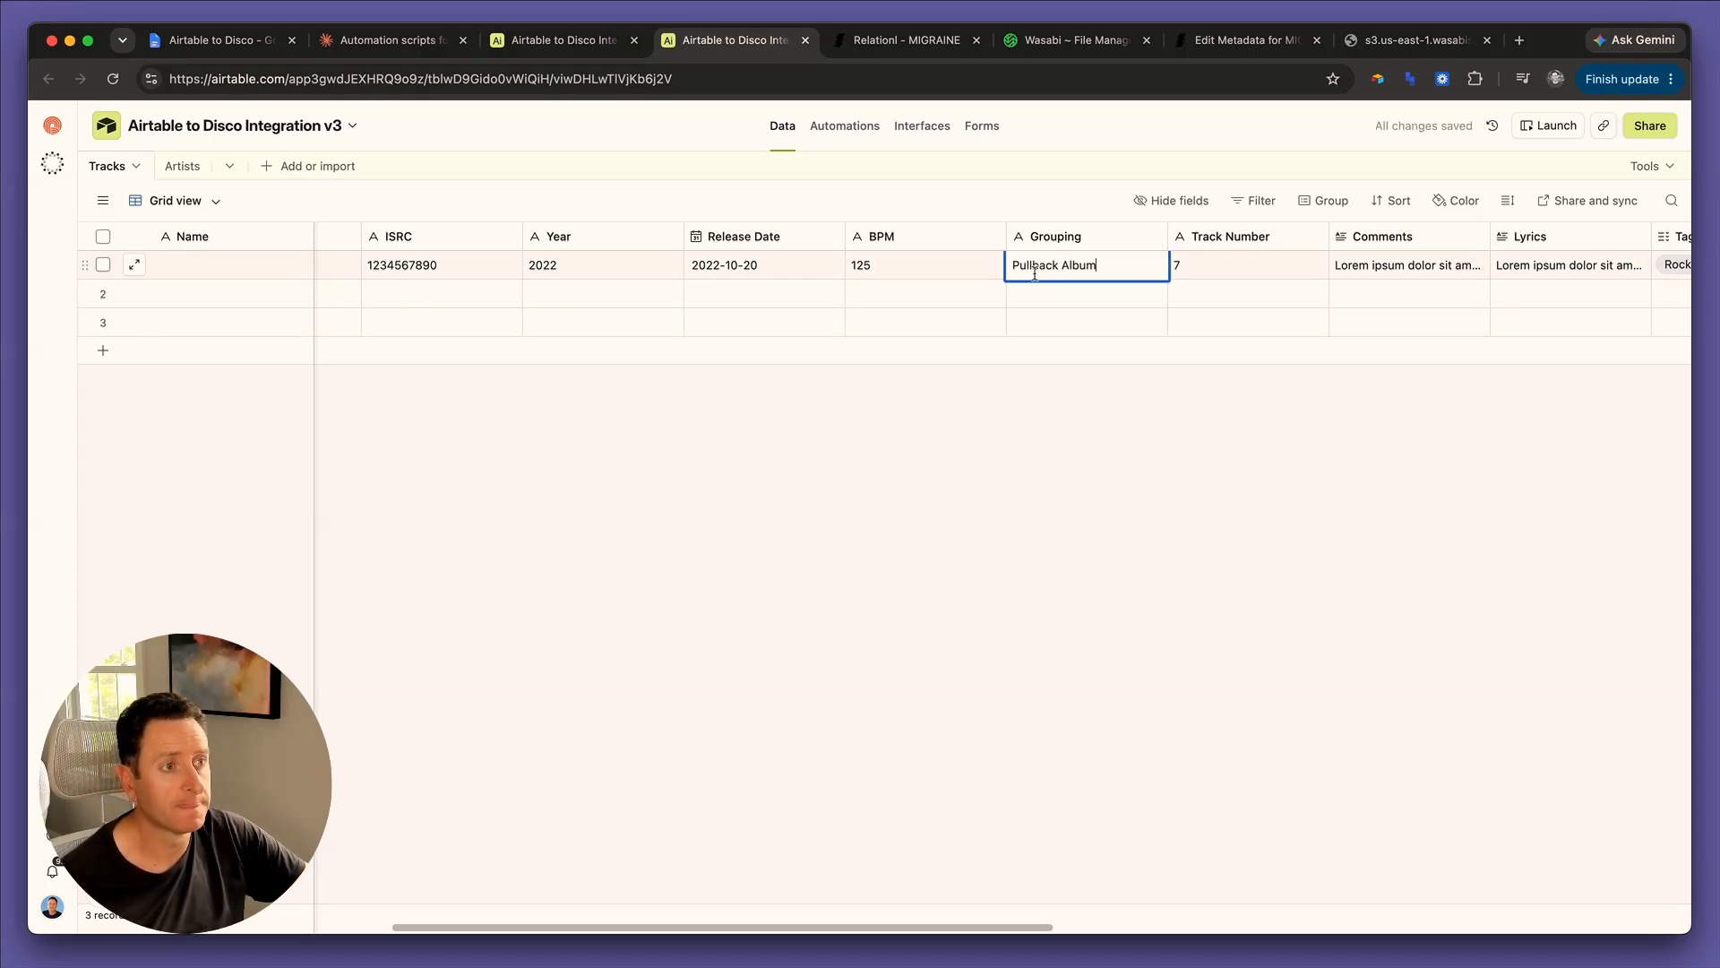
# Prepend 'This is where the label copy goes.' to the top of MIGRAINE's Comments.
pyautogui.doubleClick(1397, 265)
pyautogui.press('super+Up')
pyautogui.press('Return')
pyautogui.press('Return')
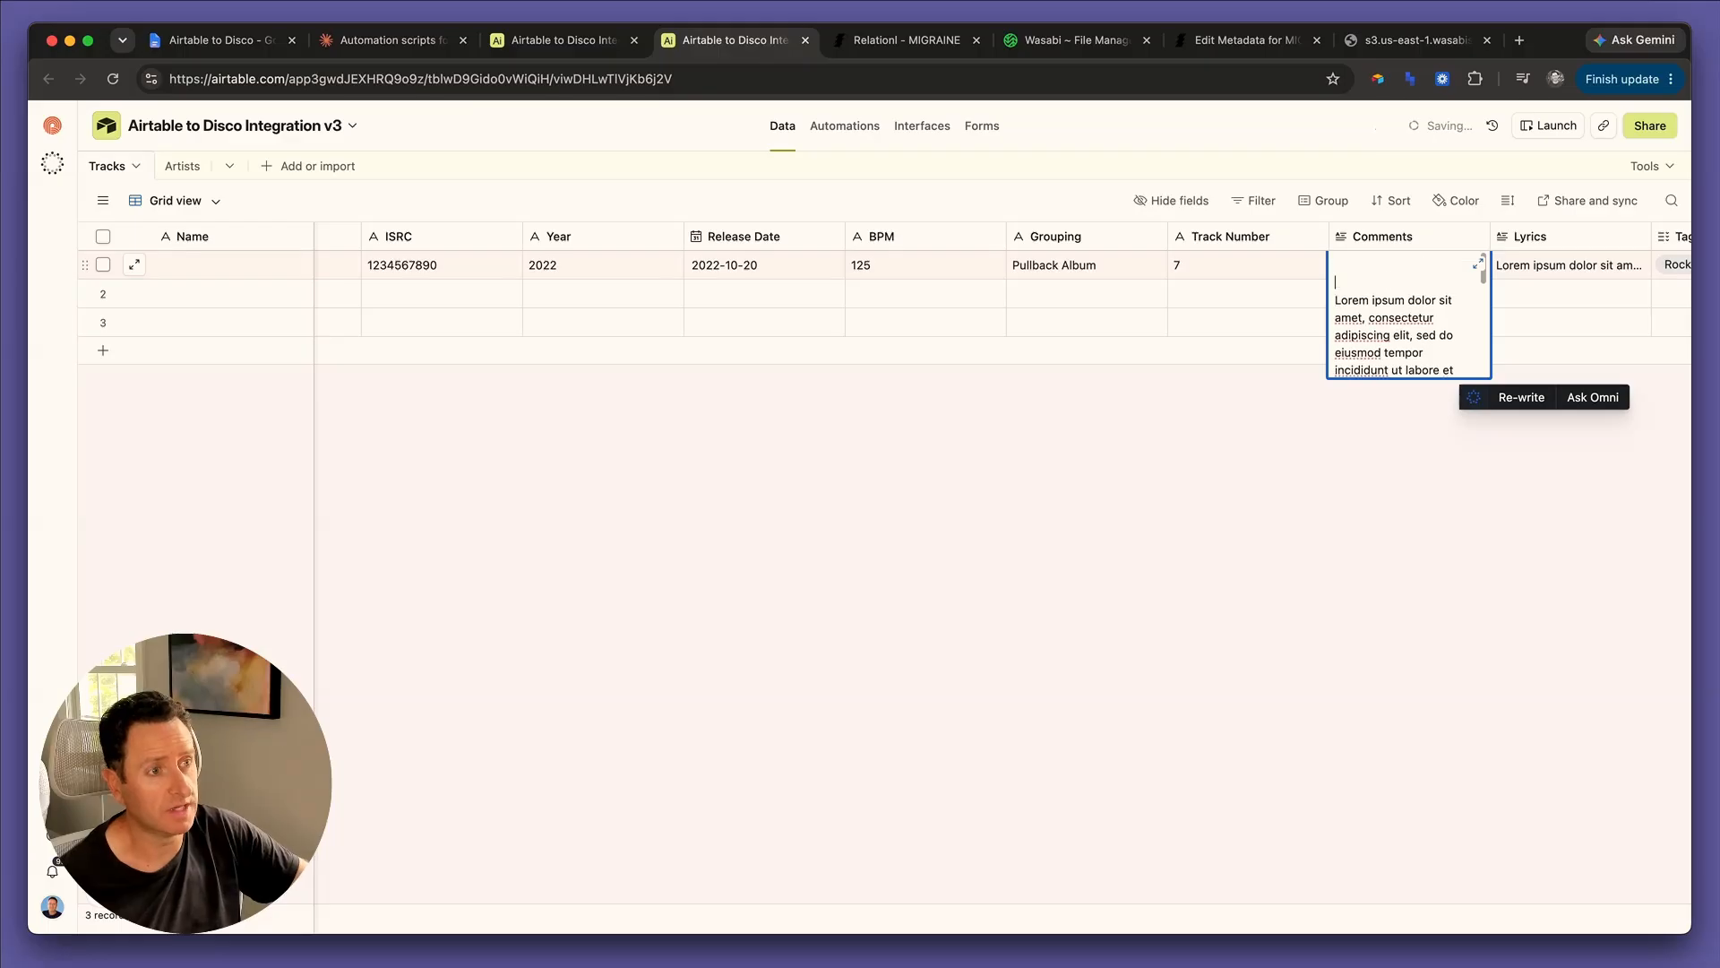
pyautogui.write('T')
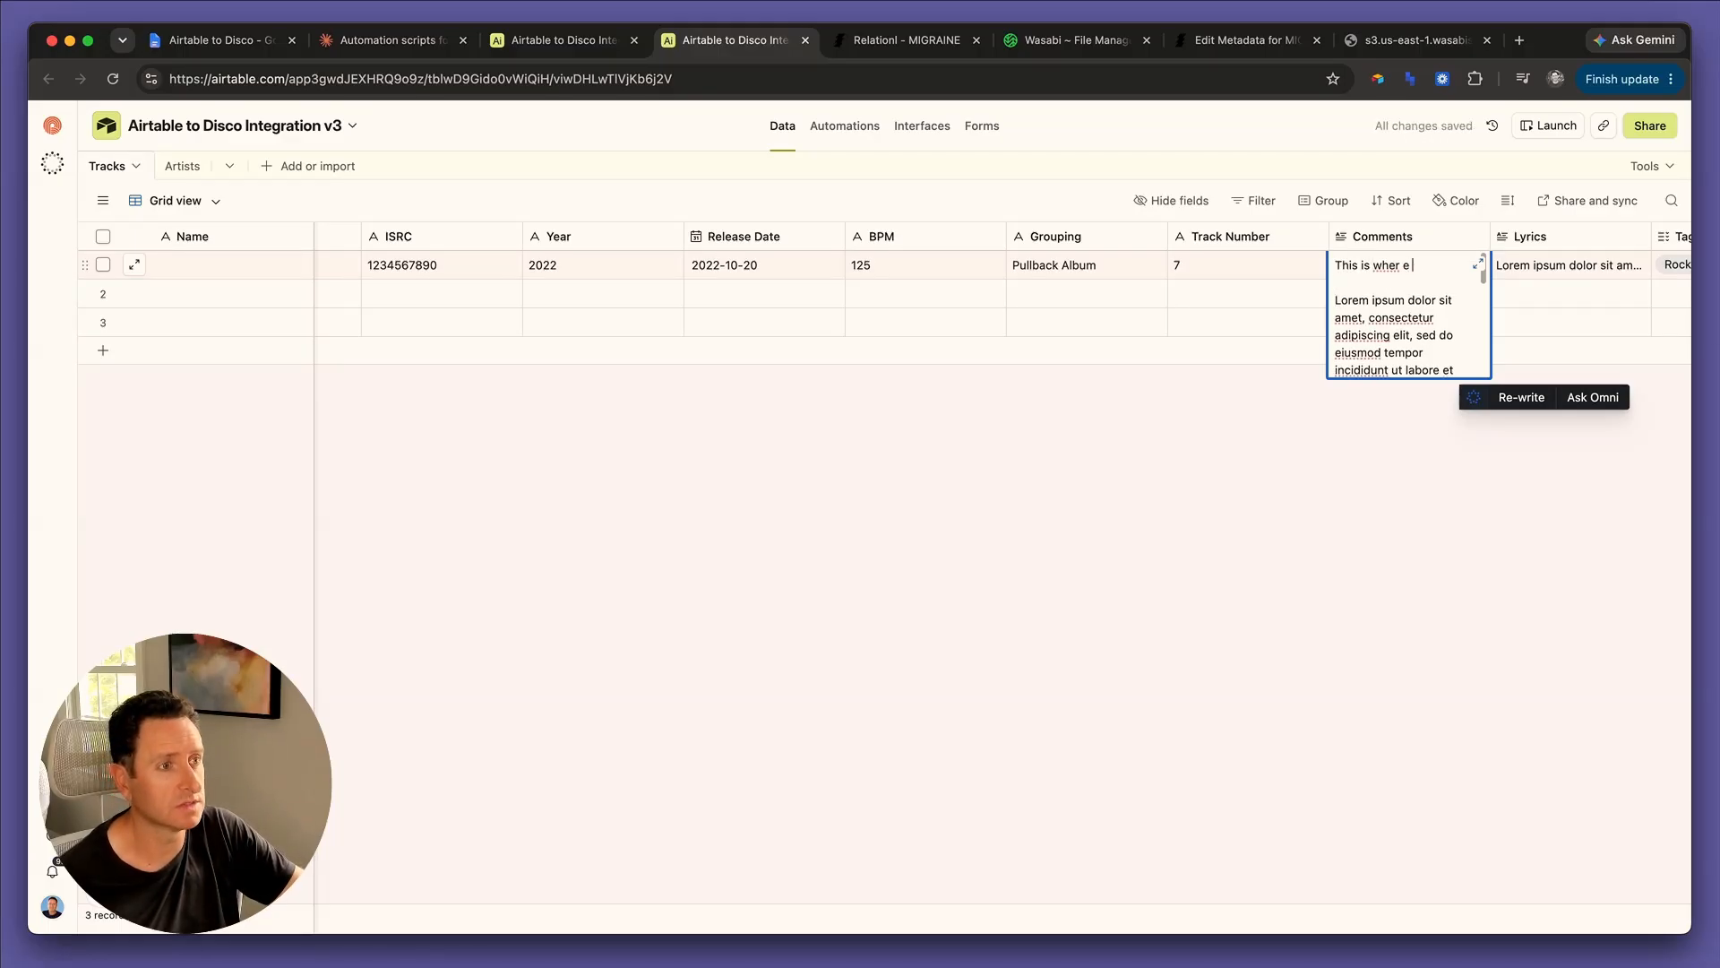
pyautogui.write('his is where the label copy goes.')
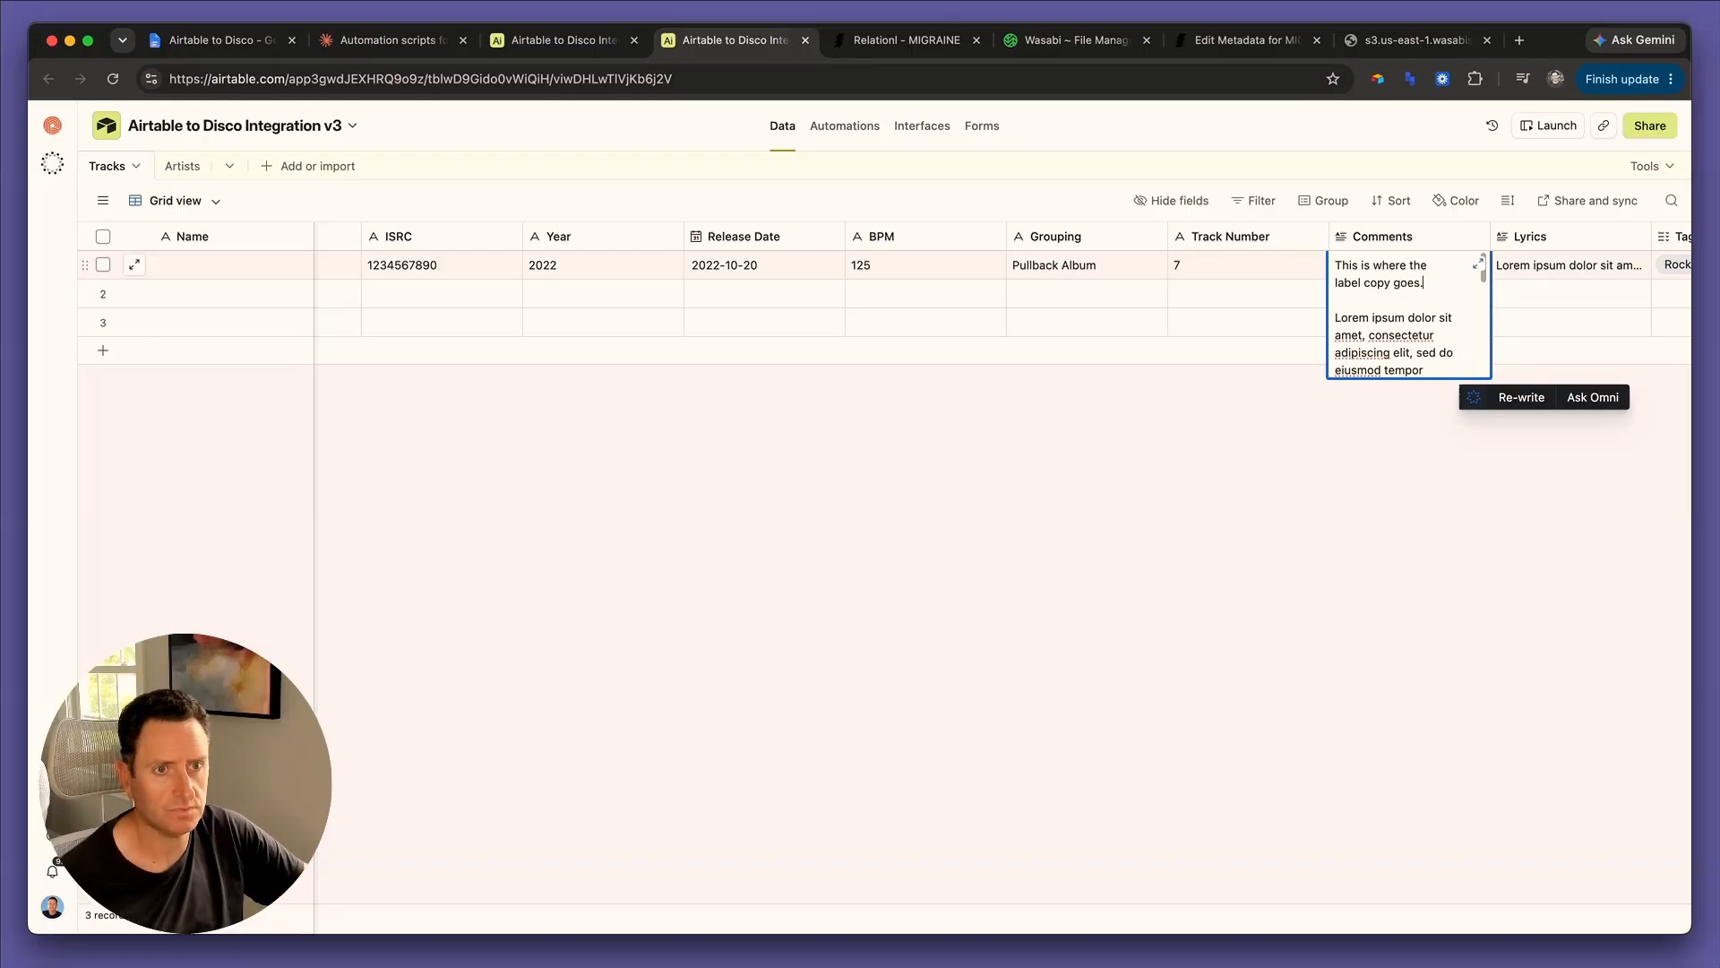
pyautogui.press('Escape')
# Fill the empty Composer field with the two composers' names.
pyautogui.press('Left')
pyautogui.press('Left')
pyautogui.press('Left')
pyautogui.press('Left')
pyautogui.press('Left')
pyautogui.press('Left')
pyautogui.press('Left')
pyautogui.press('Left')
pyautogui.press('Left')
pyautogui.press('Left')
pyautogui.press('Left')
pyautogui.press('Left')
pyautogui.press('Right')
pyautogui.press('Right')
pyautogui.press('Right')
pyautogui.press('Right')
pyautogui.press('Right')
pyautogui.press('Right')
pyautogui.press('Right')
pyautogui.press('Right')
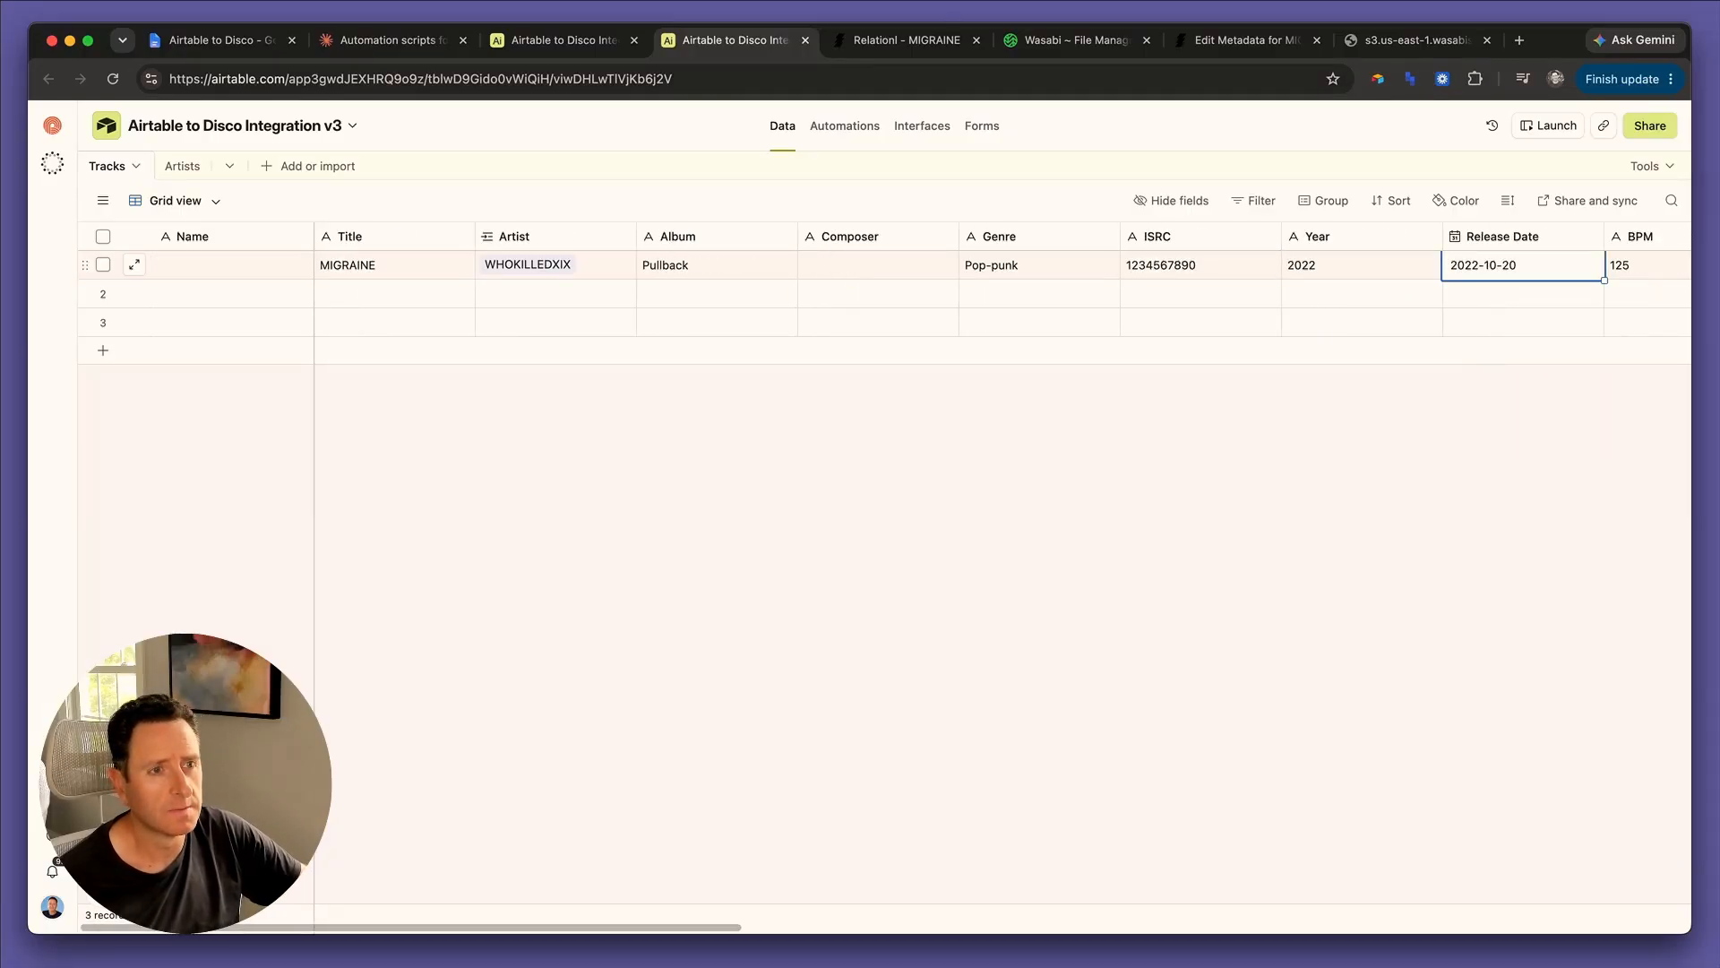
pyautogui.press('Right')
pyautogui.press('Right')
pyautogui.press('Right')
pyautogui.press('Right')
pyautogui.press('Right')
pyautogui.press('Left')
pyautogui.press('Left')
pyautogui.press('Left')
pyautogui.press('Left')
pyautogui.press('Left')
pyautogui.press('Left')
pyautogui.press('Left')
pyautogui.press('Left')
pyautogui.press('Left')
pyautogui.press('Left')
pyautogui.press('Left')
pyautogui.press('Left')
pyautogui.press('Left')
pyautogui.press('Right')
pyautogui.press('Right')
pyautogui.press('Right')
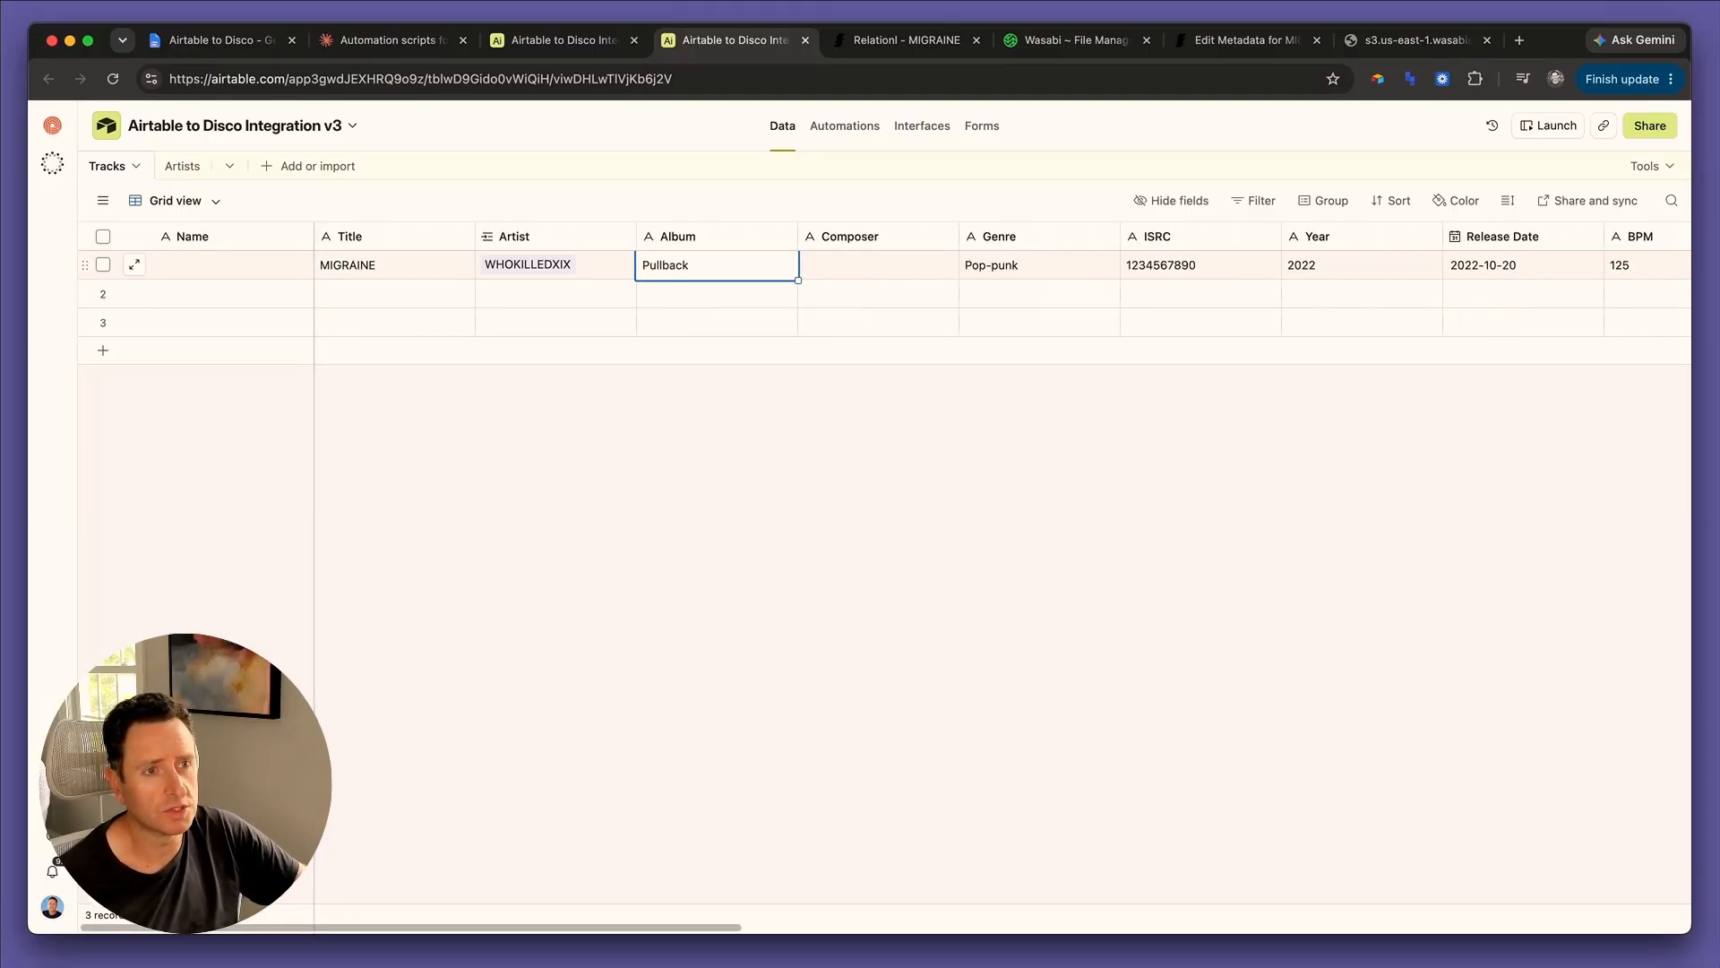
pyautogui.press('Right')
pyautogui.press('Right')
pyautogui.press('Left')
pyautogui.press('Return')
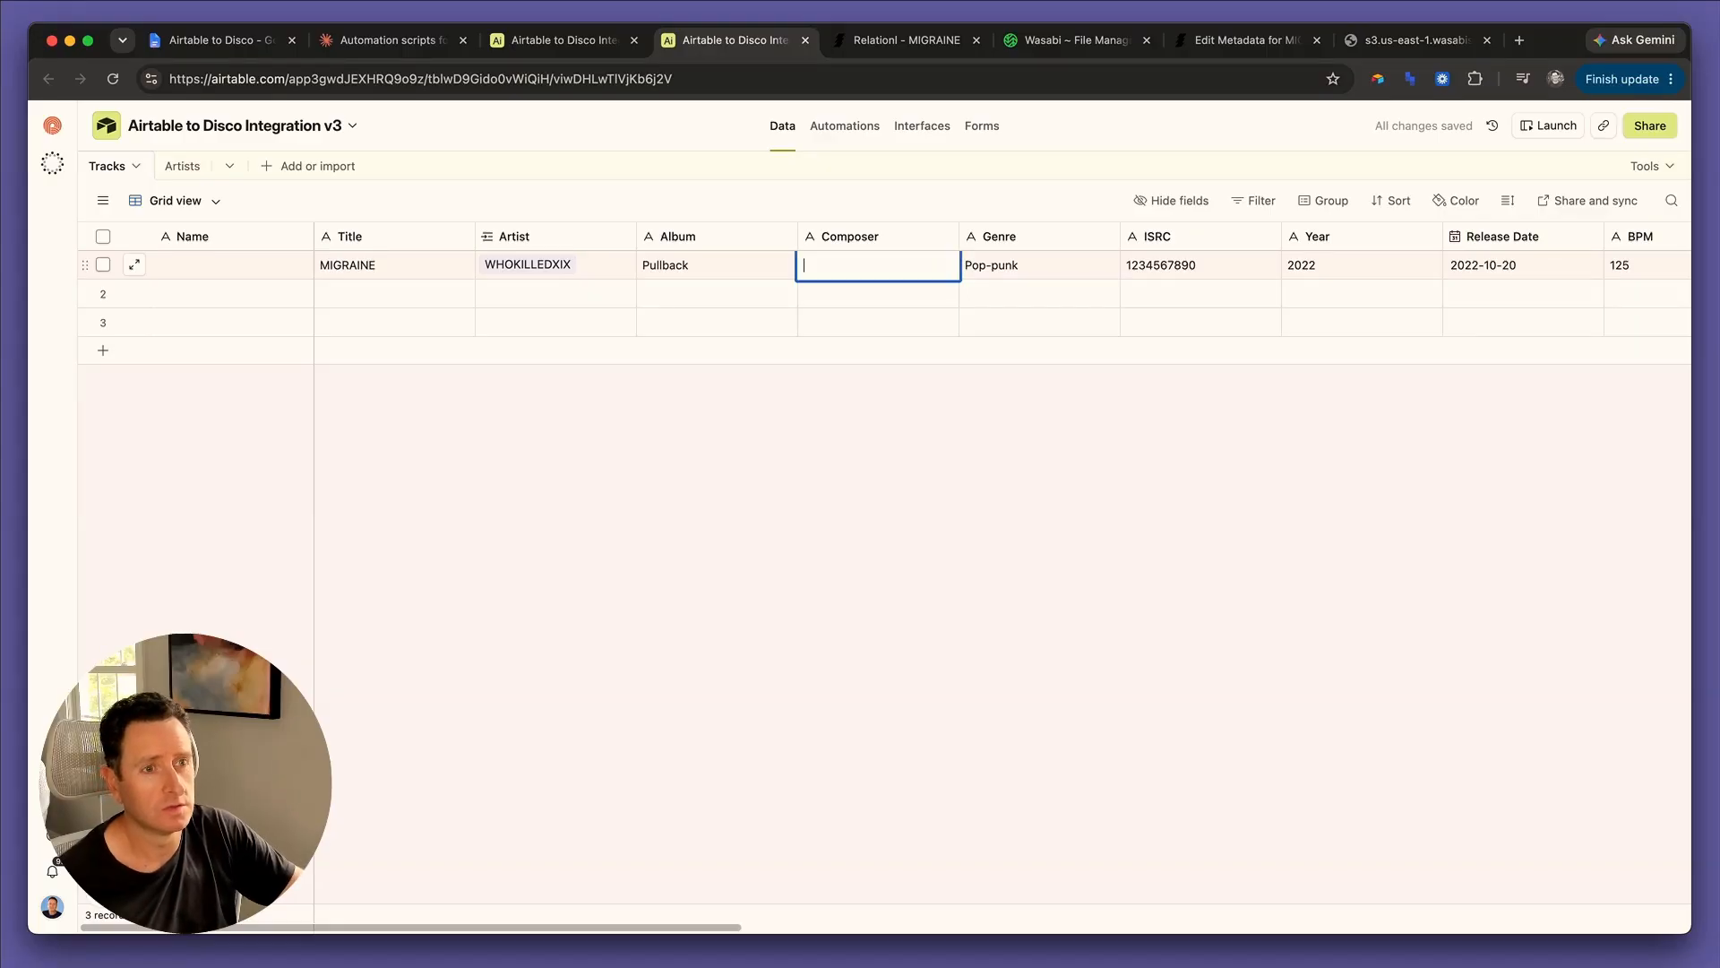
pyautogui.write('Alex Cal')
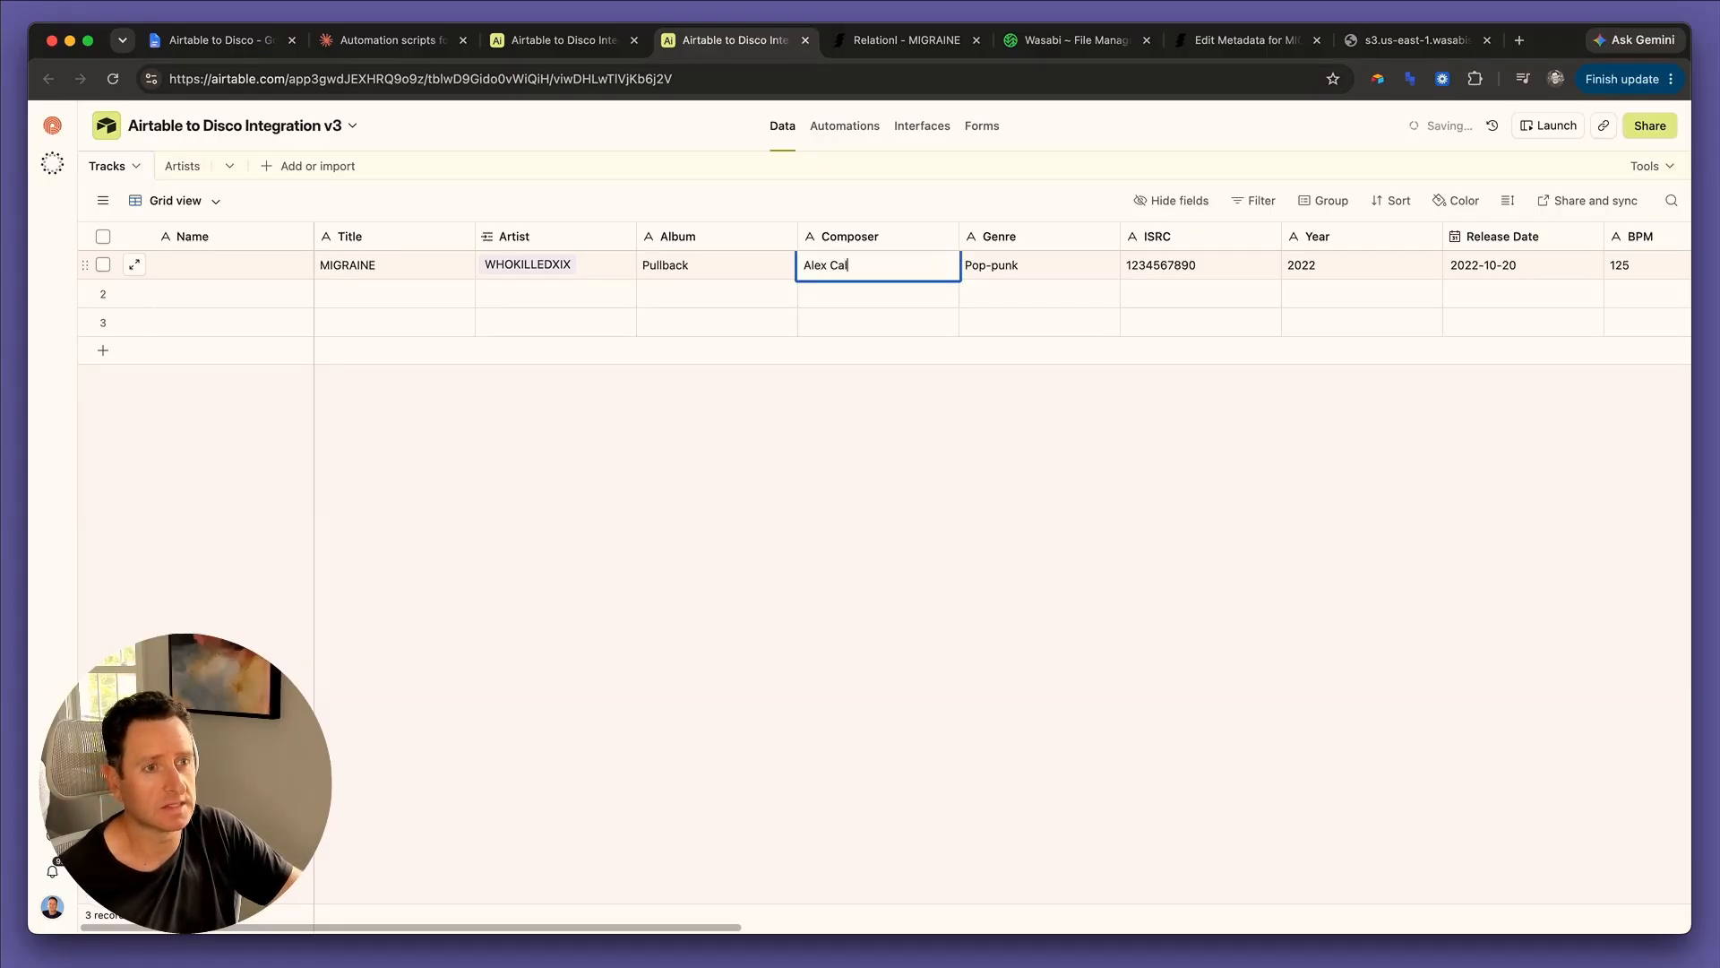
pyautogui.write('deron and Kareem P')
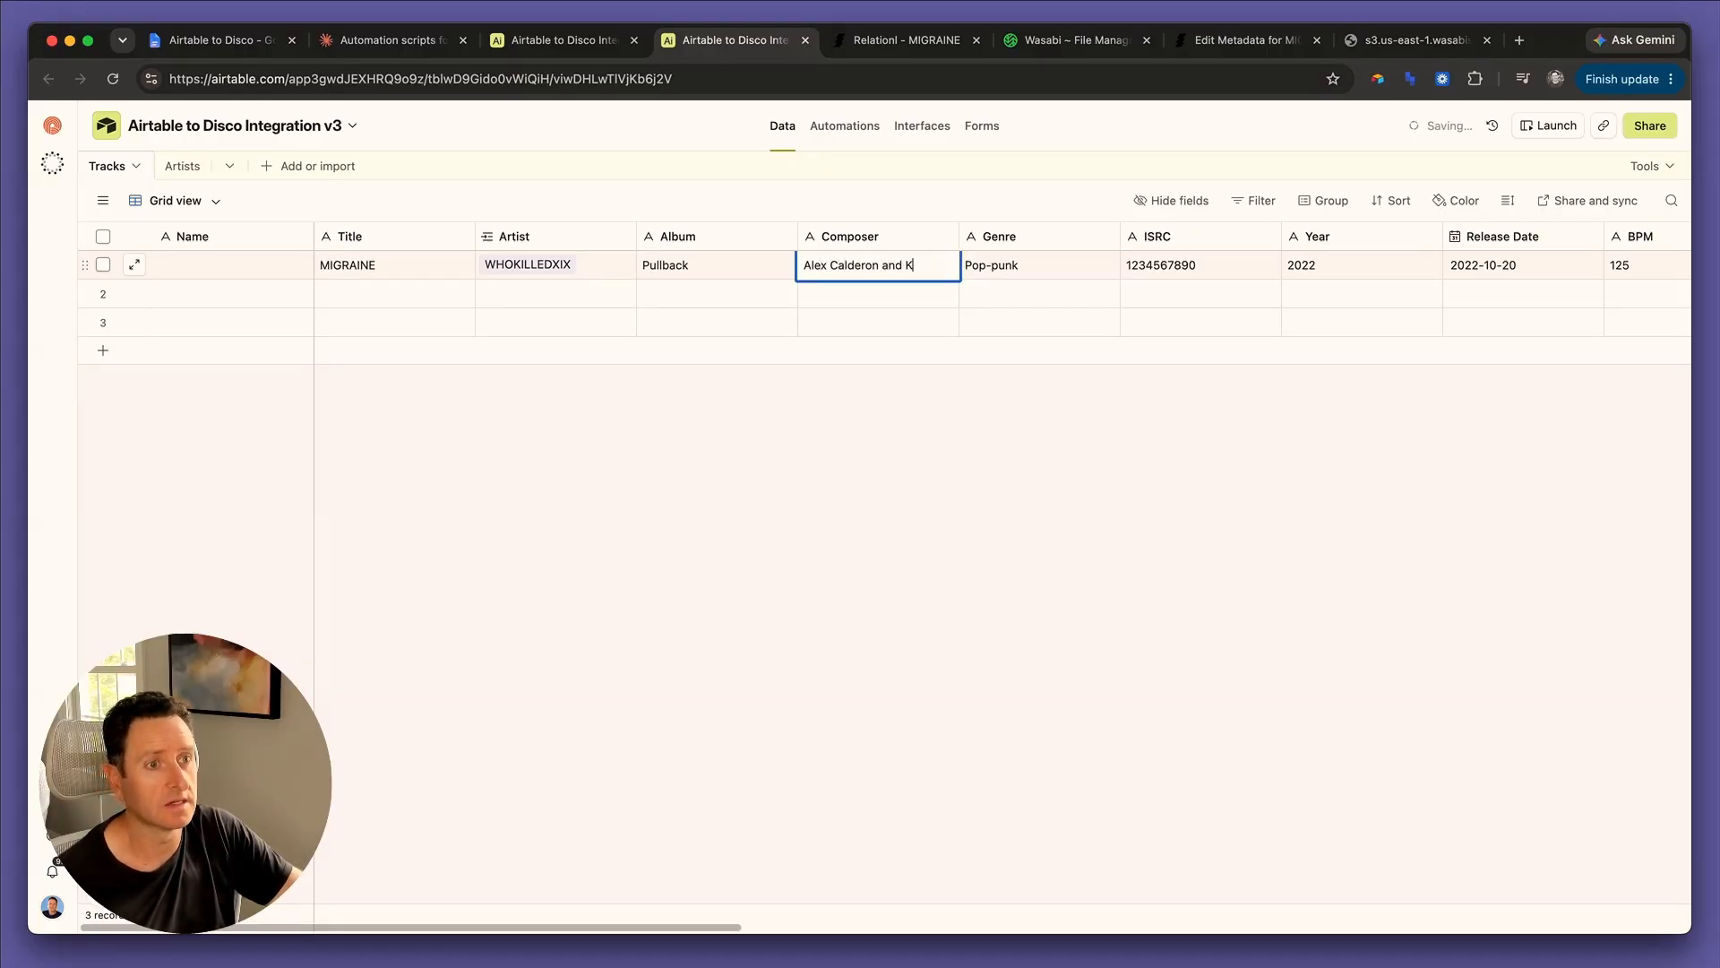
pyautogui.write('ahman')
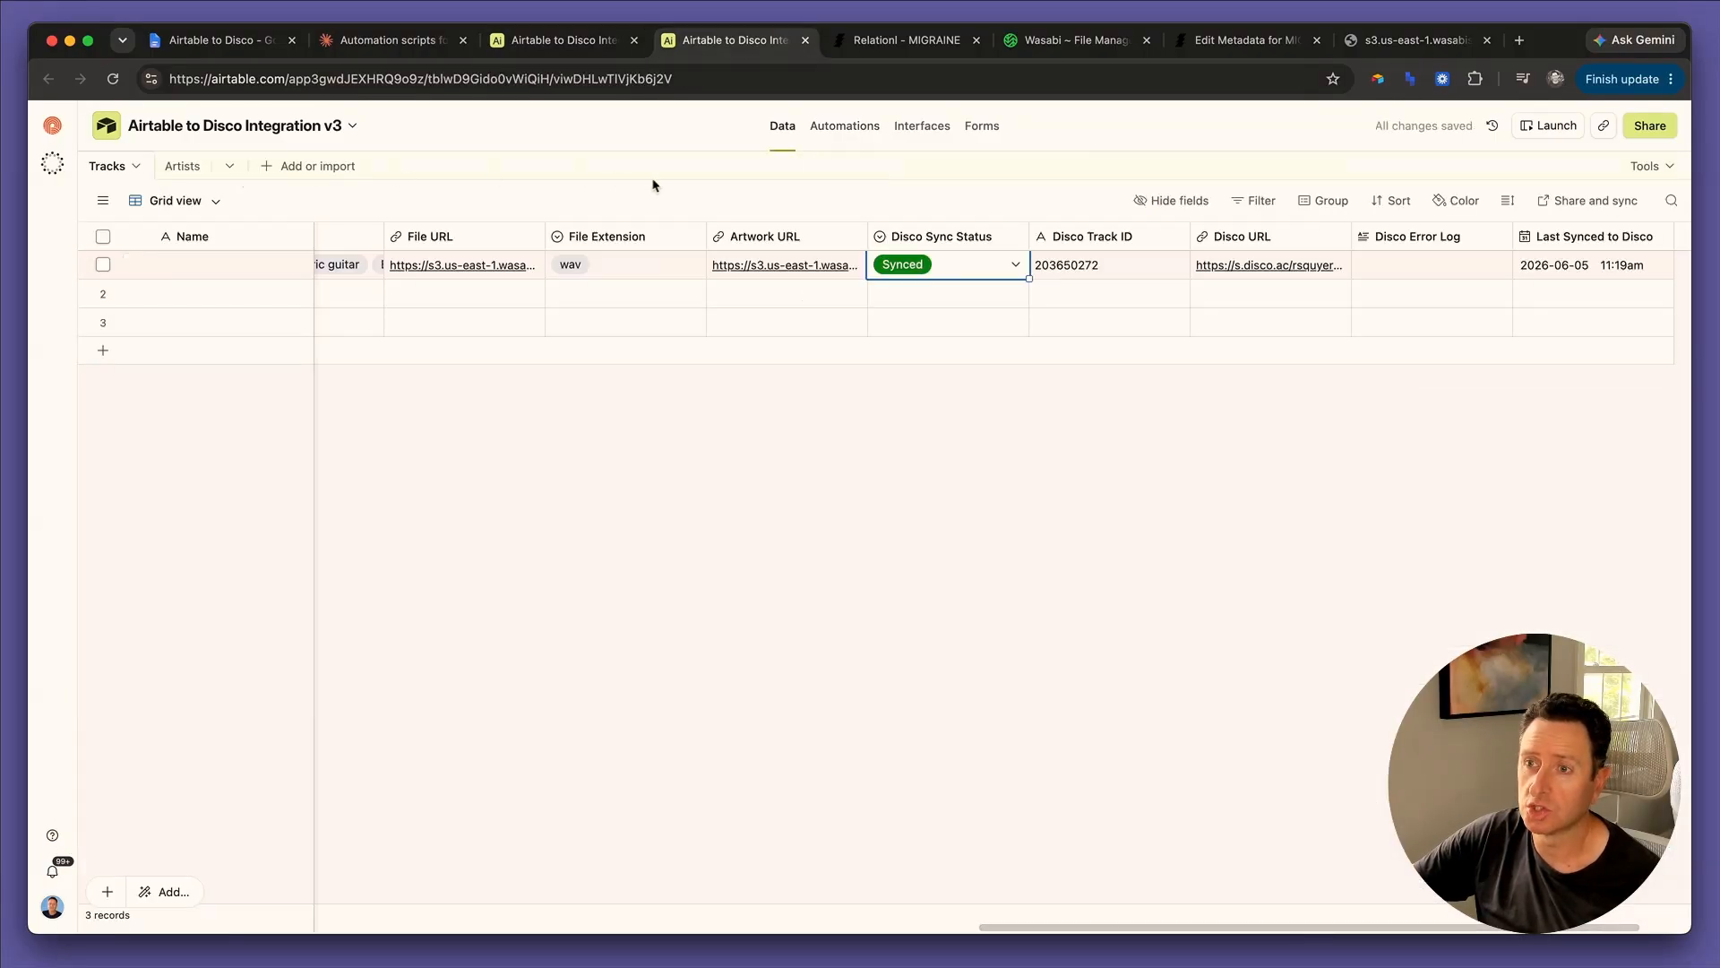
pyautogui.click(905, 265)
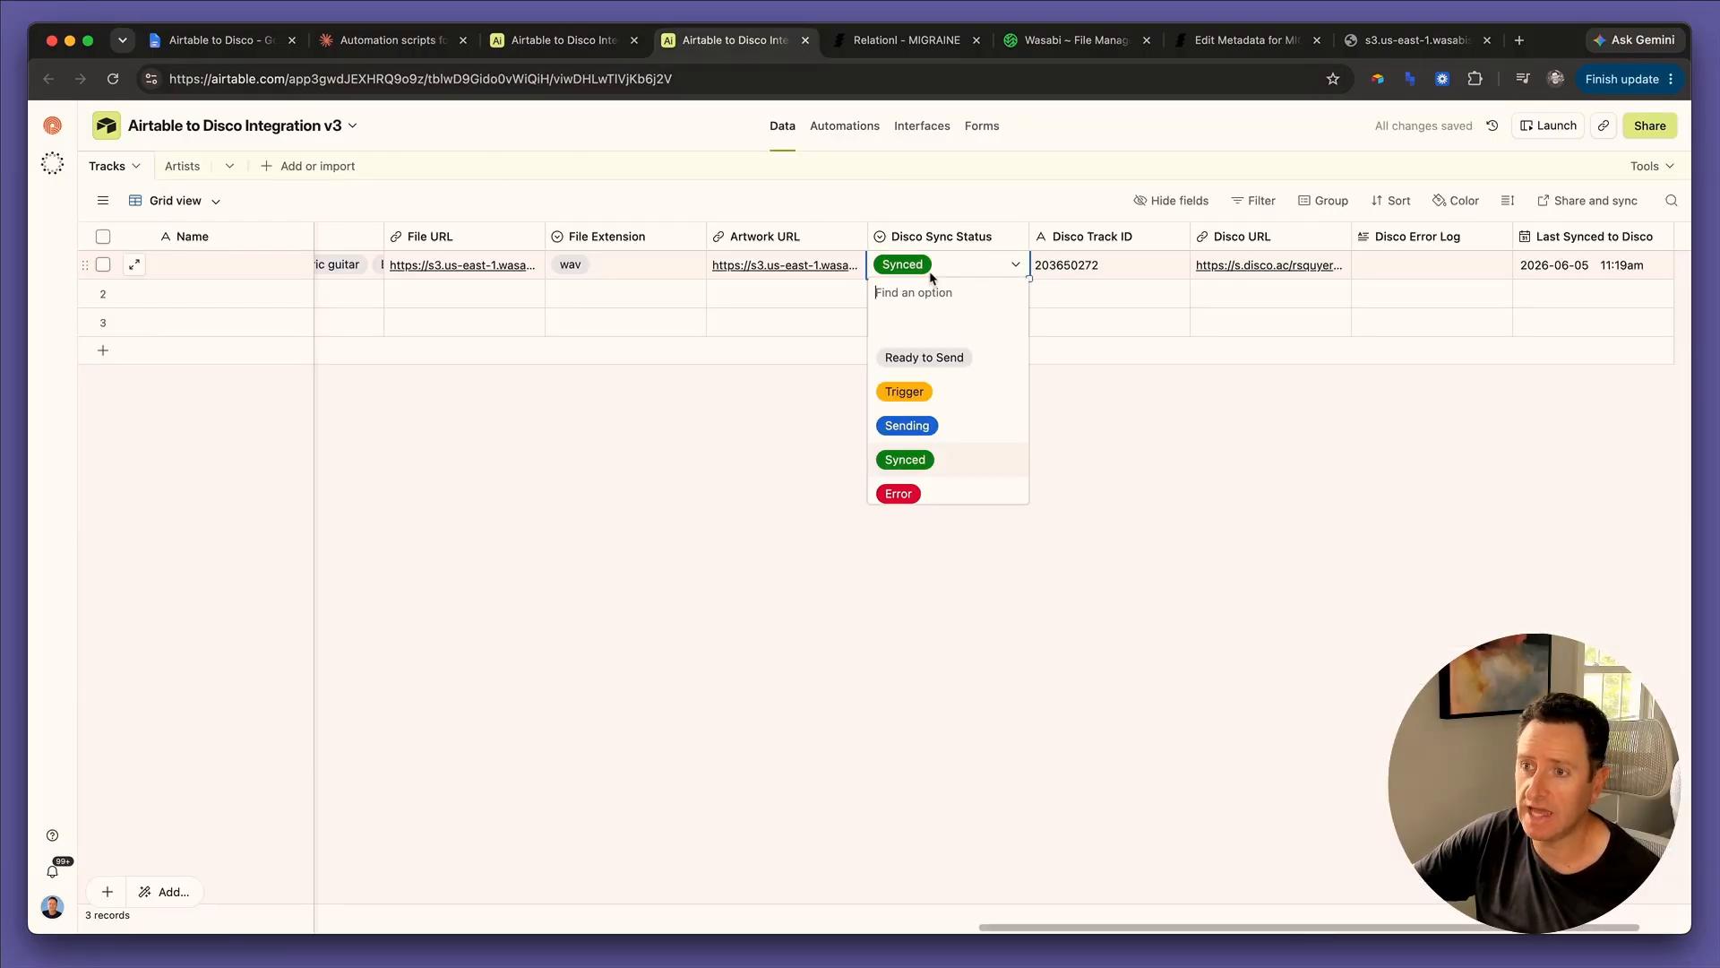
pyautogui.click(929, 387)
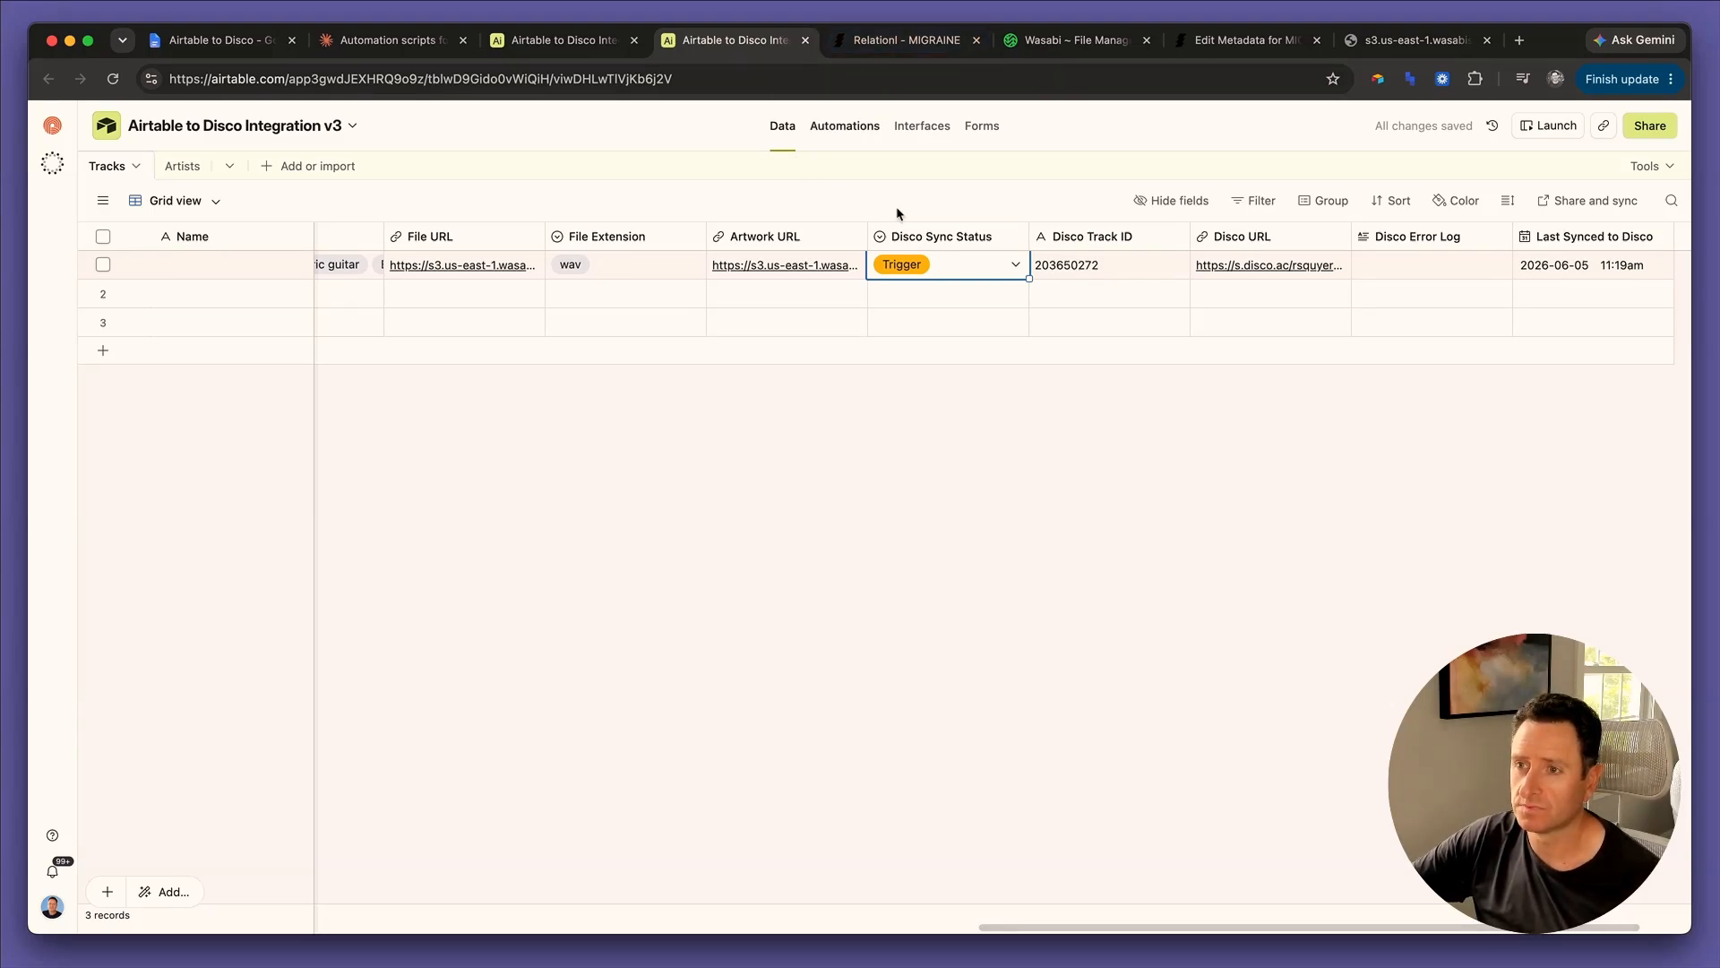
pyautogui.hscroll(3, 990, 277)
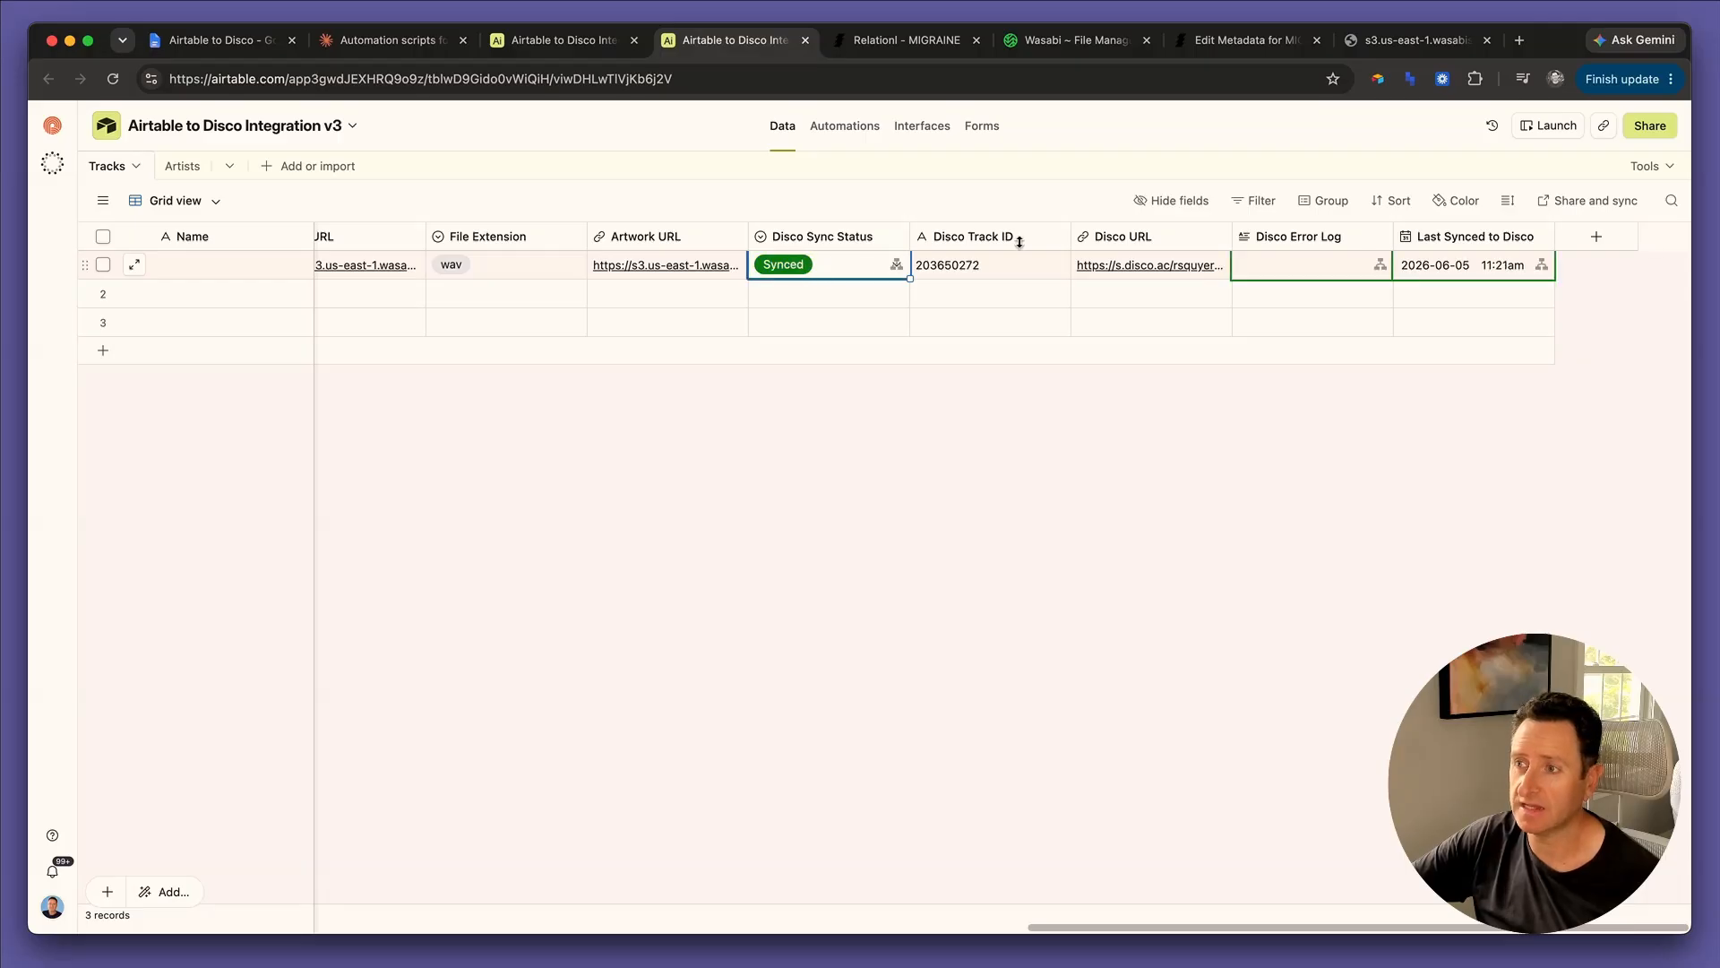
pyautogui.click(1453, 272)
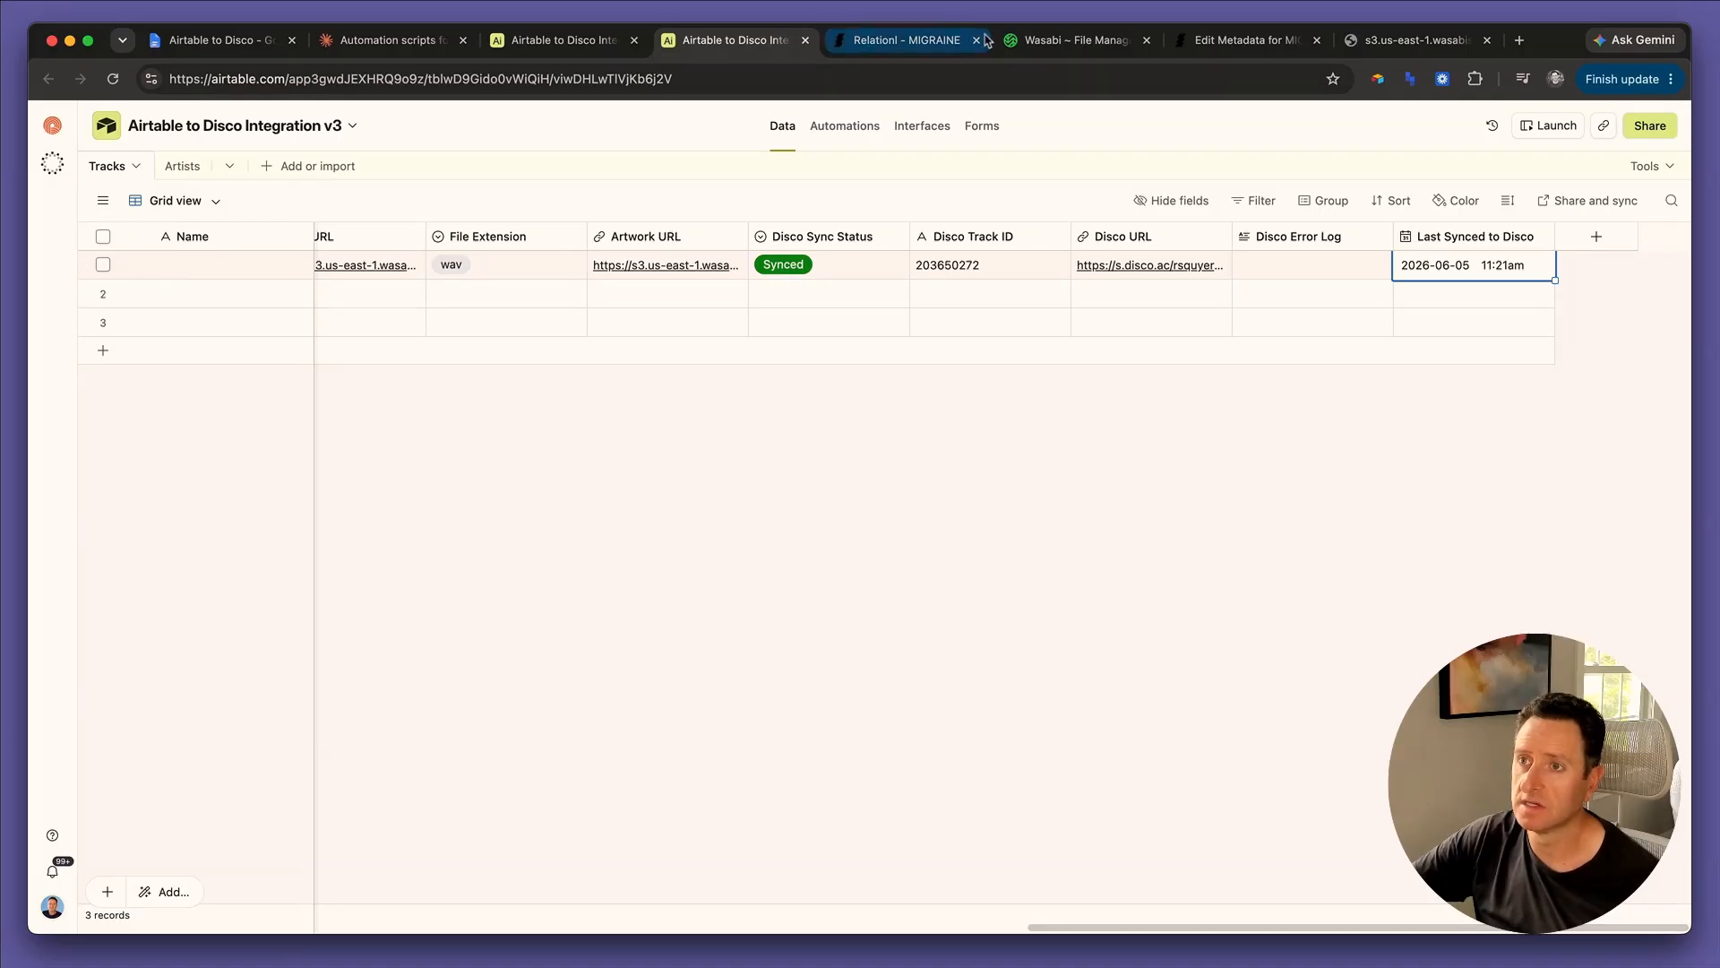
# Open MIGRAINE's metadata in DISCO to verify the label-copy comment and both composers.
pyautogui.click(902, 51)
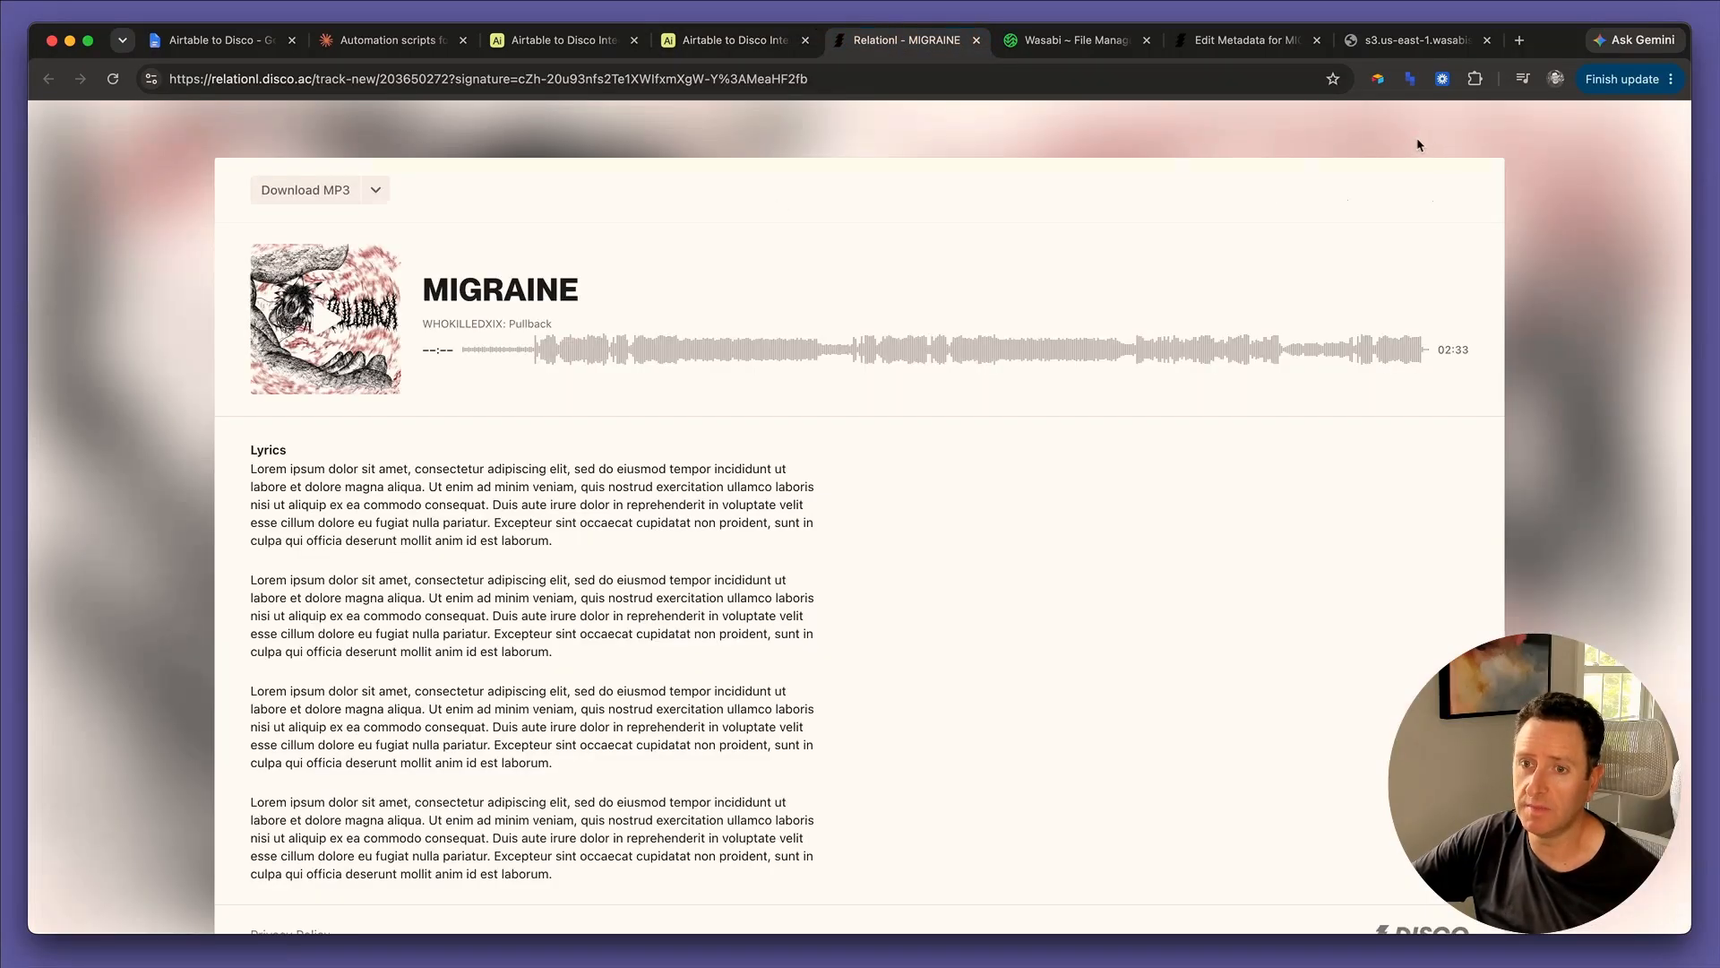
pyautogui.click(1246, 40)
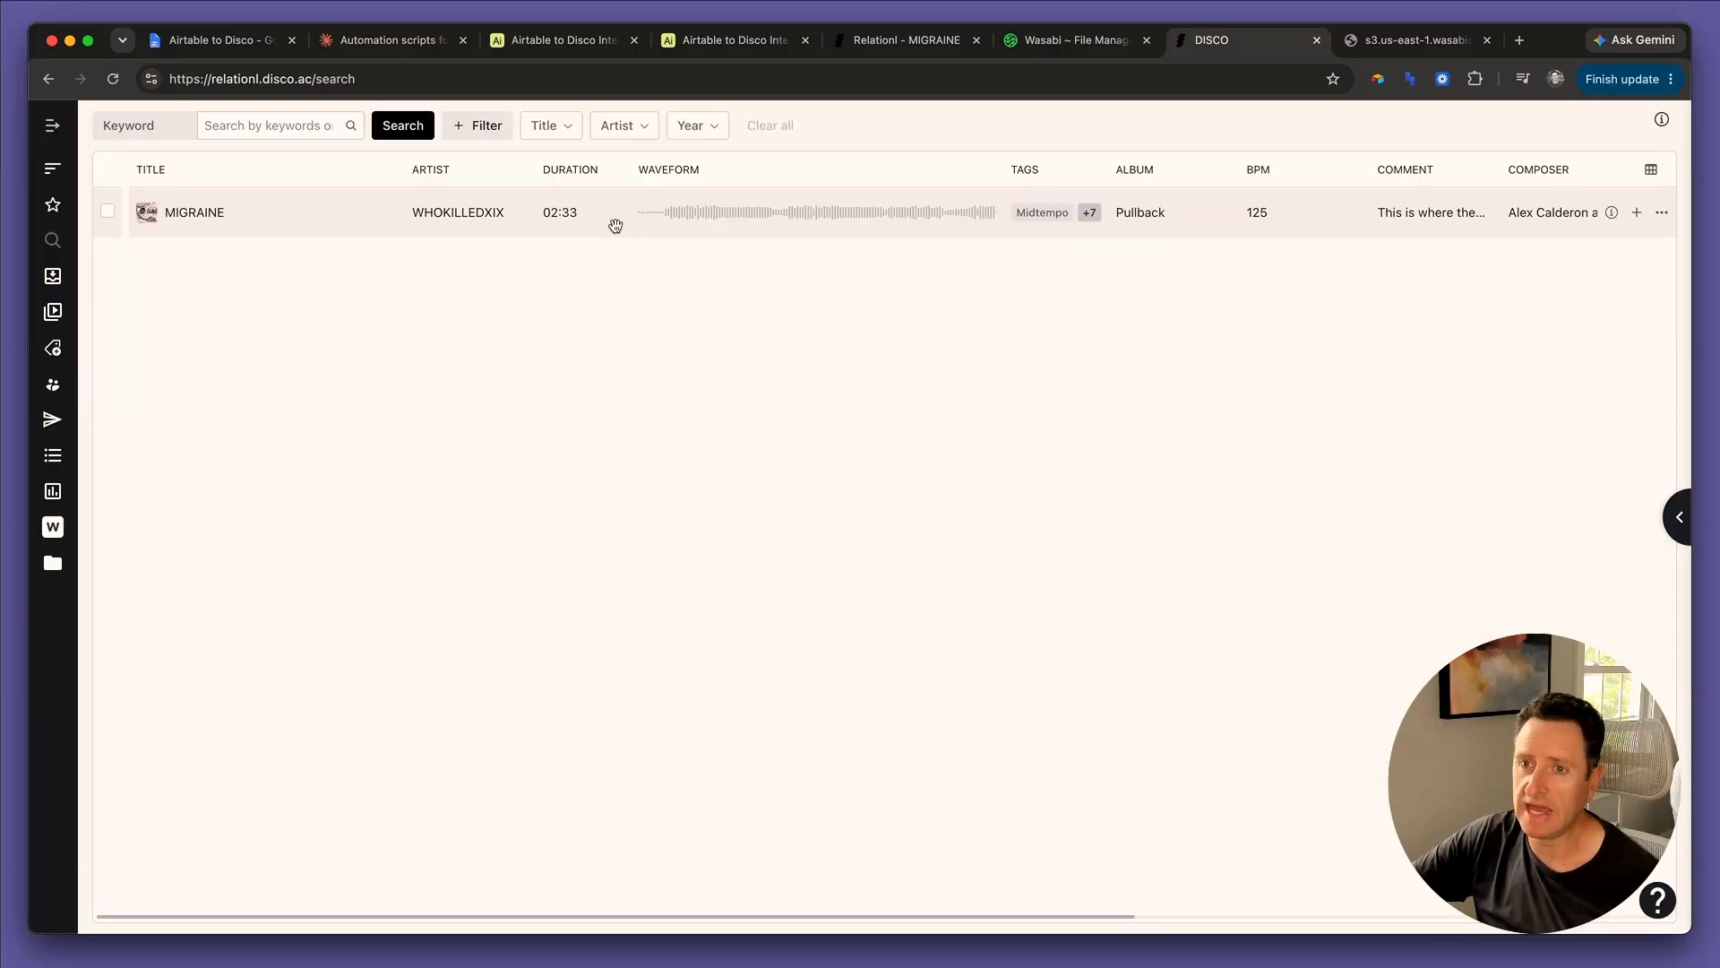
pyautogui.hscroll(5, 1320, 209)
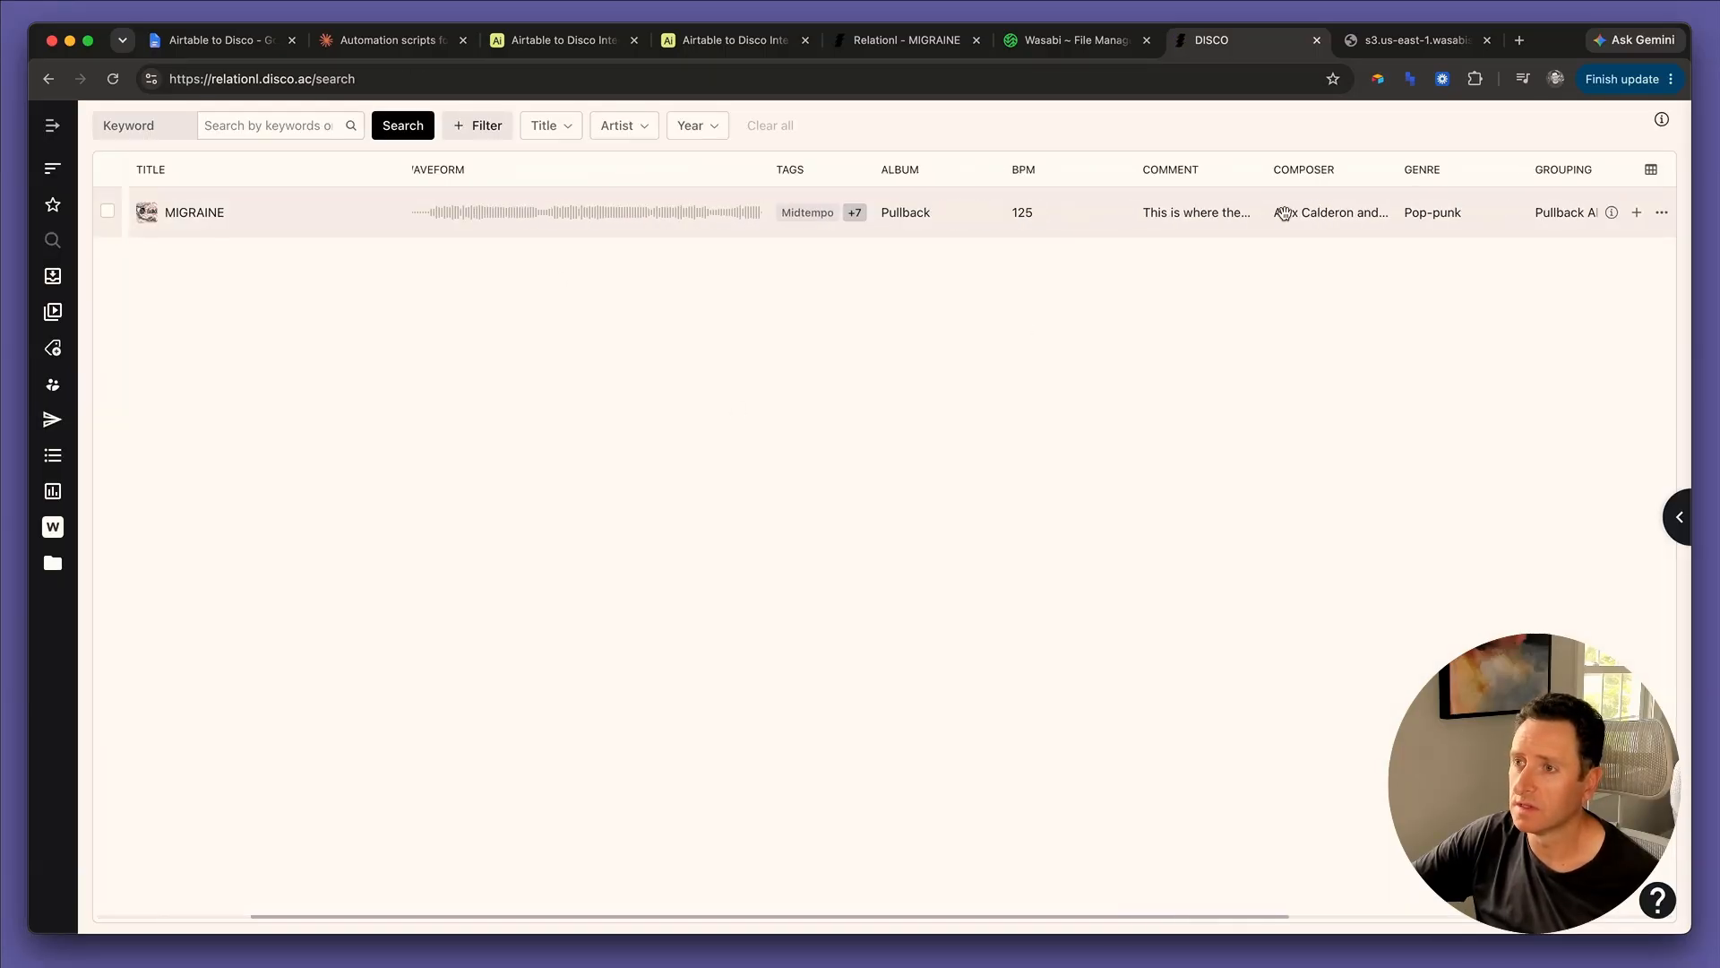
pyautogui.click(1612, 212)
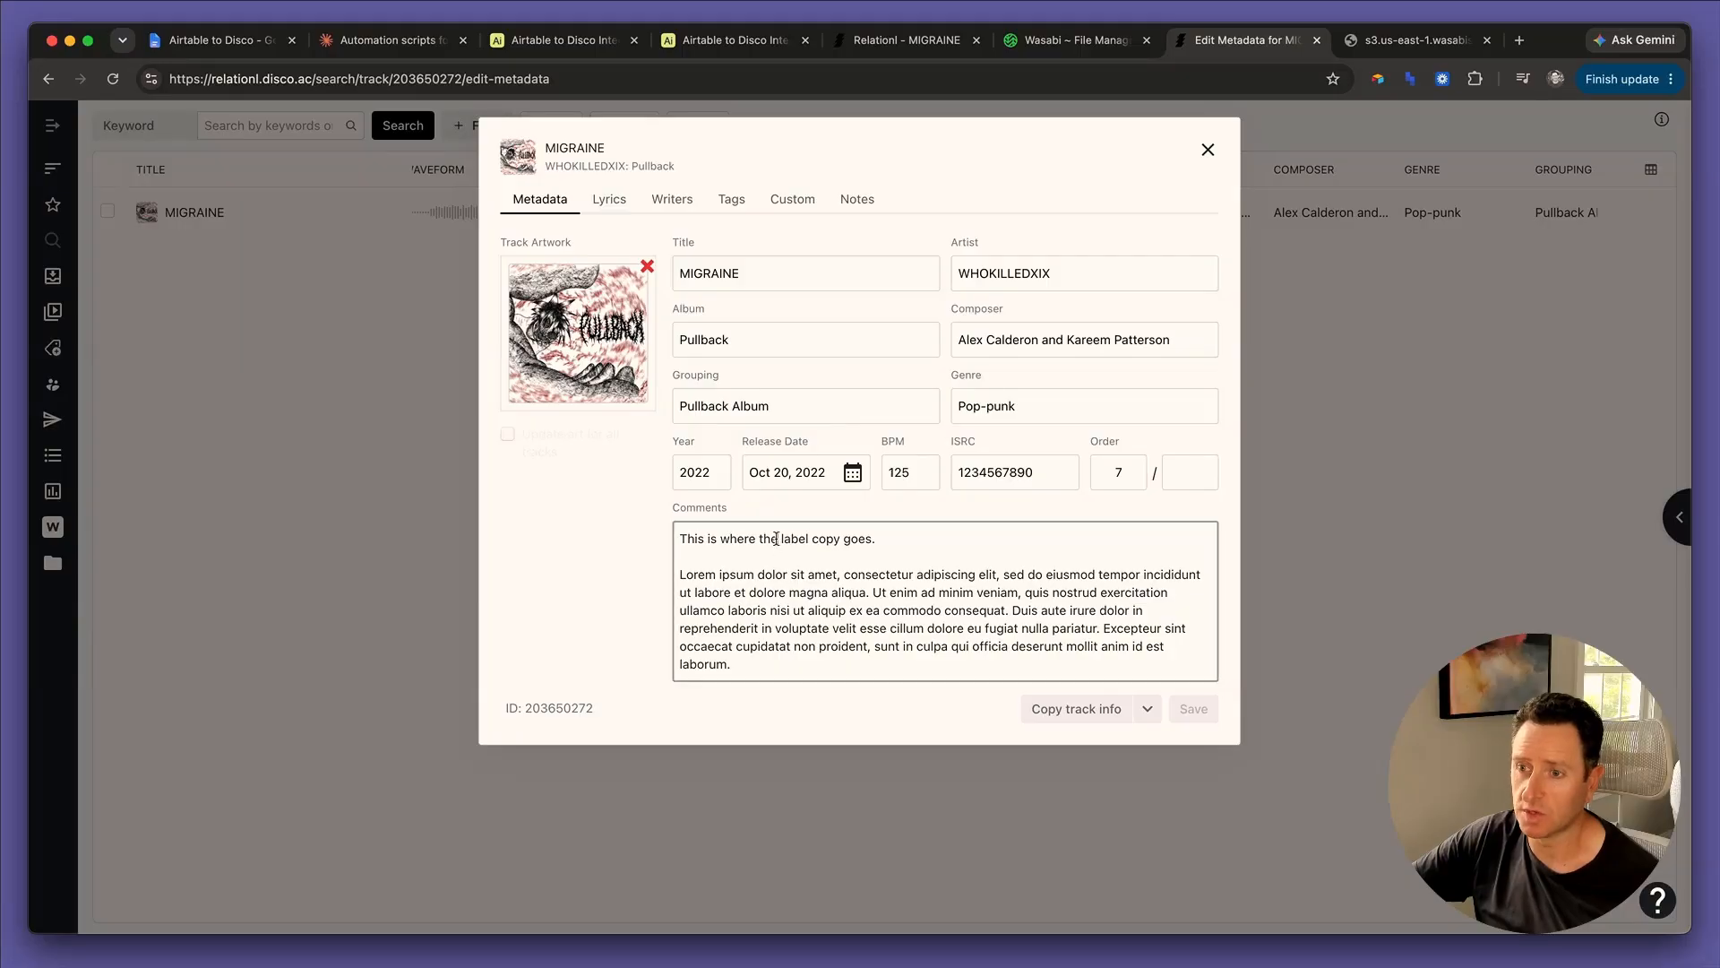
pyautogui.tripleClick(776, 538)
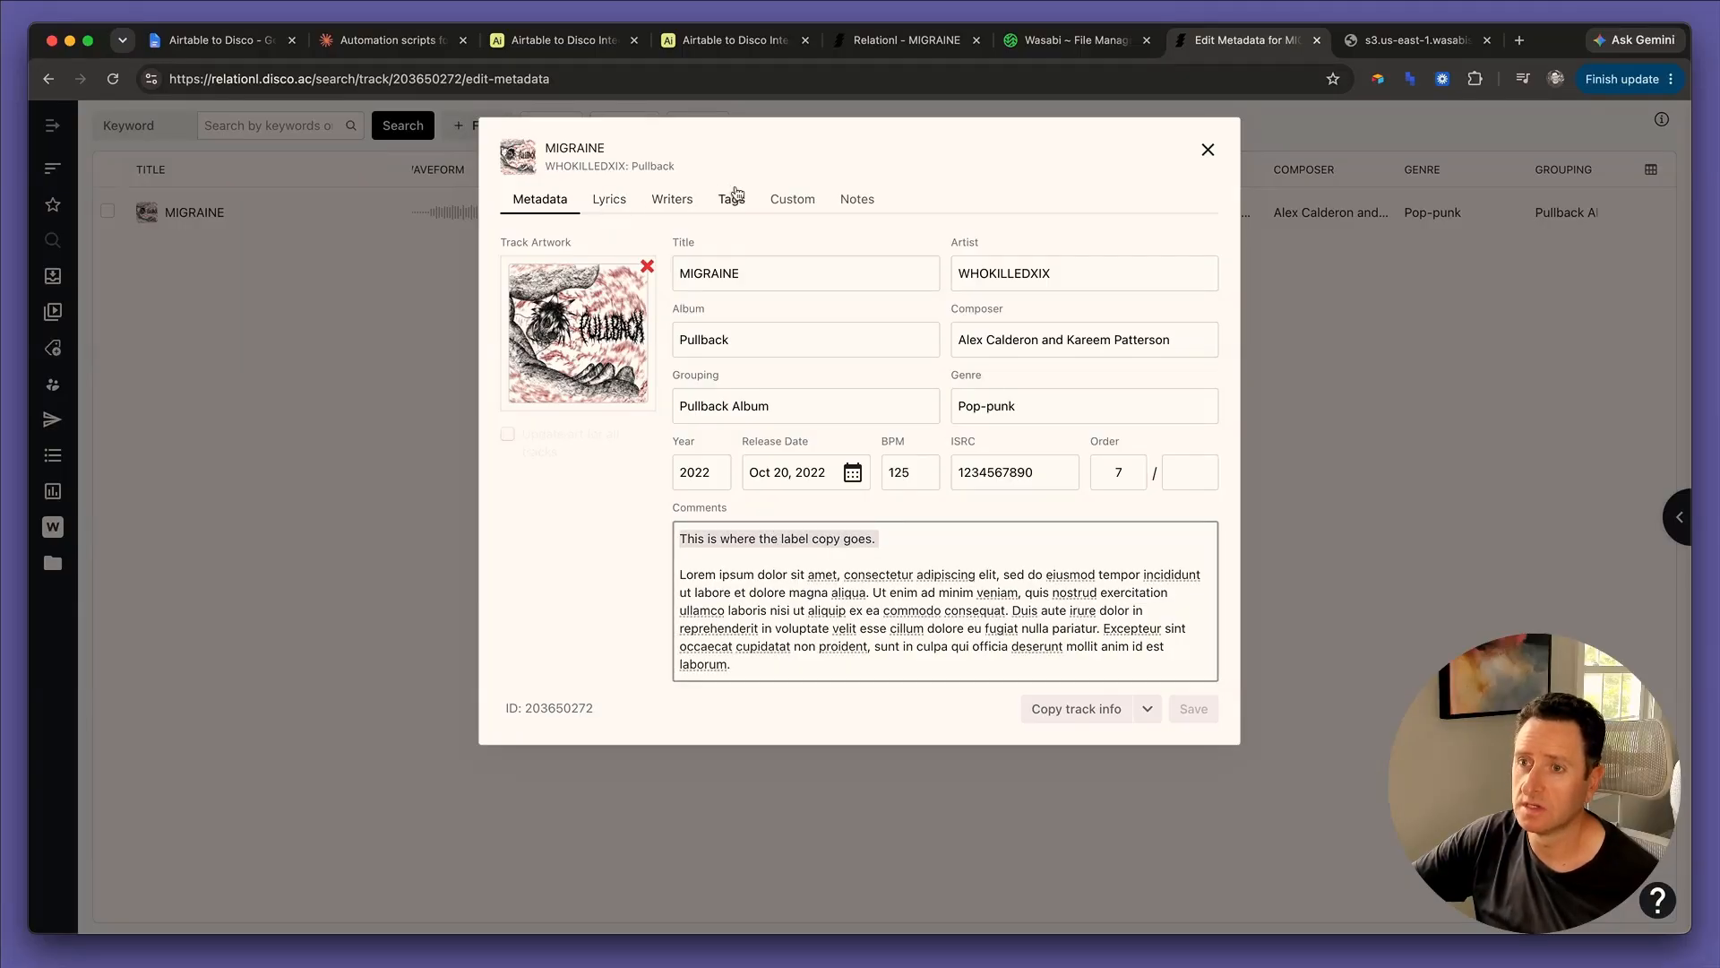
pyautogui.tripleClick(1023, 345)
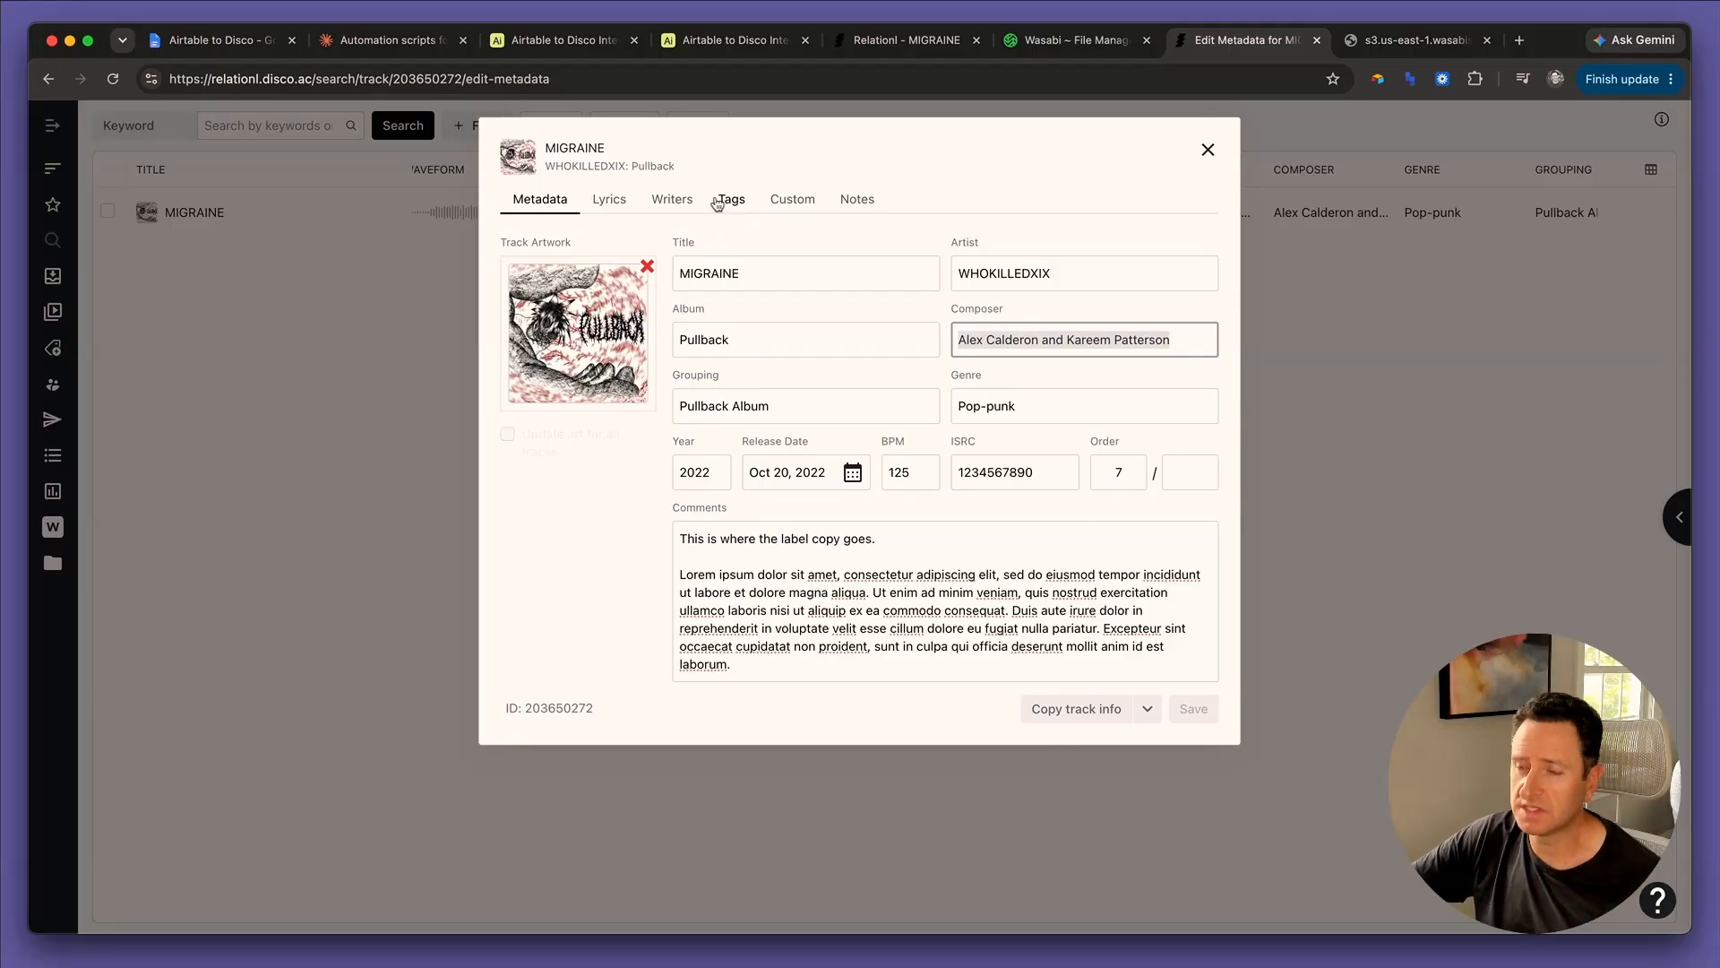
pyautogui.click(1206, 150)
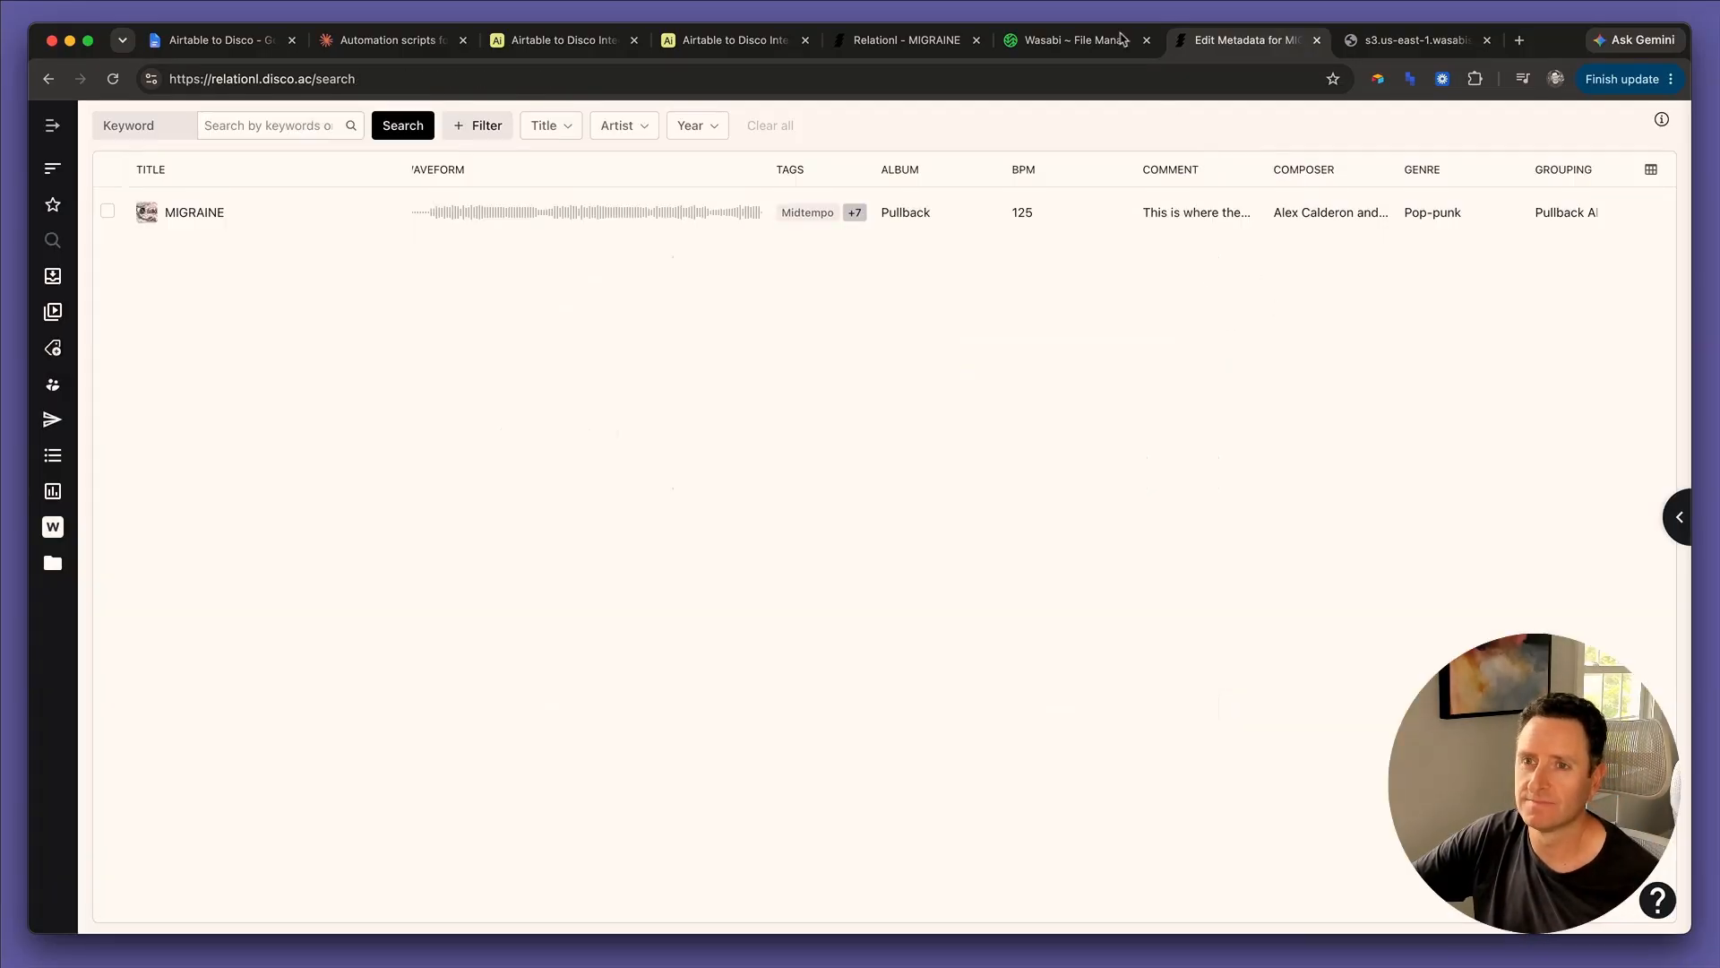